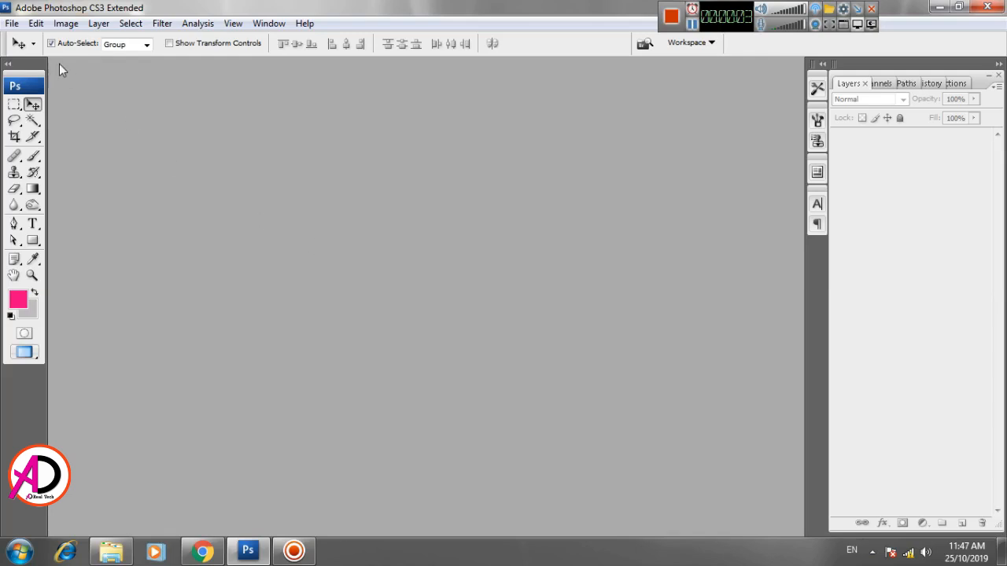
Create a new document 36 inches wide and 12 inches high at 200 pixels/inch
{"action": "left_click", "coordinate": [12, 23]}
{"action": "left_click", "coordinate": [31, 38]}
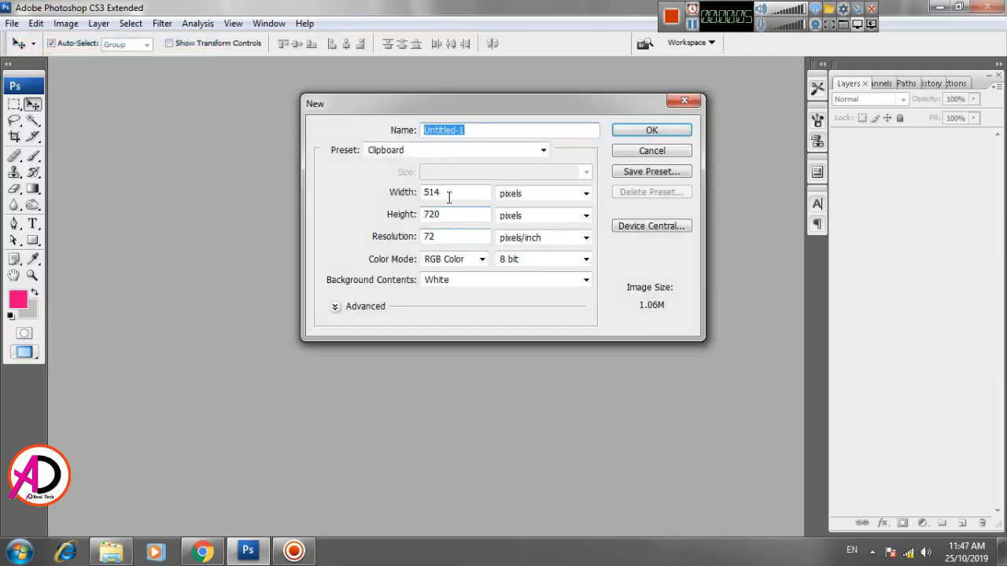
{"action": "left_click", "coordinate": [546, 196]}
{"action": "left_click", "coordinate": [540, 225]}
{"action": "left_click", "coordinate": [315, 193]}
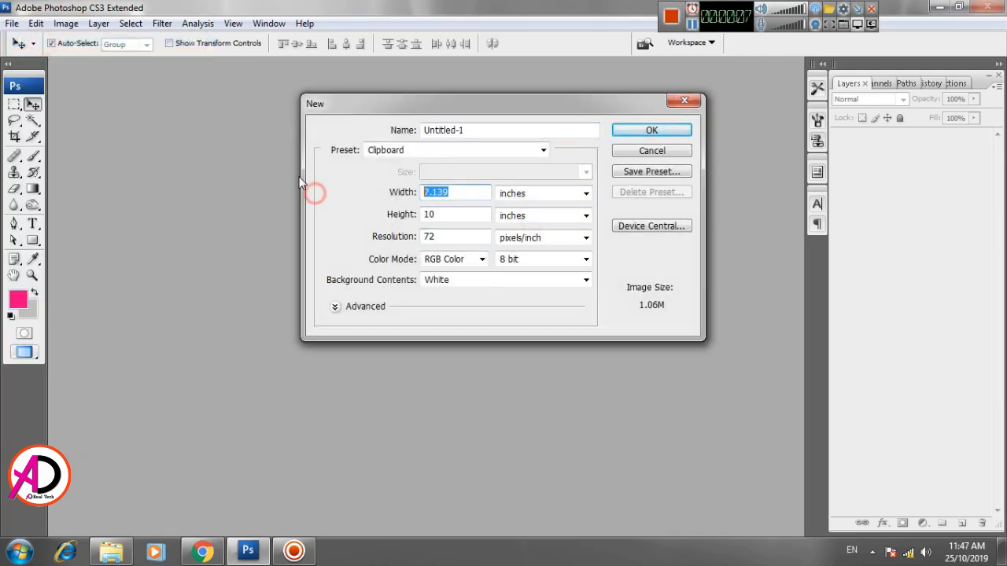
{"action": "type", "text": "36"}
{"action": "key", "text": "Tab"}
{"action": "key", "text": "Tab"}
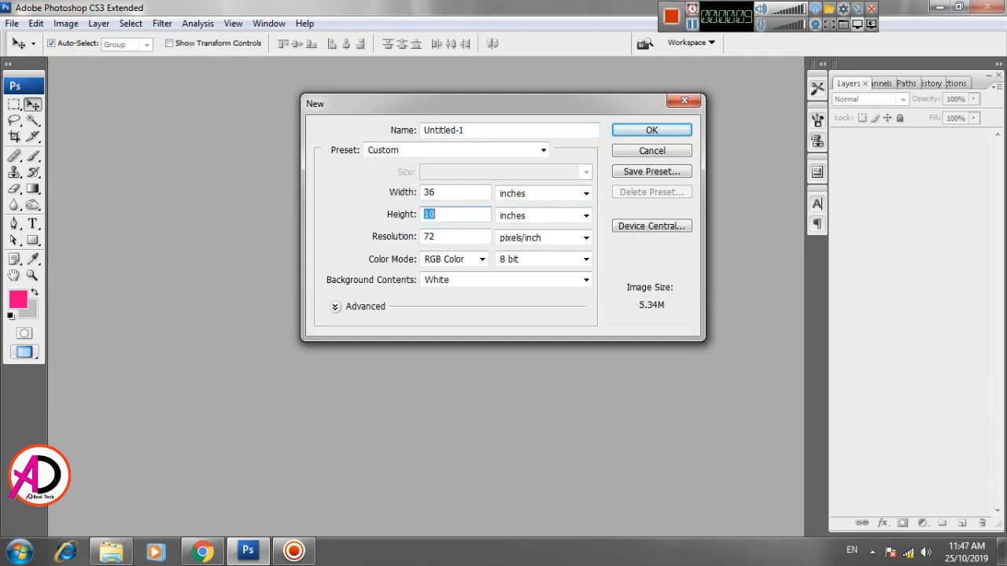
{"action": "key", "text": "Tab"}
{"action": "key", "text": "Tab"}
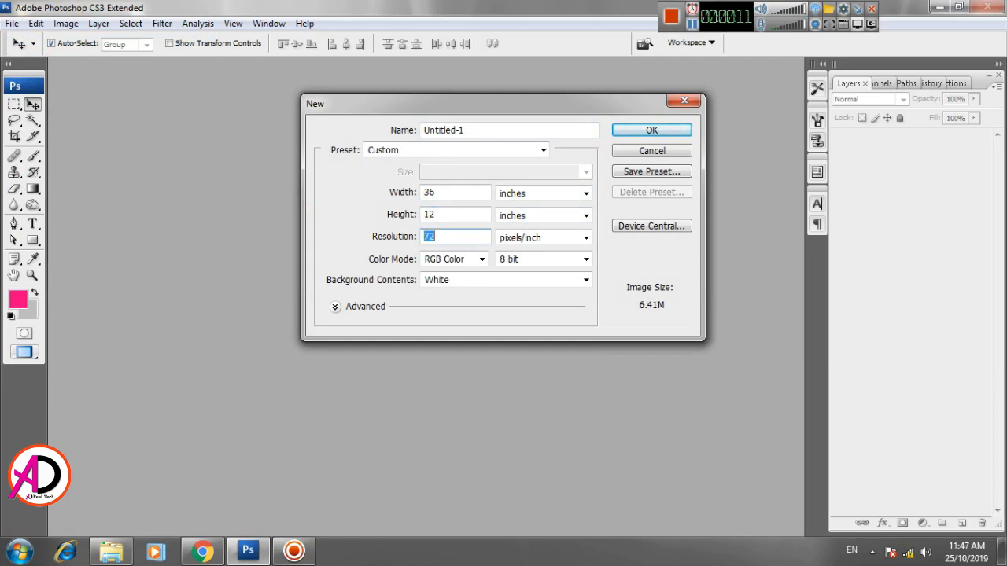
{"action": "type", "text": "200"}
{"action": "key", "text": "Return"}
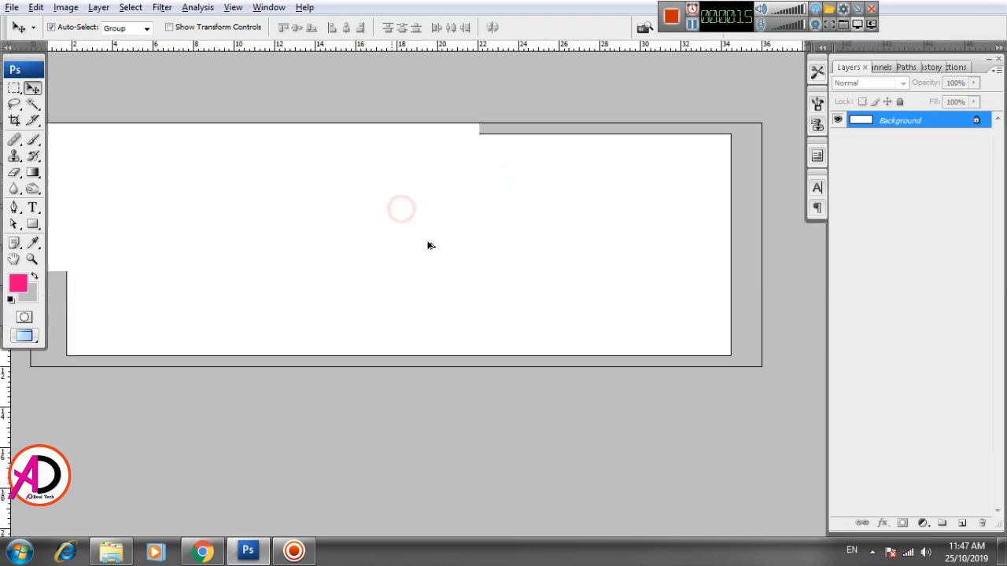
Draw a pink square shape about 7 inches wide in the left half of the canvas
{"action": "scroll", "coordinate": [485, 291], "scroll_direction": "down", "scroll_amount": 2}
{"action": "left_click_drag", "start_coordinate": [530, 318], "coordinate": [512, 283]}
{"action": "scroll", "coordinate": [486, 269], "scroll_direction": "up", "scroll_amount": 1}
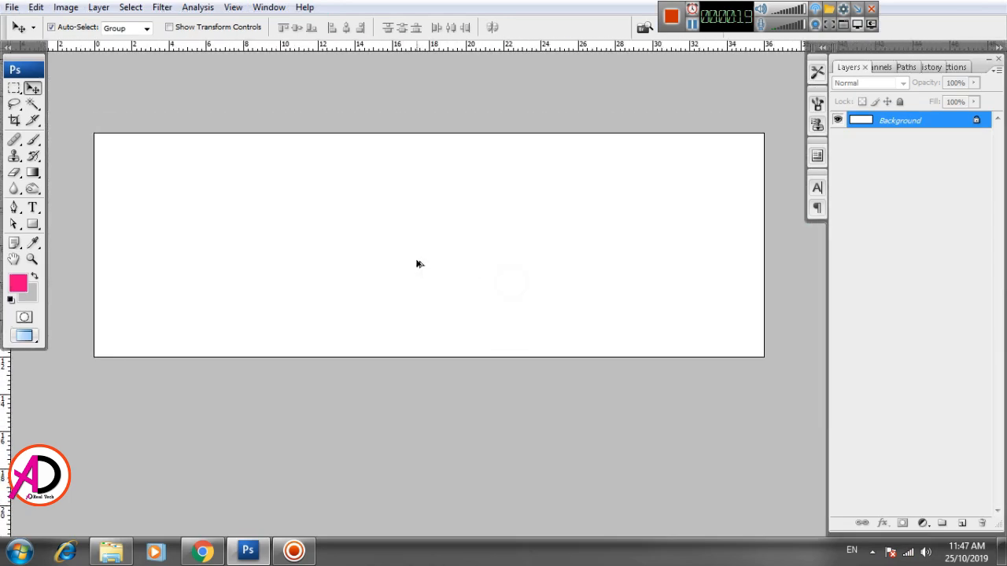
{"action": "scroll", "coordinate": [419, 264], "scroll_direction": "up", "scroll_amount": 1}
{"action": "left_click_drag", "start_coordinate": [427, 258], "coordinate": [421, 263]}
{"action": "mouse_move", "coordinate": [360, 267]}
{"action": "left_mouse_down"}
{"action": "mouse_move", "coordinate": [369, 268]}
{"action": "mouse_move", "coordinate": [362, 272]}
{"action": "left_mouse_up"}
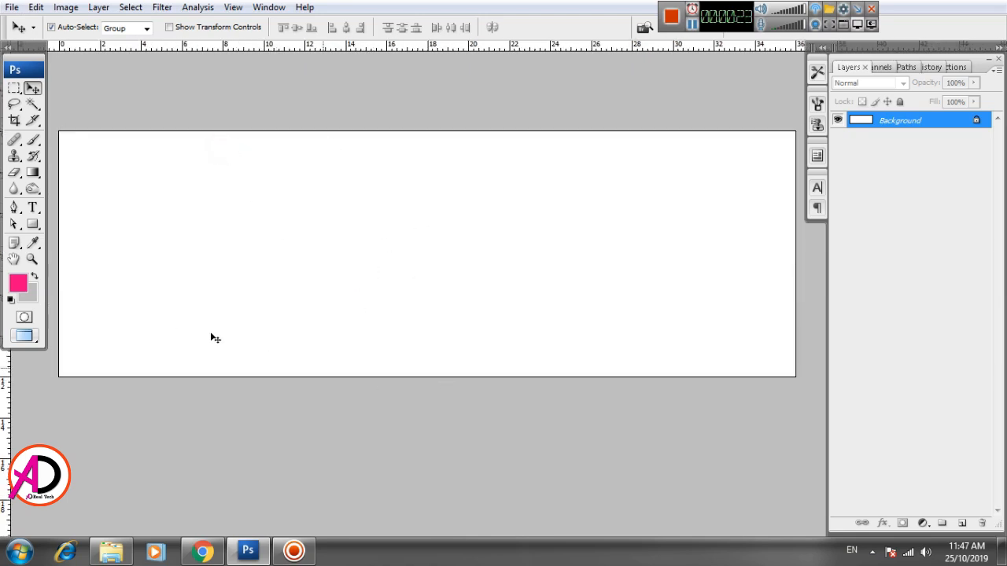
{"action": "left_click", "coordinate": [32, 225]}
{"action": "left_click", "coordinate": [111, 224]}
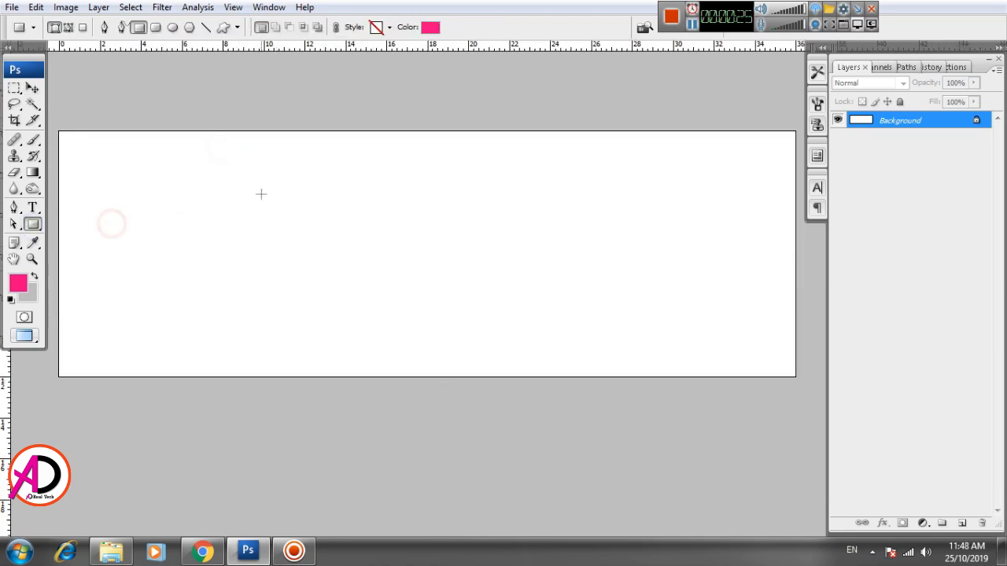
{"action": "left_click_drag", "start_coordinate": [252, 162], "coordinate": [392, 305]}
{"action": "left_click", "coordinate": [32, 87]}
{"action": "left_click", "coordinate": [513, 269]}
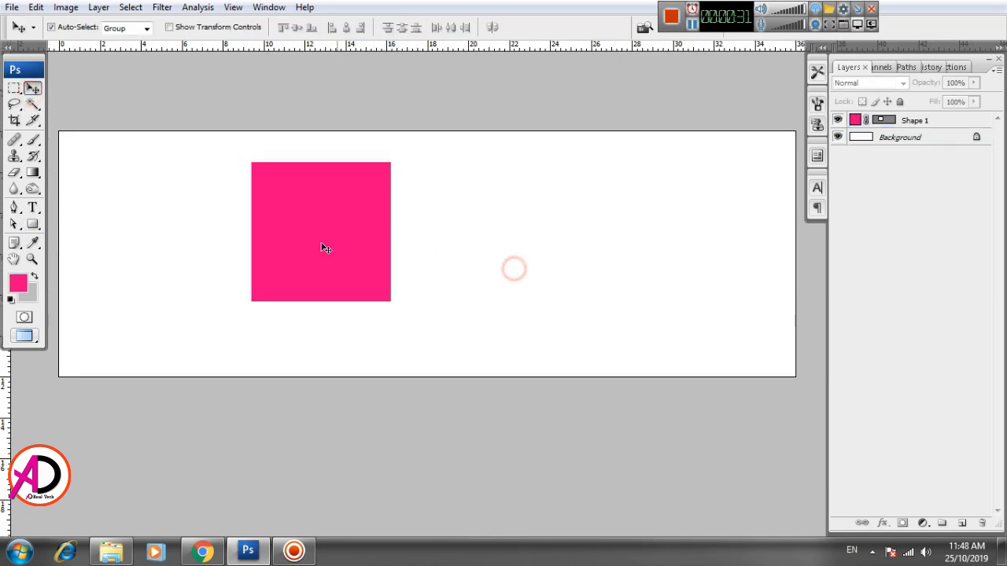
Rotate the pink square 45.4° against a vertical guide through its center and move the diamond half off the canvas's left edge
{"action": "left_click_drag", "start_coordinate": [363, 260], "coordinate": [421, 267]}
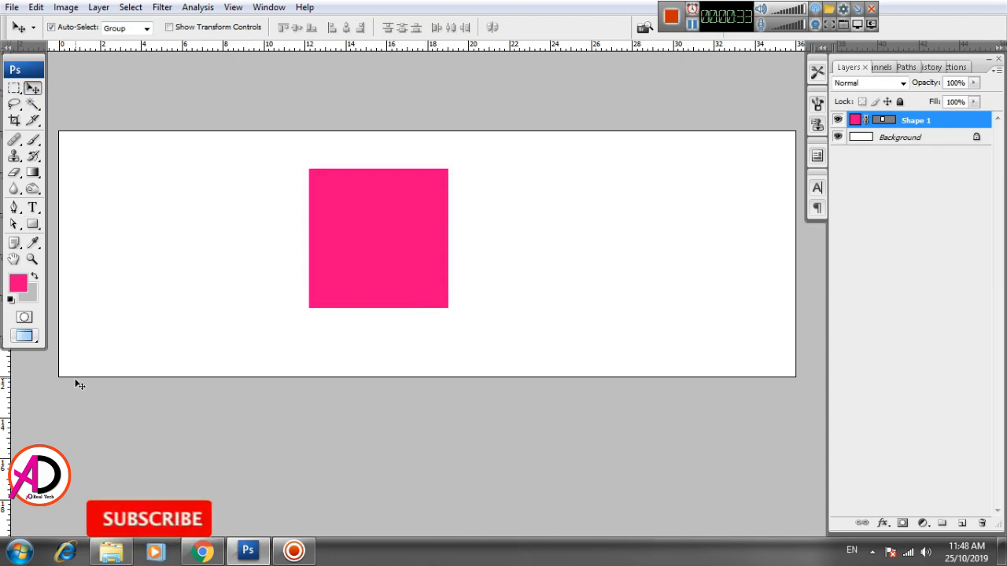
{"action": "key", "text": "ctrl+t"}
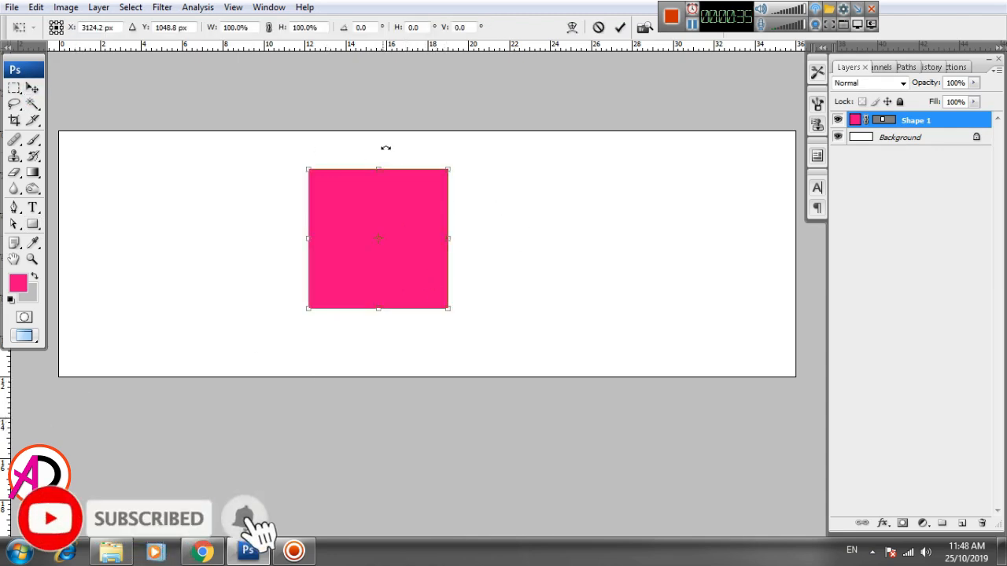
{"action": "left_click_drag", "start_coordinate": [495, 247], "coordinate": [486, 305]}
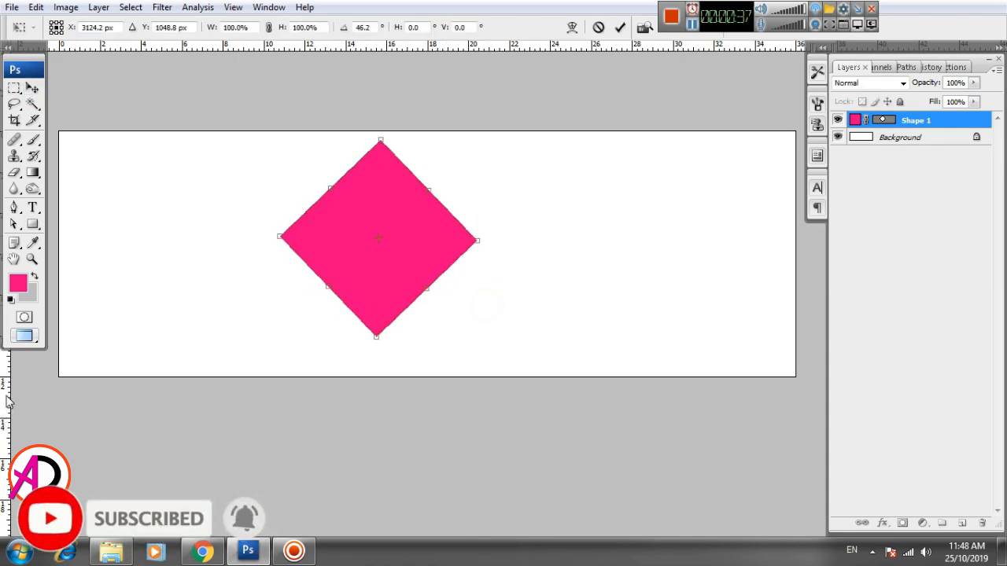
{"action": "left_click_drag", "start_coordinate": [8, 402], "coordinate": [378, 382]}
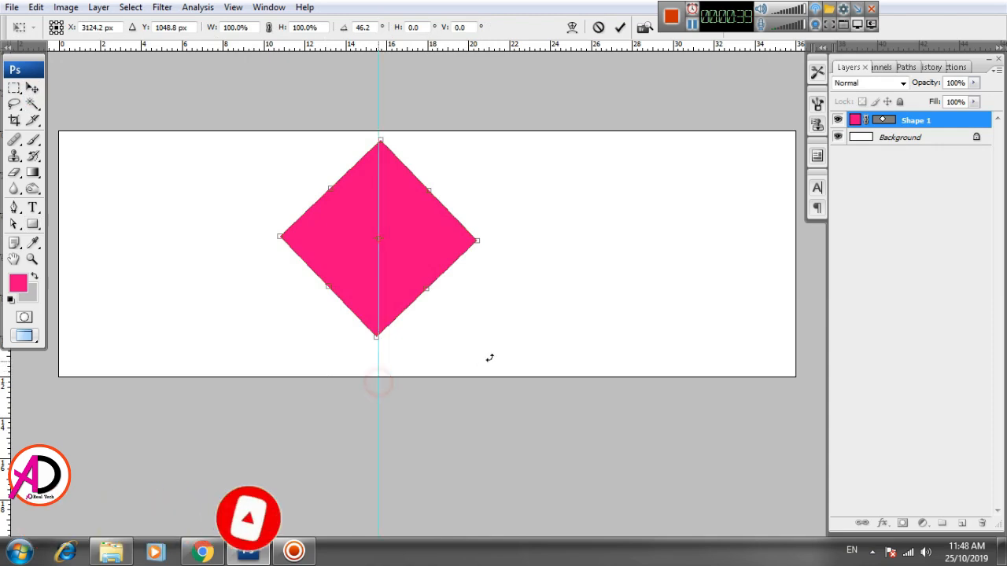
{"action": "left_click_drag", "start_coordinate": [490, 355], "coordinate": [491, 356]}
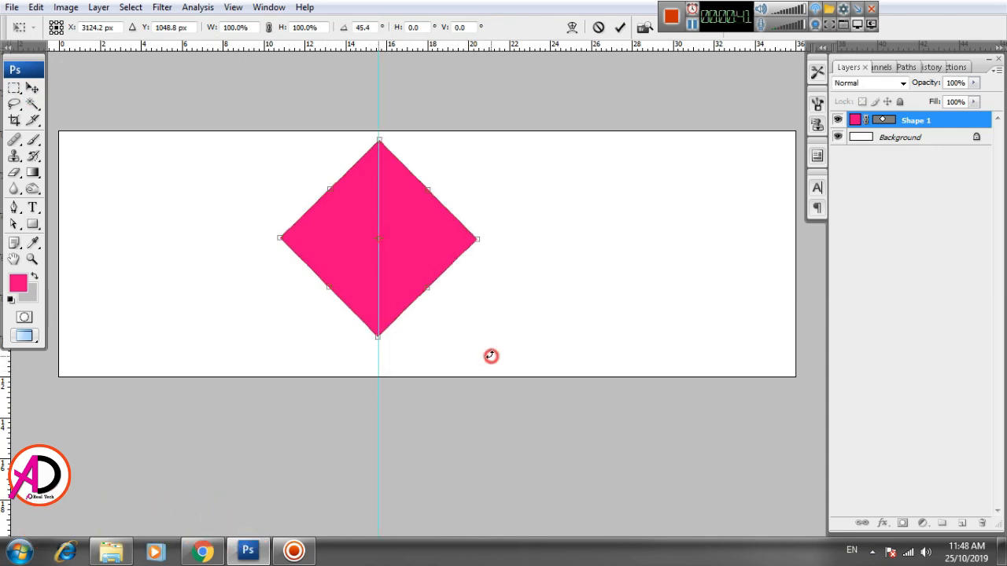
{"action": "left_click", "coordinate": [32, 89]}
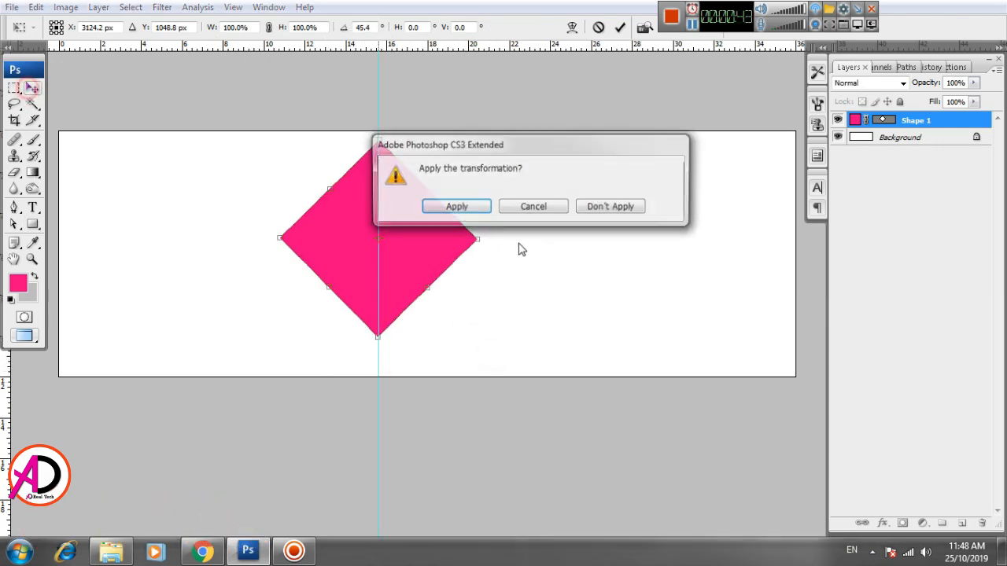
{"action": "left_click", "coordinate": [456, 202]}
{"action": "left_click_drag", "start_coordinate": [432, 247], "coordinate": [93, 220]}
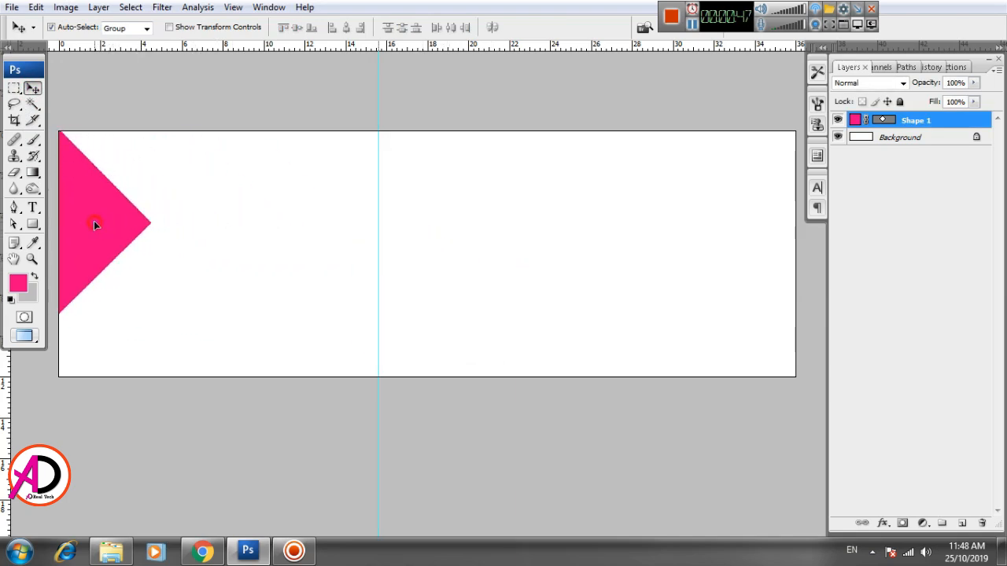
{"action": "key", "text": "ctrl+t"}
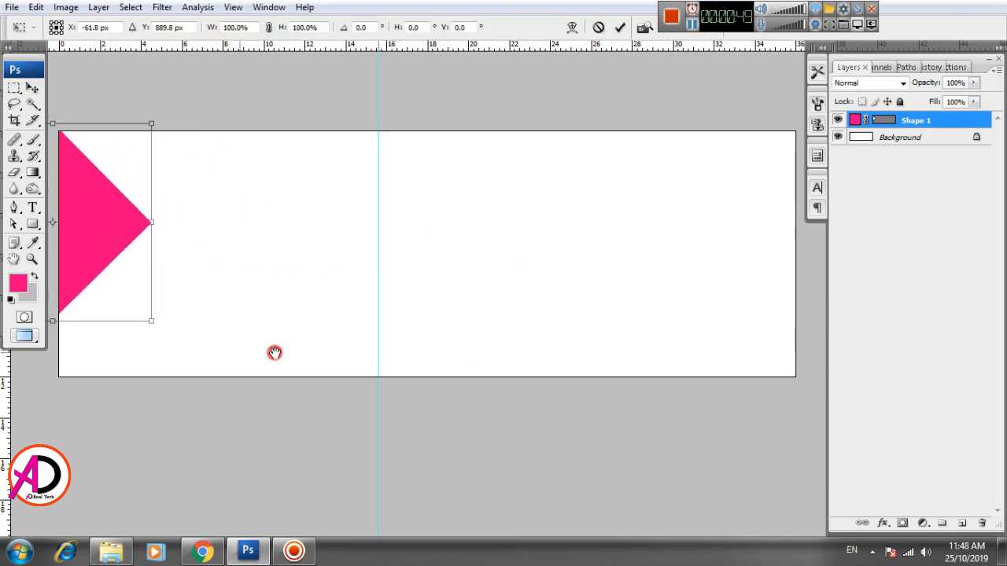
{"action": "left_click_drag", "start_coordinate": [274, 352], "coordinate": [431, 362]}
{"action": "left_click_drag", "start_coordinate": [367, 331], "coordinate": [440, 406]}
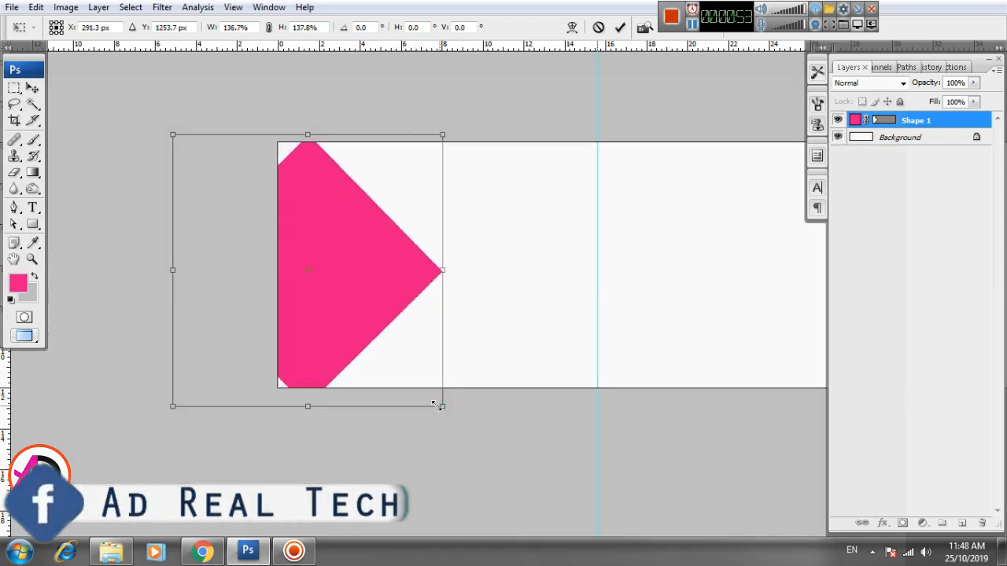
{"action": "key", "text": "Escape"}
Scale the pink diamond proportionally to 173.3% and center it vertically on the canvas's left edge
{"action": "key", "text": "ctrl+t"}
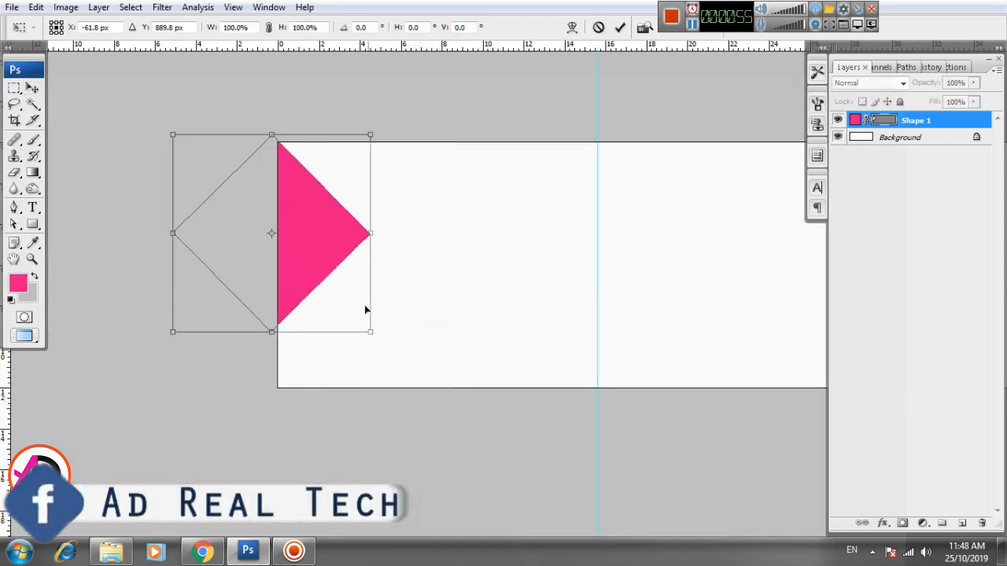
{"action": "left_click_drag", "start_coordinate": [377, 339], "coordinate": [456, 395]}
{"action": "left_click_drag", "start_coordinate": [364, 280], "coordinate": [383, 314]}
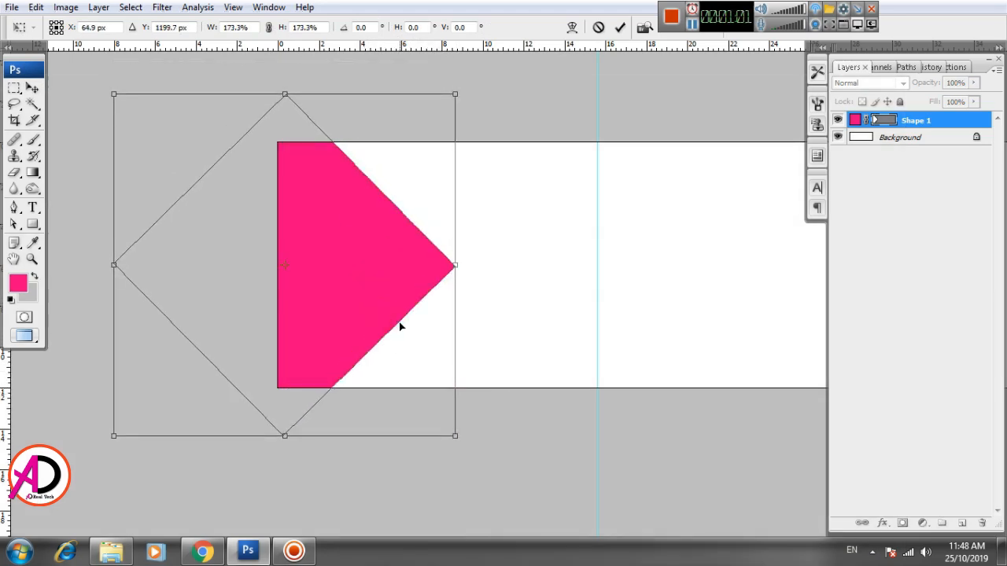
{"action": "key", "text": "Up"}
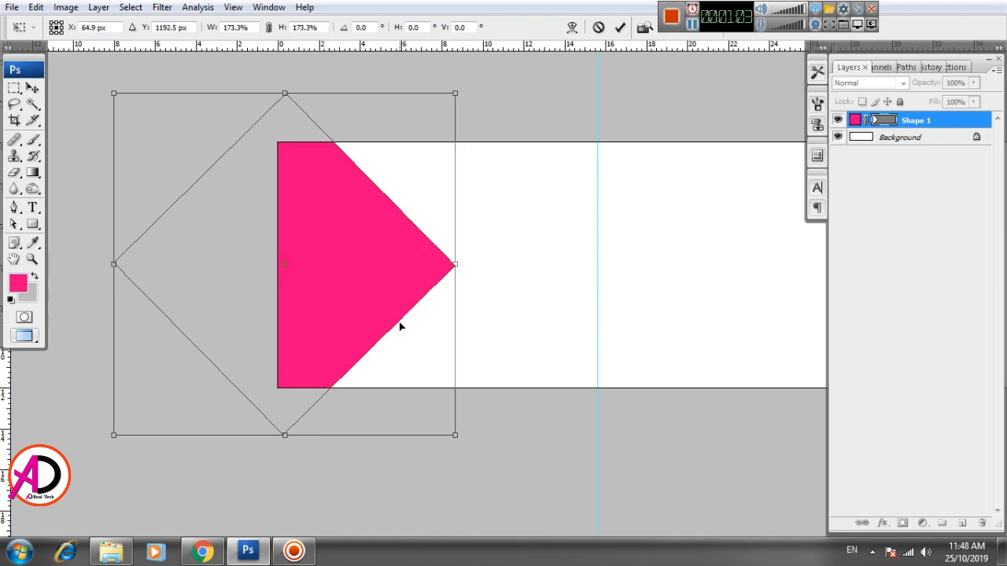
{"action": "key", "text": "Right"}
{"action": "key", "text": "Right"}
{"action": "key", "text": "Return"}
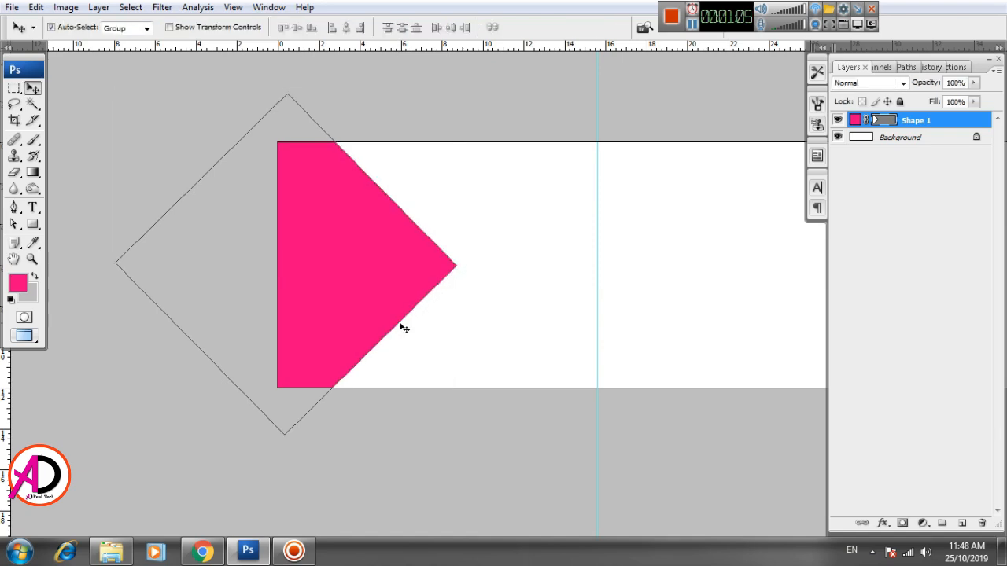
Duplicate the large diamond toward the middle of the canvas and scale the copy down proportionally to about 6 inches wide
{"action": "left_click_drag", "start_coordinate": [474, 357], "coordinate": [349, 346]}
{"action": "left_click", "coordinate": [409, 339]}
{"action": "scroll", "coordinate": [350, 315], "scroll_direction": "down", "scroll_amount": 3}
{"action": "scroll", "coordinate": [393, 321], "scroll_direction": "up", "scroll_amount": 1}
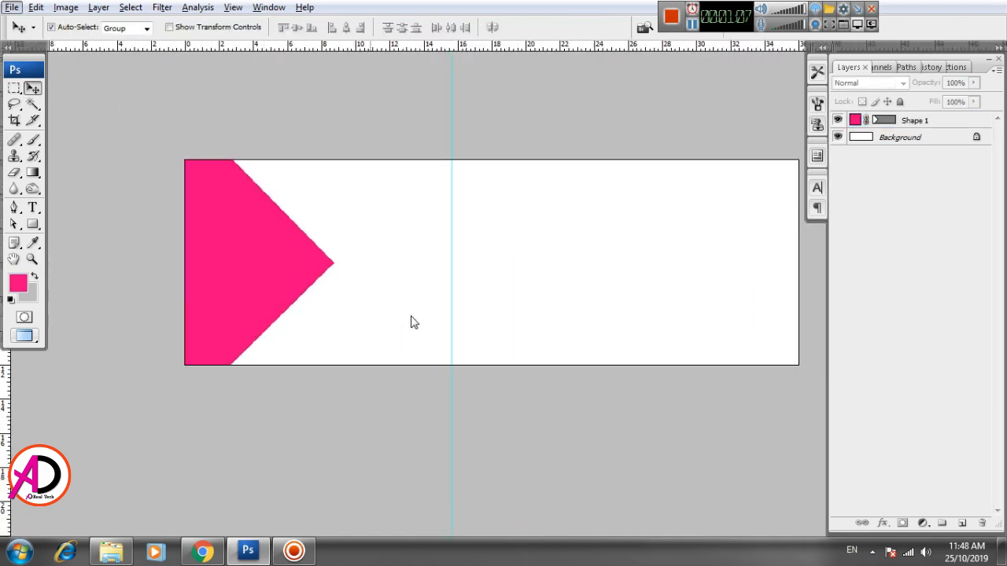
{"action": "left_click_drag", "start_coordinate": [411, 322], "coordinate": [338, 321]}
{"action": "left_click_drag", "start_coordinate": [209, 292], "coordinate": [539, 311], "text": "alt"}
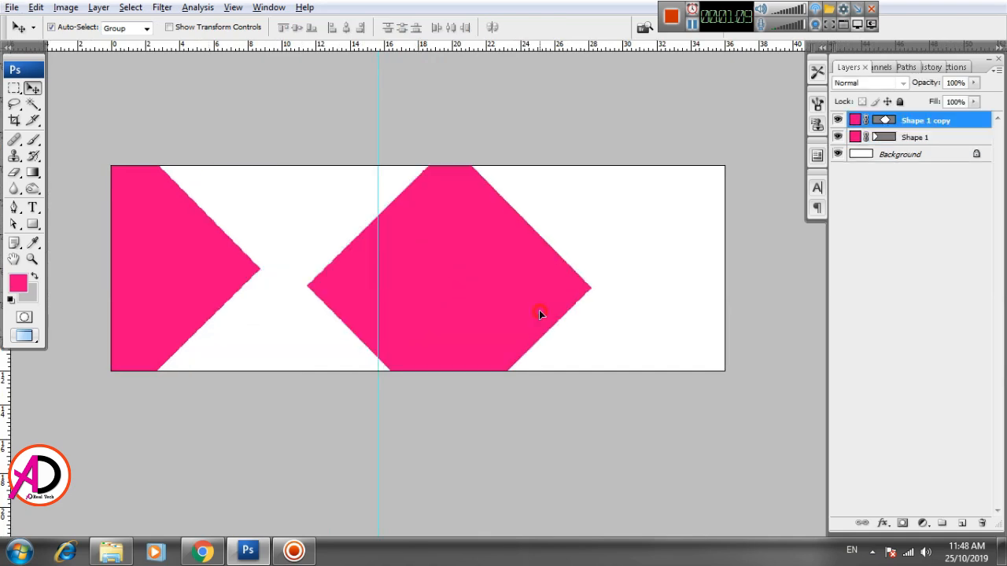
{"action": "key", "text": "ctrl+t"}
{"action": "left_click_drag", "start_coordinate": [600, 155], "coordinate": [511, 253], "text": "alt+shift"}
{"action": "double_click", "coordinate": [476, 271]}
Move the small diamond against the large diamond's upper right edge and scale it proportionally to 85.6%
{"action": "left_click_drag", "start_coordinate": [612, 335], "coordinate": [678, 336]}
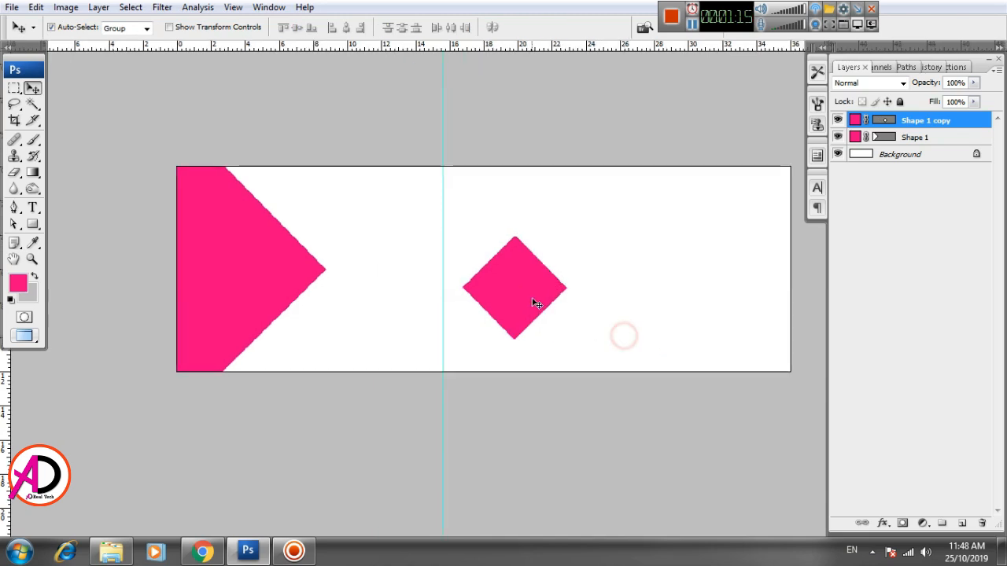
{"action": "left_click_drag", "start_coordinate": [535, 299], "coordinate": [358, 225]}
{"action": "scroll", "coordinate": [426, 279], "scroll_direction": "up", "scroll_amount": 4}
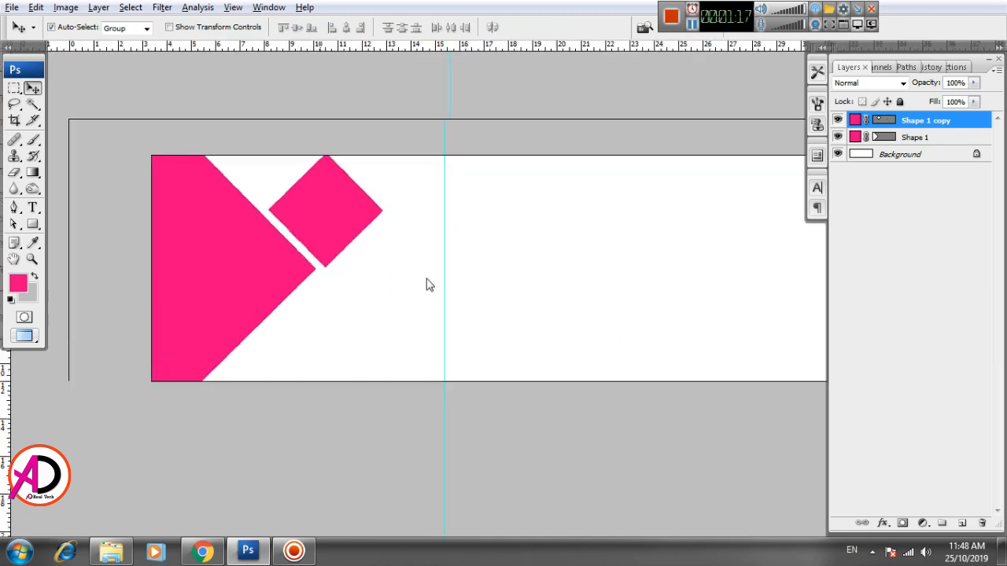
{"action": "left_click_drag", "start_coordinate": [403, 265], "coordinate": [433, 329]}
{"action": "key", "text": "ctrl+t"}
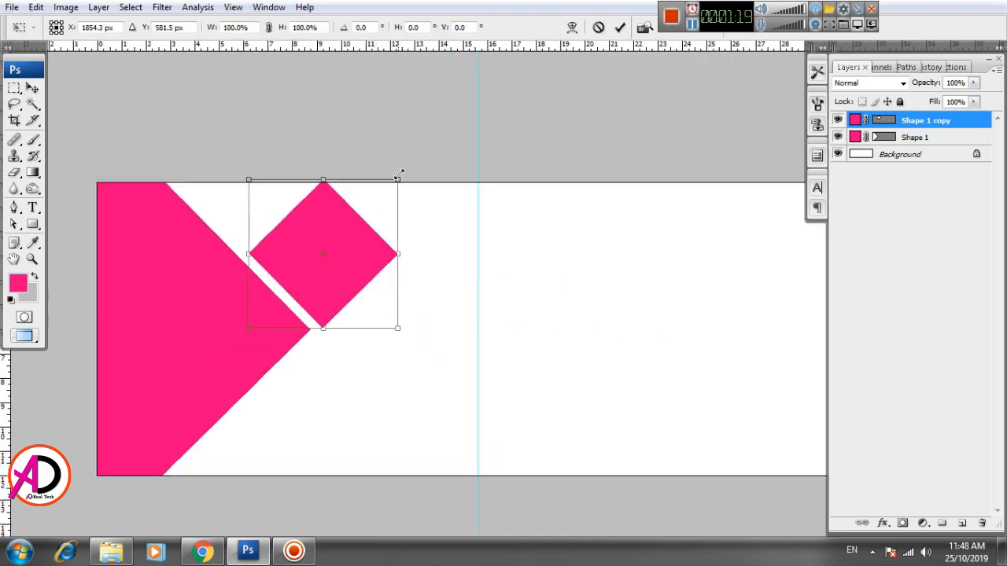
{"action": "left_click_drag", "start_coordinate": [399, 177], "coordinate": [374, 201]}
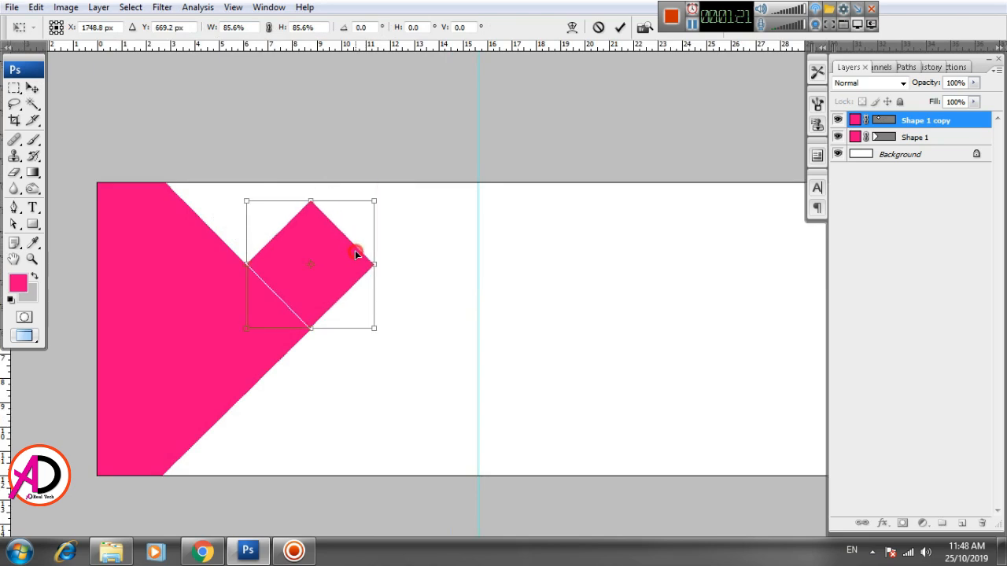
Position the small diamond to leave a narrow parallel gap along the large diamond's upper right edge
{"action": "left_click_drag", "start_coordinate": [355, 250], "coordinate": [355, 242]}
{"action": "key", "text": "Right"}
{"action": "key", "text": "Right"}
{"action": "key", "text": "Right"}
{"action": "key", "text": "Right"}
{"action": "key", "text": "Right"}
{"action": "key", "text": "Right"}
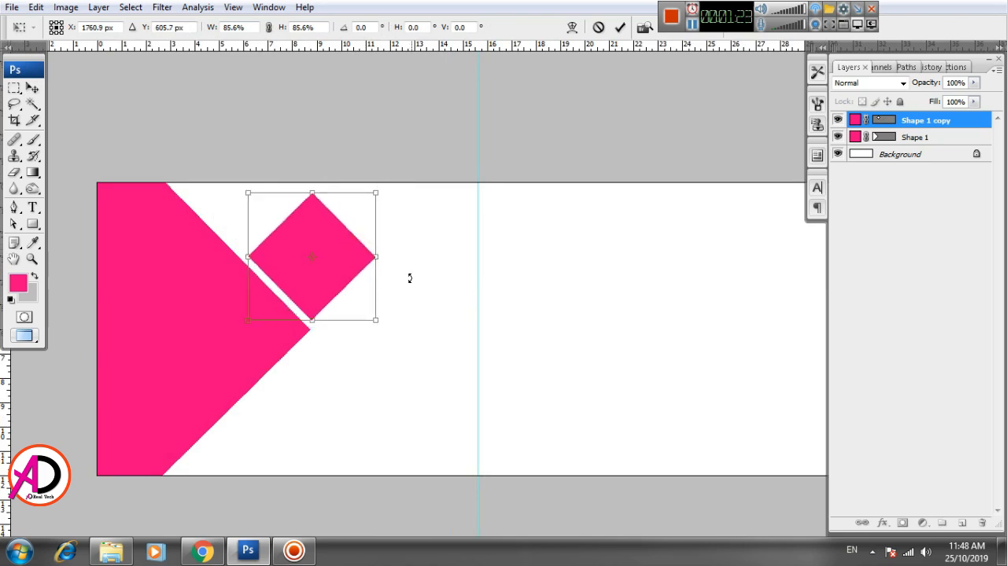
{"action": "key", "text": "Down"}
{"action": "key", "text": "Down"}
{"action": "key", "text": "Down"}
{"action": "key", "text": "Down"}
{"action": "key", "text": "Right"}
{"action": "key", "text": "Right"}
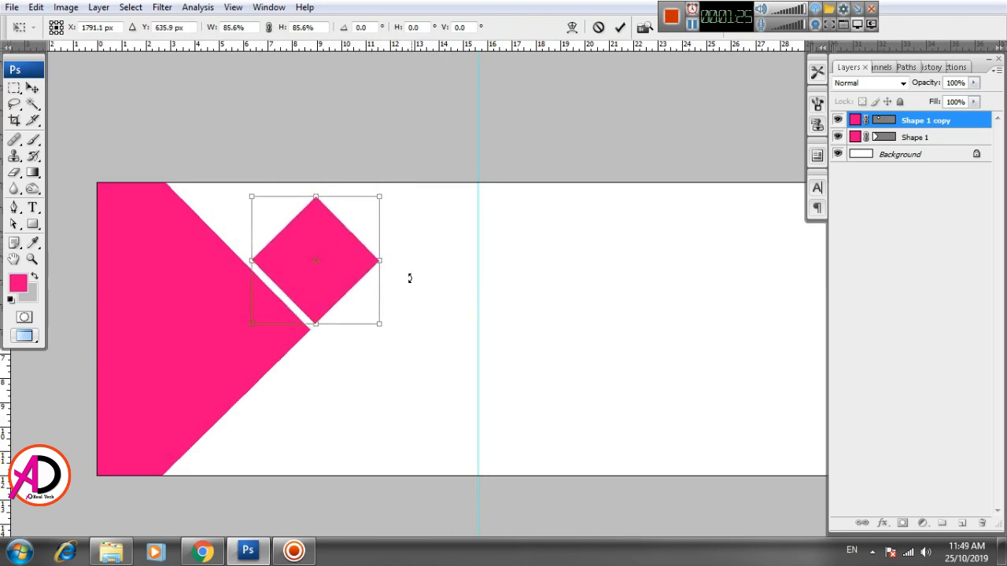
{"action": "key", "text": "Down"}
{"action": "key", "text": "Down"}
{"action": "key", "text": "Return"}
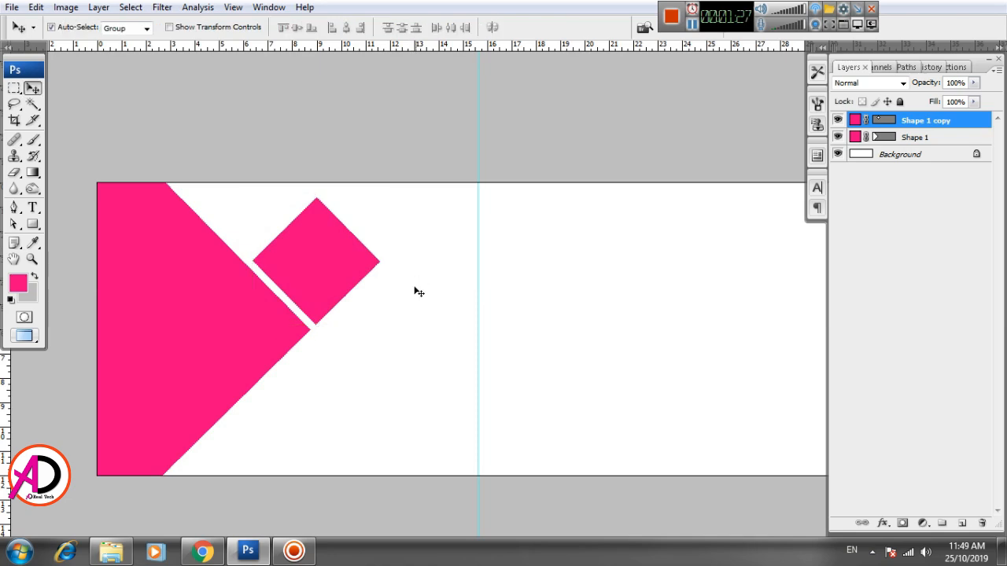
Duplicate the small diamond straight down along the large diamond's lower right edge and nudge the copy slightly left
{"action": "left_click_drag", "start_coordinate": [375, 273], "coordinate": [295, 371]}
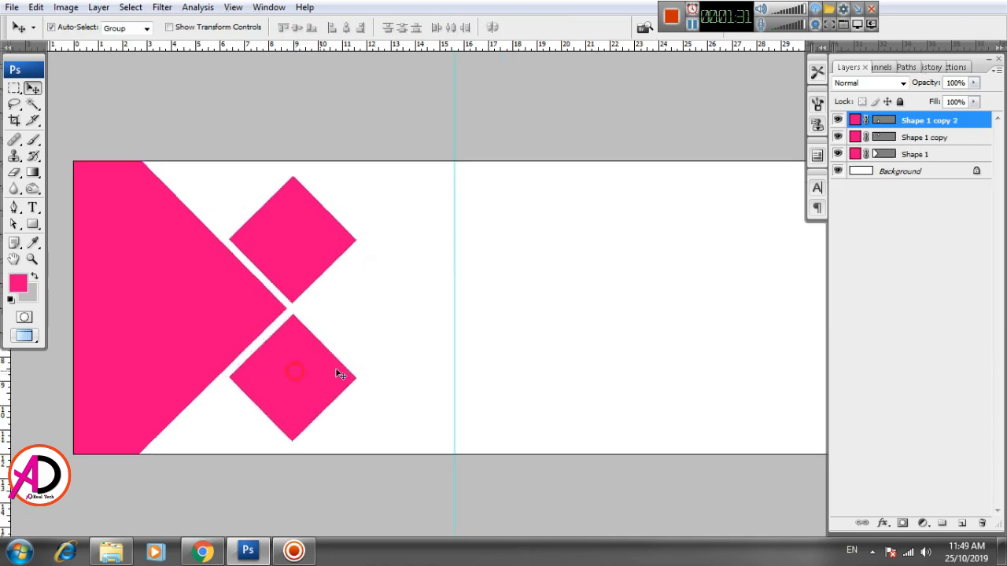
{"action": "key", "text": "Left"}
{"action": "key", "text": "Left"}
{"action": "key", "text": "Left"}
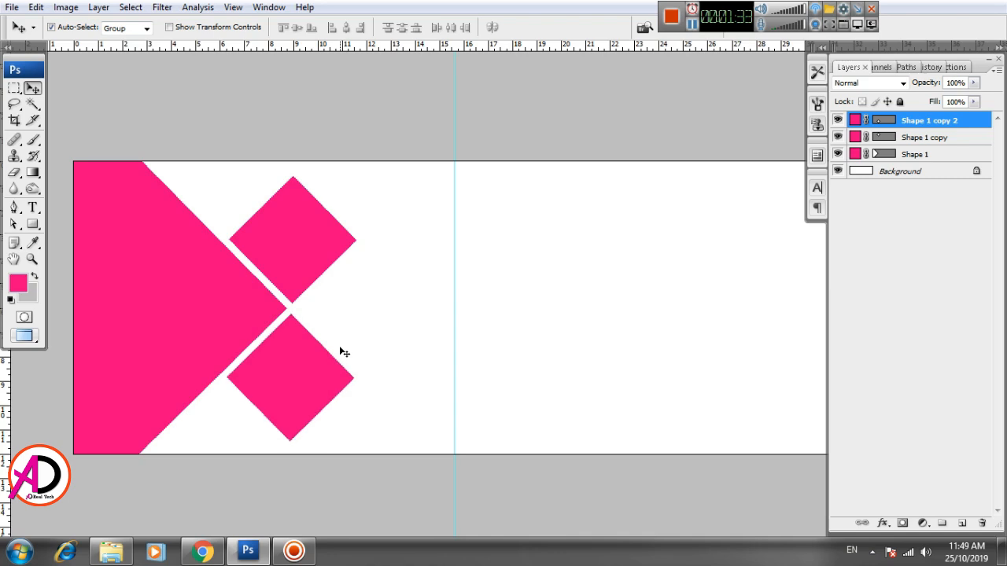
Nudge the upper small diamond and the lower one slightly left to even out their gaps to the large diamond
{"action": "left_click", "coordinate": [303, 233]}
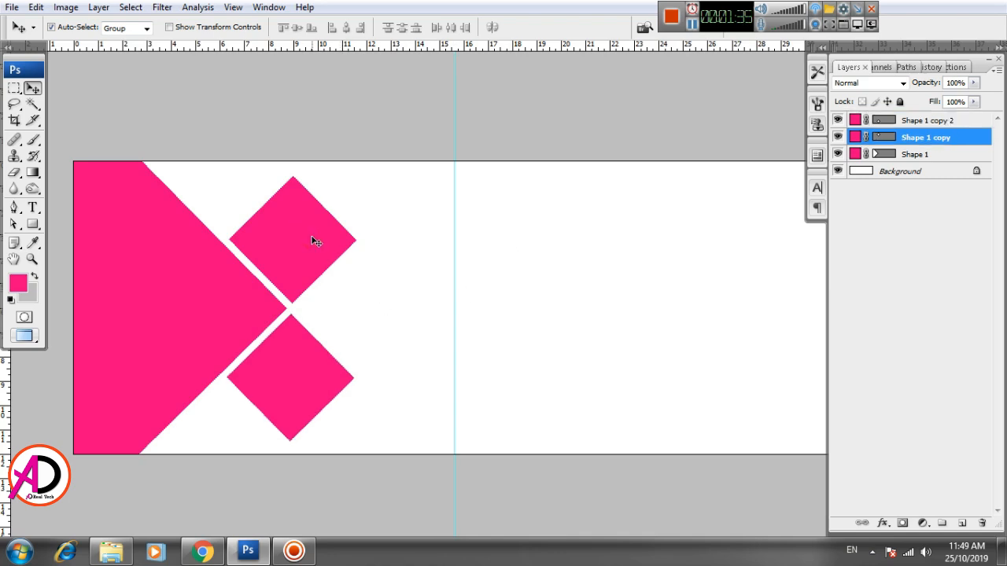
{"action": "key", "text": "Left"}
{"action": "key", "text": "Left"}
{"action": "left_click", "coordinate": [291, 378]}
{"action": "key", "text": "Left"}
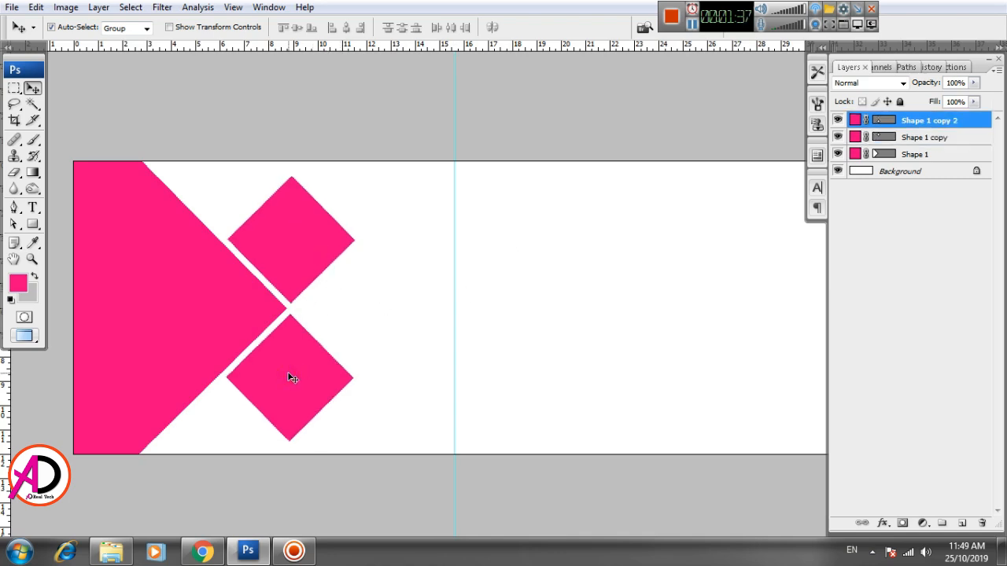
Nudge the lower small diamond slightly up, and shift the upper one slightly right and up to fine-tune their gaps
{"action": "key", "text": "Up"}
{"action": "key", "text": "Up"}
{"action": "key", "text": "Up"}
{"action": "left_click", "coordinate": [293, 265]}
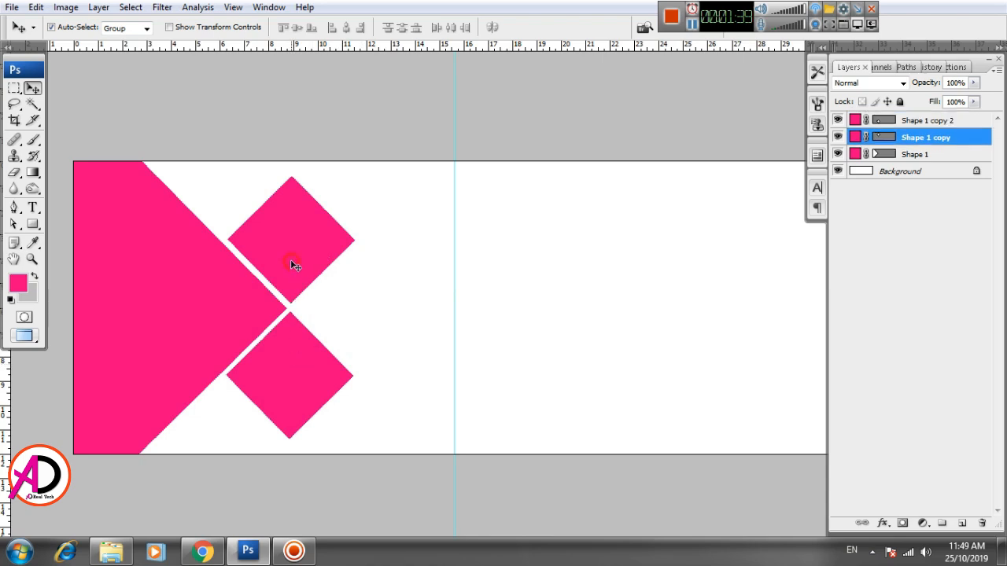
{"action": "key", "text": "Left"}
{"action": "left_click_drag", "start_coordinate": [346, 365], "coordinate": [409, 369]}
{"action": "key", "text": "Right"}
{"action": "key", "text": "Right"}
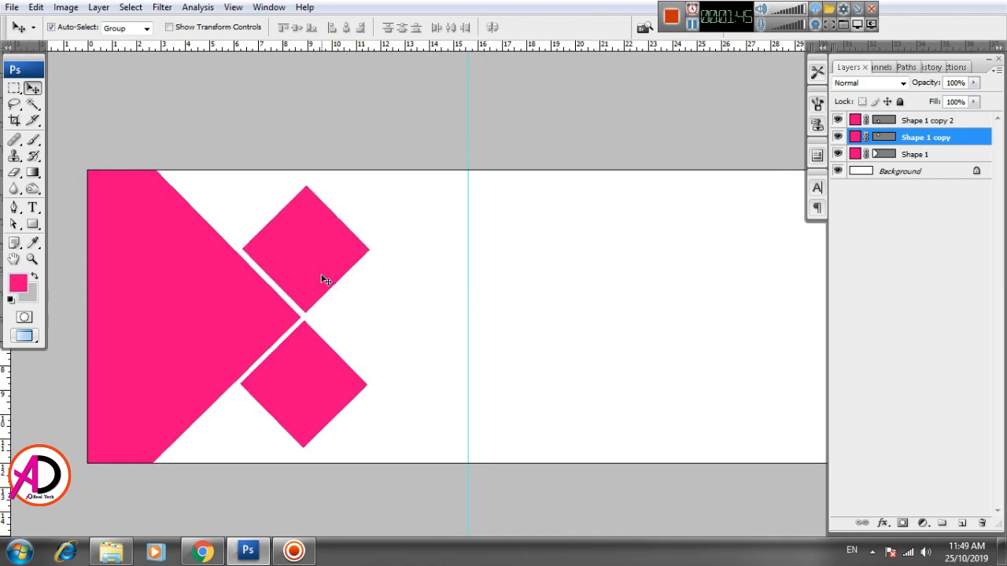
{"action": "key", "text": "Up"}
{"action": "key", "text": "Up"}
Nudge the lower small diamond slightly down and right to mirror the gap beside the upper one
{"action": "left_click", "coordinate": [320, 363]}
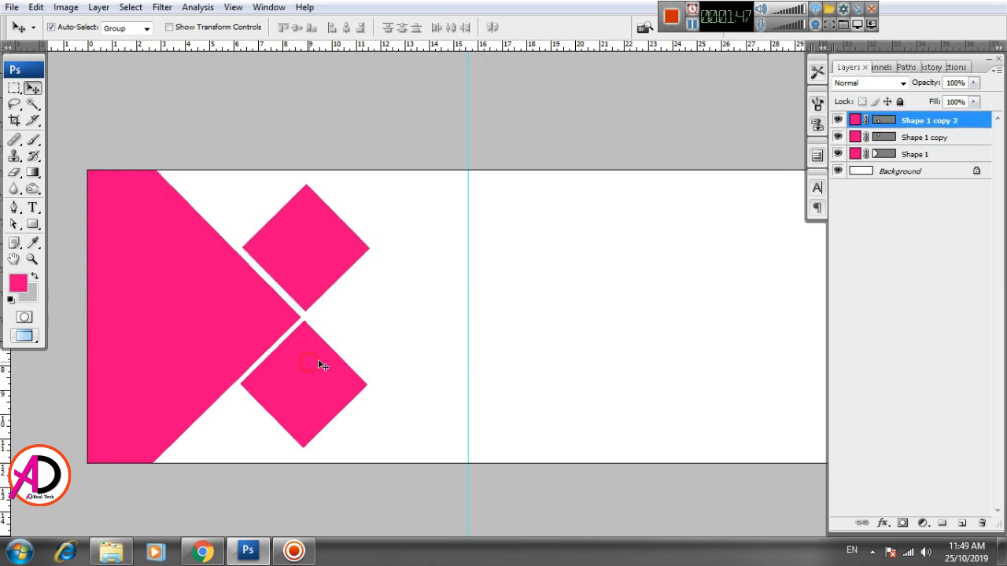
{"action": "key", "text": "Down"}
{"action": "key", "text": "Down"}
{"action": "key", "text": "Down"}
{"action": "key", "text": "Right"}
{"action": "key", "text": "Right"}
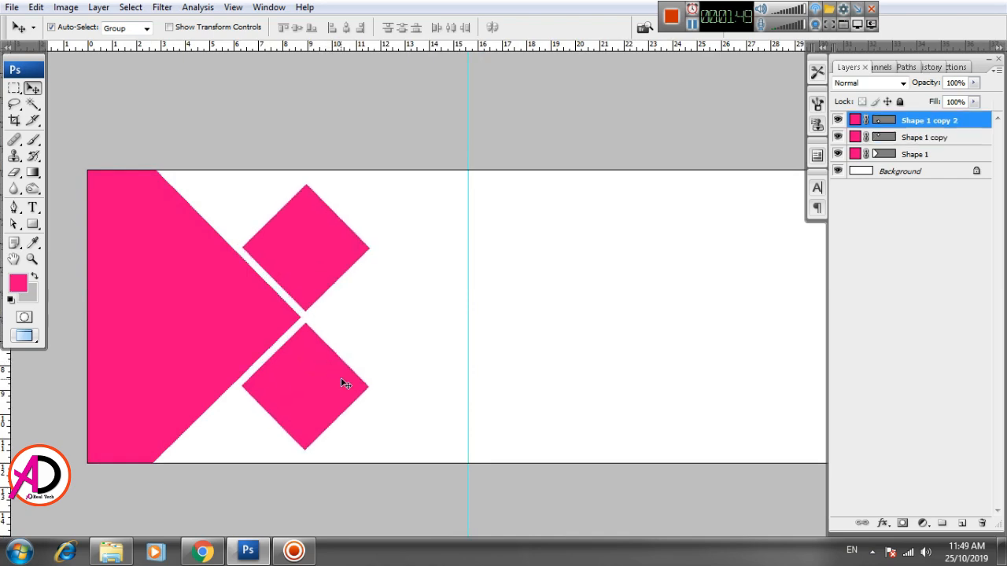
Duplicate the upper small diamond between the two on the side opposite the large one, scale it proportionally to 148%, and nudge it down and left
{"action": "left_click_drag", "start_coordinate": [419, 361], "coordinate": [362, 354]}
{"action": "left_click_drag", "start_coordinate": [295, 239], "coordinate": [382, 308]}
{"action": "key", "text": "ctrl+t"}
{"action": "left_click_drag", "start_coordinate": [416, 248], "coordinate": [456, 227]}
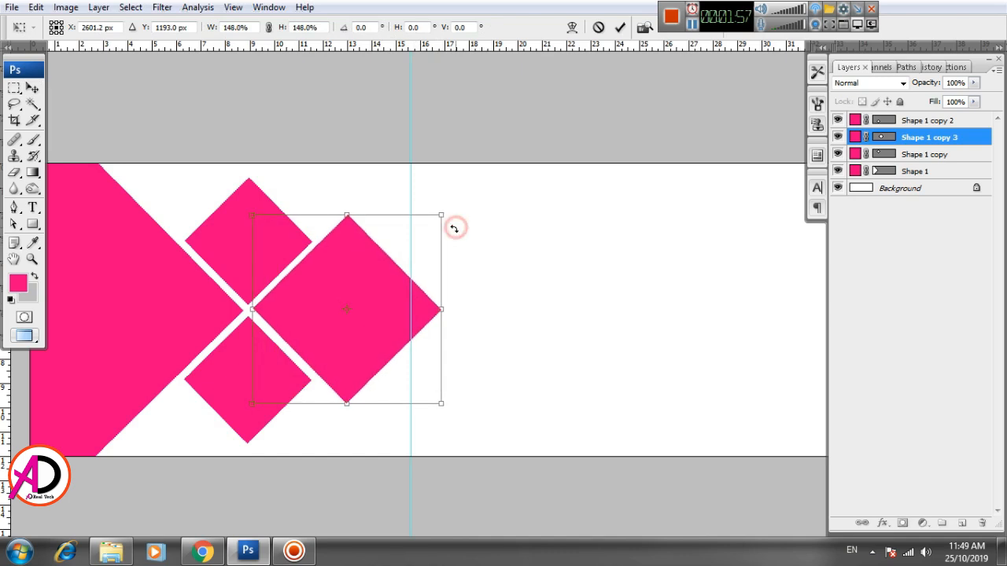
{"action": "key", "text": "Down"}
{"action": "key", "text": "Down"}
{"action": "key", "text": "Down"}
{"action": "key", "text": "Left"}
{"action": "key", "text": "Left"}
{"action": "key", "text": "Left"}
{"action": "key", "text": "Left"}
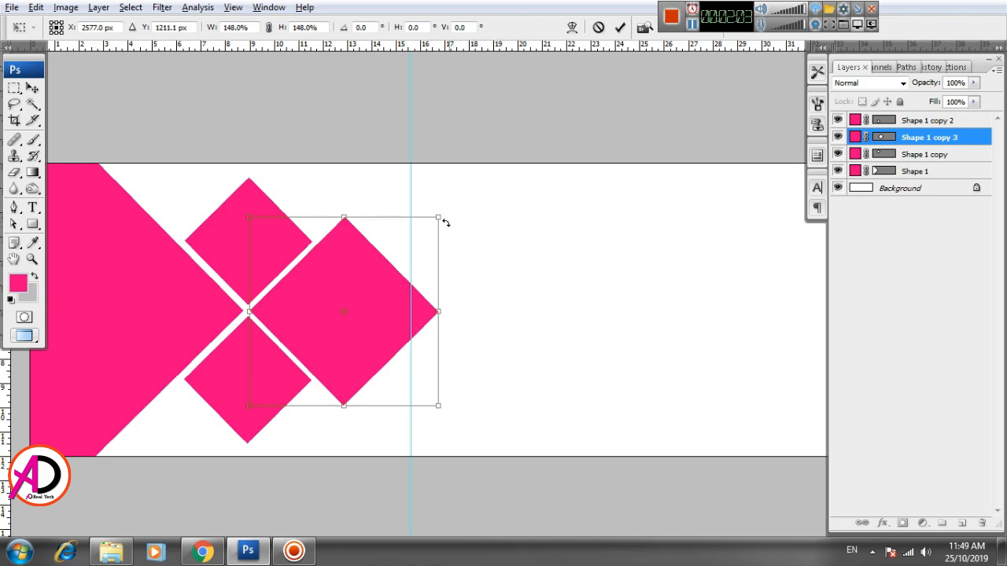
Enlarge the new diamond proportionally to 156.6% and nudge it right until its gaps match the other diamonds' spacing
{"action": "left_click_drag", "start_coordinate": [439, 215], "coordinate": [446, 214]}
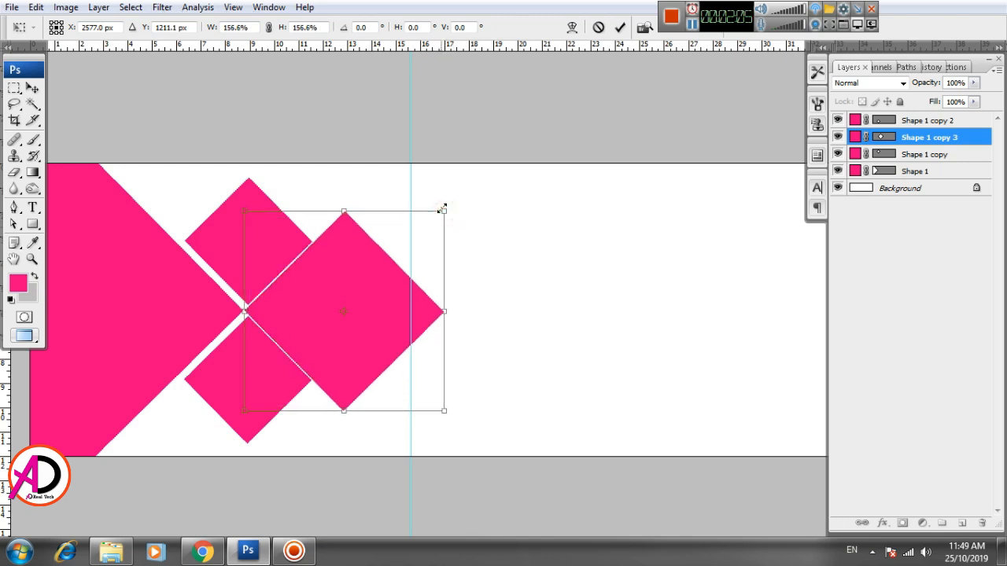
{"action": "key", "text": "Right"}
{"action": "key", "text": "Right"}
{"action": "key", "text": "Right"}
{"action": "key", "text": "Right"}
{"action": "key", "text": "Right"}
{"action": "key", "text": "Right"}
{"action": "key", "text": "Right"}
{"action": "key", "text": "Right"}
{"action": "key", "text": "Right"}
{"action": "key", "text": "Right"}
{"action": "key", "text": "Right"}
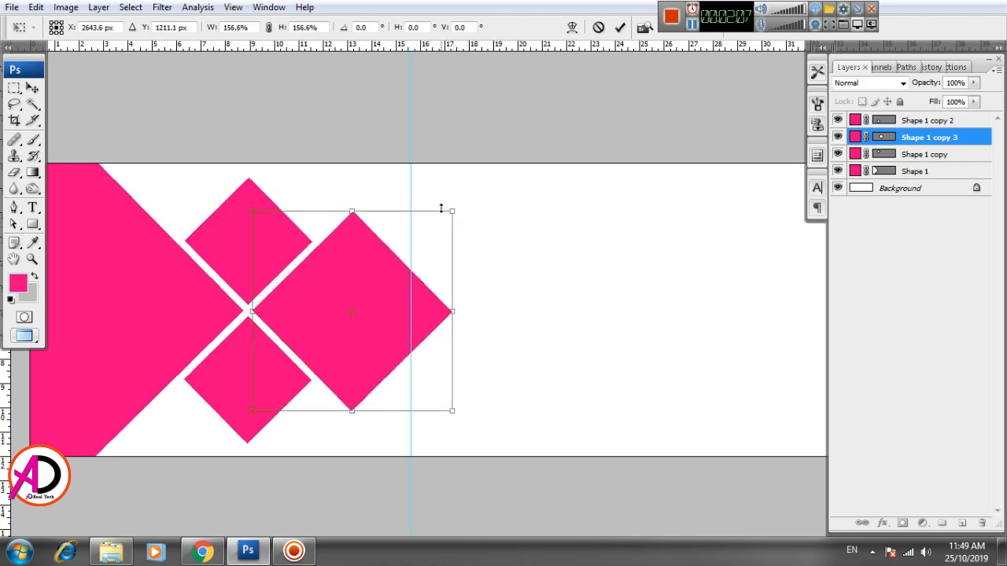
{"action": "key", "text": "Return"}
Draw a pink upright rectangle about 6.3 × 8.9 inches in the empty right part of the canvas
{"action": "key", "text": "ctrl+minus"}
{"action": "key", "text": "ctrl+minus"}
{"action": "key", "text": "ctrl+minus"}
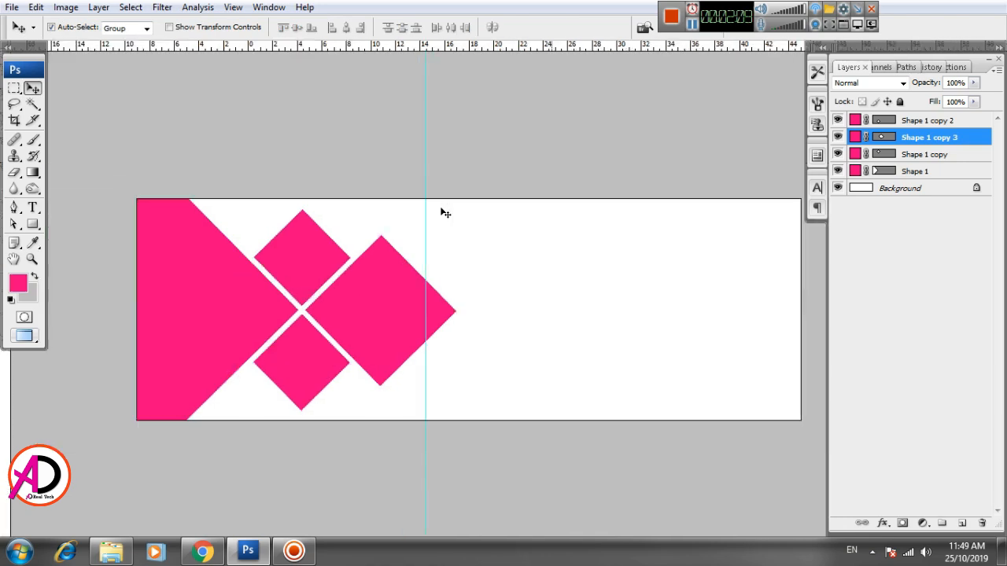
{"action": "key", "text": "ctrl+plus"}
{"action": "key", "text": "ctrl+plus"}
{"action": "key", "text": "ctrl+minus"}
{"action": "key", "text": "ctrl+plus"}
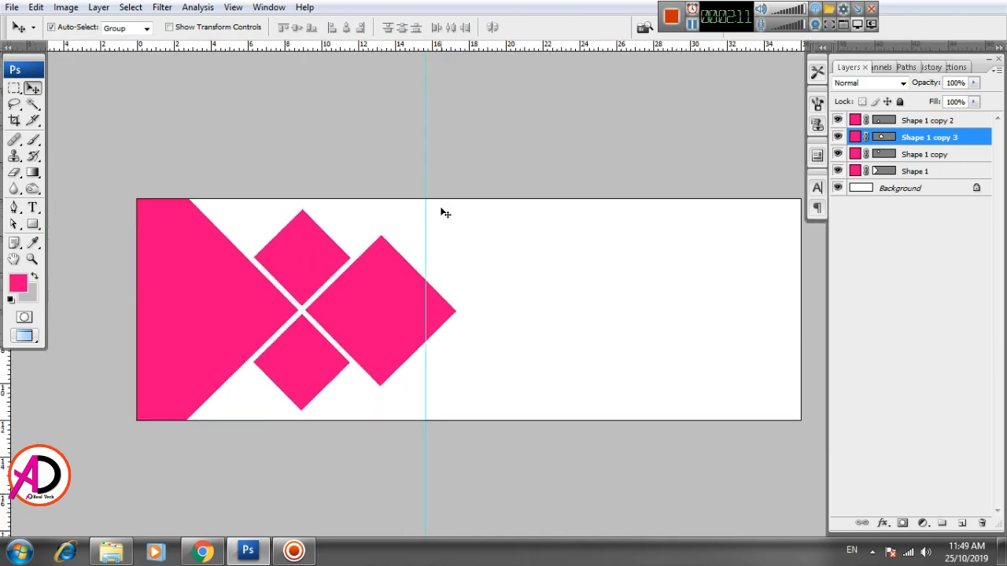
{"action": "left_click_drag", "start_coordinate": [644, 204], "coordinate": [553, 280]}
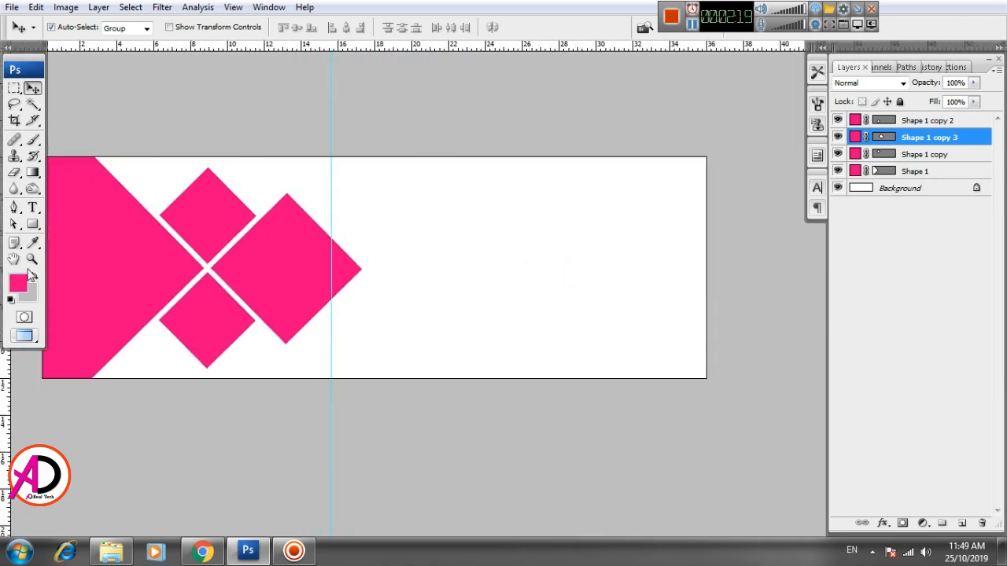
{"action": "left_click", "coordinate": [34, 223]}
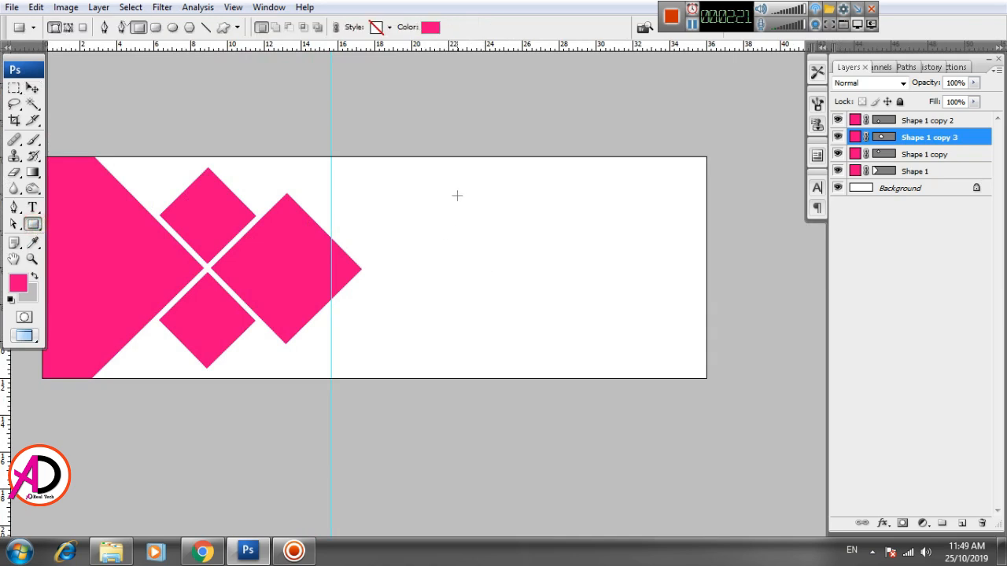
{"action": "left_click_drag", "start_coordinate": [457, 195], "coordinate": [573, 357]}
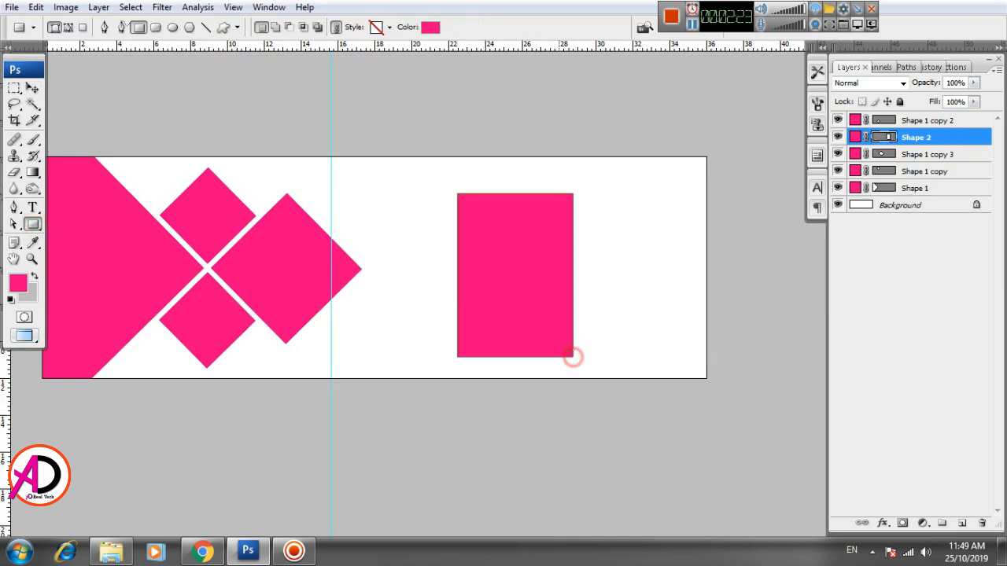
Shift the rectangle's upper left corner inward to slant its left side, and place the shape in the canvas's upper right corner
{"action": "left_click", "coordinate": [32, 88]}
{"action": "left_click", "coordinate": [608, 217]}
{"action": "left_click", "coordinate": [528, 226]}
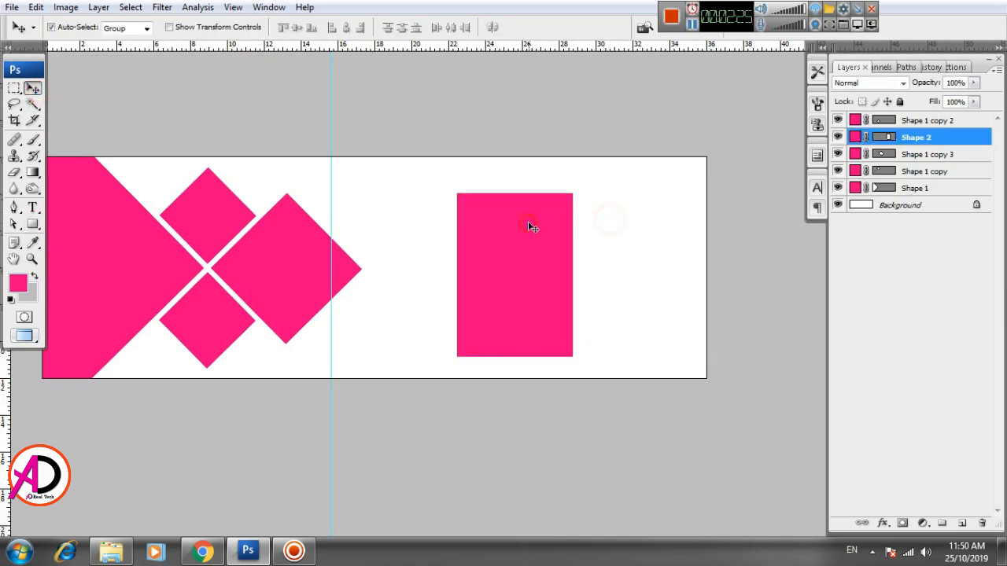
{"action": "key", "text": "ctrl+t"}
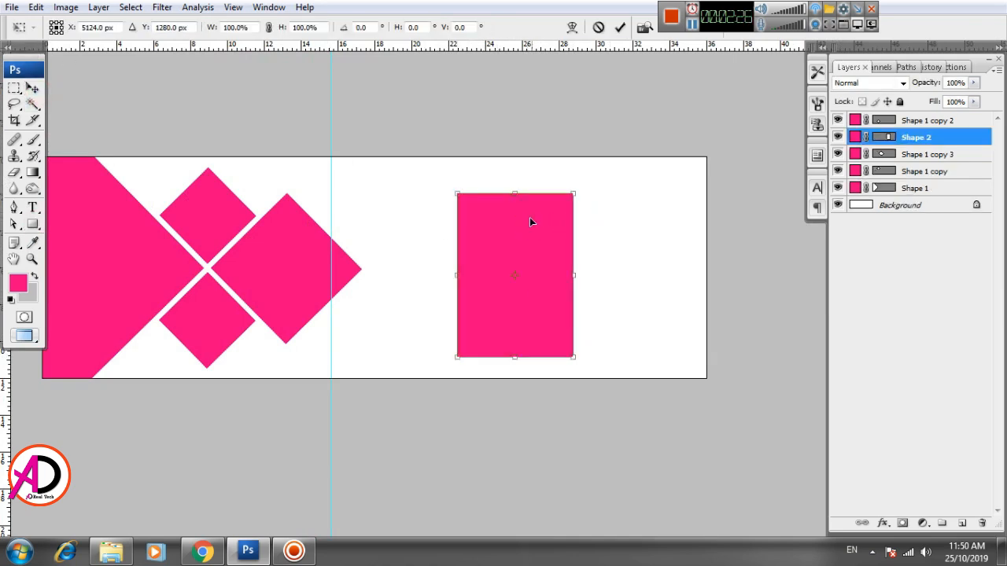
{"action": "right_click", "coordinate": [488, 212]}
{"action": "left_click", "coordinate": [540, 277]}
{"action": "left_click_drag", "start_coordinate": [457, 196], "coordinate": [681, 197]}
{"action": "key", "text": "Return"}
Enlarge the slanted shape to 174.2% width and 154.0% height so it covers the full canvas height at the right end
{"action": "key", "text": "ctrl+t"}
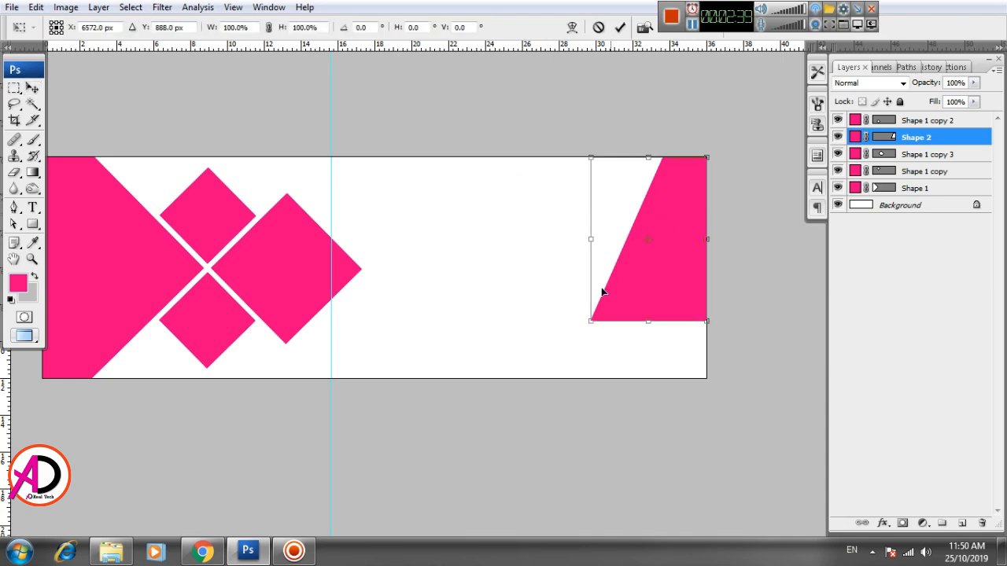
{"action": "left_click_drag", "start_coordinate": [595, 317], "coordinate": [529, 378]}
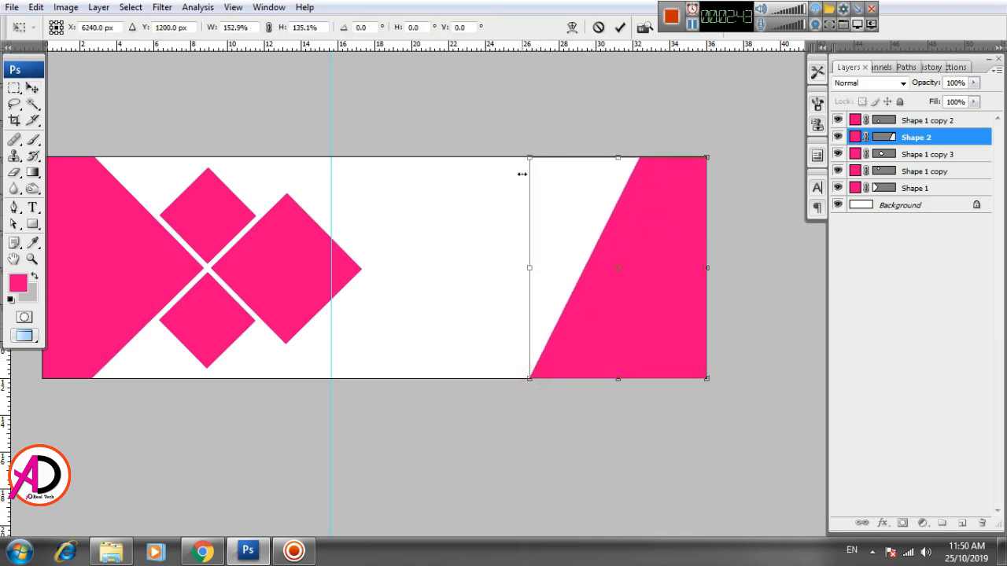
{"action": "left_click_drag", "start_coordinate": [528, 158], "coordinate": [505, 150]}
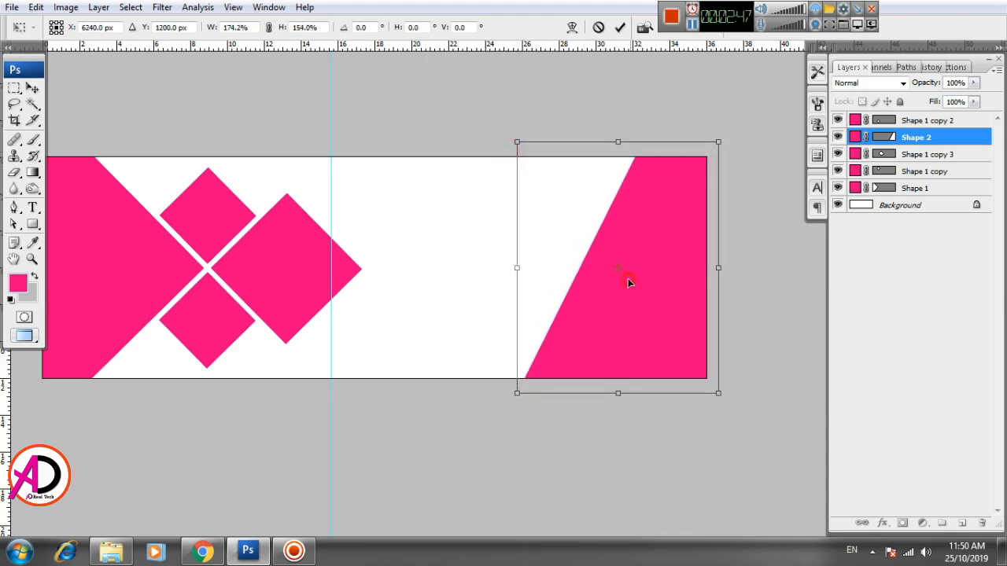
{"action": "key", "text": "Return"}
{"action": "left_click_drag", "start_coordinate": [375, 278], "coordinate": [500, 267]}
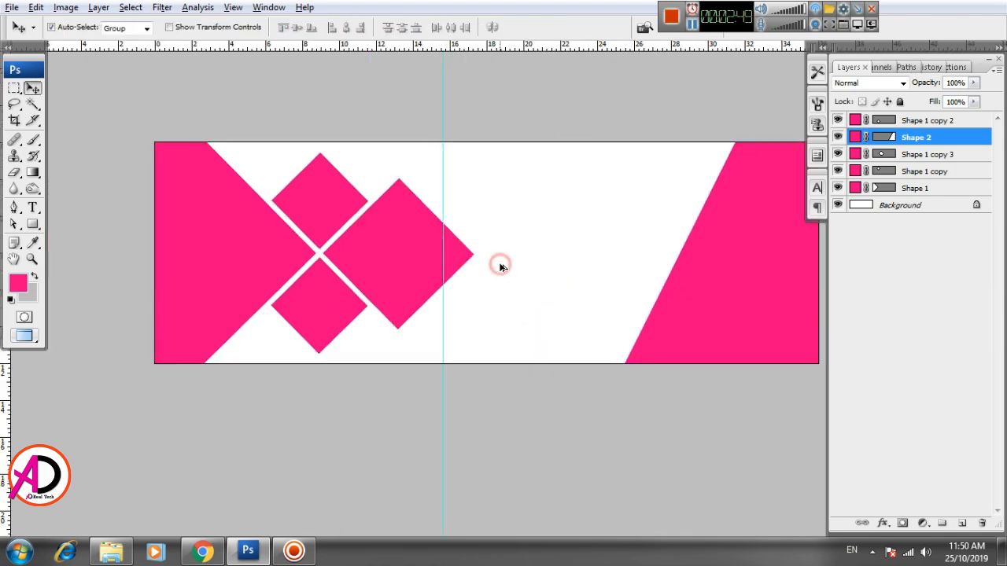
{"action": "scroll", "coordinate": [502, 268], "scroll_direction": "down", "scroll_amount": 3}
{"action": "scroll", "coordinate": [501, 271], "scroll_direction": "up", "scroll_amount": 1}
{"action": "left_click_drag", "start_coordinate": [567, 274], "coordinate": [515, 258]}
{"action": "scroll", "coordinate": [485, 269], "scroll_direction": "down", "scroll_amount": 2}
{"action": "scroll", "coordinate": [483, 269], "scroll_direction": "up", "scroll_amount": 1}
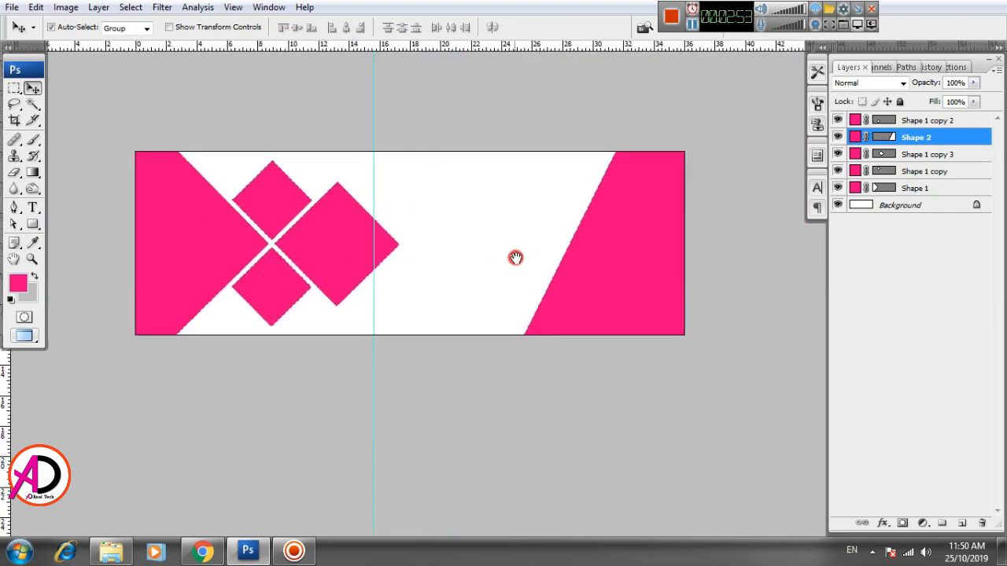
{"action": "left_click_drag", "start_coordinate": [446, 218], "coordinate": [496, 259]}
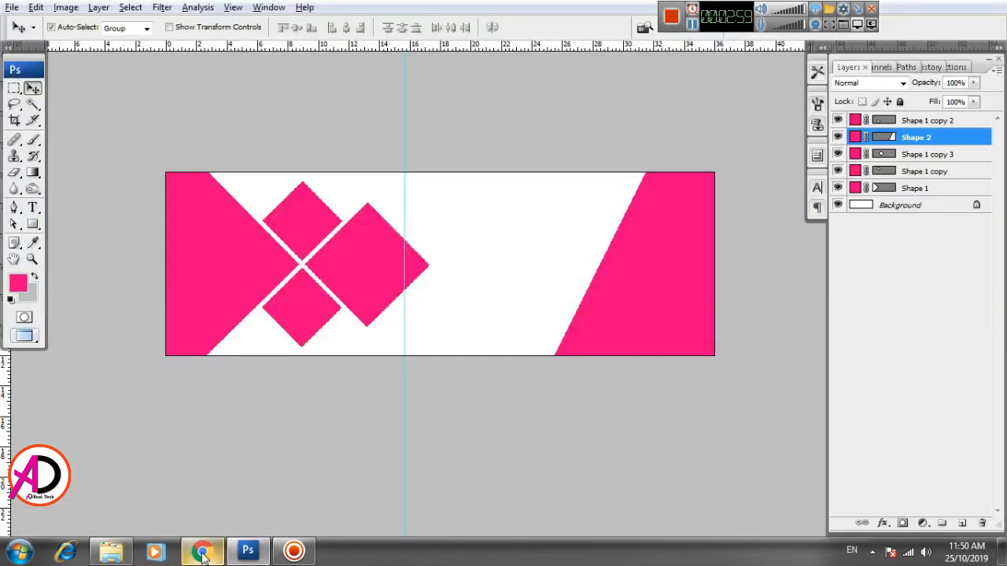
Switch to the wedding photos folder, preview the colomono picture, and open it in Photoshop
{"action": "left_click", "coordinate": [111, 553]}
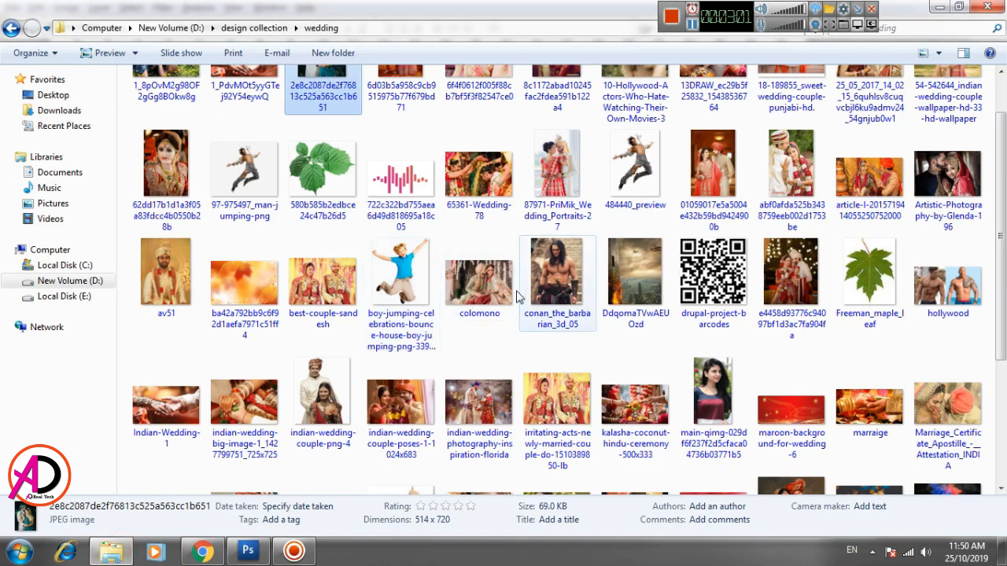
{"action": "left_click", "coordinate": [480, 283]}
{"action": "scroll", "coordinate": [638, 297], "scroll_direction": "down", "scroll_amount": 1}
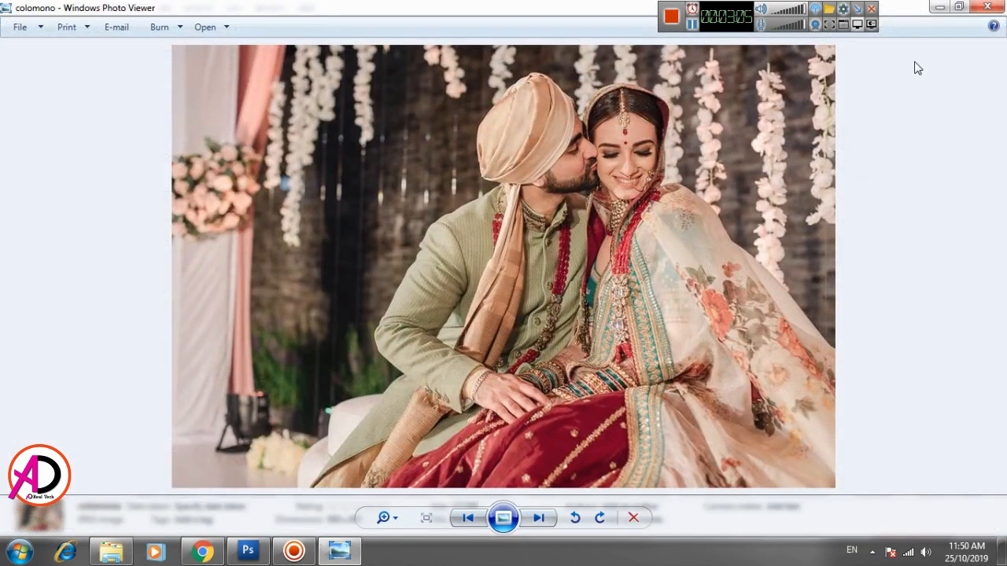
{"action": "left_click", "coordinate": [987, 6]}
{"action": "scroll", "coordinate": [304, 472], "scroll_direction": "down", "scroll_amount": 1}
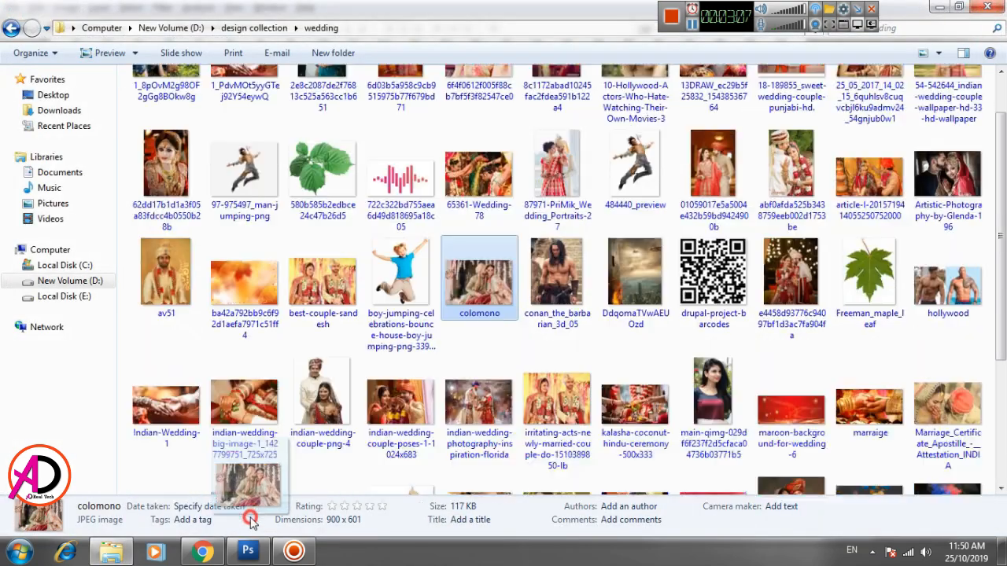
{"action": "left_click_drag", "start_coordinate": [250, 521], "coordinate": [427, 276]}
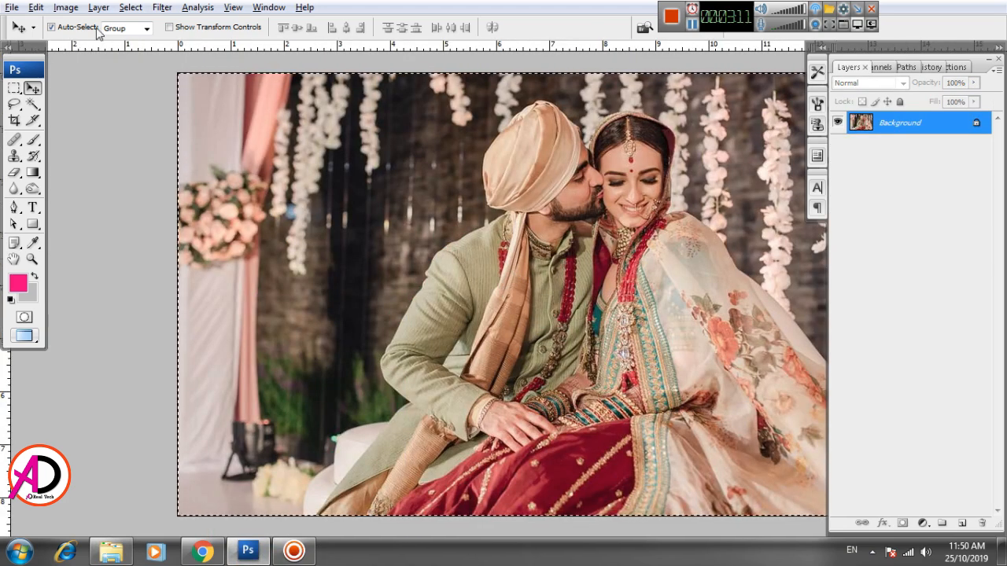
Select the entire colomono photo, copy it, and return to the diamond layout
{"action": "left_click", "coordinate": [130, 7]}
{"action": "left_click", "coordinate": [144, 23]}
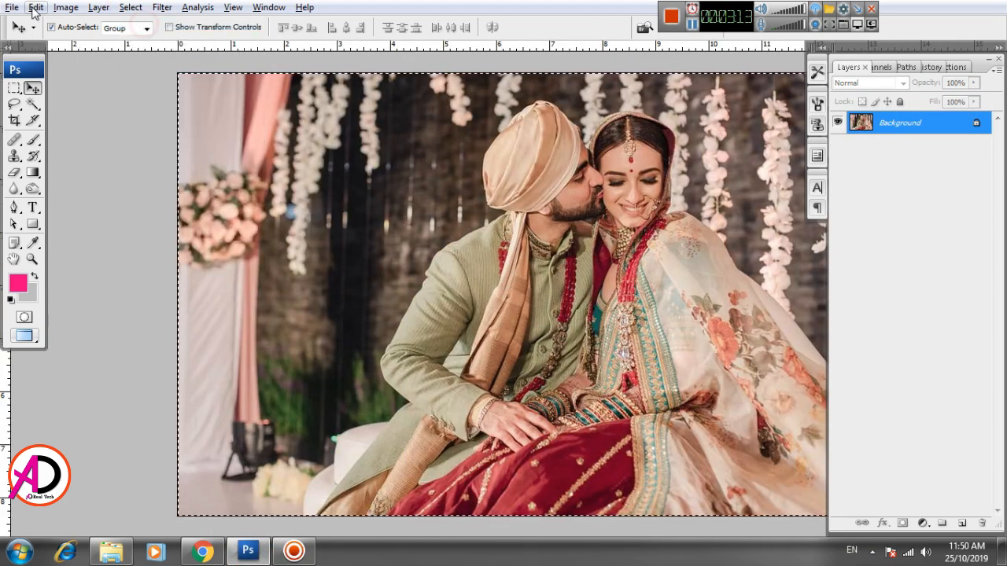
{"action": "left_click", "coordinate": [35, 7]}
{"action": "left_click", "coordinate": [68, 105]}
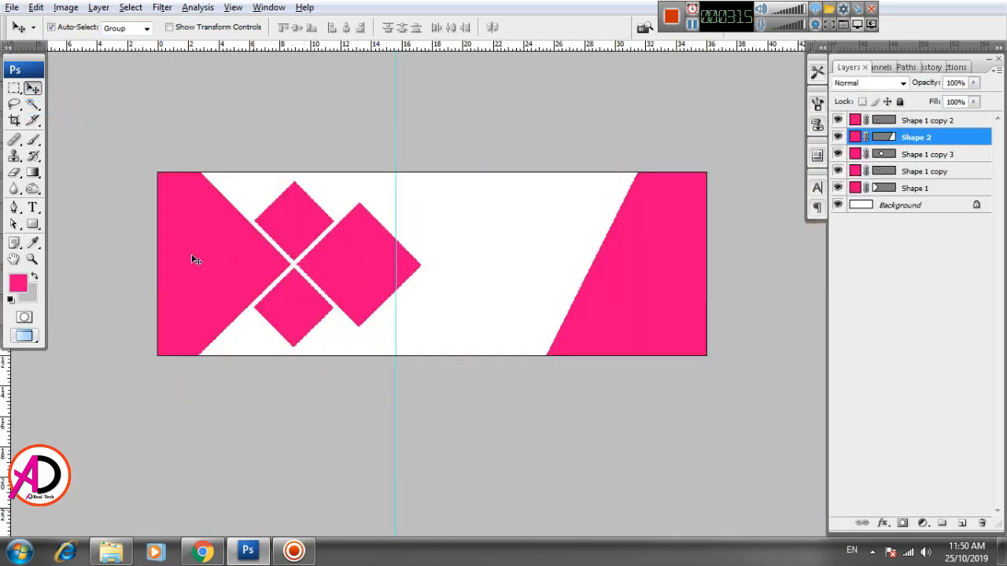
Paste the photo directly above the large diamond's layer and scale it proportionally to 436.9% so it covers that diamond
{"action": "left_click", "coordinate": [170, 254]}
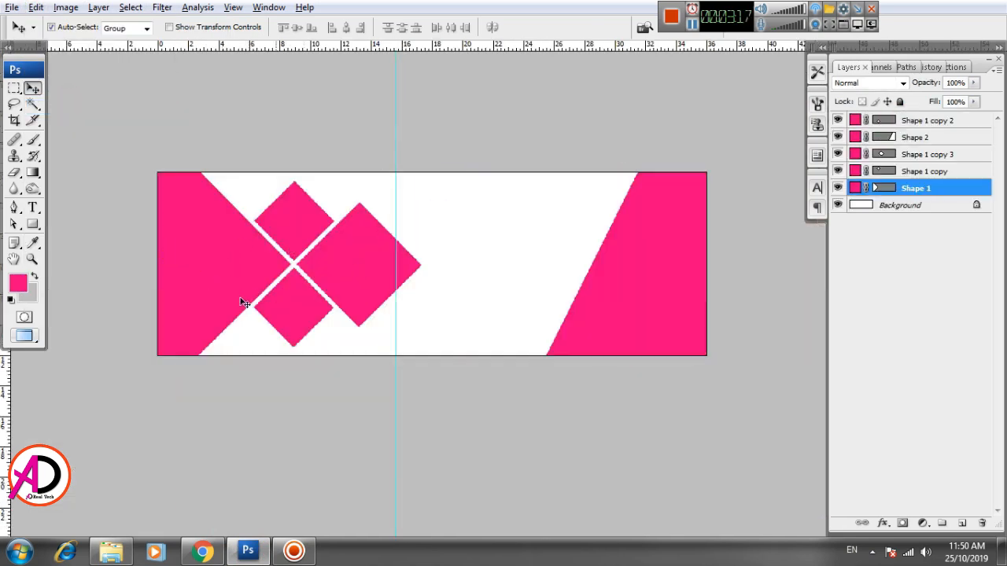
{"action": "key", "text": "ctrl+v"}
{"action": "left_click_drag", "start_coordinate": [434, 286], "coordinate": [316, 179]}
{"action": "key", "text": "ctrl+t"}
{"action": "left_click_drag", "start_coordinate": [246, 227], "coordinate": [208, 195]}
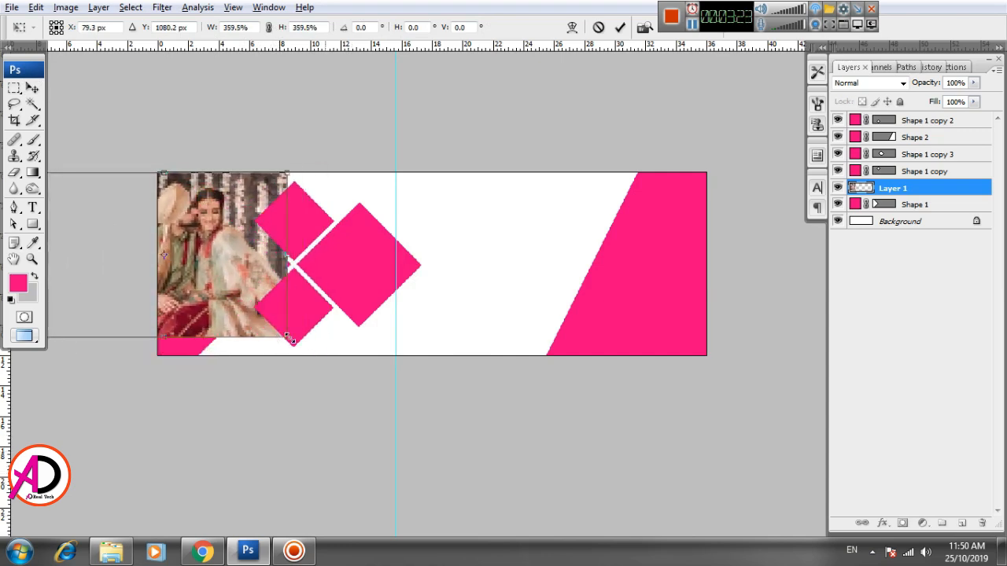
{"action": "left_click_drag", "start_coordinate": [290, 339], "coordinate": [309, 369]}
{"action": "left_click_drag", "start_coordinate": [250, 316], "coordinate": [257, 319]}
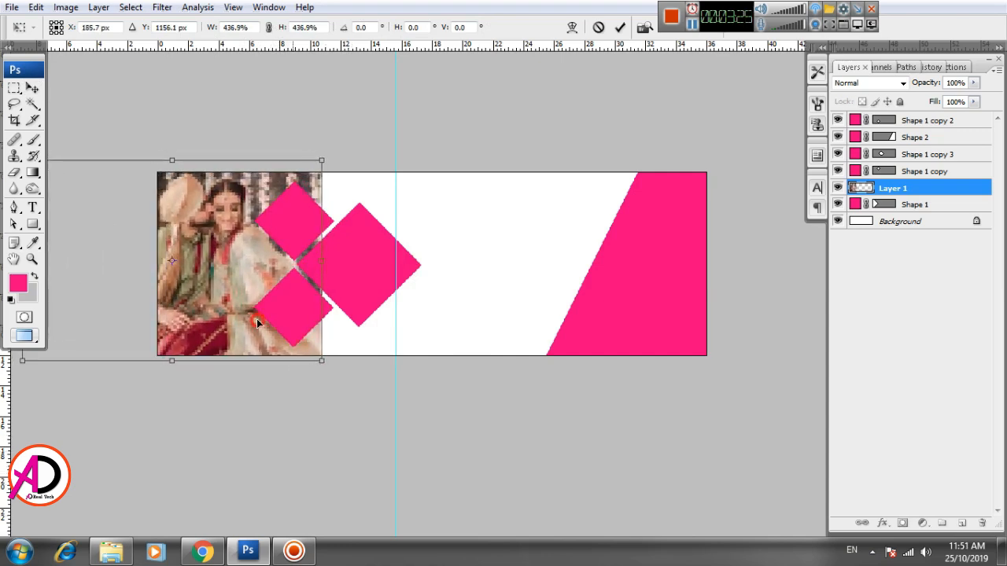
{"action": "key", "text": "Return"}
Clip the couple photo to the large diamond with a clipping mask and reposition it so both faces show
{"action": "right_click", "coordinate": [908, 189]}
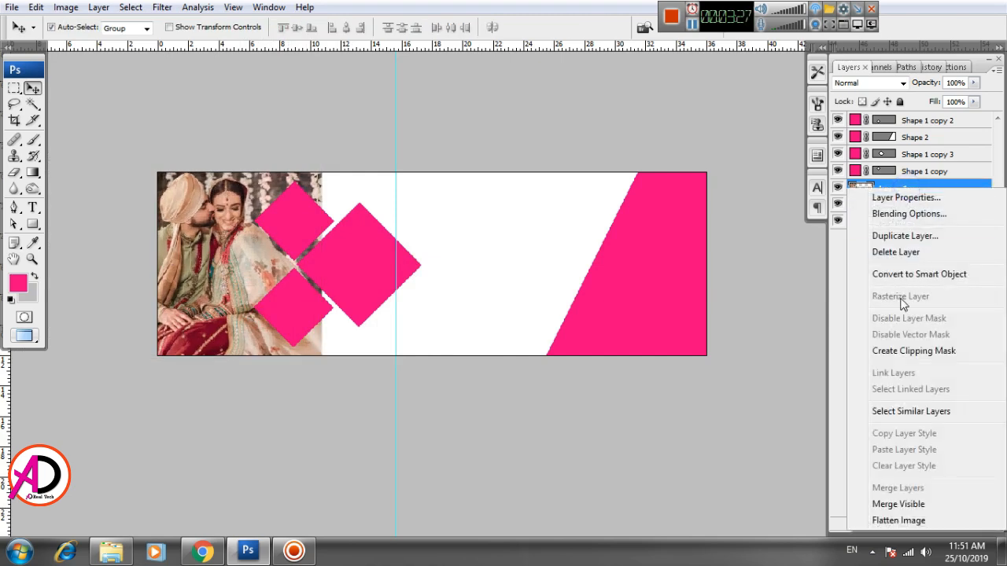
{"action": "left_click", "coordinate": [903, 350]}
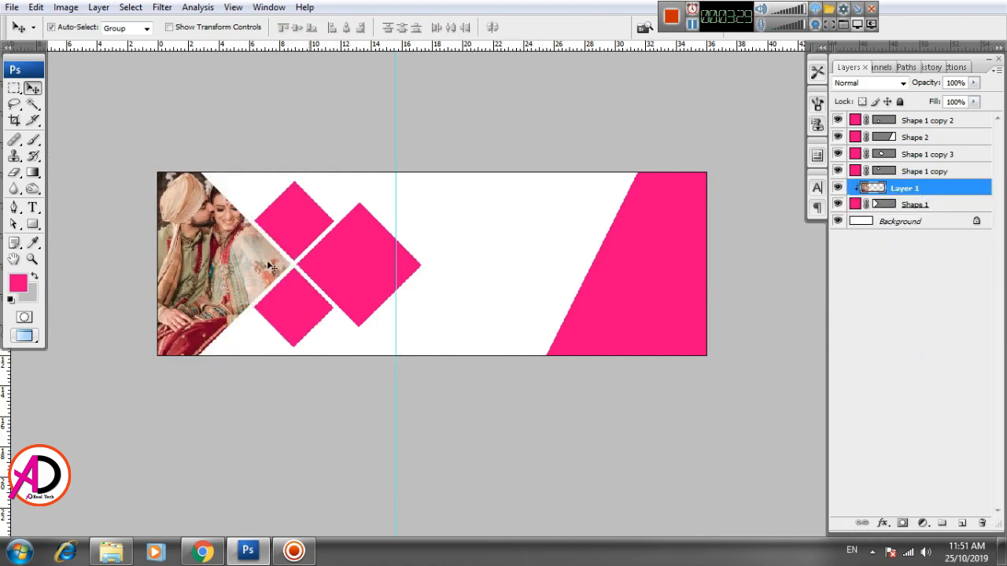
{"action": "left_click_drag", "start_coordinate": [238, 260], "coordinate": [233, 267]}
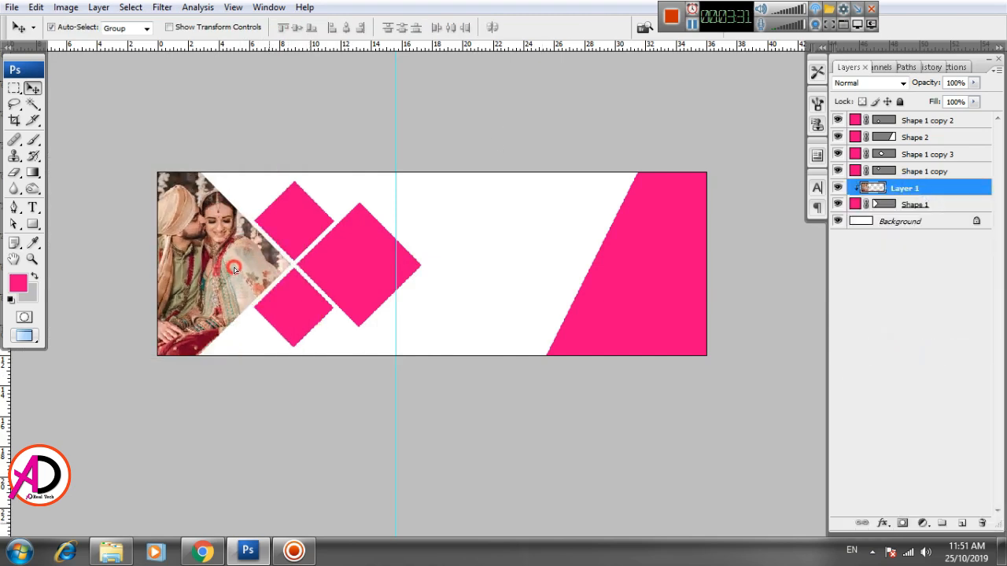
Find the maxresdefault bride photo in the wedding folder and open it in Photoshop
{"action": "scroll", "coordinate": [359, 315], "scroll_direction": "up", "scroll_amount": 3}
{"action": "left_click_drag", "start_coordinate": [359, 315], "coordinate": [489, 360]}
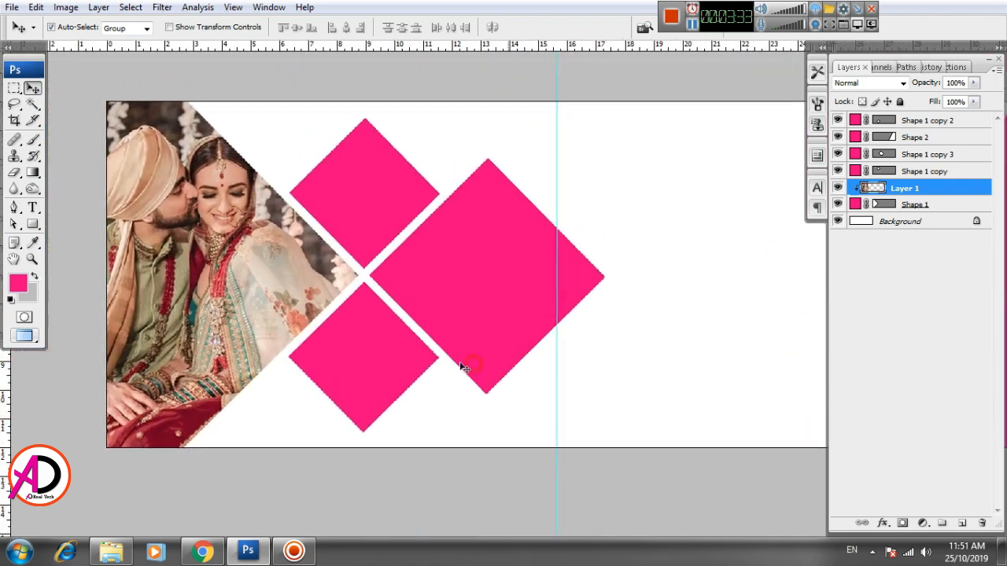
{"action": "scroll", "coordinate": [425, 352], "scroll_direction": "down", "scroll_amount": 2}
{"action": "left_click_drag", "start_coordinate": [568, 384], "coordinate": [473, 389]}
{"action": "scroll", "coordinate": [483, 386], "scroll_direction": "up", "scroll_amount": 1}
{"action": "left_click_drag", "start_coordinate": [429, 354], "coordinate": [515, 371]}
{"action": "left_click", "coordinate": [111, 550]}
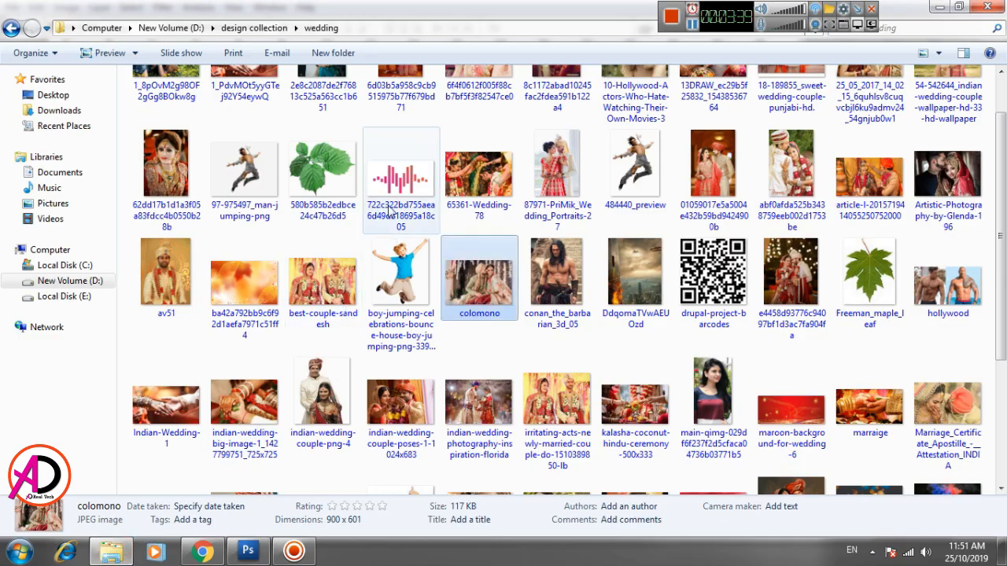
{"action": "scroll", "coordinate": [572, 318], "scroll_direction": "up", "scroll_amount": 1}
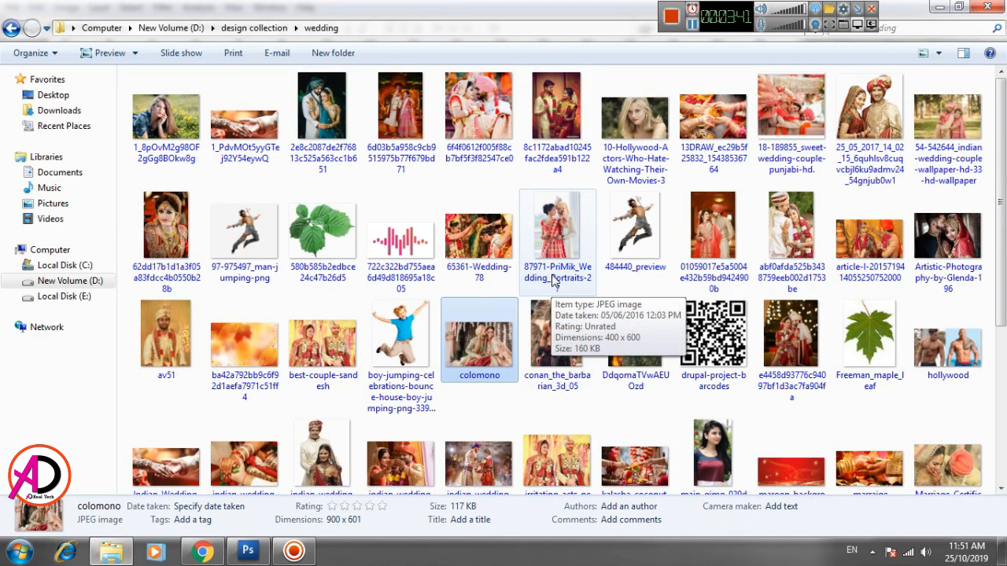
{"action": "scroll", "coordinate": [553, 283], "scroll_direction": "down", "scroll_amount": 3}
{"action": "scroll", "coordinate": [555, 303], "scroll_direction": "down", "scroll_amount": 1}
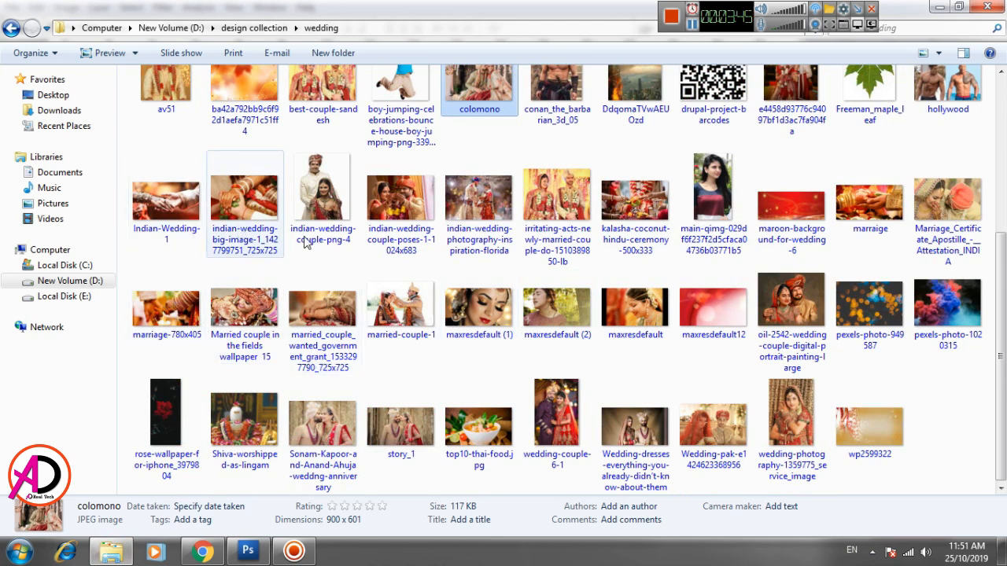
{"action": "left_click", "coordinate": [650, 319]}
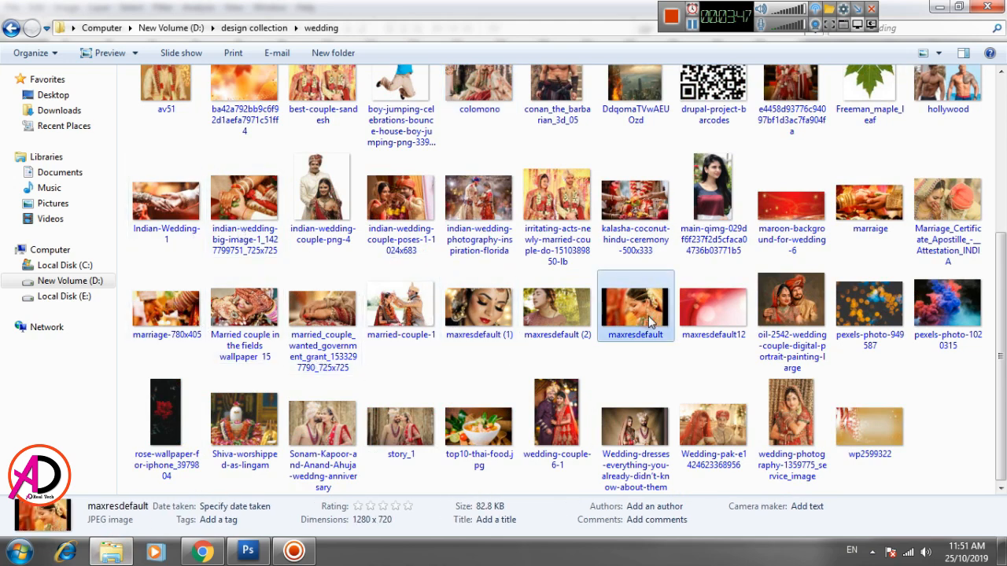
{"action": "left_click_drag", "start_coordinate": [650, 320], "coordinate": [367, 323]}
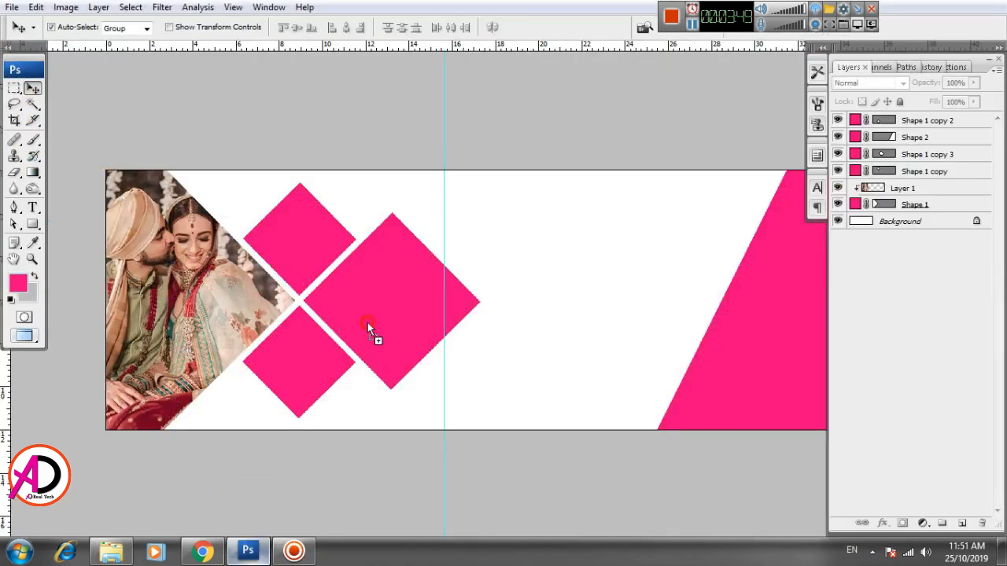
{"action": "left_click_drag", "start_coordinate": [415, 281], "coordinate": [425, 285]}
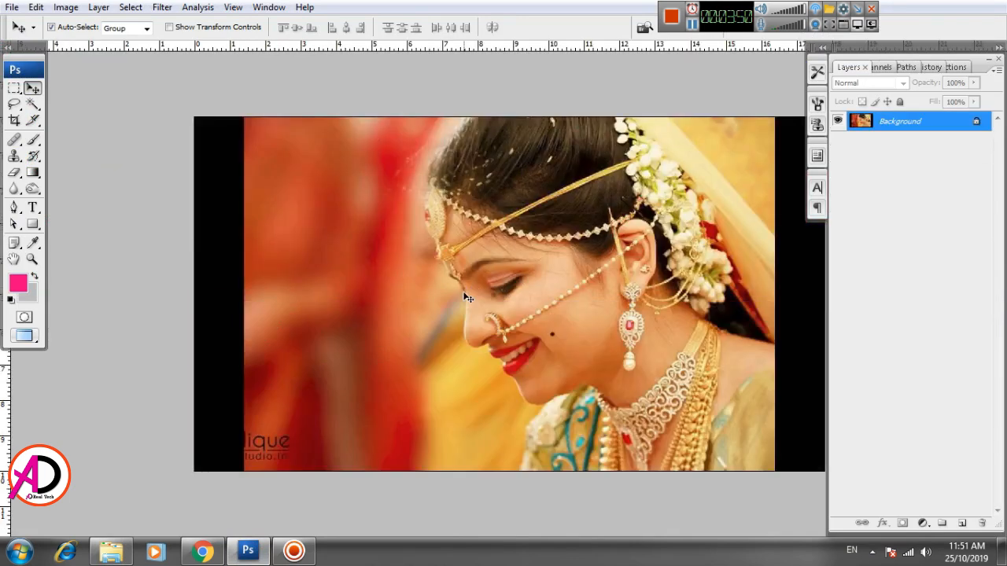
Select the bride area of the photo without the black side bars and watermark, copy it, and return to the diamond layout
{"action": "left_click", "coordinate": [15, 89]}
{"action": "left_click_drag", "start_coordinate": [581, 440], "coordinate": [774, 489]}
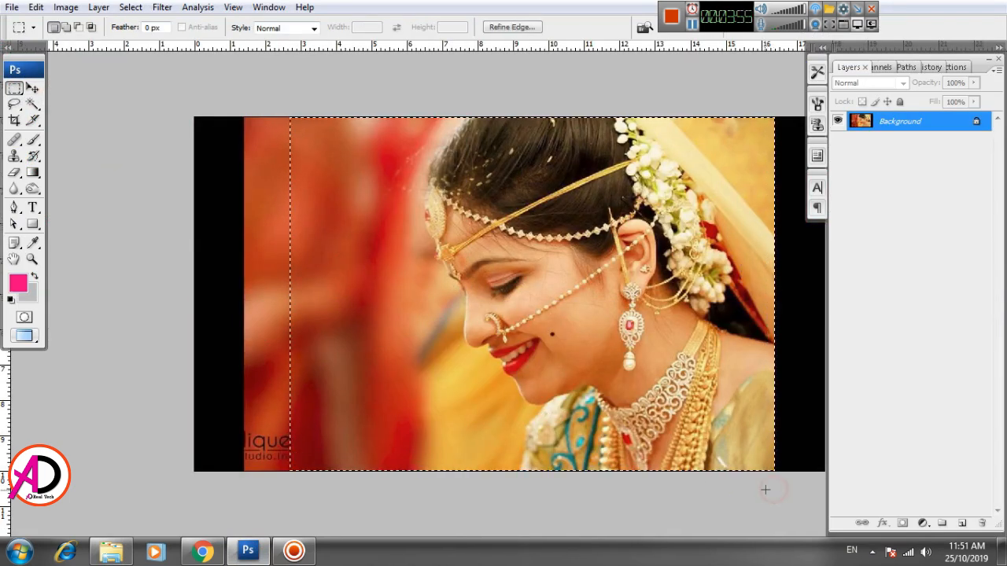
{"action": "key", "text": "ctrl+Tab"}
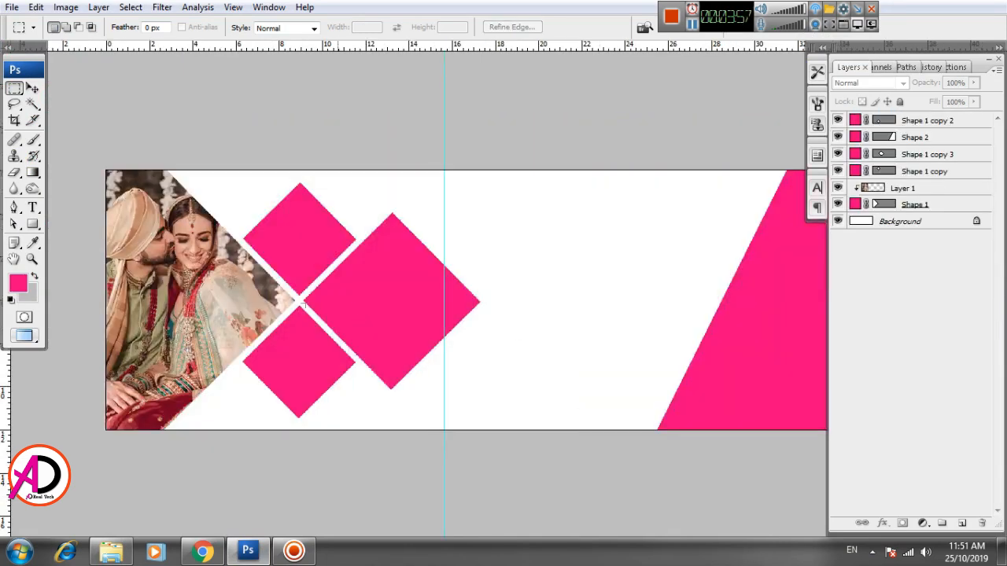
Paste the bride photo directly above the upper small diamond's layer, place it over that diamond, and scale it proportionally to 126.9%
{"action": "key", "text": "v"}
{"action": "left_click", "coordinate": [311, 242]}
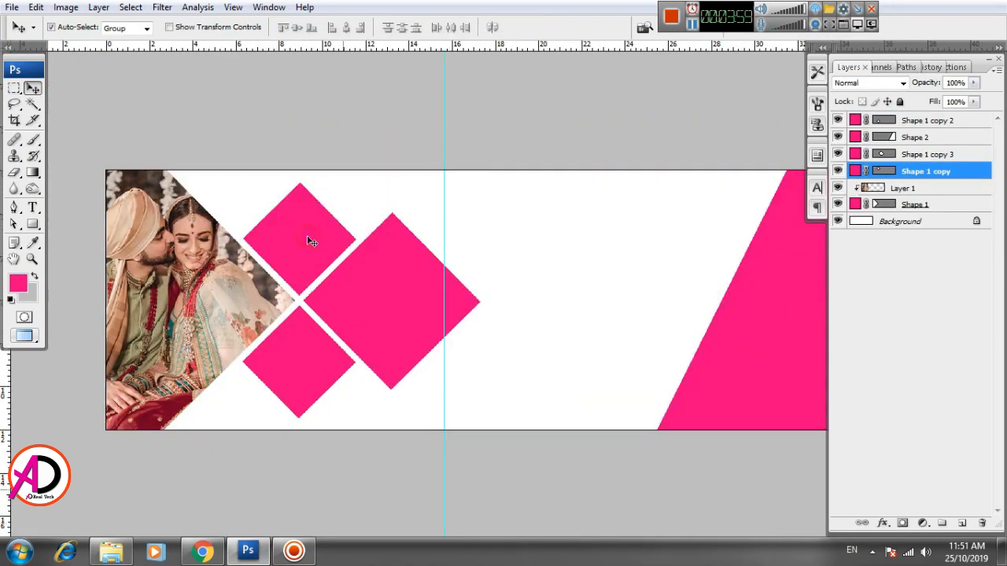
{"action": "key", "text": "ctrl+v"}
{"action": "left_click_drag", "start_coordinate": [529, 315], "coordinate": [333, 242]}
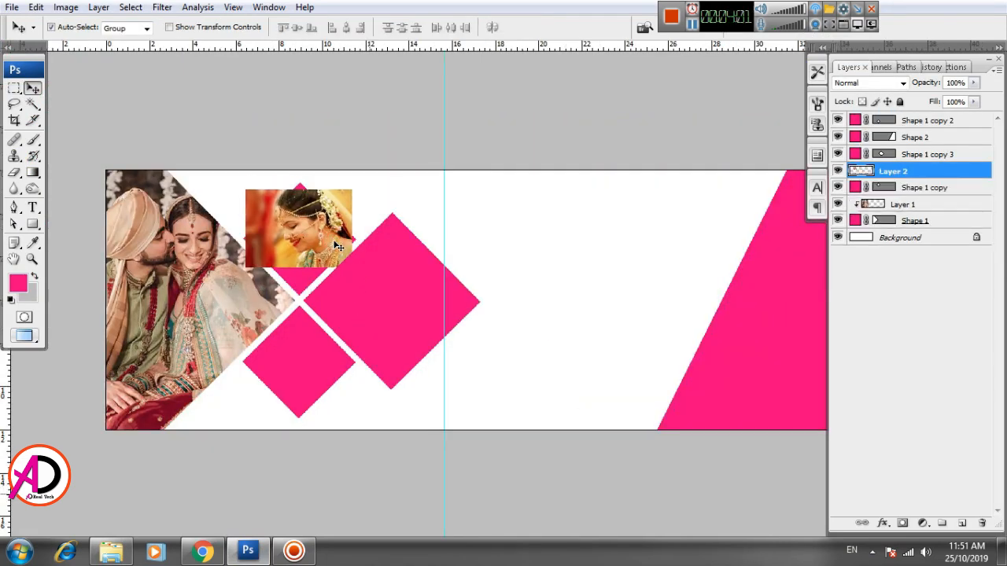
{"action": "key", "text": "ctrl+t"}
{"action": "left_click_drag", "start_coordinate": [352, 190], "coordinate": [367, 179]}
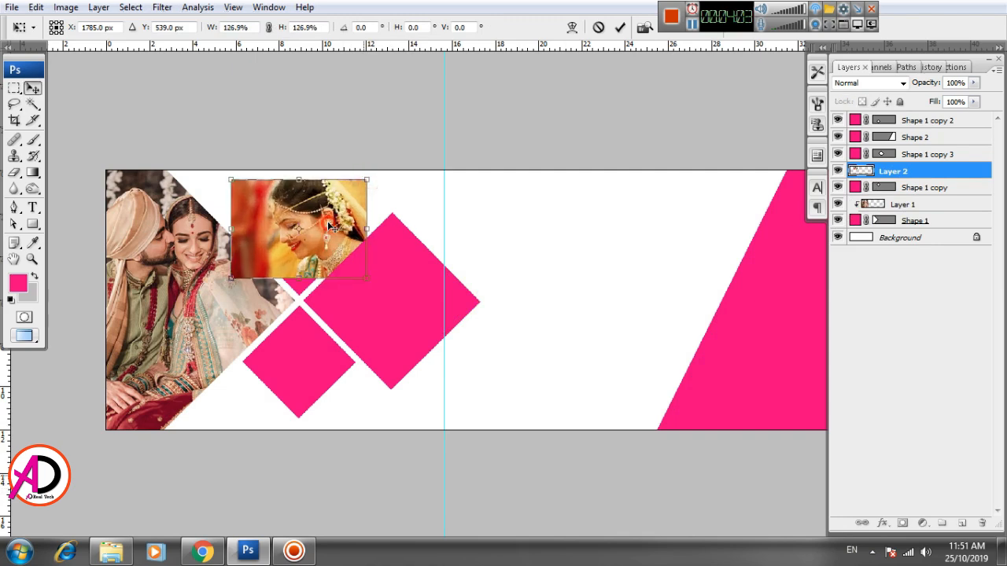
{"action": "key", "text": "Return"}
Clip the bride photo to the upper small diamond with a clipping mask and shift it within the shape
{"action": "right_click", "coordinate": [892, 170]}
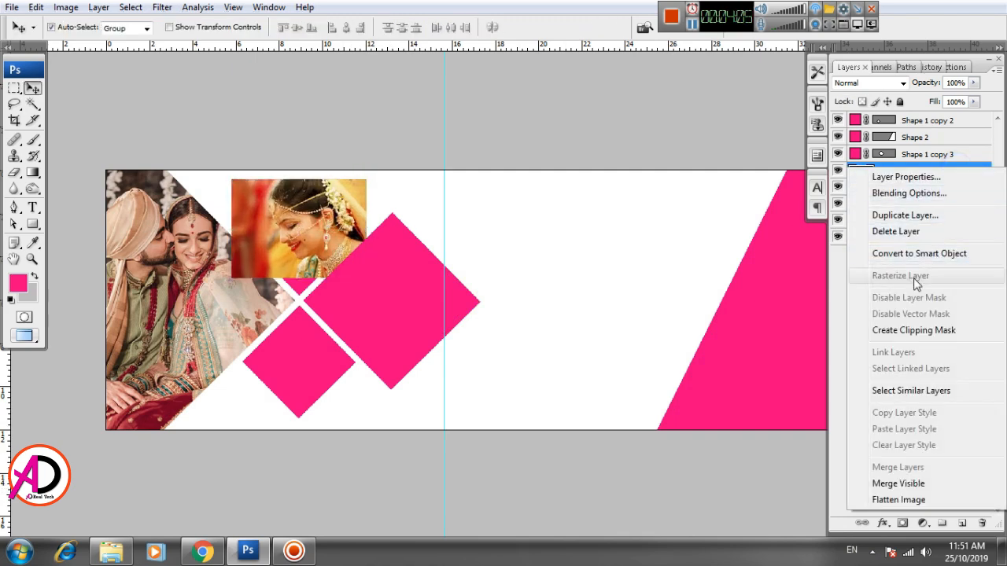
{"action": "left_click", "coordinate": [912, 331]}
{"action": "left_click_drag", "start_coordinate": [317, 226], "coordinate": [306, 237]}
Merge the clipped couple photo Layer 1 with its Shape 1 diamond into a single layer
{"action": "left_click", "coordinate": [140, 305]}
{"action": "left_click", "coordinate": [906, 222], "text": "shift"}
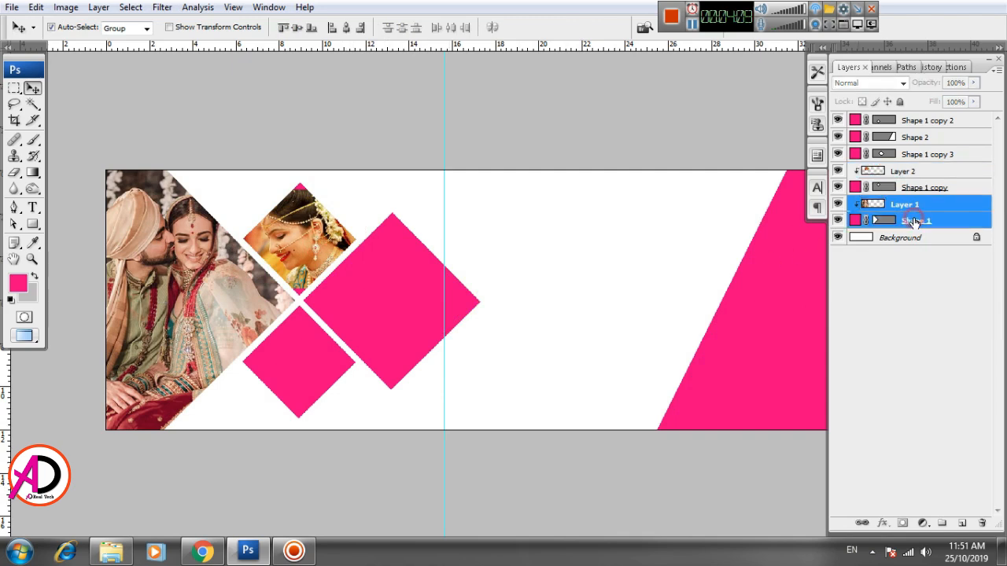
{"action": "right_click", "coordinate": [917, 198]}
{"action": "left_click", "coordinate": [810, 495]}
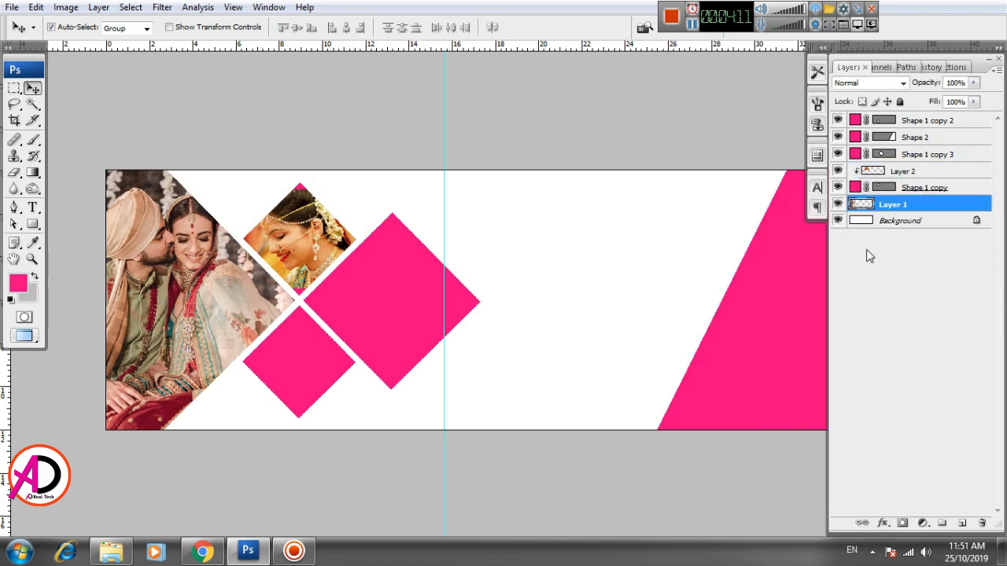
Reposition and enlarge the bride photo proportionally, ending with a 105.3% scaling, so it fills the upper small diamond
{"action": "left_click_drag", "start_coordinate": [297, 249], "coordinate": [304, 230]}
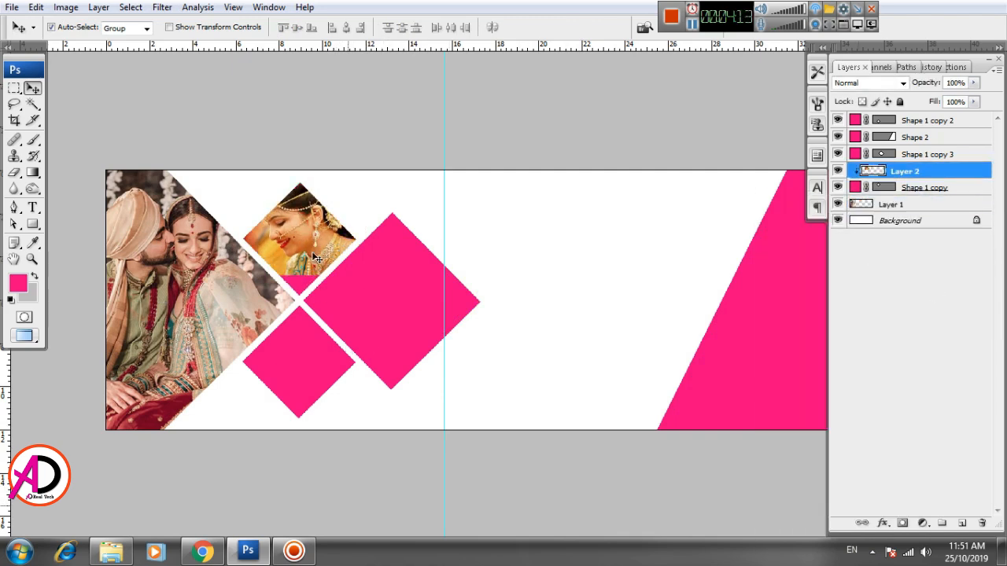
{"action": "key", "text": "ctrl+t"}
{"action": "left_click_drag", "start_coordinate": [353, 277], "coordinate": [330, 277]}
{"action": "key", "text": "Return"}
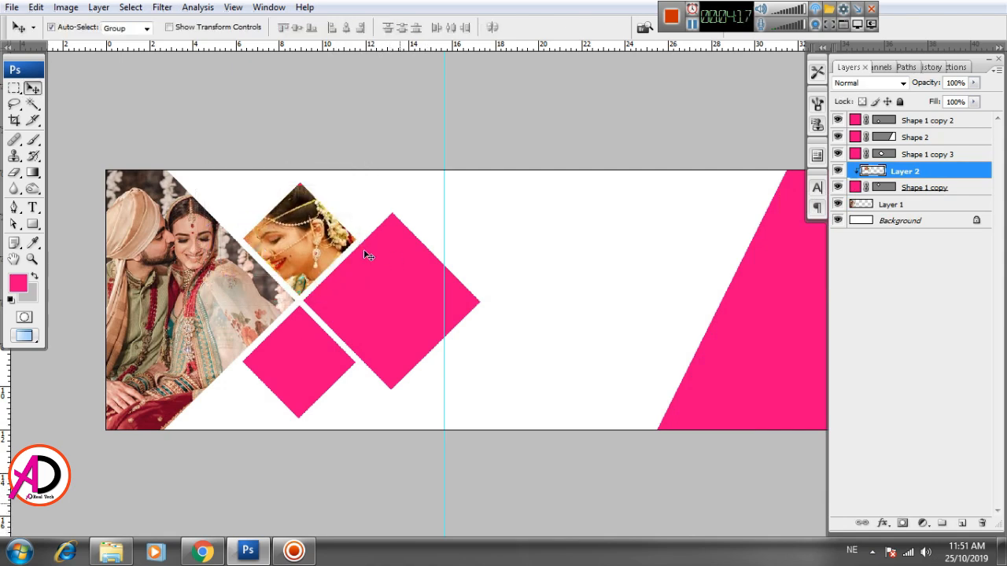
{"action": "key", "text": "ctrl+t"}
{"action": "left_click_drag", "start_coordinate": [362, 184], "coordinate": [365, 182]}
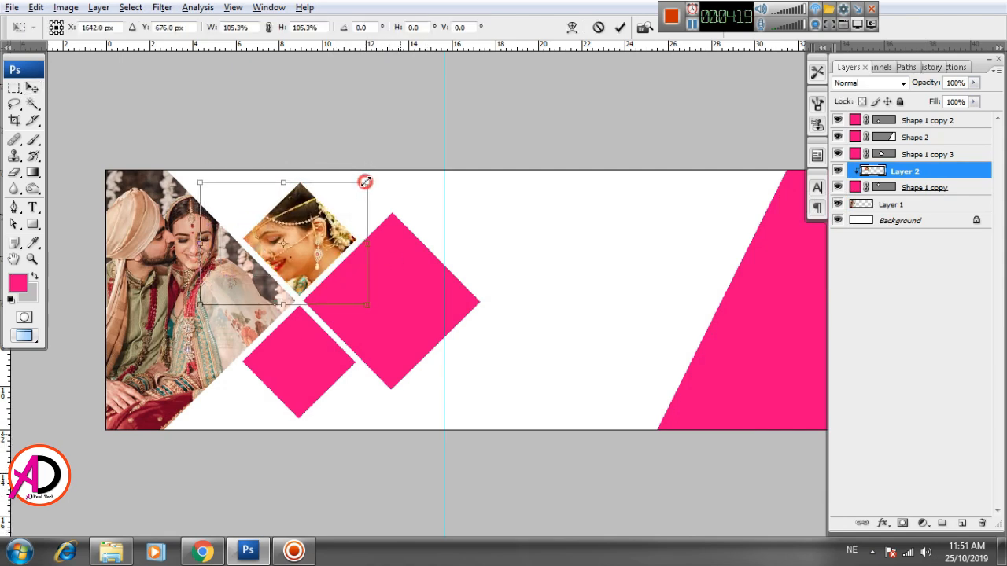
{"action": "key", "text": "Return"}
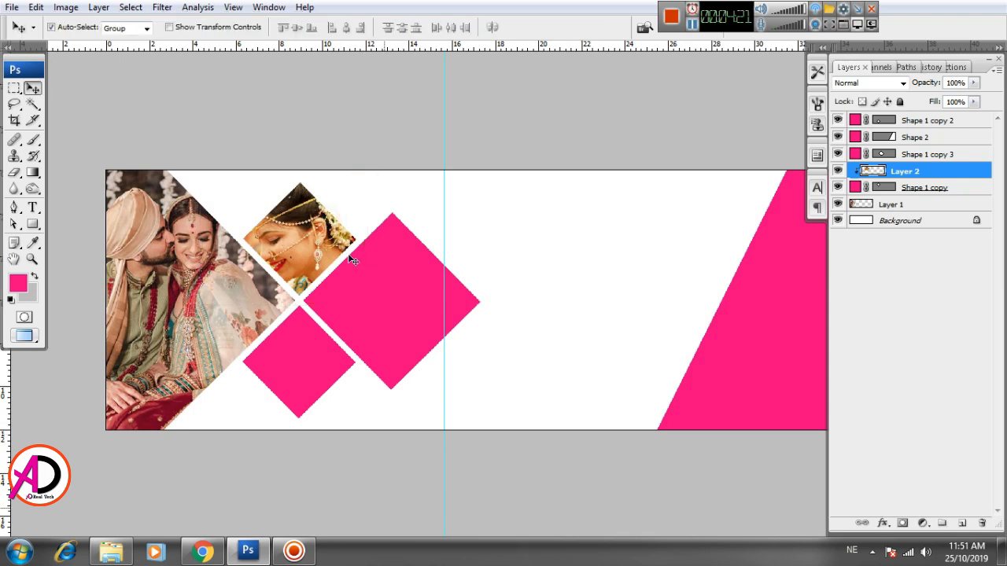
Merge the clipped bride photo Layer 2 with its Shape 1 copy diamond into a single layer
{"action": "left_click_drag", "start_coordinate": [473, 342], "coordinate": [501, 337]}
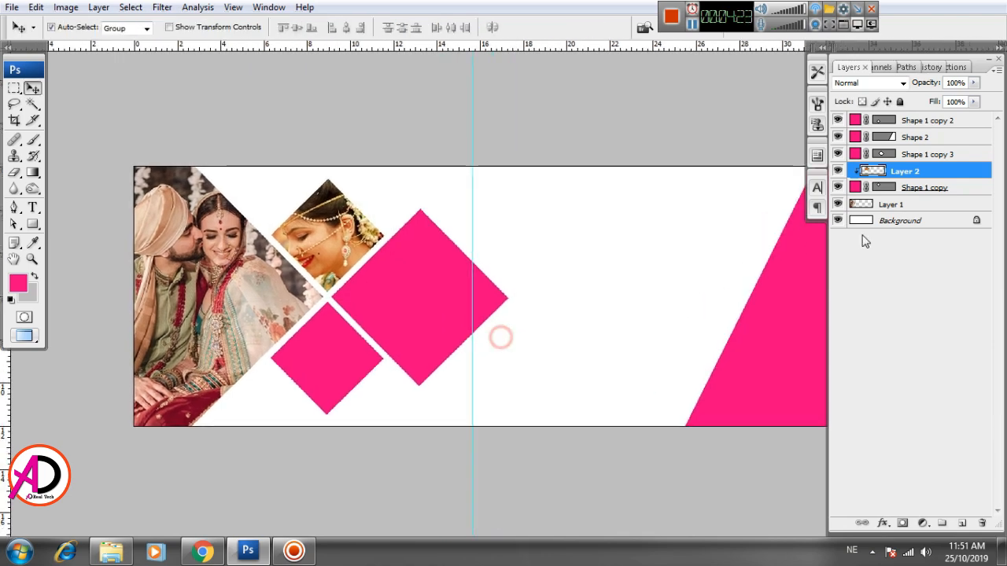
{"action": "right_click", "coordinate": [939, 173]}
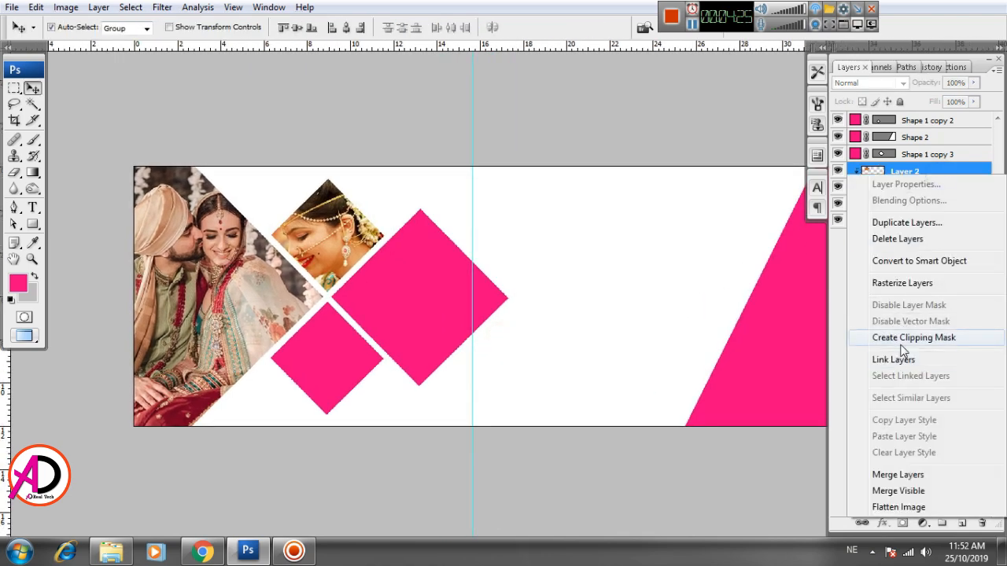
{"action": "left_click", "coordinate": [892, 476]}
{"action": "left_click_drag", "start_coordinate": [505, 322], "coordinate": [557, 279]}
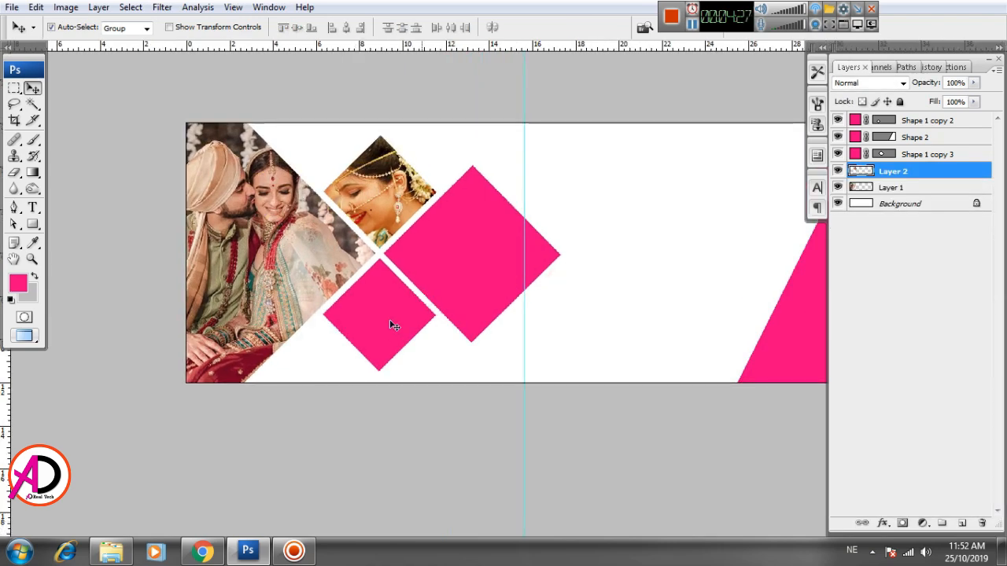
Open the 6f4f0612f005f88cb7bf5f3f82547ce0 couple photo from the wedding folder and copy the whole image for the layout
{"action": "left_click", "coordinate": [396, 331]}
{"action": "key", "text": "alt+Tab"}
{"action": "left_click", "coordinate": [935, 383]}
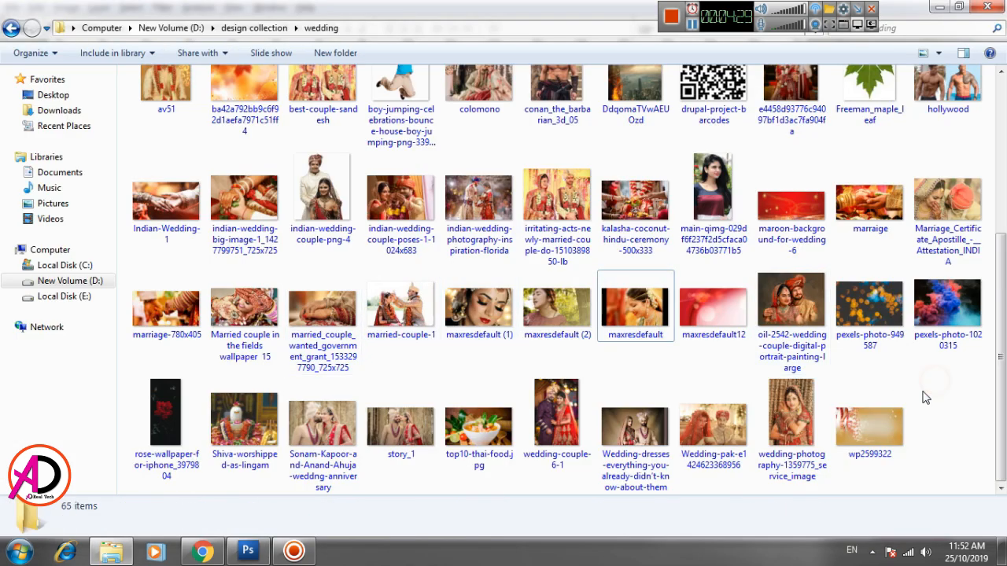
{"action": "scroll", "coordinate": [924, 394], "scroll_direction": "up", "scroll_amount": 3}
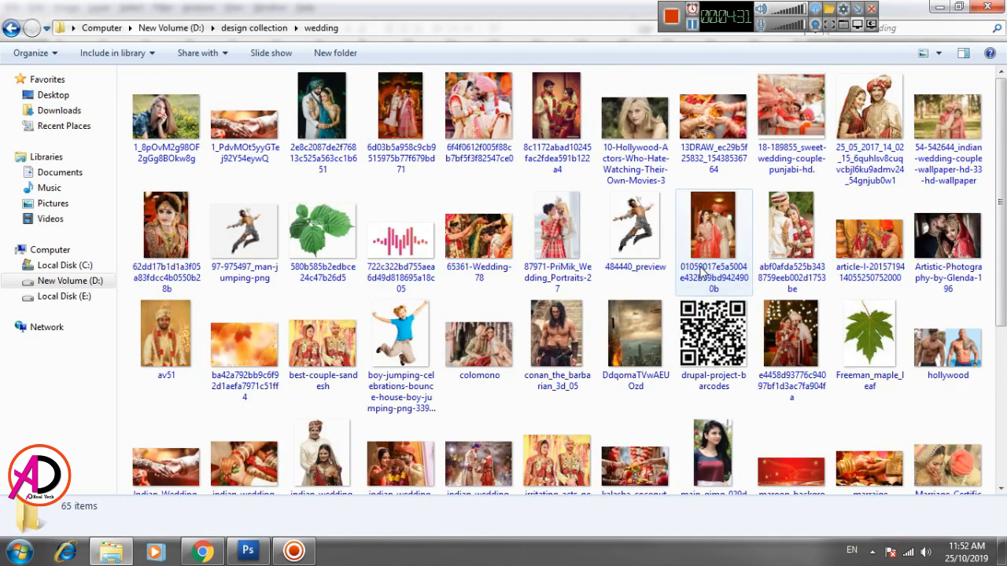
{"action": "mouse_move", "coordinate": [537, 252]}
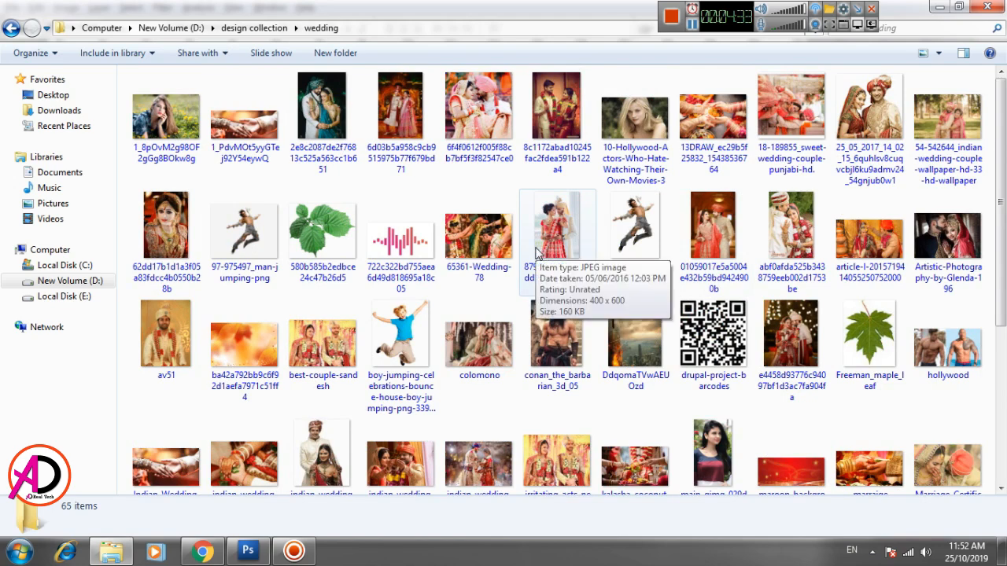
{"action": "left_click", "coordinate": [484, 130]}
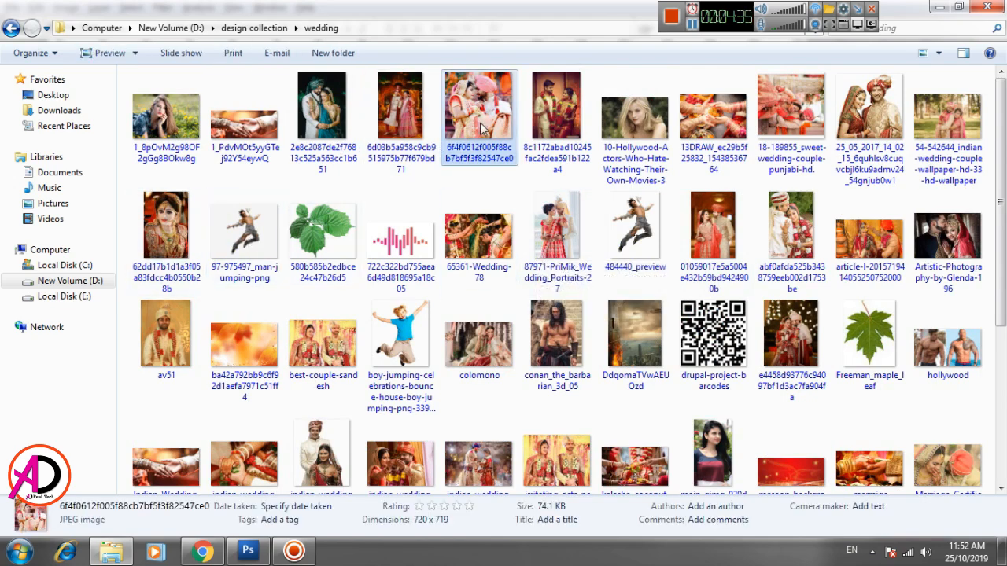
{"action": "left_click_drag", "start_coordinate": [484, 130], "coordinate": [480, 312]}
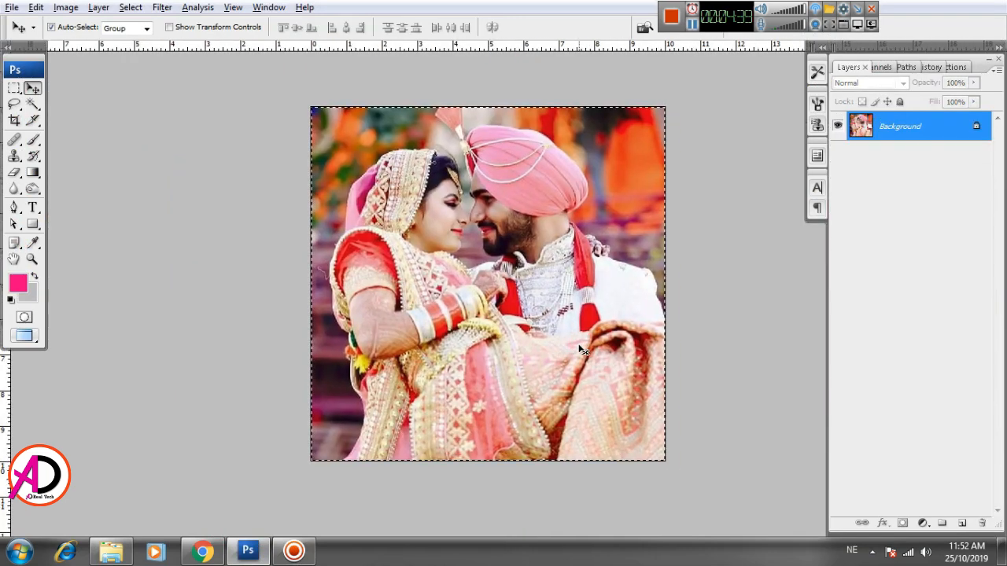
{"action": "key", "text": "ctrl+w"}
Paste the couple photo directly above the Shape 1 copy 3 diamond and scale it proportionally until it covers that diamond
{"action": "left_click", "coordinate": [458, 271]}
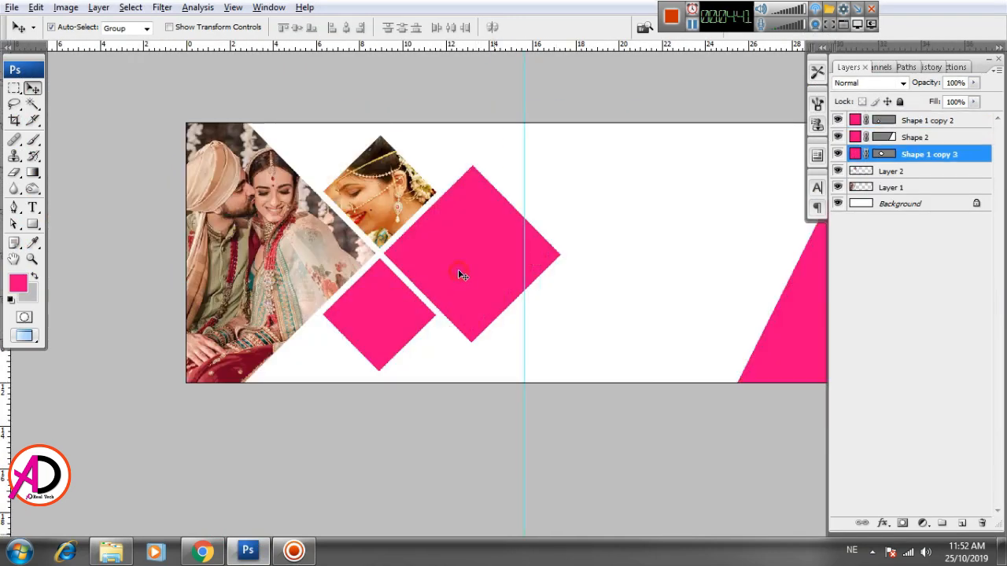
{"action": "key", "text": "ctrl+v"}
{"action": "left_click_drag", "start_coordinate": [584, 269], "coordinate": [494, 270]}
{"action": "key", "text": "ctrl+t"}
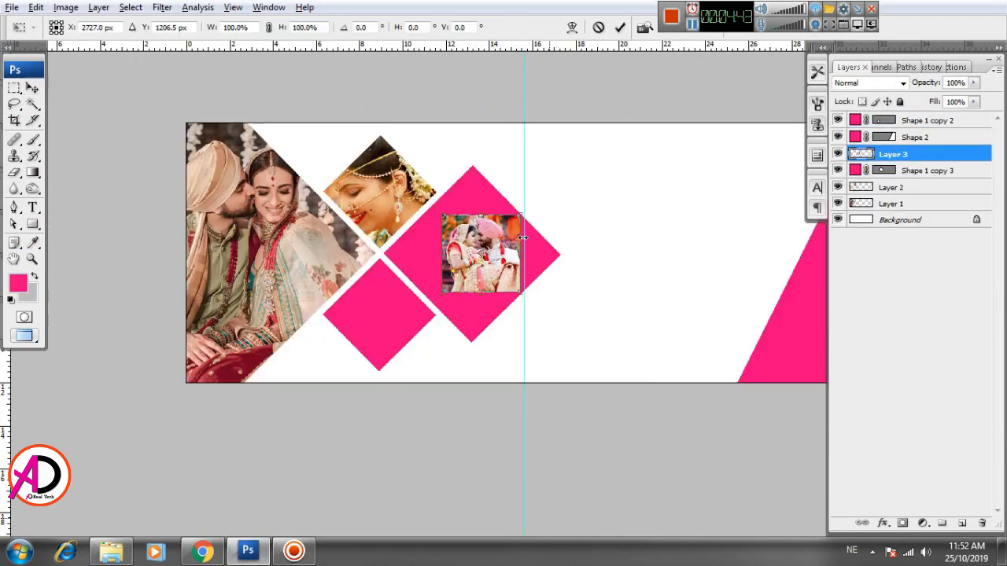
{"action": "left_click_drag", "start_coordinate": [520, 214], "coordinate": [577, 147]}
{"action": "key", "text": "Return"}
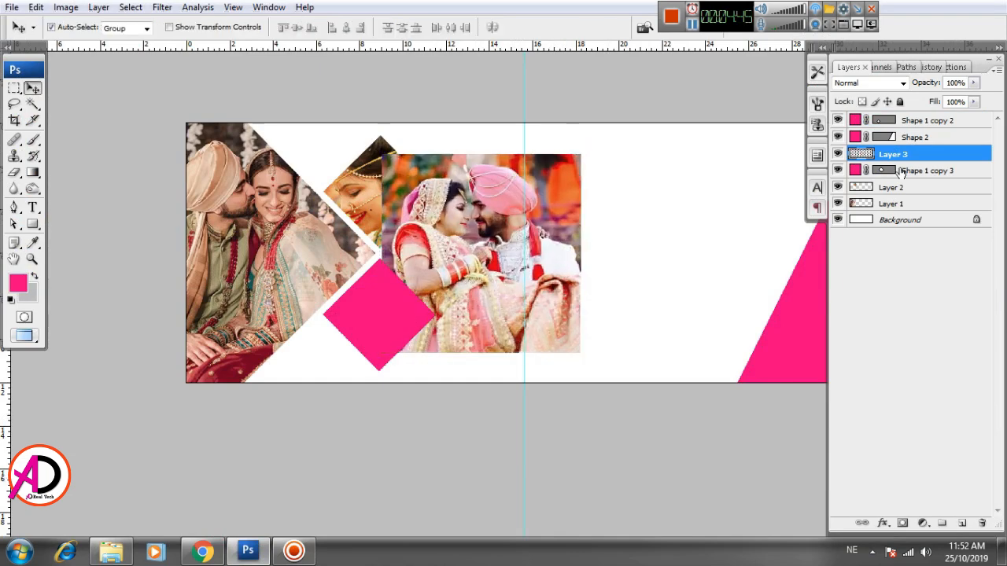
Clip the pasted couple photo to the Shape 1 copy 3 diamond and move it slightly down so both faces show
{"action": "right_click", "coordinate": [917, 148]}
{"action": "left_click", "coordinate": [911, 311]}
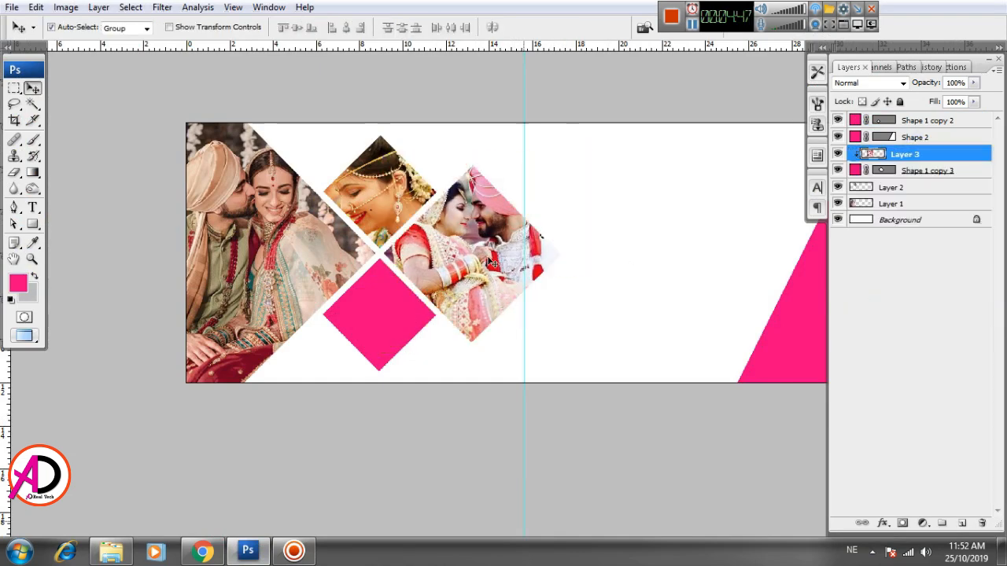
{"action": "left_click_drag", "start_coordinate": [492, 262], "coordinate": [484, 278]}
Merge the clipped couple photo Layer 3 with its Shape 1 copy 3 diamond into a single layer
{"action": "left_click_drag", "start_coordinate": [599, 307], "coordinate": [571, 285]}
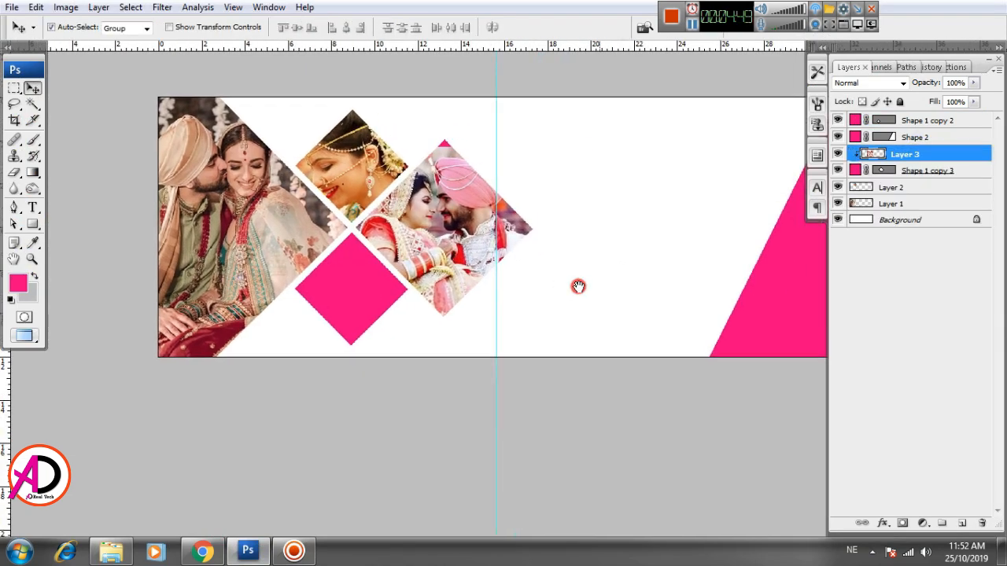
{"action": "left_click", "coordinate": [930, 170], "text": "shift"}
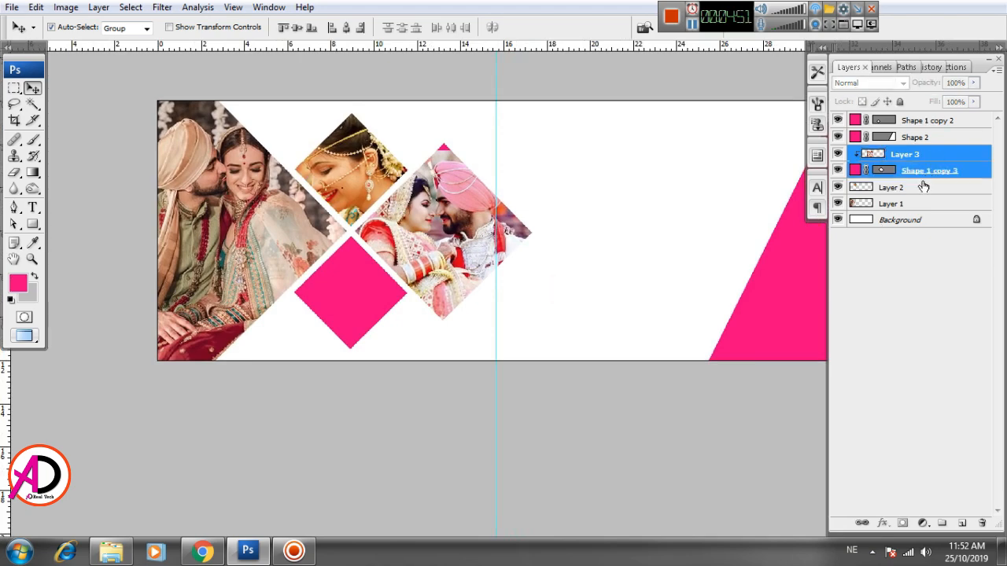
{"action": "key", "text": "ctrl+e"}
{"action": "left_click_drag", "start_coordinate": [702, 314], "coordinate": [545, 309]}
Open the indian-wedding-couple-poses-1-1024x683 photo from the wedding folder and copy the whole image for the Shape 1 copy 2 diamond
{"action": "left_click", "coordinate": [390, 293]}
{"action": "key", "text": "alt+Tab"}
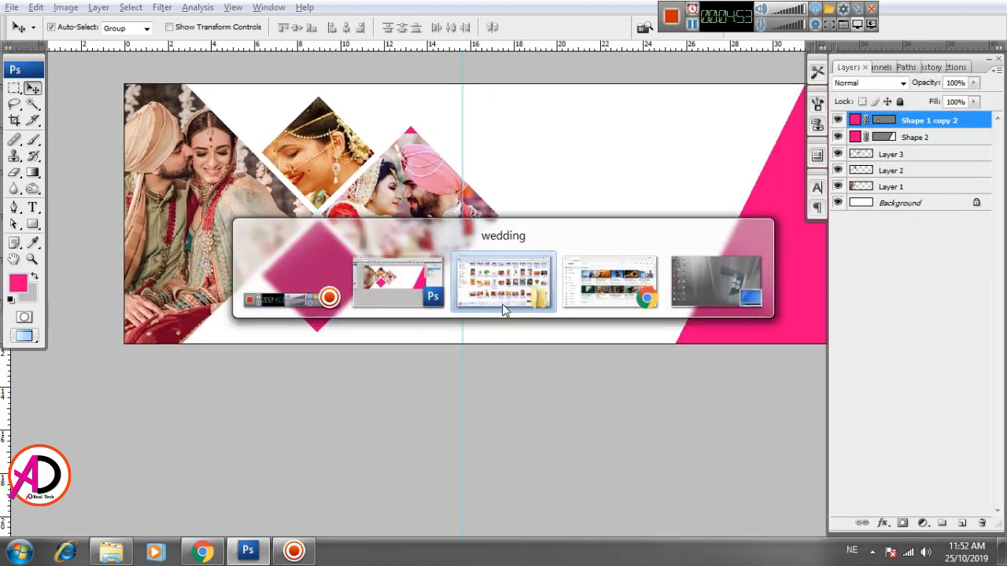
{"action": "left_click", "coordinate": [503, 309]}
{"action": "scroll", "coordinate": [556, 399], "scroll_direction": "down", "scroll_amount": 3}
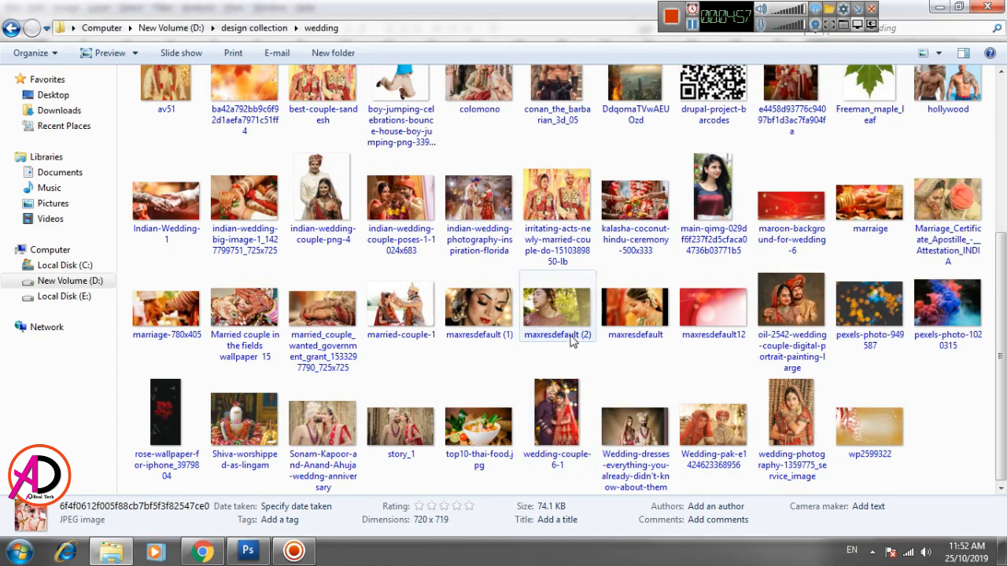
{"action": "scroll", "coordinate": [568, 346], "scroll_direction": "up", "scroll_amount": 2}
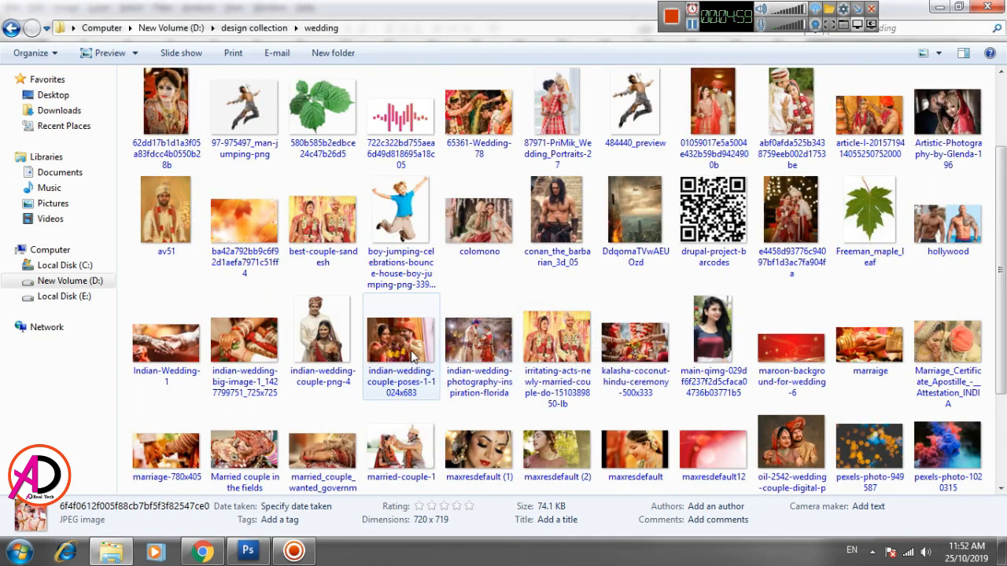
{"action": "left_click_drag", "start_coordinate": [413, 355], "coordinate": [503, 281]}
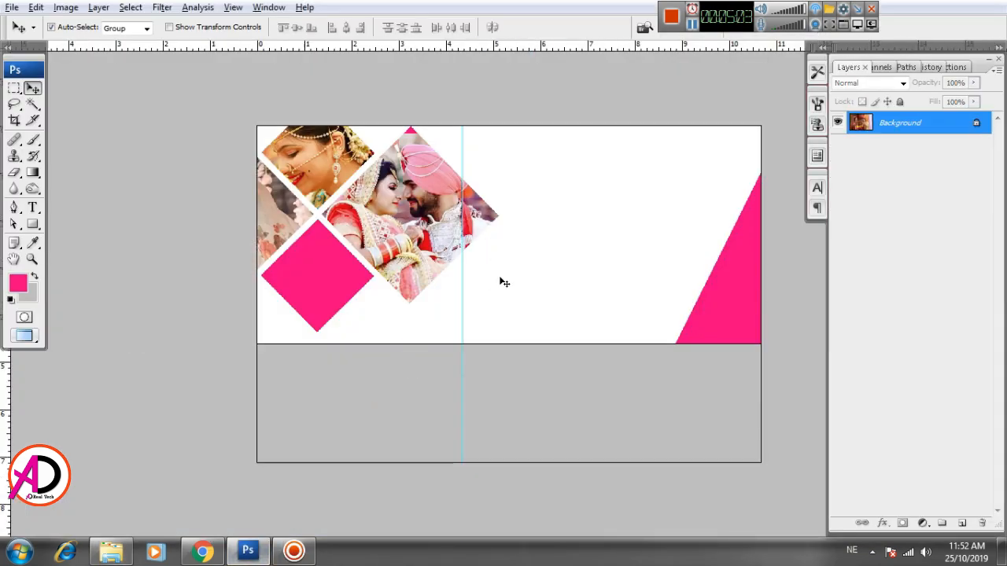
{"action": "key", "text": "ctrl+a"}
{"action": "key", "text": "ctrl+Tab"}
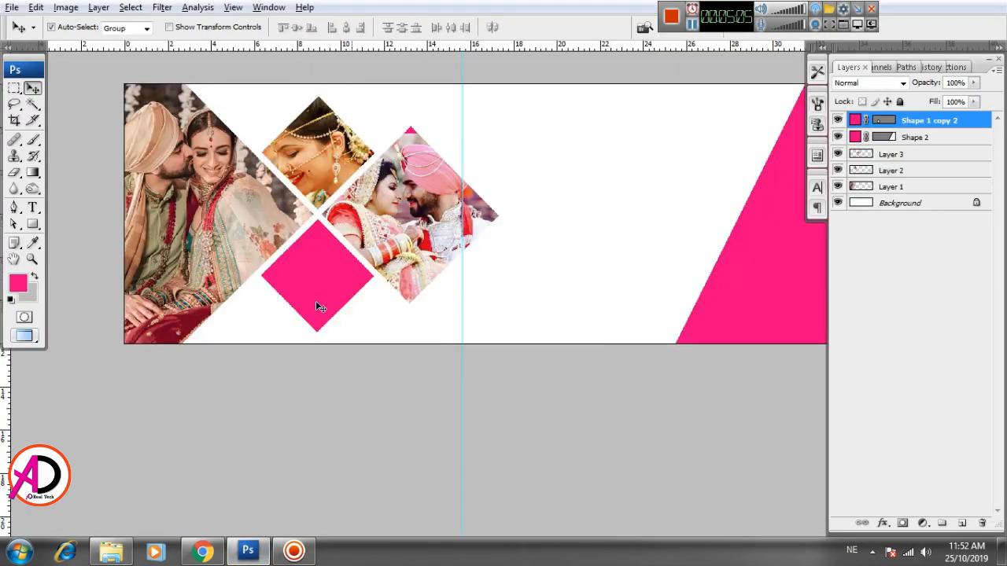
Paste the couple photo directly above the Shape 1 copy 2 diamond and scale it proportionally until it covers that diamond
{"action": "key", "text": "ctrl+v"}
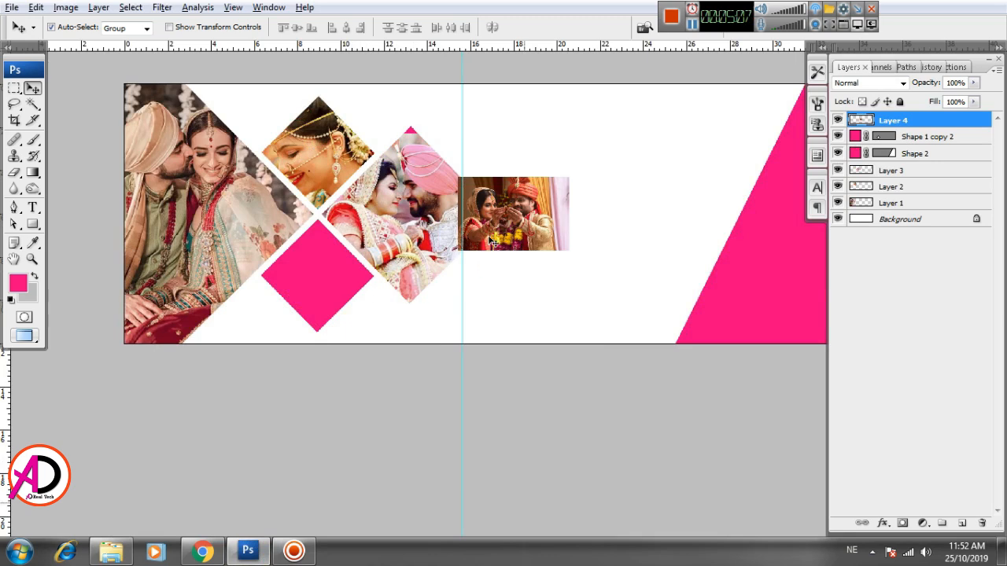
{"action": "left_click_drag", "start_coordinate": [493, 240], "coordinate": [293, 302]}
{"action": "key", "text": "ctrl+t"}
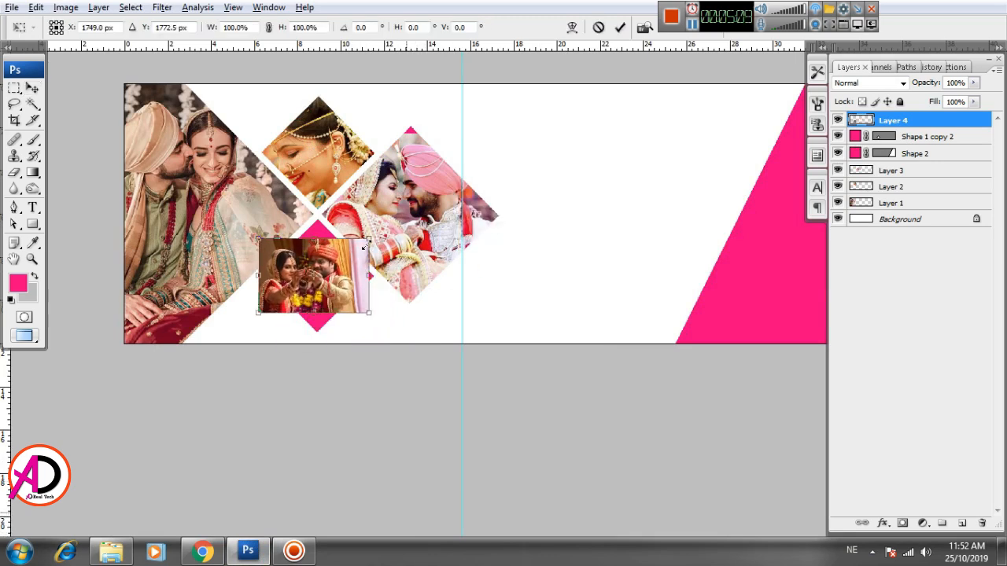
{"action": "left_click_drag", "start_coordinate": [368, 238], "coordinate": [398, 219]}
{"action": "key", "text": "Return"}
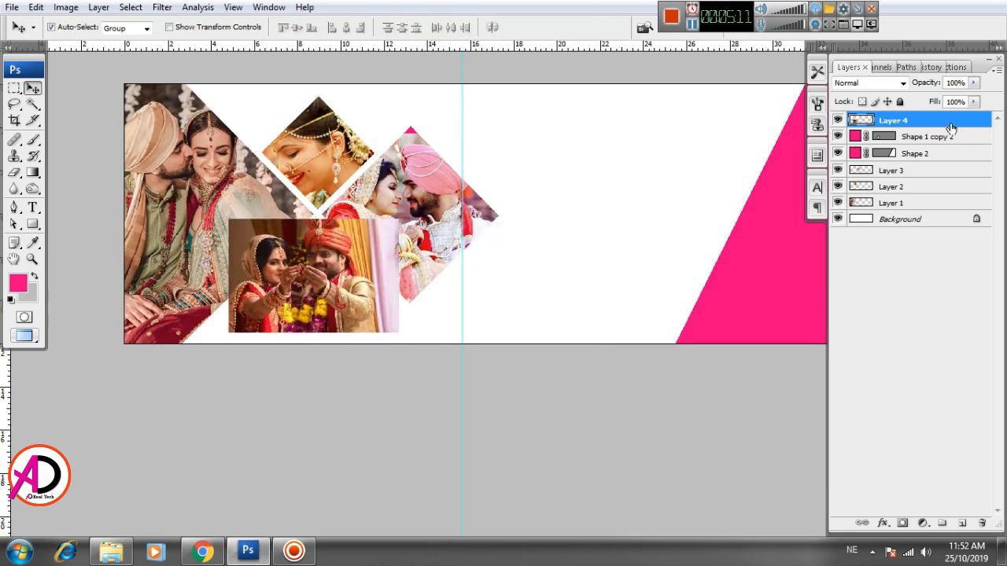
Clip the pasted couple photo to the Shape 1 copy 2 diamond, enlarging it to 104.4% and shifting it right to show both faces
{"action": "right_click", "coordinate": [947, 126]}
{"action": "left_click", "coordinate": [925, 287]}
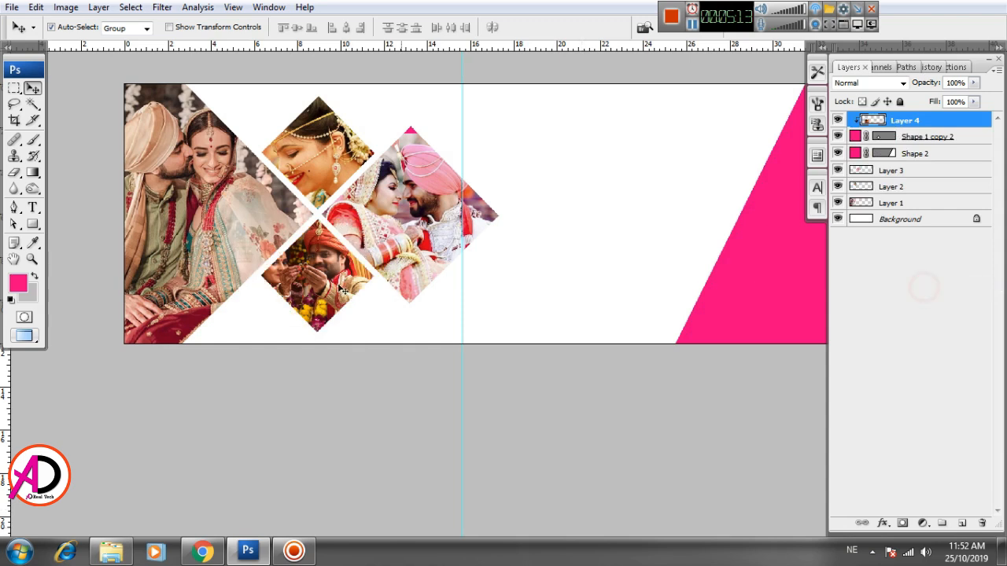
{"action": "left_click_drag", "start_coordinate": [331, 281], "coordinate": [339, 284]}
{"action": "key", "text": "ctrl+t"}
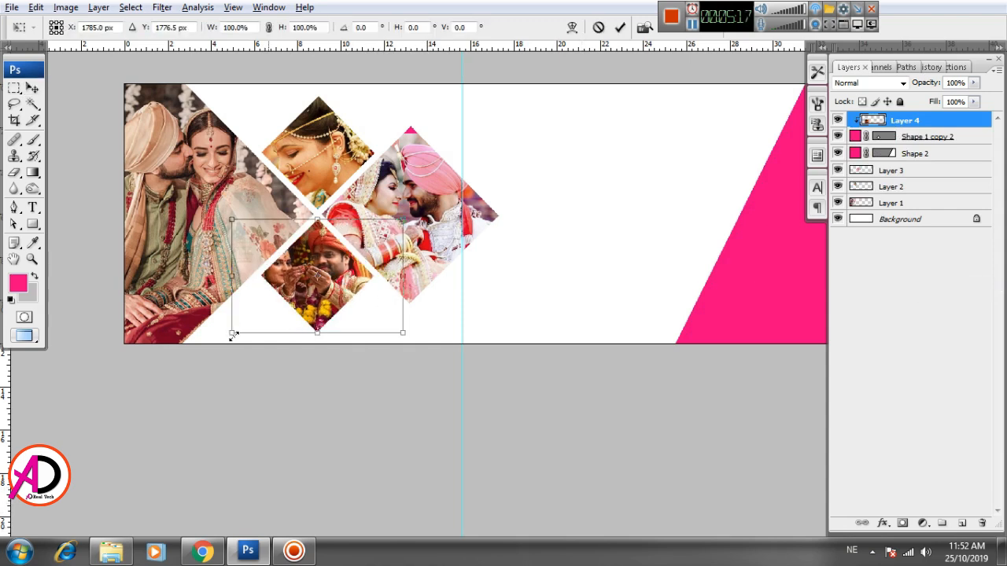
{"action": "mouse_move", "coordinate": [232, 334]}
{"action": "left_mouse_down"}
{"action": "mouse_move", "coordinate": [241, 332]}
{"action": "mouse_move", "coordinate": [225, 332]}
{"action": "left_mouse_up"}
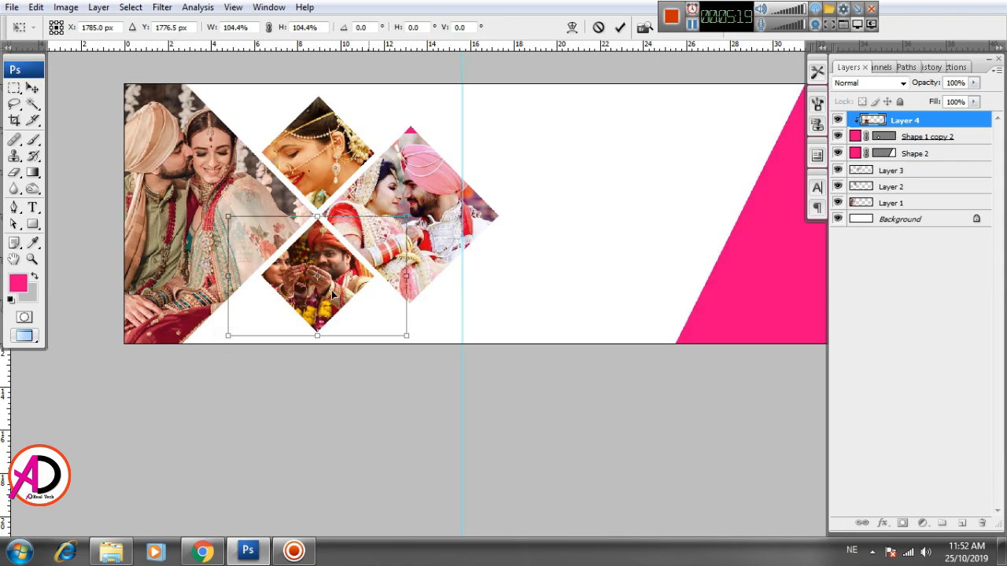
{"action": "left_click_drag", "start_coordinate": [330, 293], "coordinate": [343, 294]}
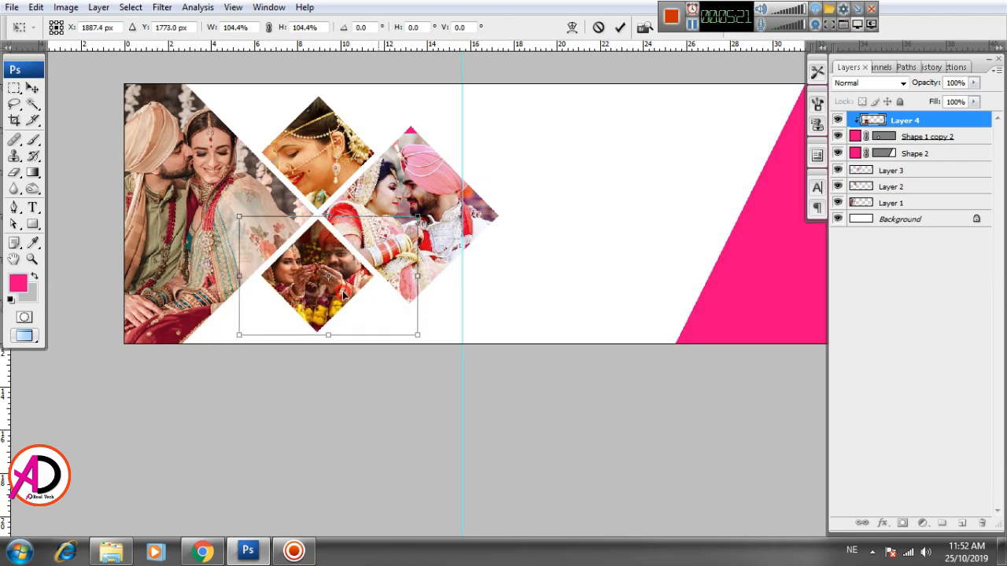
{"action": "key", "text": "Return"}
Merge the clipped couple photo Layer 4 with its Shape 1 copy 2 diamond into a single layer
{"action": "scroll", "coordinate": [343, 293], "scroll_direction": "up", "scroll_amount": 2}
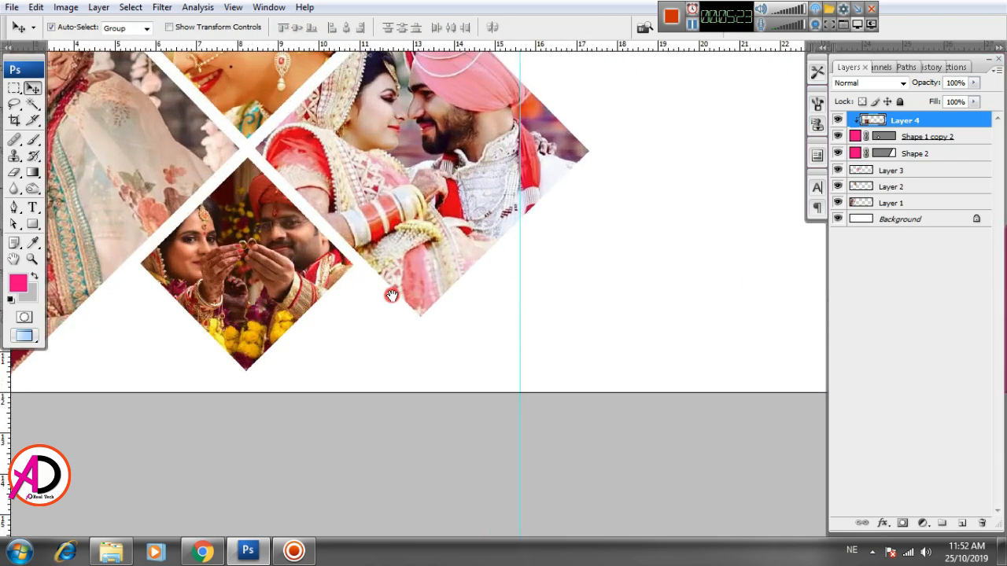
{"action": "scroll", "coordinate": [305, 266], "scroll_direction": "down", "scroll_amount": 3}
{"action": "scroll", "coordinate": [311, 269], "scroll_direction": "up", "scroll_amount": 1}
{"action": "left_click_drag", "start_coordinate": [454, 286], "coordinate": [440, 305]}
{"action": "left_click", "coordinate": [936, 139], "text": "shift"}
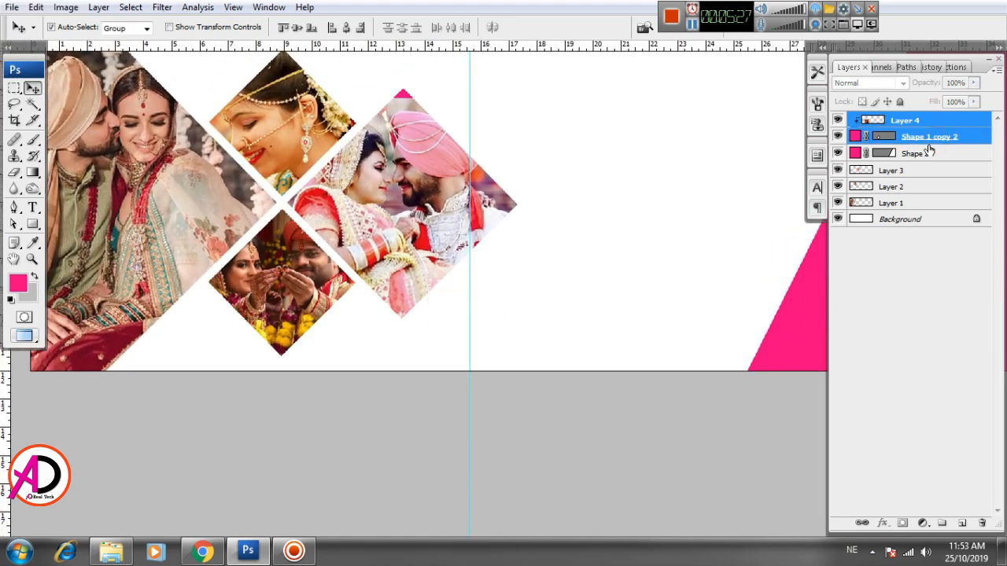
{"action": "key", "text": "ctrl+e"}
{"action": "left_click_drag", "start_coordinate": [800, 236], "coordinate": [425, 292]}
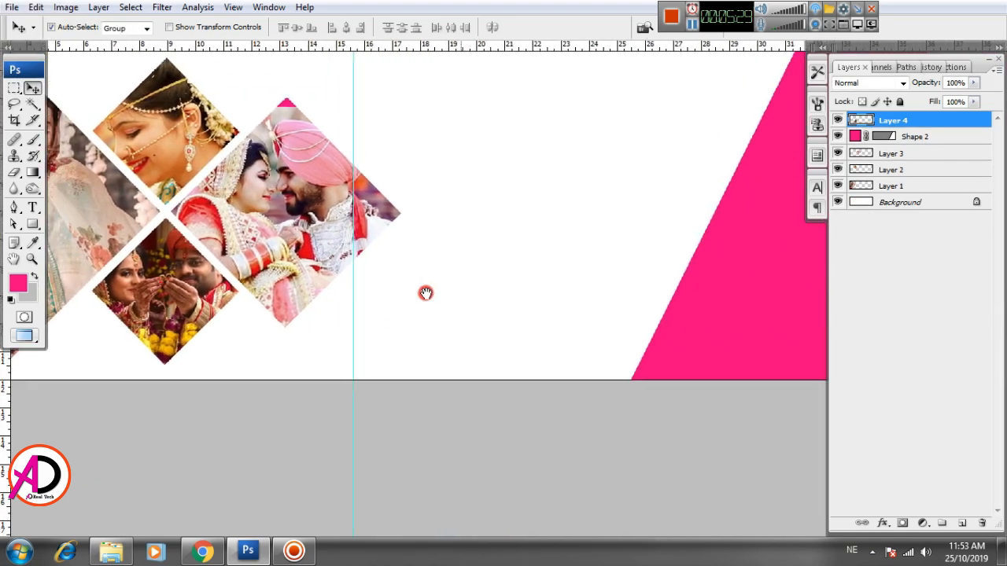
{"action": "left_click", "coordinate": [741, 288]}
{"action": "scroll", "coordinate": [634, 281], "scroll_direction": "down", "scroll_amount": 3}
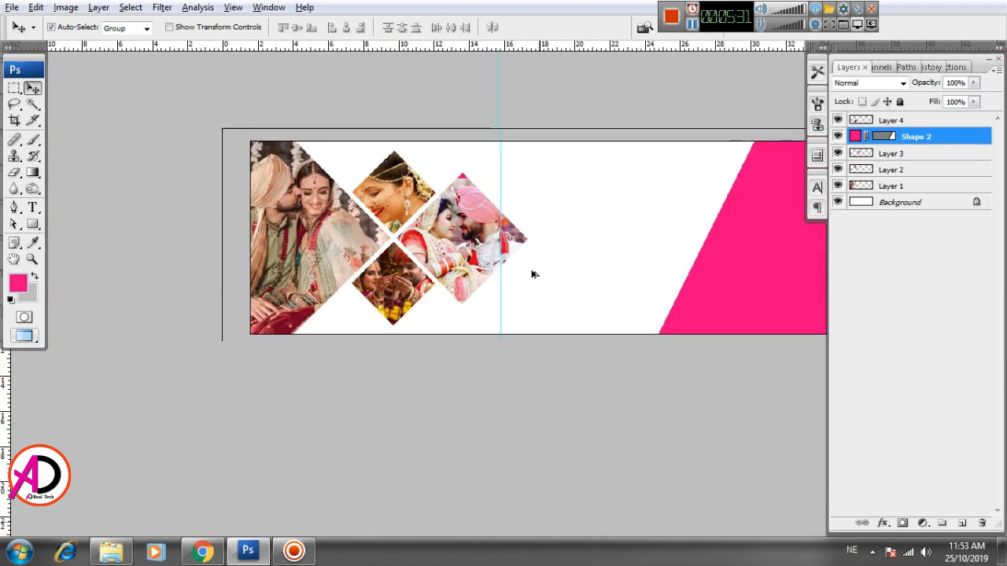
{"action": "scroll", "coordinate": [591, 290], "scroll_direction": "down", "scroll_amount": 1}
{"action": "scroll", "coordinate": [573, 291], "scroll_direction": "up", "scroll_amount": 2}
Load the transparency of Layer 3, the large couple photo diamond, as a new selection
{"action": "left_click", "coordinate": [458, 249]}
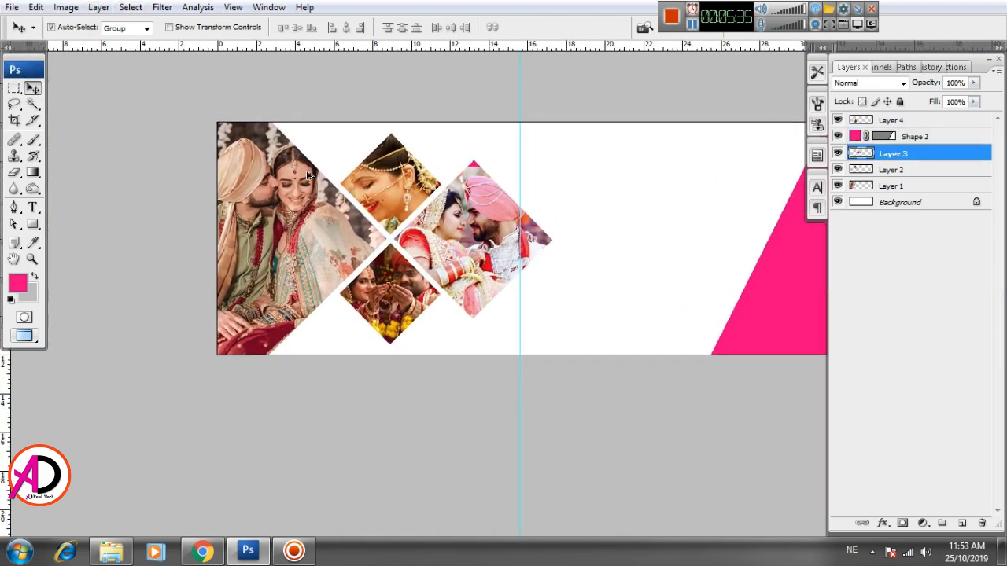
{"action": "scroll", "coordinate": [393, 157], "scroll_direction": "up", "scroll_amount": 2}
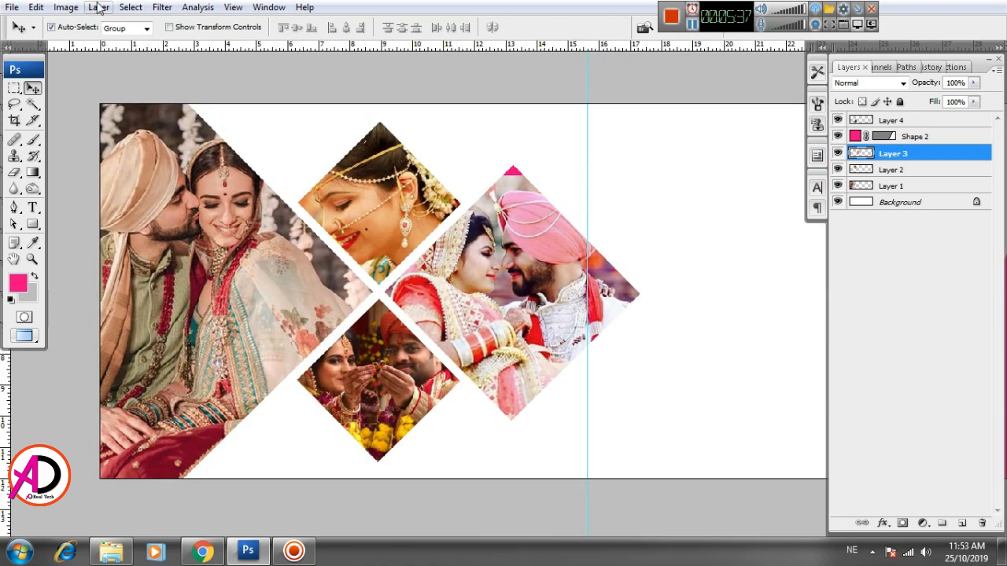
{"action": "left_click", "coordinate": [130, 8]}
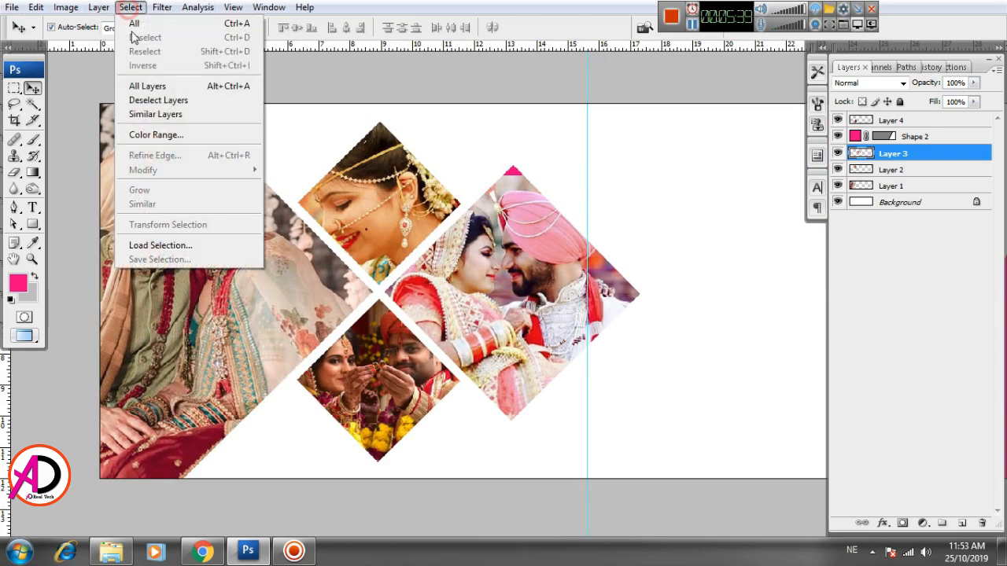
{"action": "left_click", "coordinate": [170, 244]}
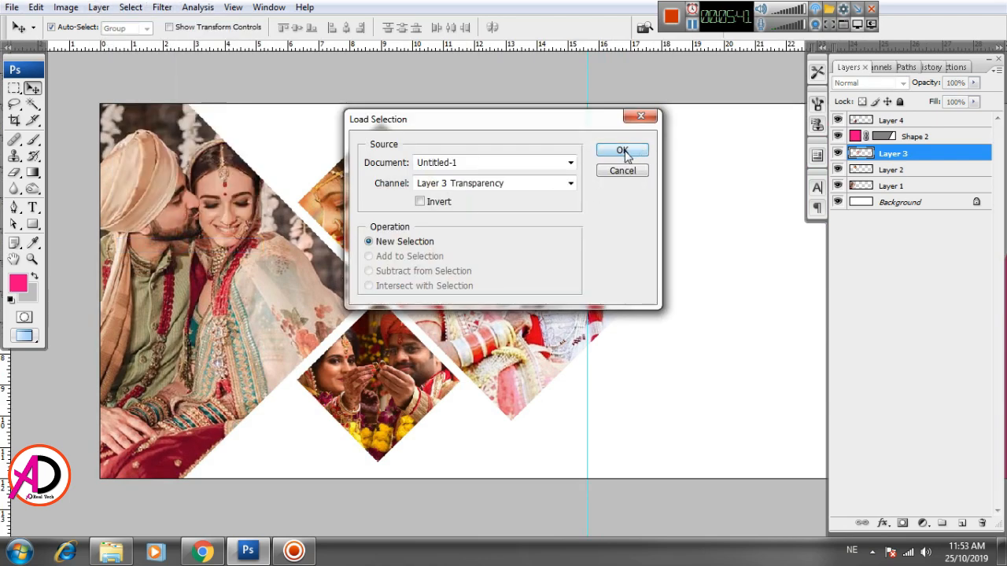
{"action": "left_click", "coordinate": [622, 151]}
Expand the selection around the large Layer 3 diamond by 40 pixels
{"action": "left_click", "coordinate": [135, 8]}
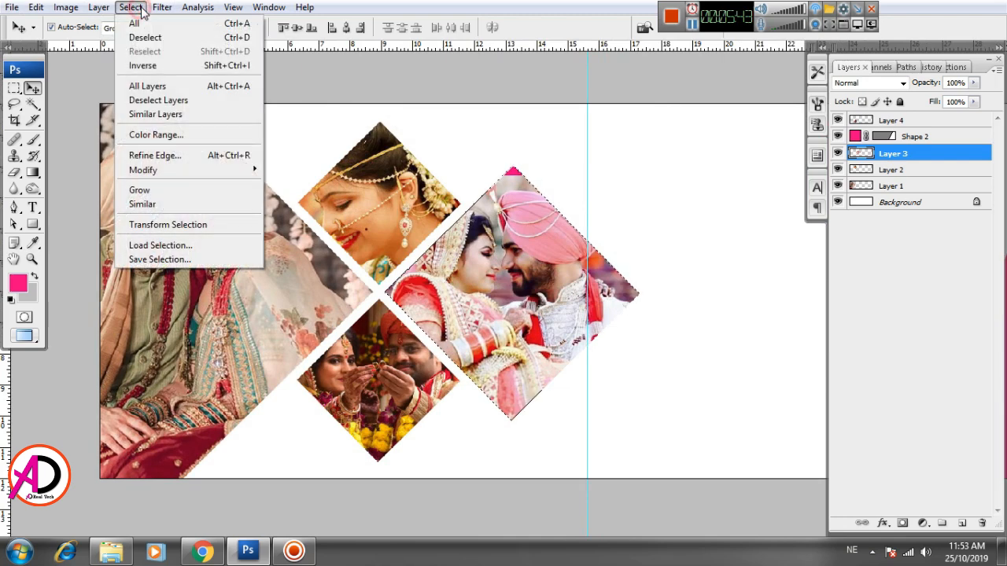
{"action": "left_click", "coordinate": [165, 170]}
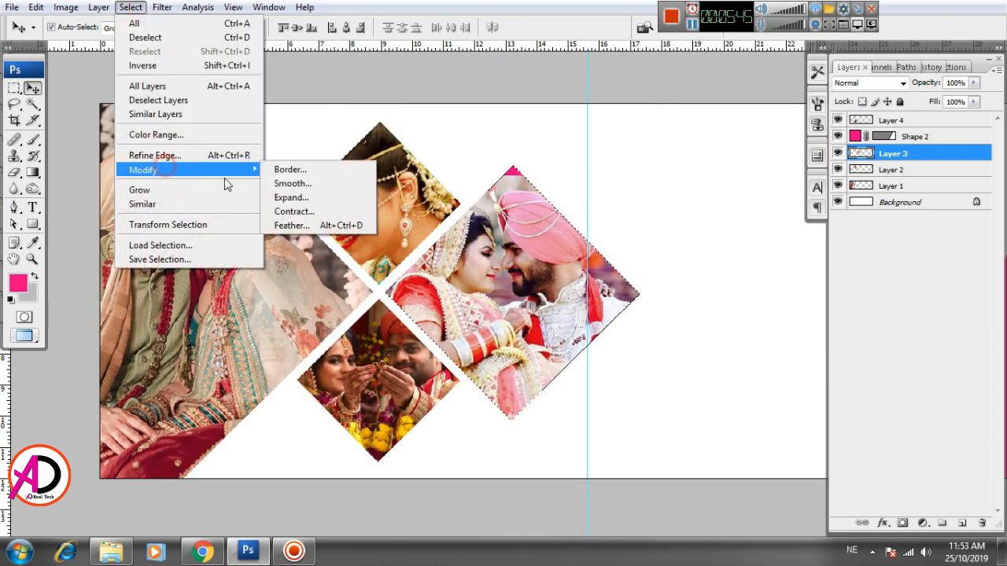
{"action": "left_click", "coordinate": [311, 198]}
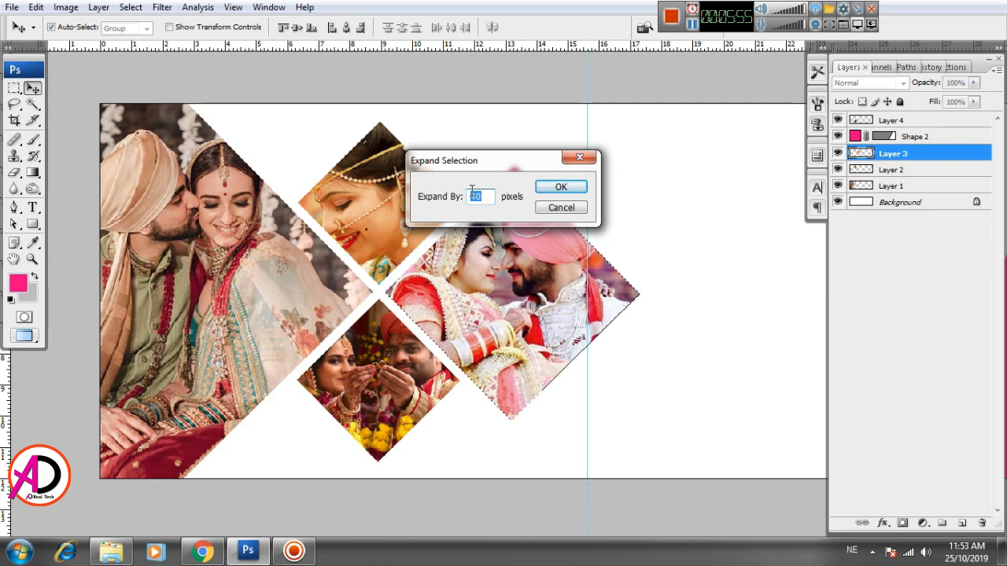
{"action": "left_click", "coordinate": [561, 189]}
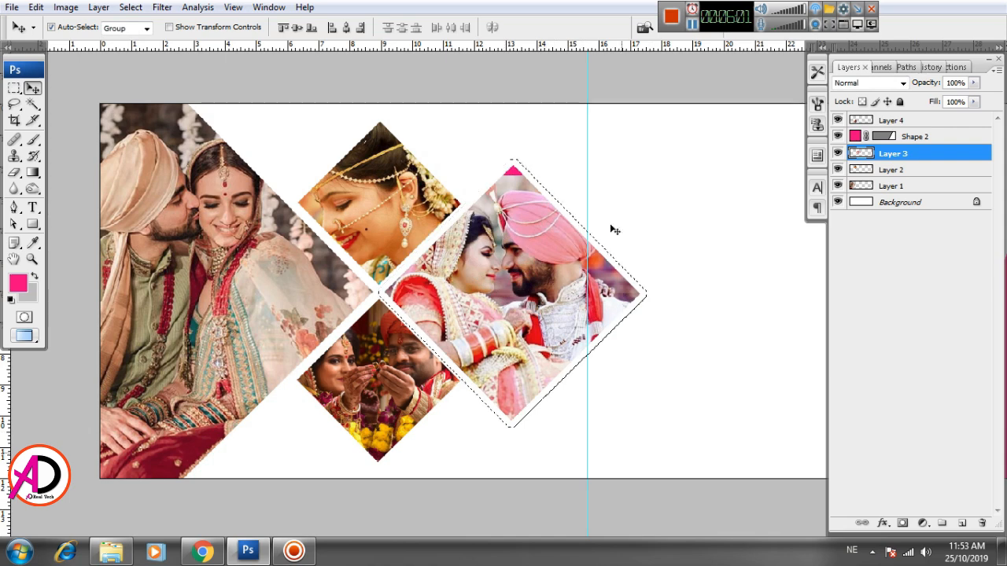
Stroke the expanded Layer 3 selection with an 8-pixel pink line placed outside in Normal mode at 100% opacity, and deselect
{"action": "left_click", "coordinate": [37, 7]}
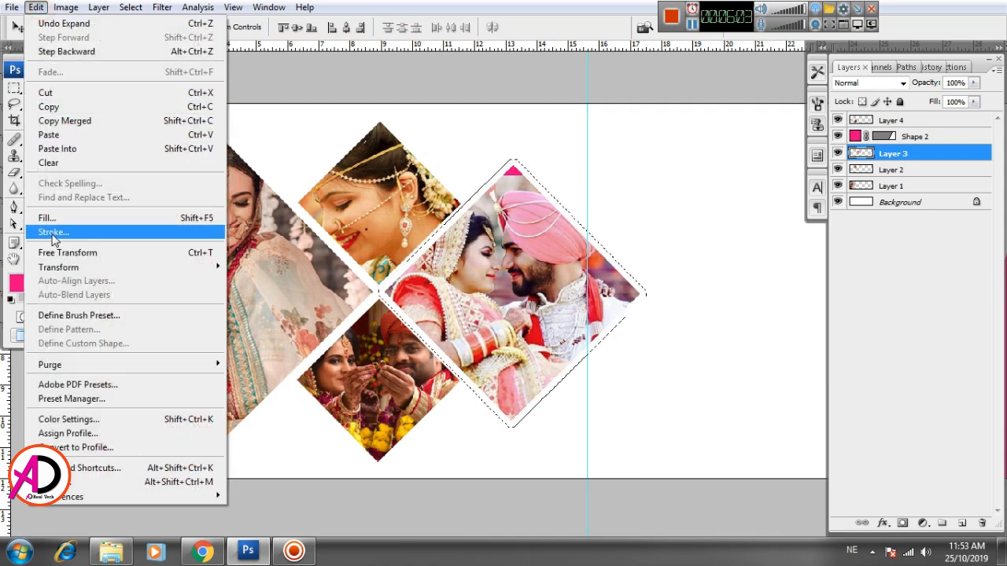
{"action": "left_click", "coordinate": [53, 233]}
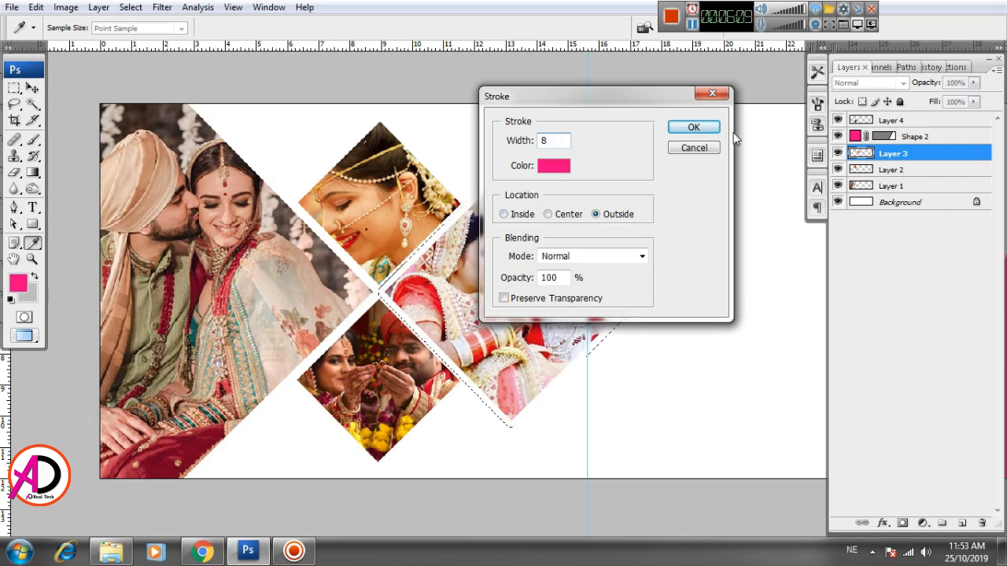
{"action": "left_click", "coordinate": [694, 127]}
{"action": "key", "text": "v"}
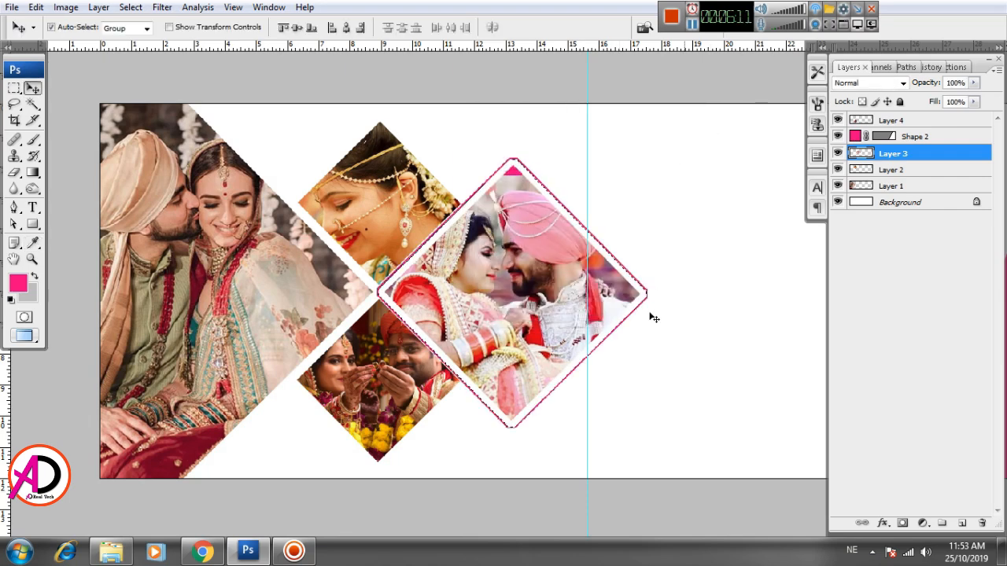
{"action": "key", "text": "ctrl+d"}
{"action": "scroll", "coordinate": [521, 335], "scroll_direction": "up", "scroll_amount": 9}
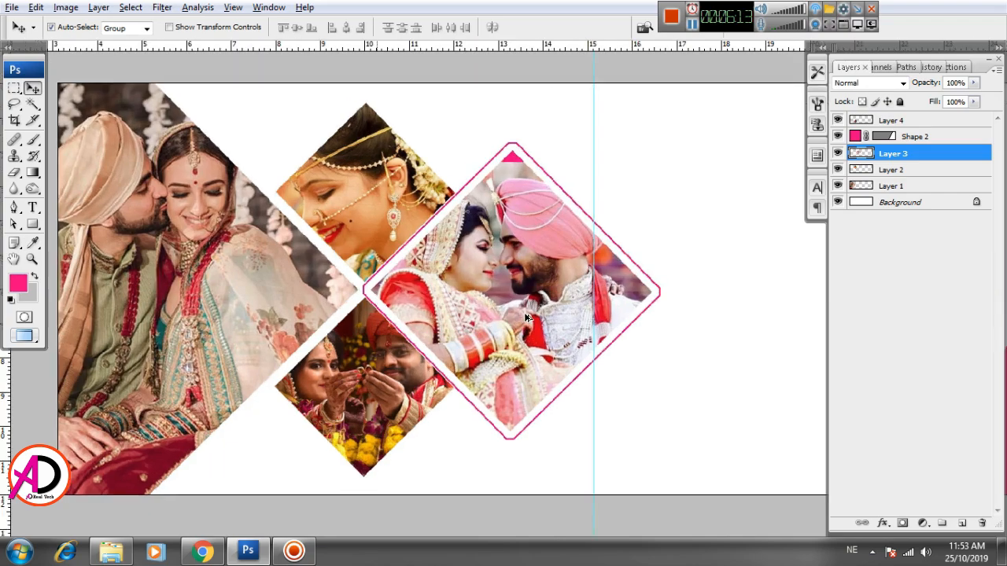
{"action": "left_click_drag", "start_coordinate": [535, 182], "coordinate": [527, 340]}
{"action": "scroll", "coordinate": [580, 285], "scroll_direction": "down", "scroll_amount": 9}
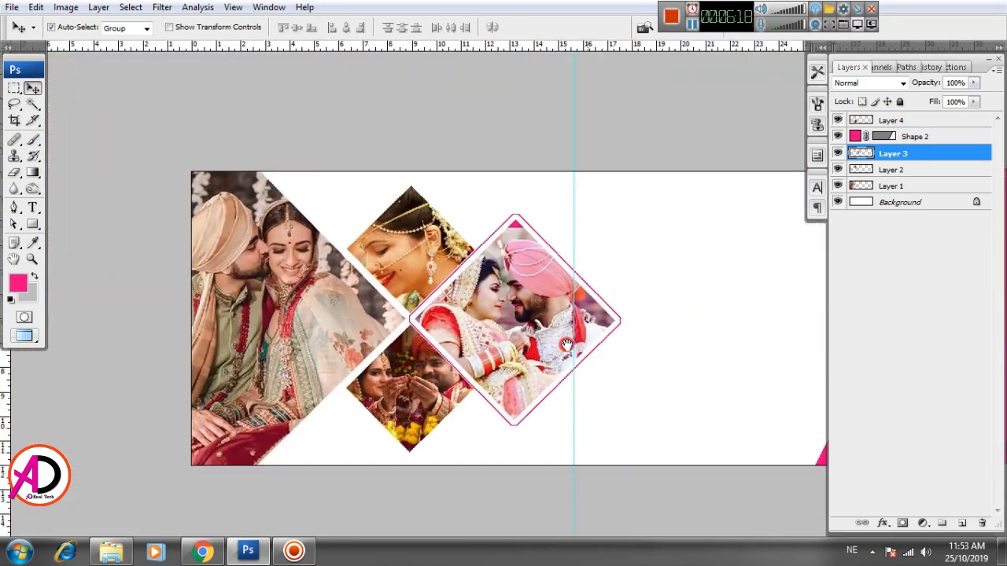
Load the transparency of Layer 2, the bride photo diamond, as a new selection
{"action": "left_click", "coordinate": [420, 233]}
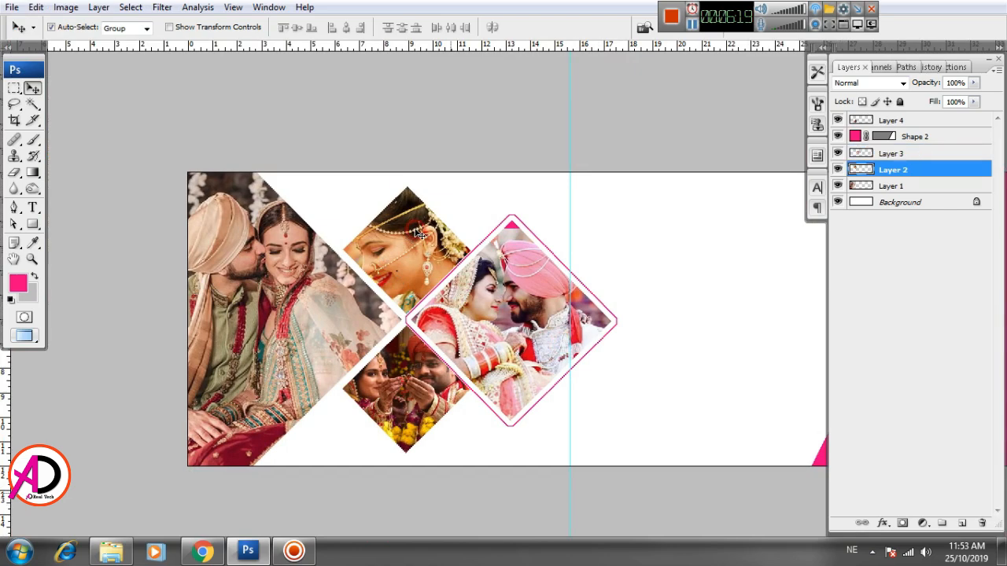
{"action": "left_click", "coordinate": [131, 7]}
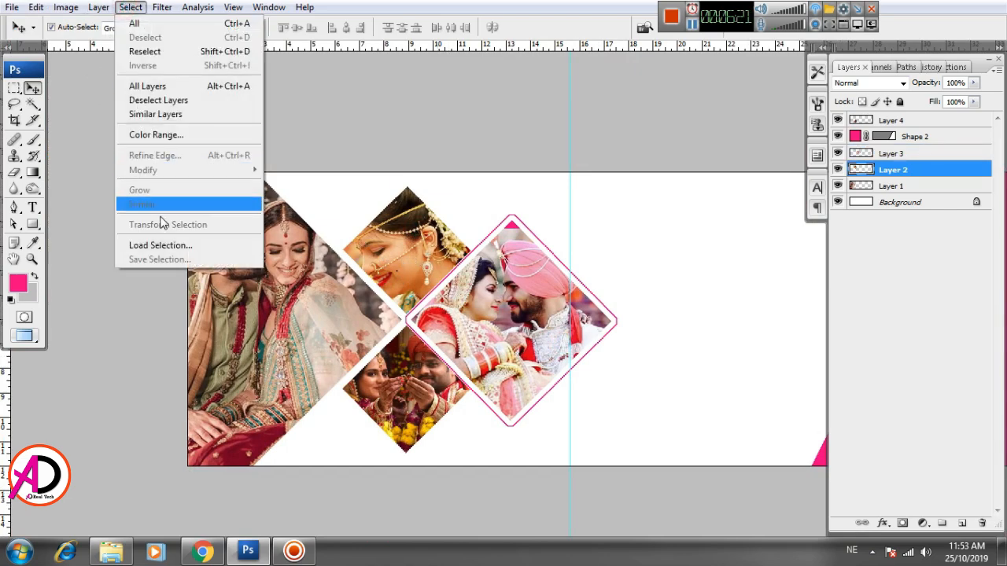
{"action": "left_click", "coordinate": [182, 250]}
{"action": "left_click", "coordinate": [622, 151]}
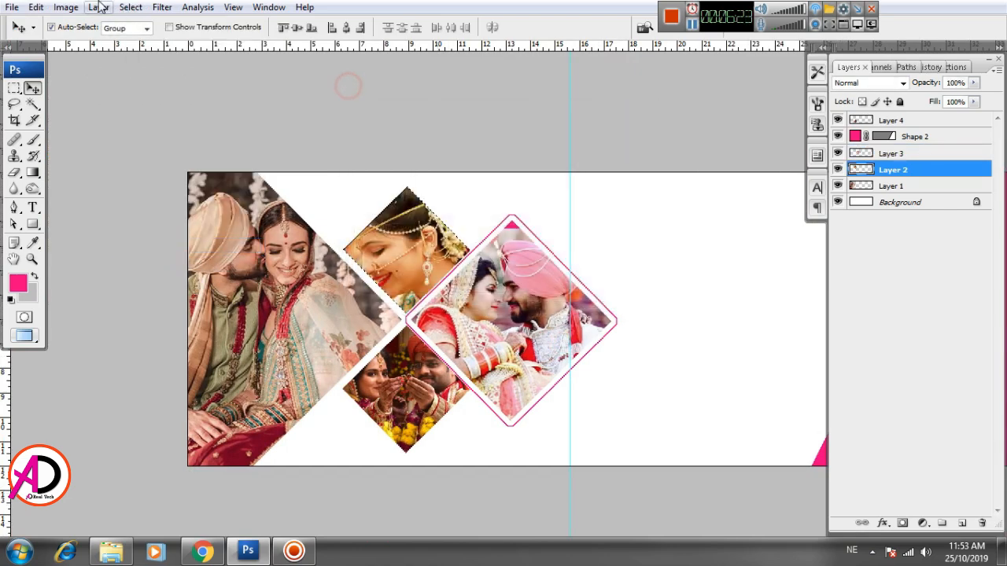
Expand the selection around the Layer 2 bride diamond by 40 pixels
{"action": "left_click", "coordinate": [131, 7]}
{"action": "mouse_move", "coordinate": [169, 170]}
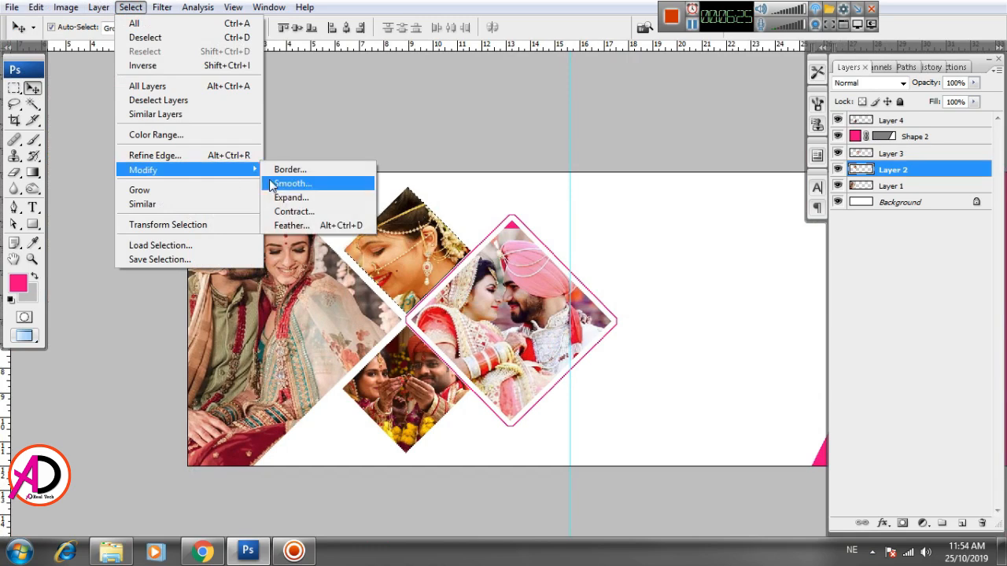
{"action": "left_click", "coordinate": [285, 199]}
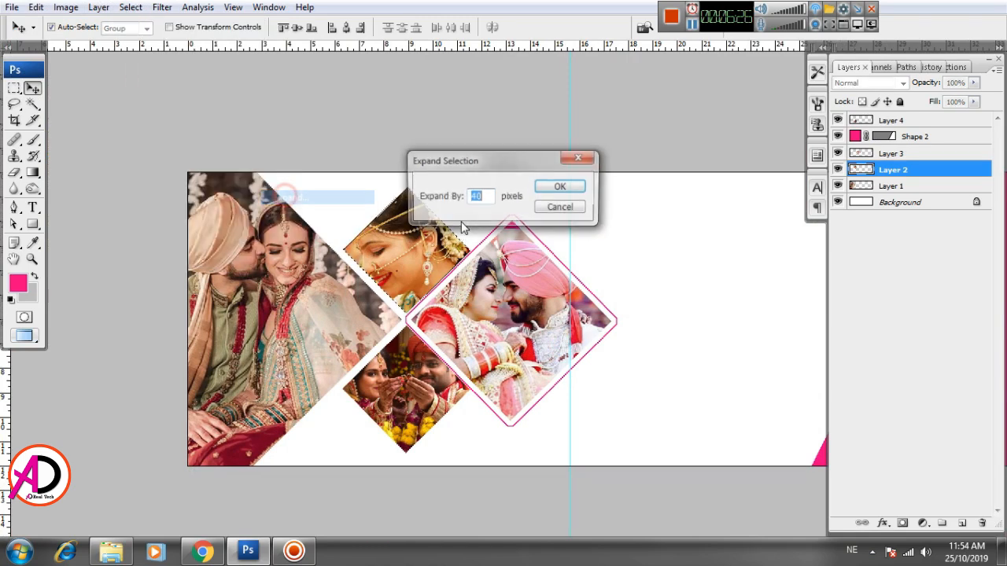
{"action": "left_click", "coordinate": [561, 188]}
{"action": "key", "text": "s"}
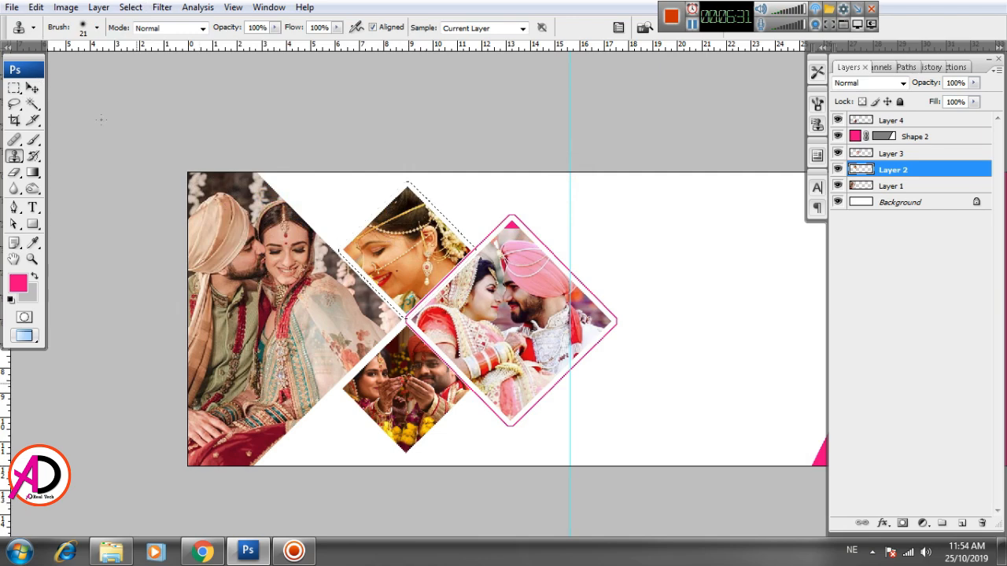
Stroke the expanded Layer 2 bride diamond selection with an 8-pixel pink line outside in Normal mode at 100% opacity, and deselect
{"action": "left_click", "coordinate": [32, 89]}
{"action": "key", "text": "s"}
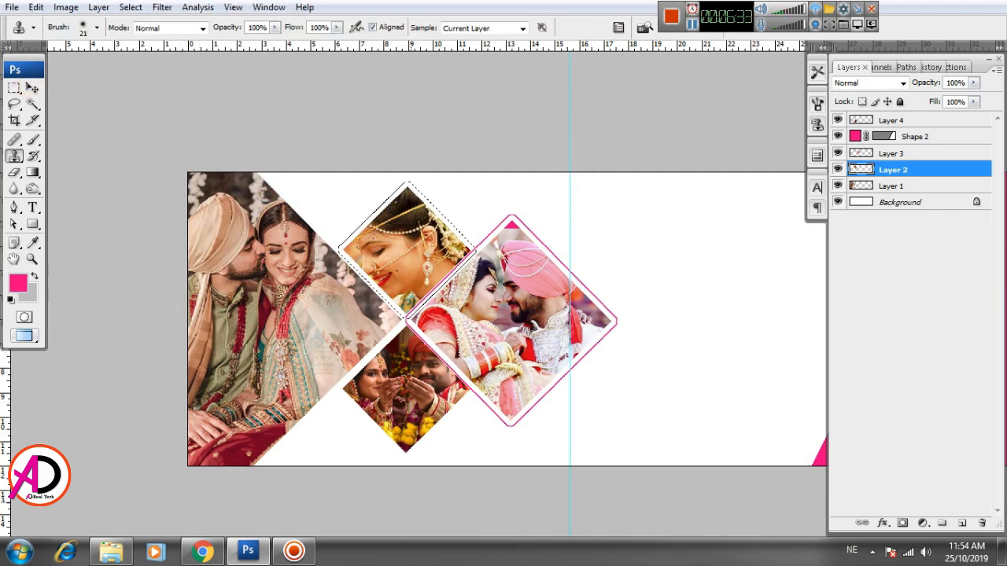
{"action": "left_click", "coordinate": [496, 211]}
{"action": "left_click", "coordinate": [511, 214]}
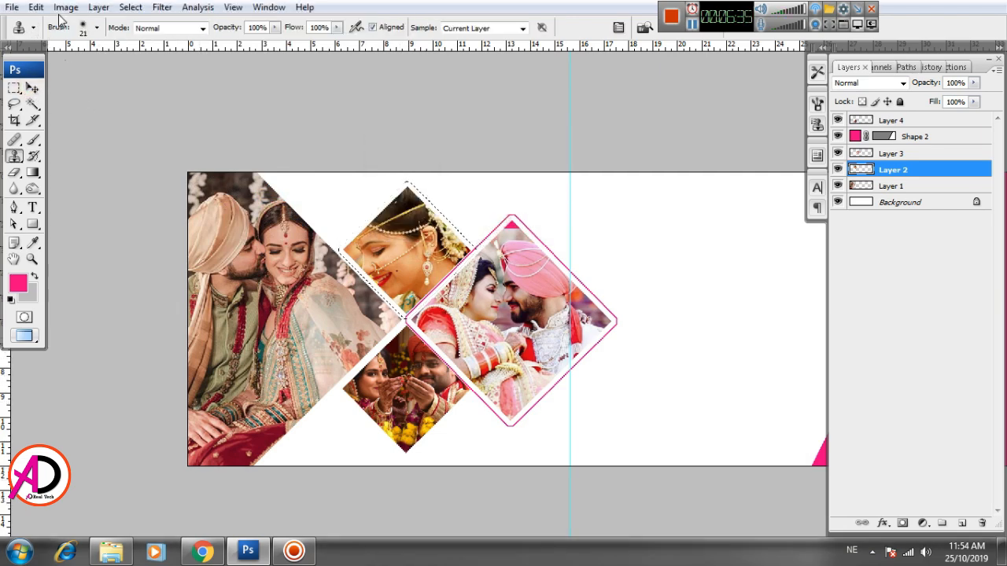
{"action": "left_click", "coordinate": [36, 8]}
{"action": "left_click", "coordinate": [68, 228]}
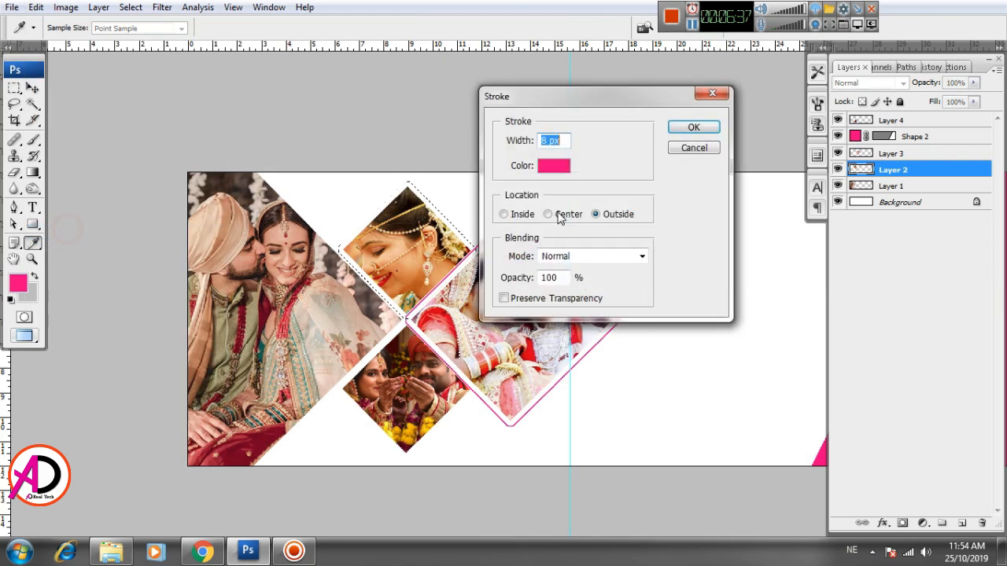
{"action": "left_click", "coordinate": [681, 127]}
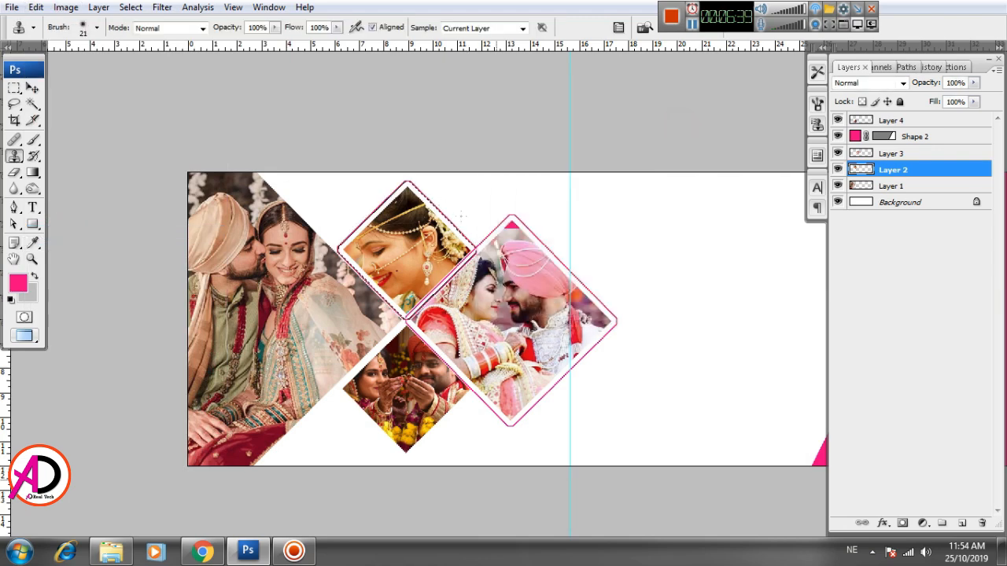
{"action": "key", "text": "ctrl+d"}
Load the transparency of Layer 4, the lower ring-ceremony photo diamond, as a new selection
{"action": "left_click_drag", "start_coordinate": [542, 308], "coordinate": [527, 224]}
{"action": "left_click", "coordinate": [32, 88]}
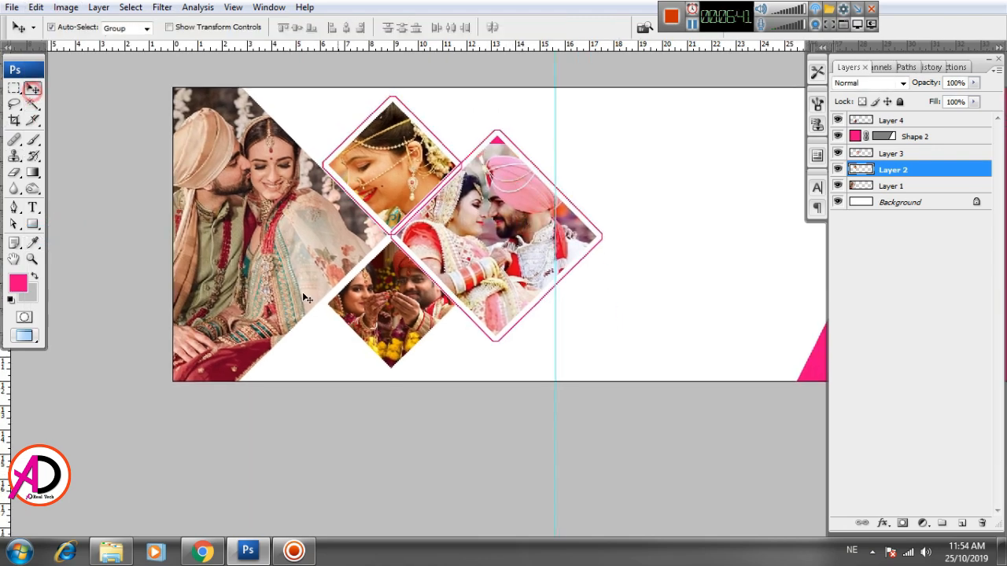
{"action": "left_click", "coordinate": [383, 301]}
{"action": "left_click", "coordinate": [131, 7]}
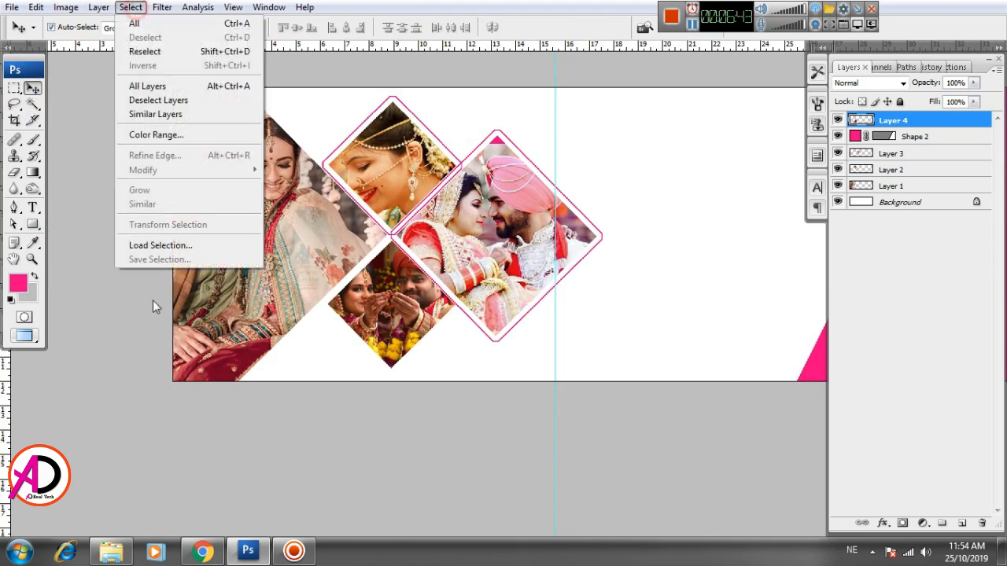
{"action": "left_click", "coordinate": [169, 245]}
{"action": "left_click", "coordinate": [622, 150]}
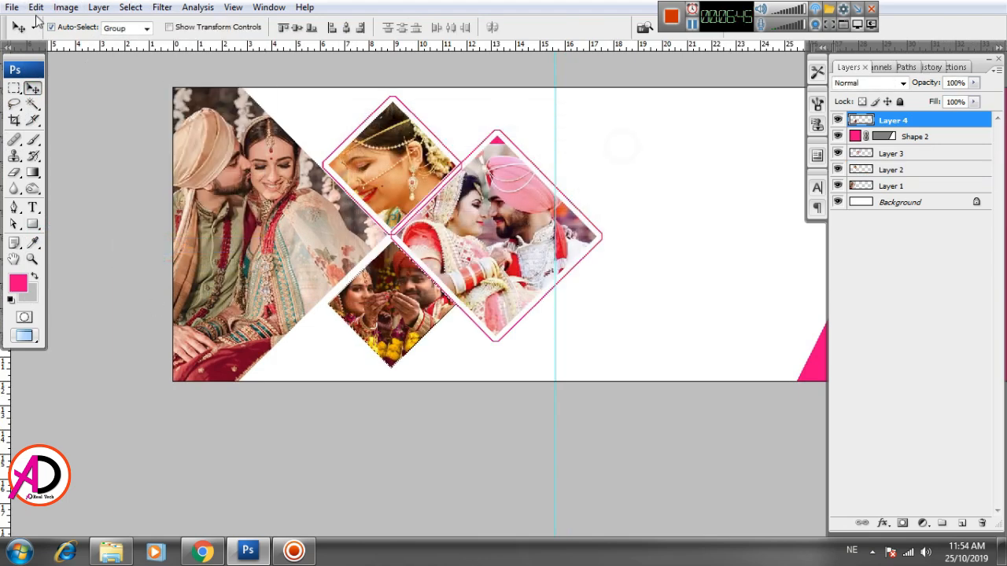
Expand the selection around the Layer 4 diamond by 40 pixels
{"action": "left_click", "coordinate": [131, 7]}
{"action": "mouse_move", "coordinate": [169, 171]}
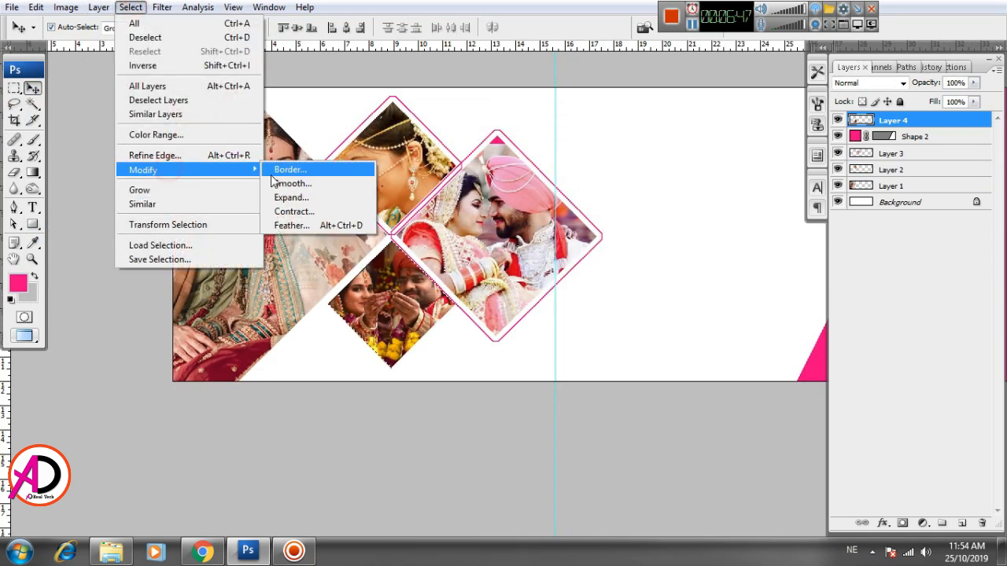
{"action": "left_click", "coordinate": [299, 198]}
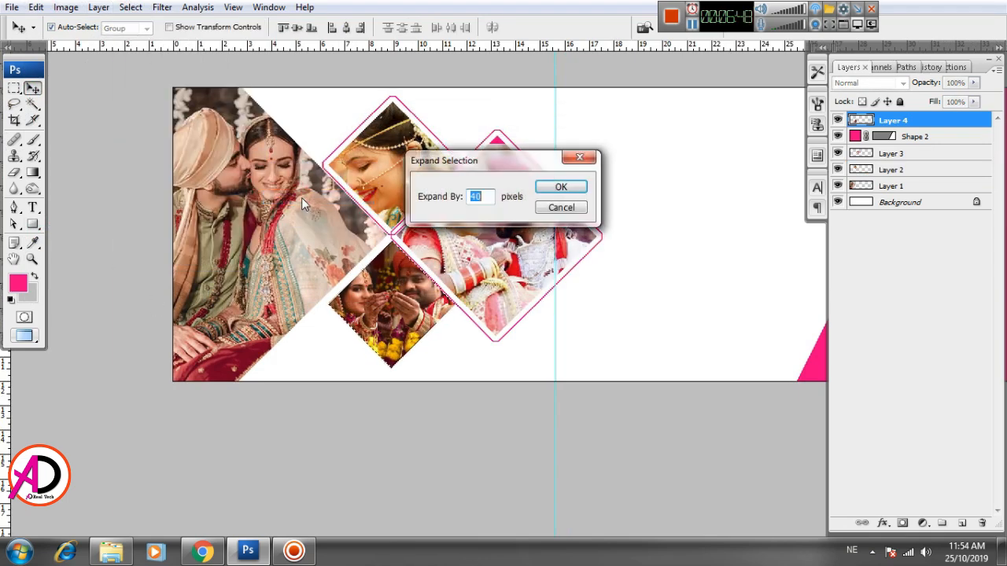
{"action": "left_click", "coordinate": [575, 188]}
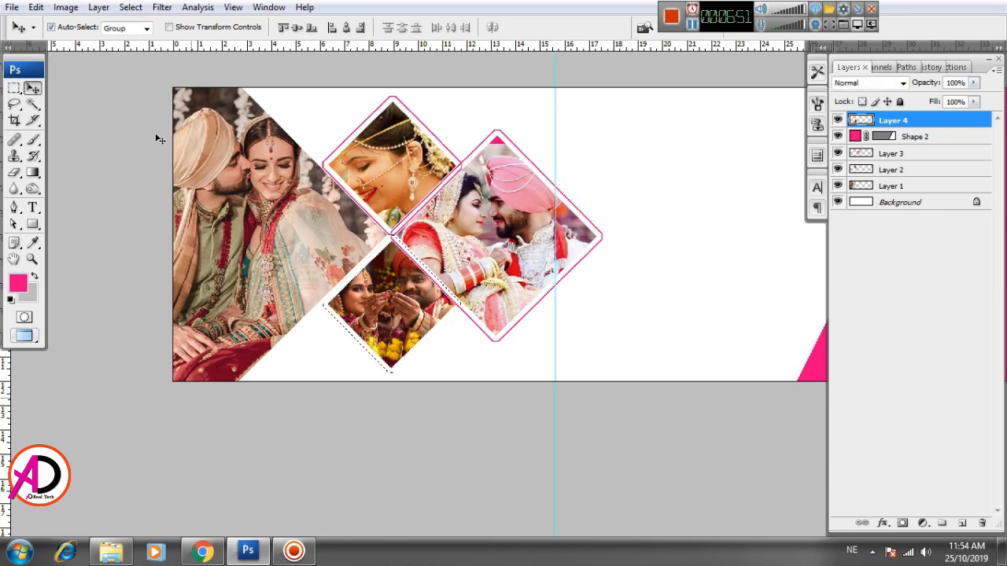
Stroke the expanded Layer 4 selection with the same 8-pixel pink outside line as the other diamonds, and deselect
{"action": "key", "text": "s"}
{"action": "left_click", "coordinate": [37, 8]}
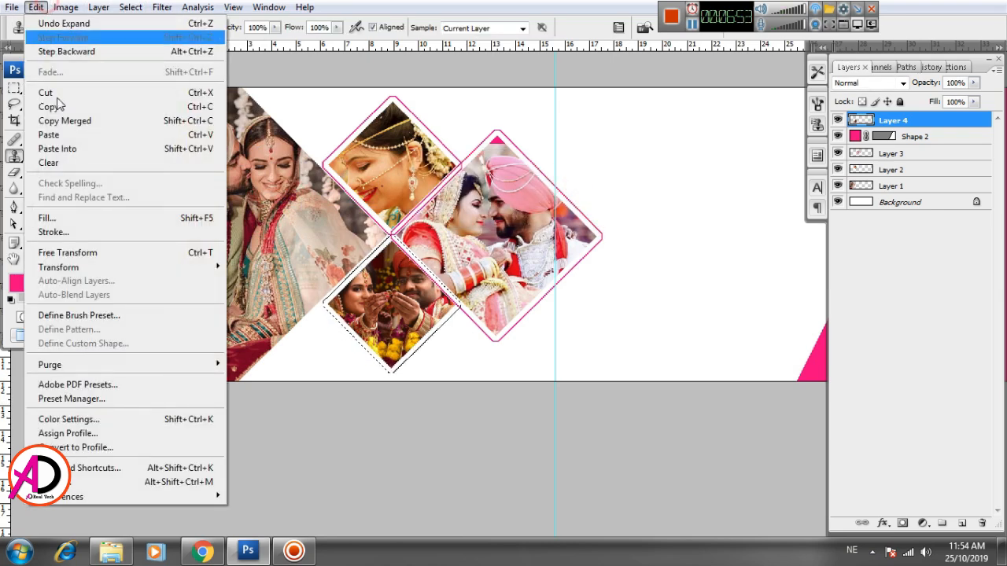
{"action": "left_click", "coordinate": [69, 233]}
{"action": "left_click", "coordinate": [681, 130]}
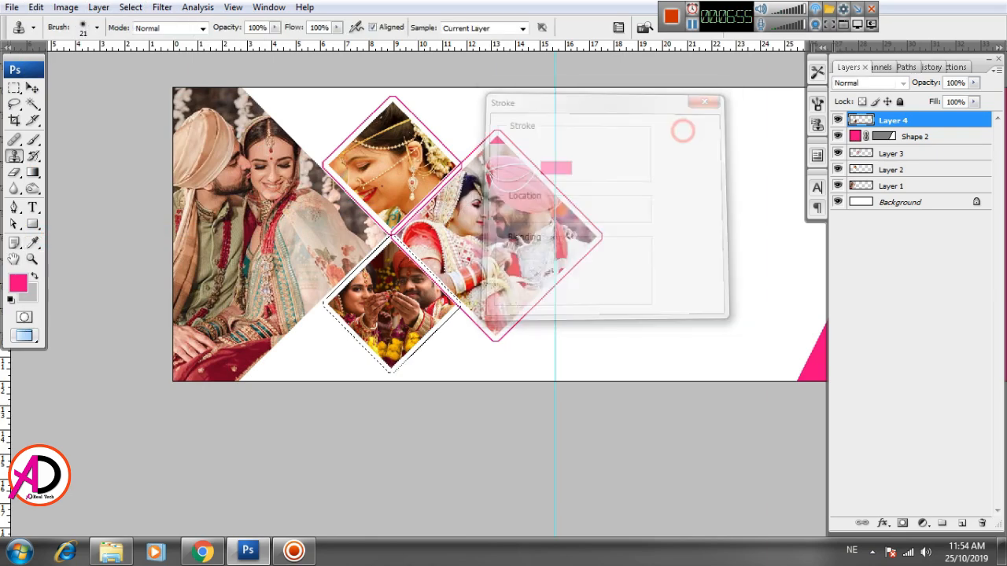
{"action": "scroll", "coordinate": [438, 323], "scroll_direction": "up", "scroll_amount": 8}
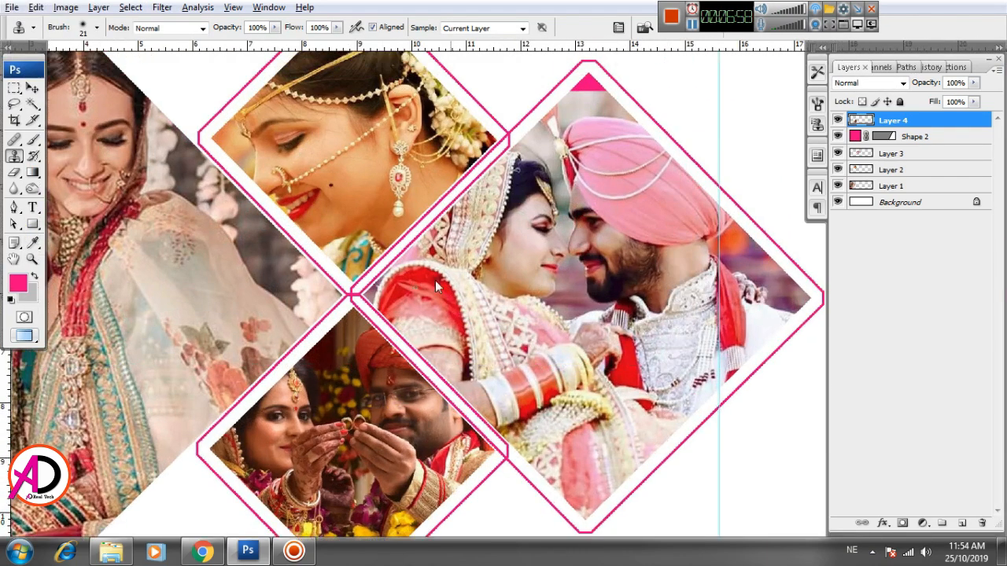
{"action": "left_click_drag", "start_coordinate": [443, 281], "coordinate": [430, 379]}
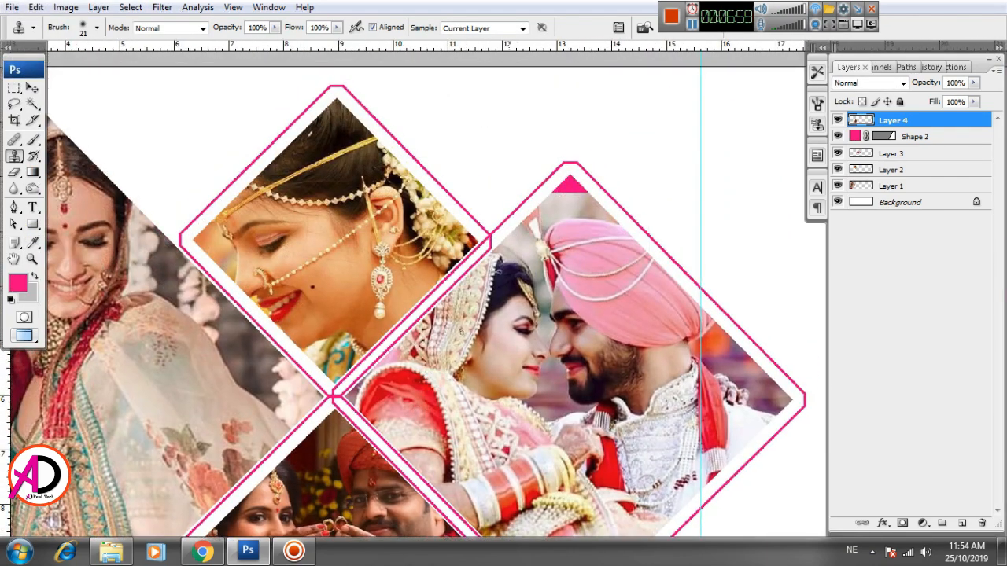
{"action": "mouse_move", "coordinate": [494, 343]}
{"action": "left_mouse_down"}
{"action": "mouse_move", "coordinate": [514, 319]}
{"action": "mouse_move", "coordinate": [481, 328]}
{"action": "left_mouse_up"}
{"action": "scroll", "coordinate": [318, 251], "scroll_direction": "up", "scroll_amount": 3}
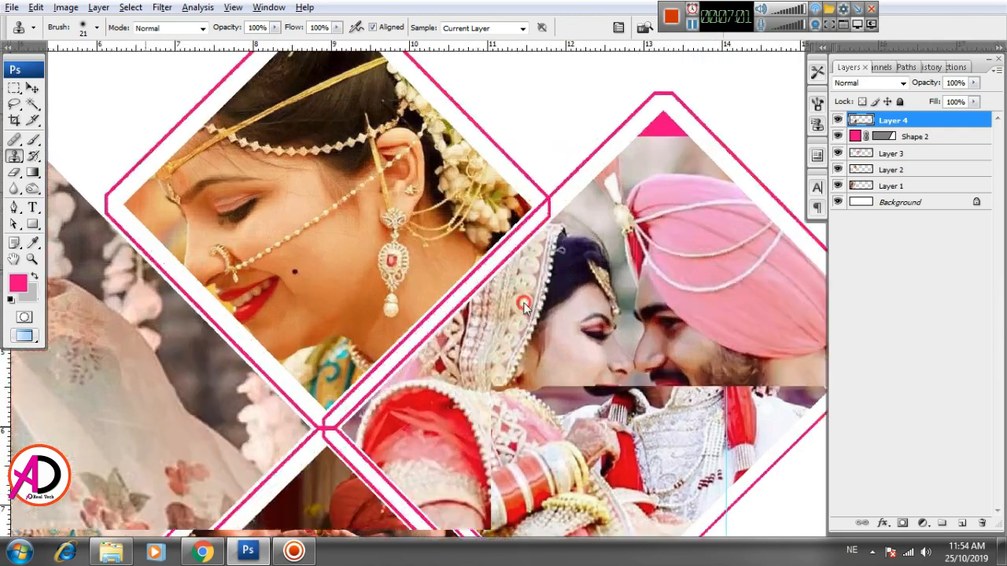
{"action": "left_click_drag", "start_coordinate": [523, 302], "coordinate": [438, 304]}
{"action": "left_click", "coordinate": [33, 90]}
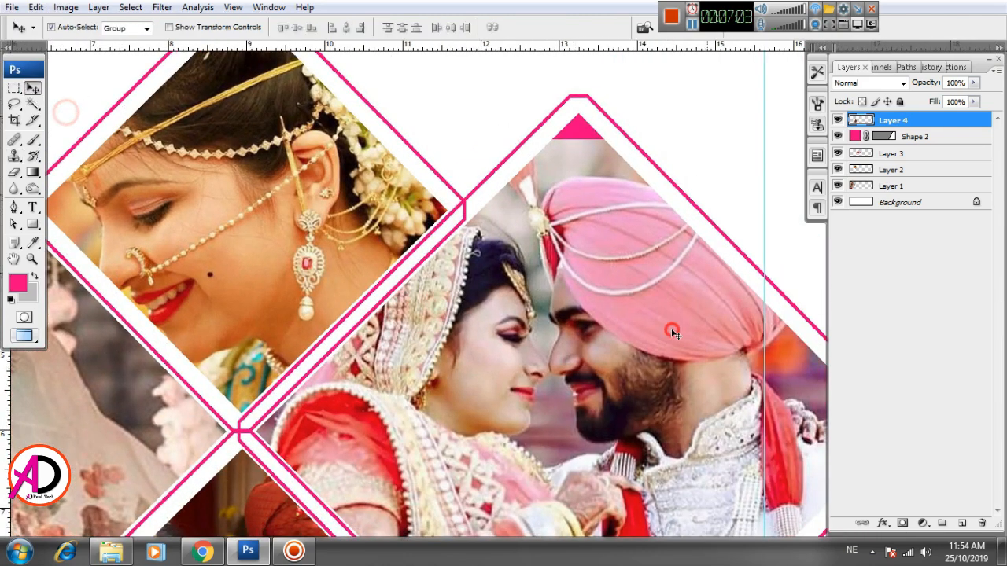
{"action": "left_click", "coordinate": [670, 331]}
{"action": "left_click", "coordinate": [14, 207]}
{"action": "left_click", "coordinate": [466, 180]}
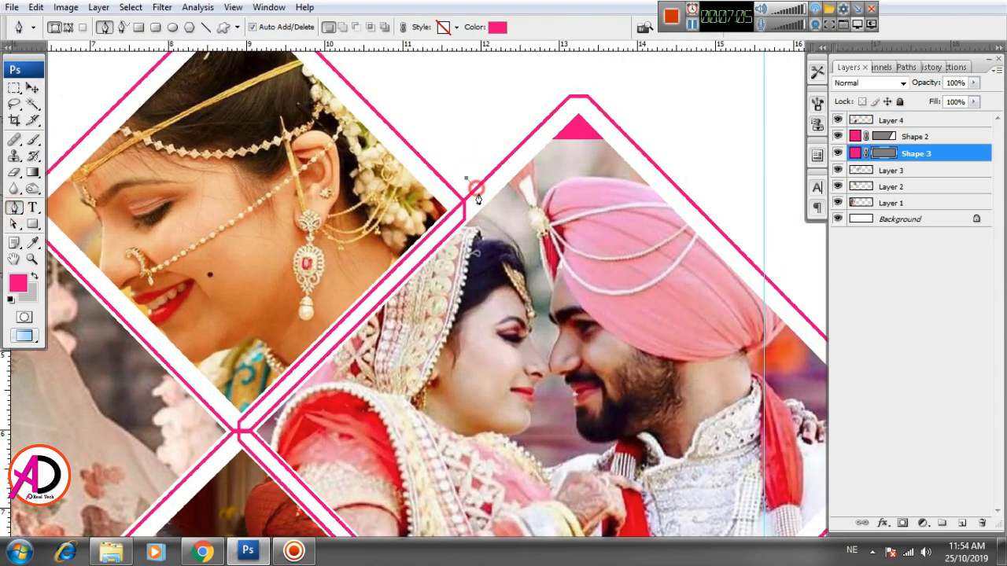
{"action": "left_click", "coordinate": [480, 194]}
{"action": "left_click", "coordinate": [350, 326]}
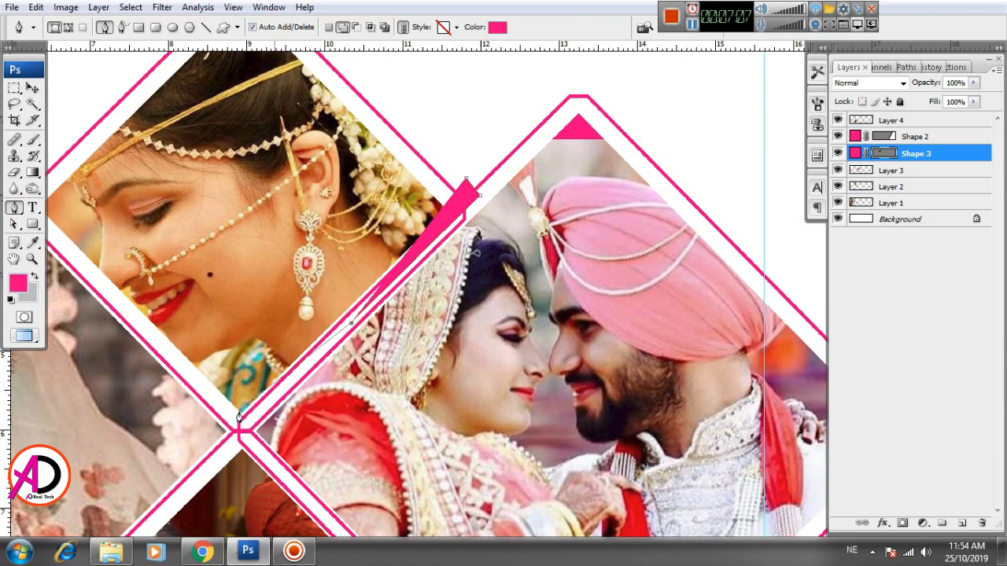
{"action": "key", "text": "ctrl+alt+z"}
{"action": "key", "text": "ctrl+alt+z"}
{"action": "key", "text": "ctrl+alt+z"}
Outline the doubled pink lines between the bride and couple diamonds with the Pen in Paths mode and try to clear that area from Layer 3
{"action": "left_click", "coordinate": [69, 27]}
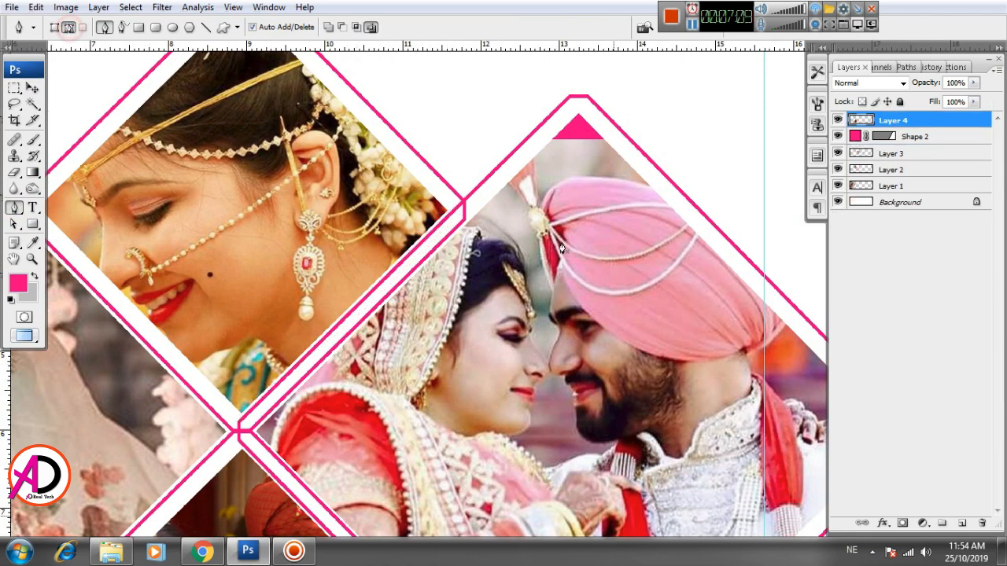
{"action": "left_click", "coordinate": [312, 363]}
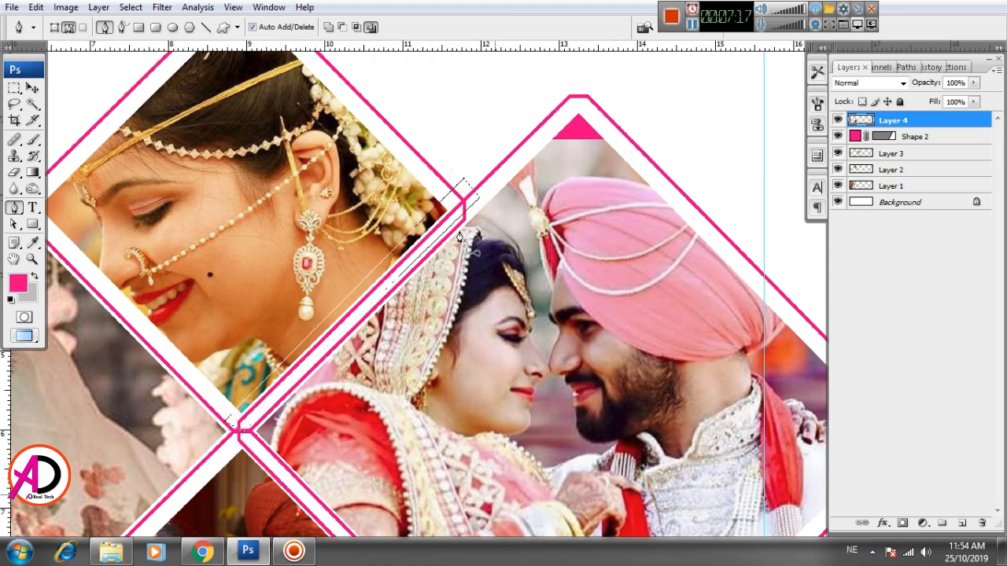
{"action": "key", "text": "v"}
{"action": "left_click", "coordinate": [928, 153]}
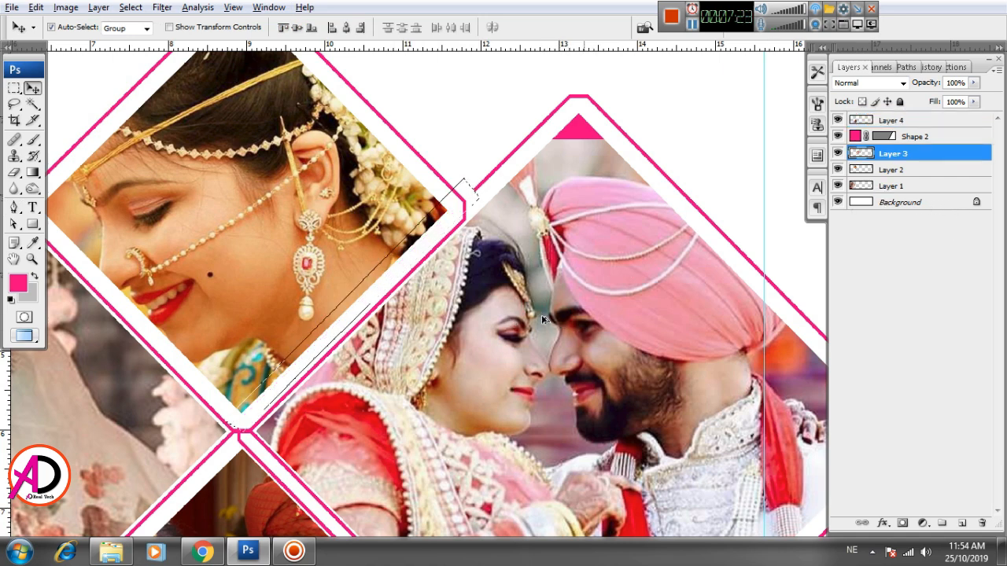
{"action": "left_click", "coordinate": [541, 314]}
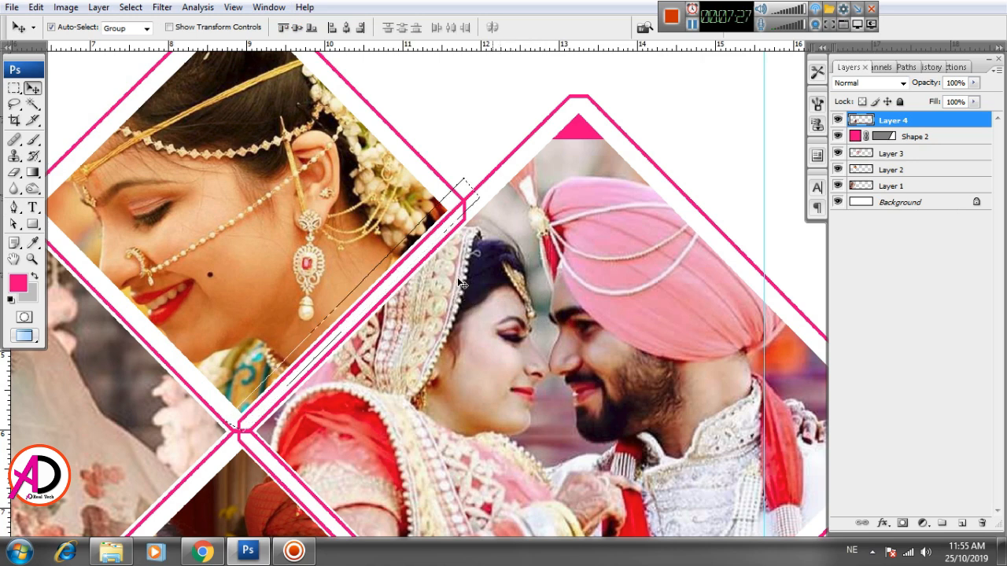
{"action": "key", "text": "ctrl+d"}
{"action": "scroll", "coordinate": [464, 284], "scroll_direction": "up", "scroll_amount": 3}
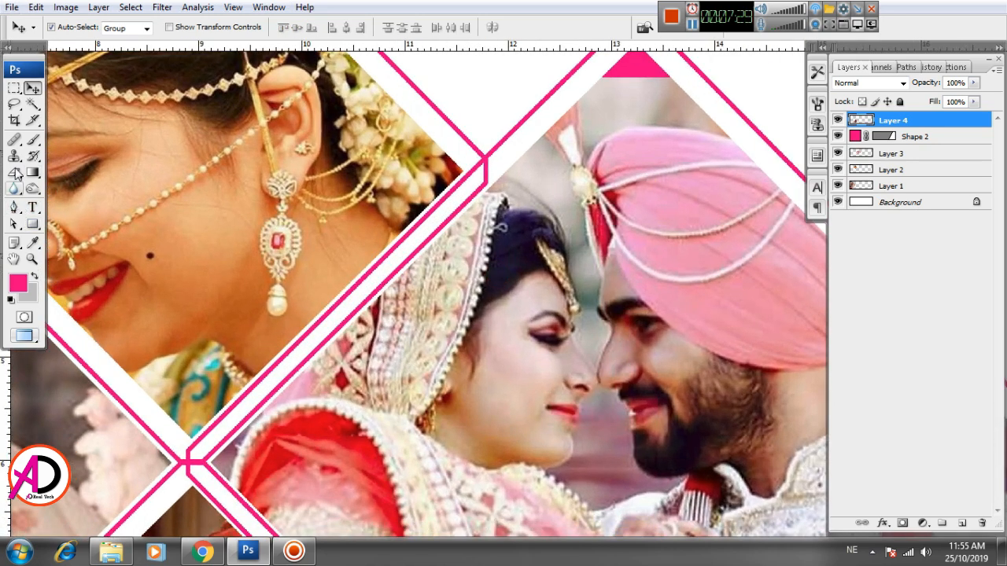
{"action": "left_click", "coordinate": [14, 173]}
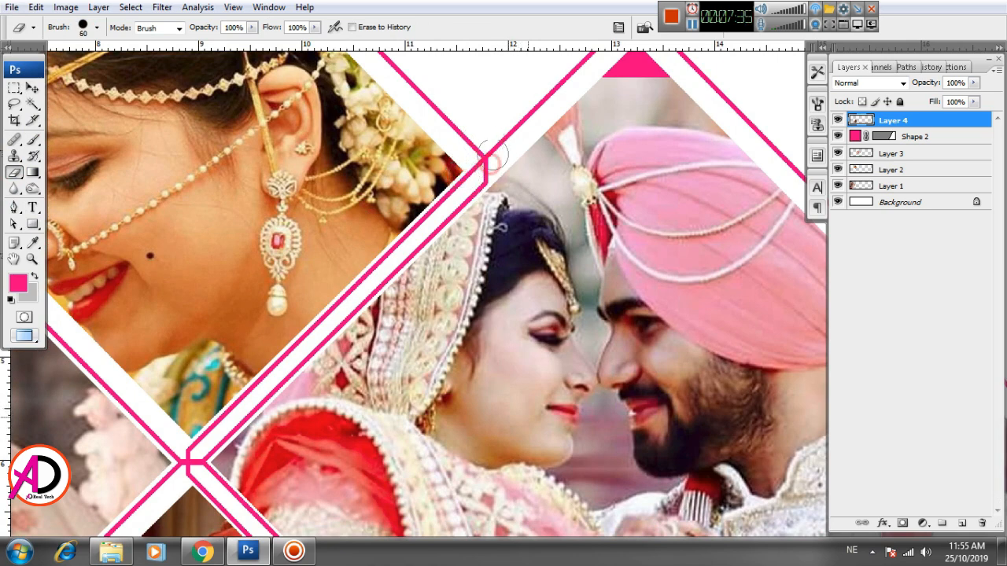
{"action": "scroll", "coordinate": [463, 250], "scroll_direction": "down", "scroll_amount": 2}
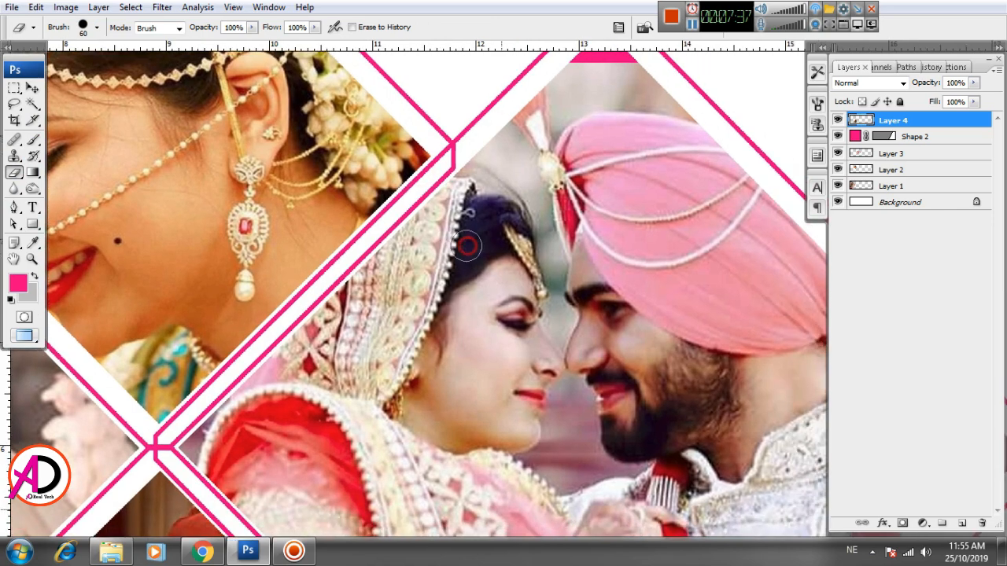
{"action": "scroll", "coordinate": [499, 267], "scroll_direction": "up", "scroll_amount": 2}
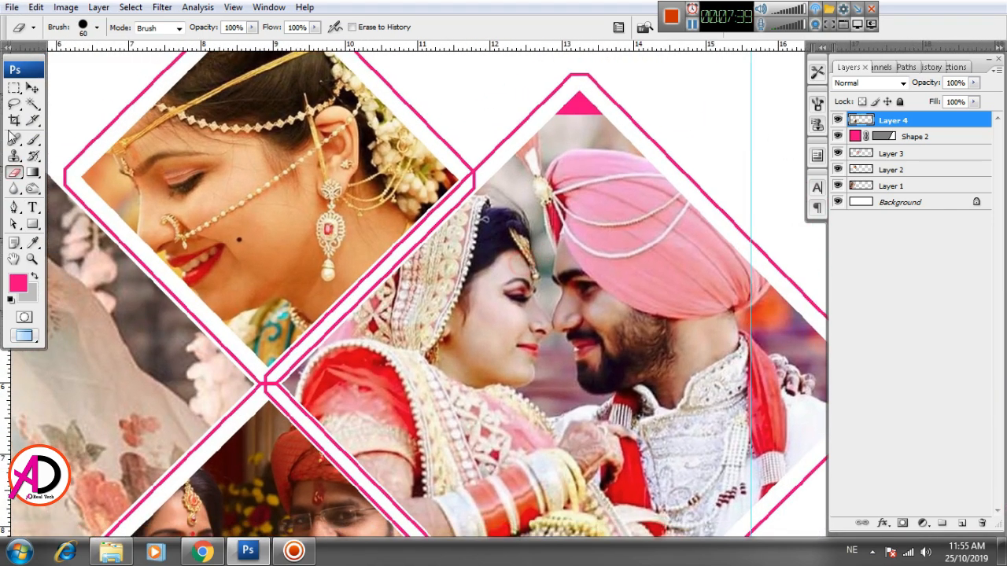
Select Layer 3's pink border segment beside the bride diamond with a pen path, delete it from Layer 3, and deselect
{"action": "left_click", "coordinate": [14, 208]}
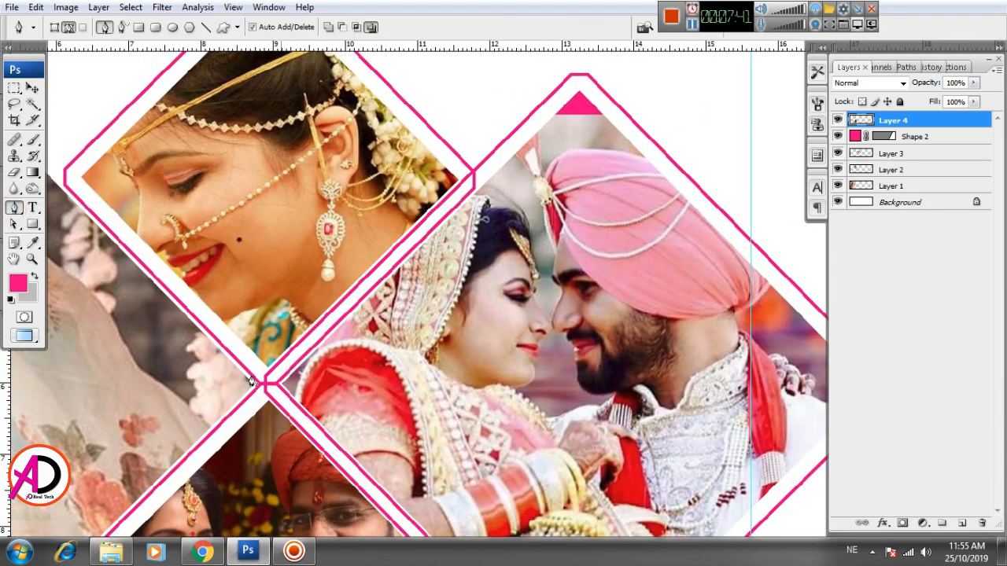
{"action": "left_click", "coordinate": [472, 176]}
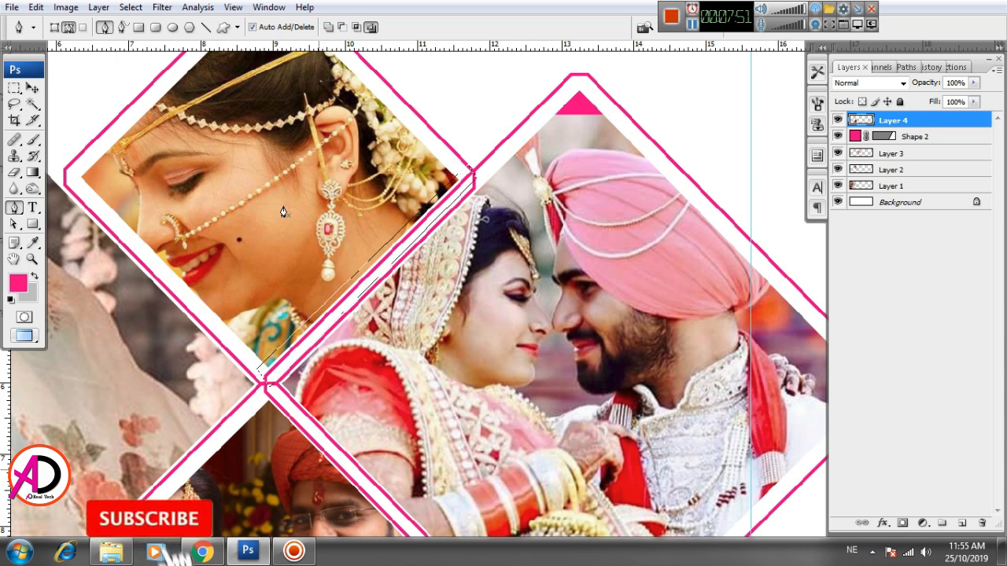
{"action": "left_click", "coordinate": [33, 88]}
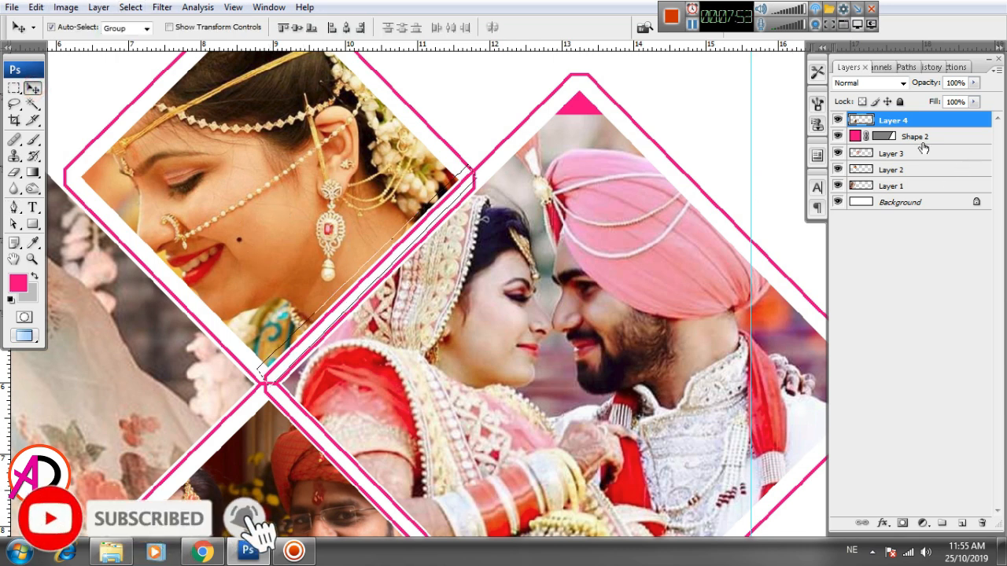
{"action": "left_click", "coordinate": [548, 311]}
{"action": "key", "text": "Delete"}
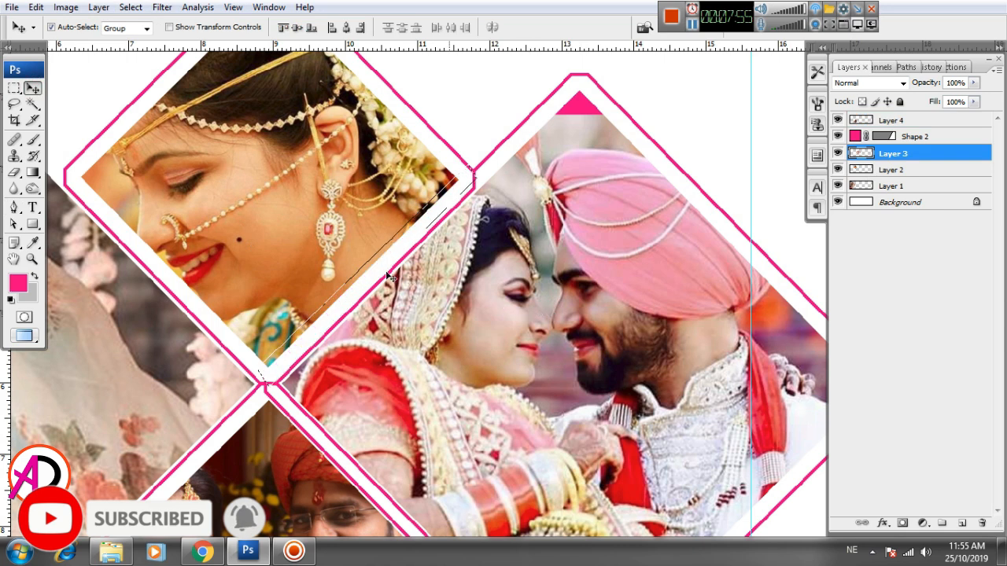
{"action": "key", "text": "ctrl+d"}
Select Layer 2's pink border segment beside the couple diamond with a pen path, delete it from Layer 2, and deselect
{"action": "left_click_drag", "start_coordinate": [422, 330], "coordinate": [405, 359]}
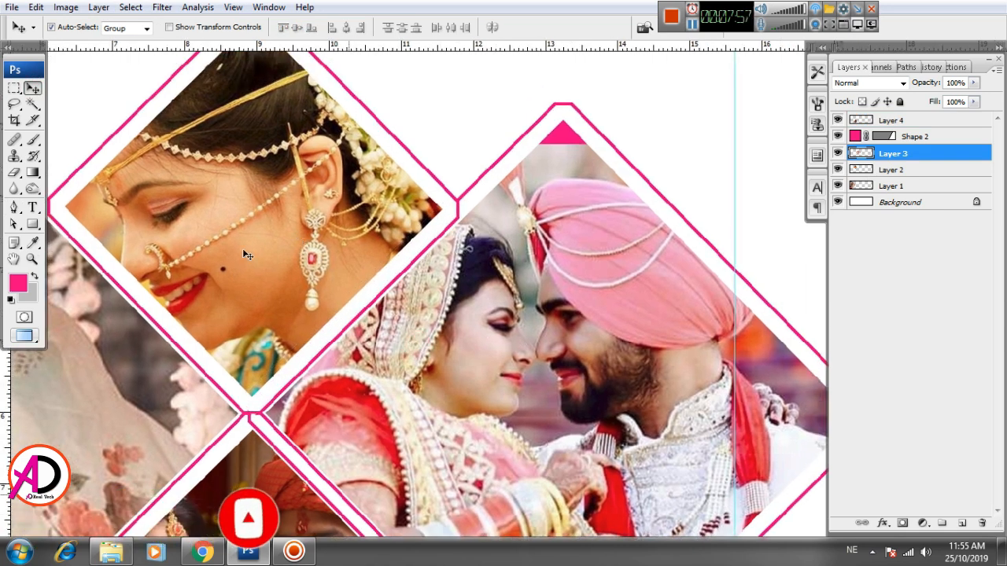
{"action": "key", "text": "p"}
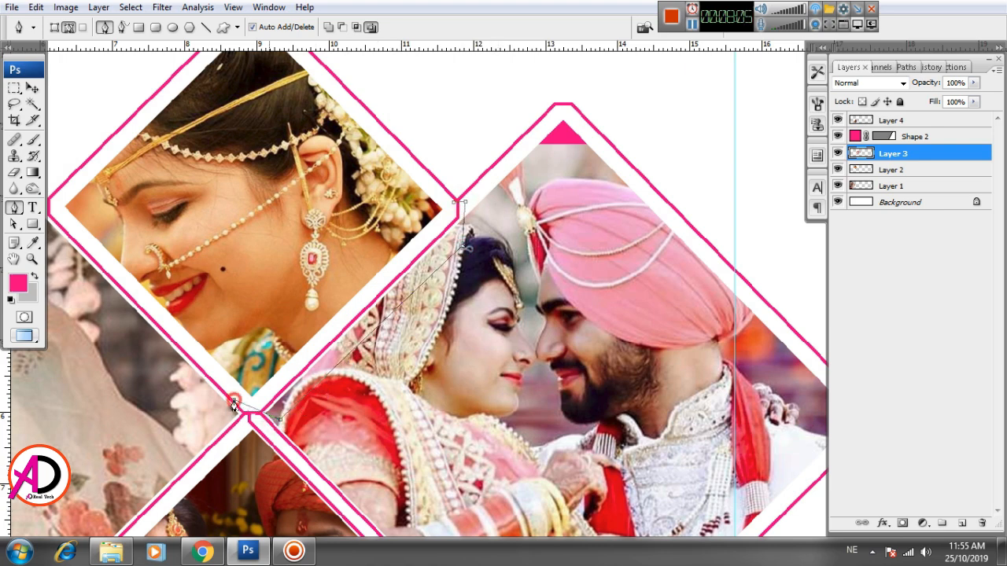
{"action": "left_click", "coordinate": [234, 403]}
{"action": "key", "text": "ctrl+Return"}
{"action": "key", "text": "v"}
{"action": "left_click", "coordinate": [300, 208]}
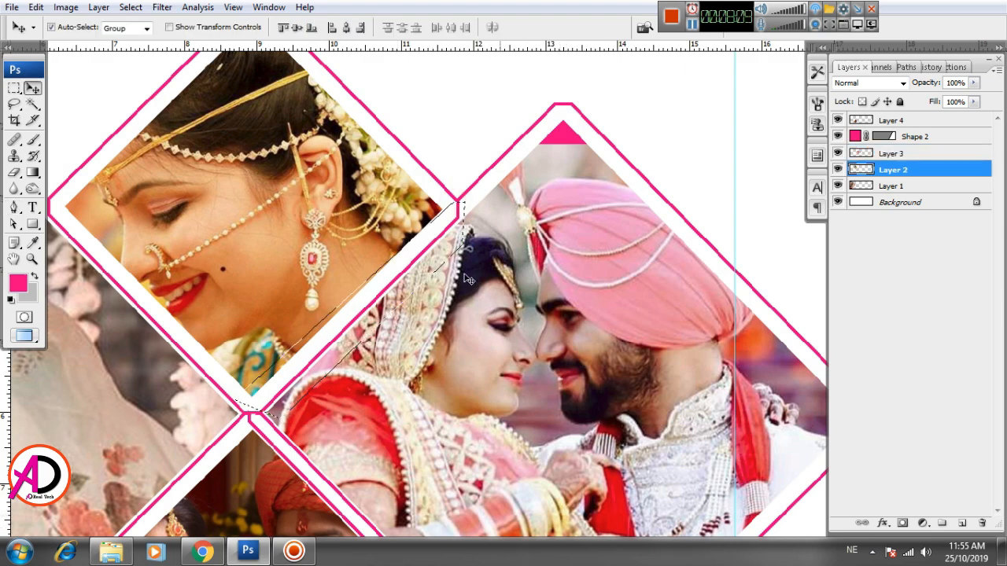
{"action": "key", "text": "Delete"}
{"action": "left_click_drag", "start_coordinate": [470, 366], "coordinate": [588, 283]}
{"action": "key", "text": "ctrl+d"}
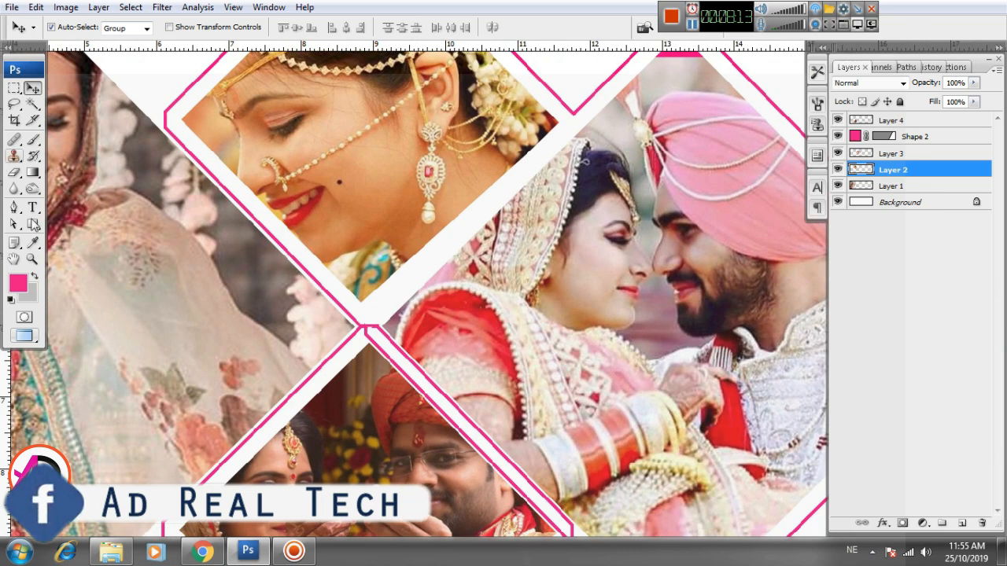
Try to clear the overlapping pink corner where the diamonds meet from Layer 3 using a pen-path selection, and undo the deletion
{"action": "left_click", "coordinate": [14, 208]}
{"action": "left_click", "coordinate": [356, 311]}
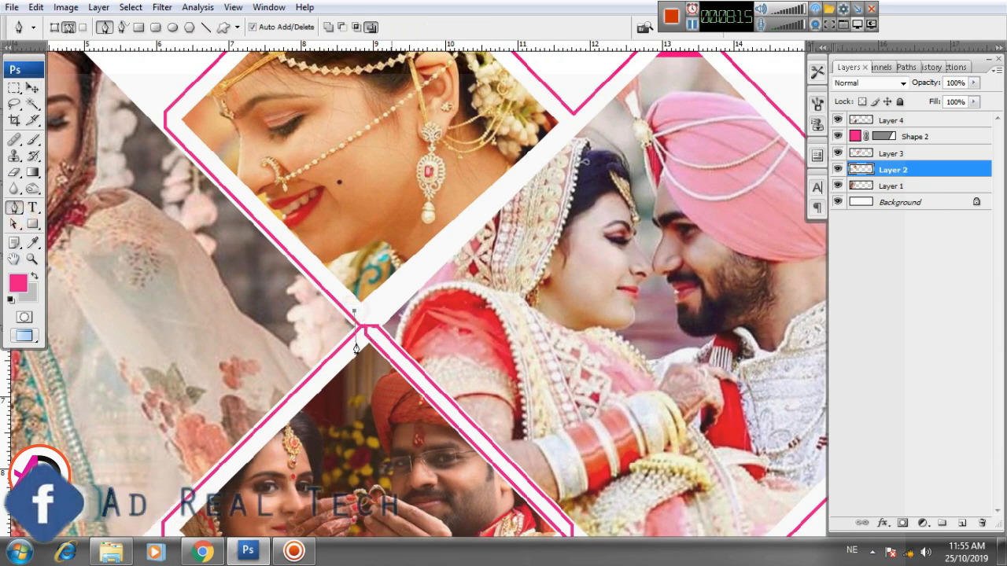
{"action": "left_click", "coordinate": [354, 343]}
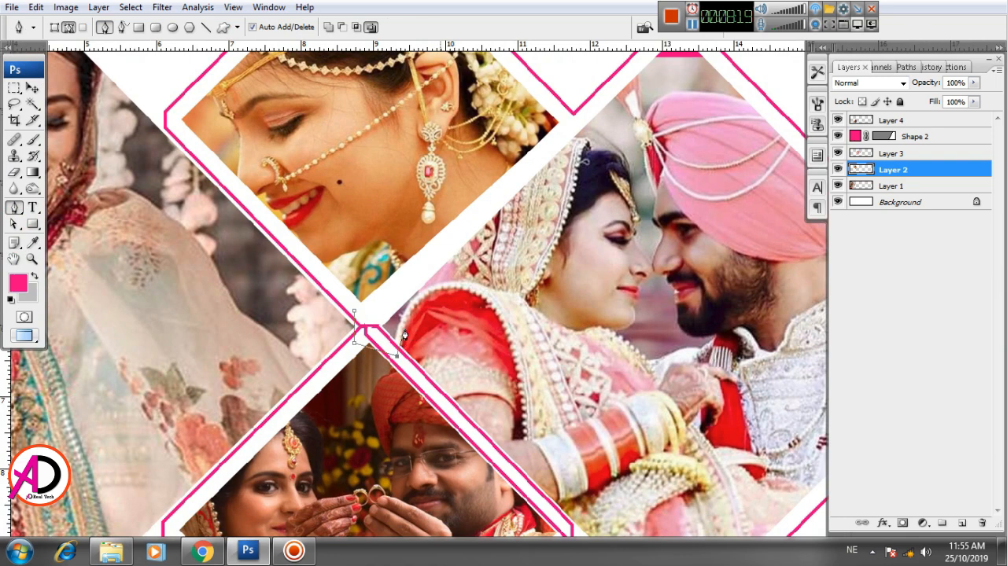
{"action": "left_click", "coordinate": [391, 309]}
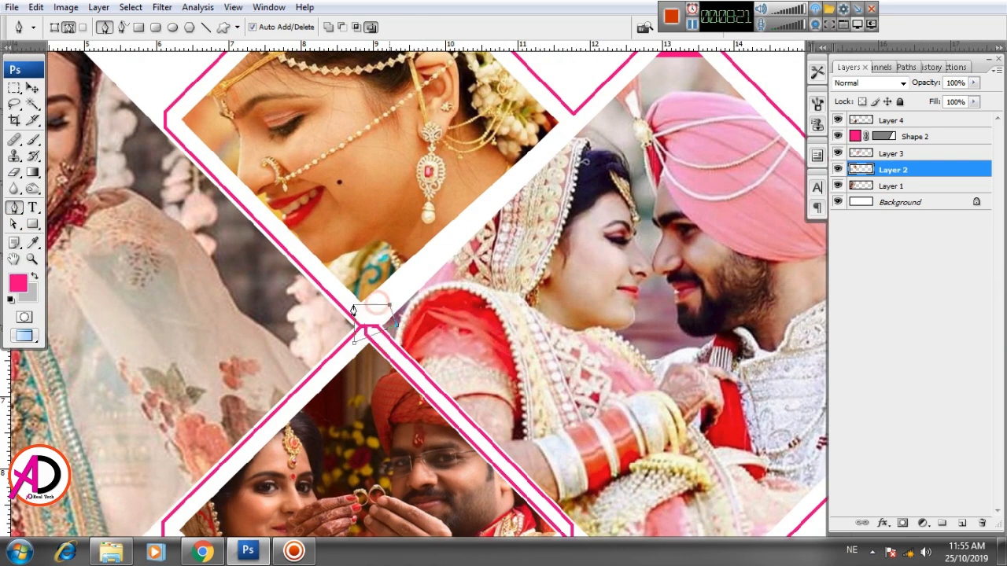
{"action": "key", "text": "v"}
{"action": "left_click", "coordinate": [515, 358]}
{"action": "key", "text": "Delete"}
{"action": "key", "text": "ctrl+d"}
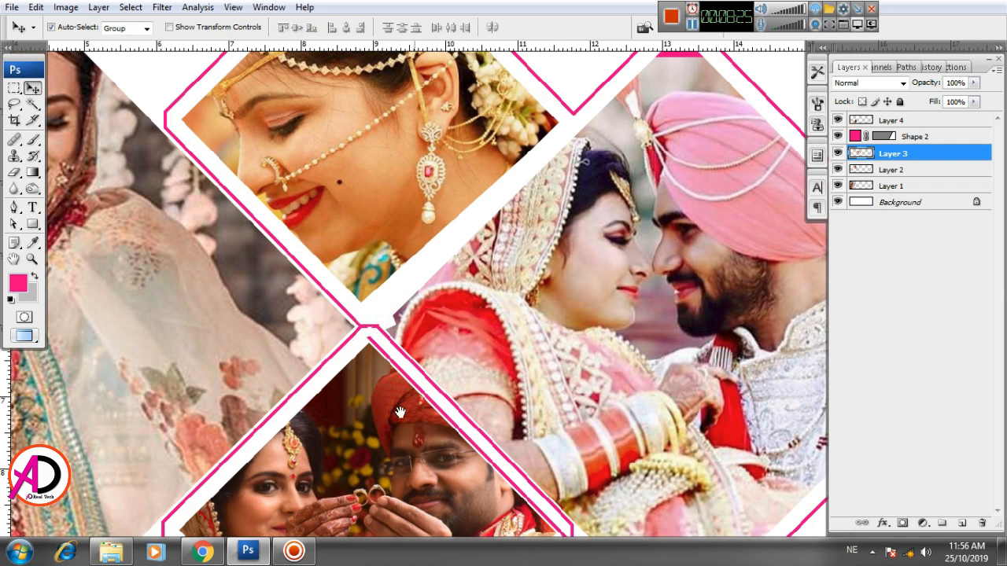
{"action": "key", "text": "ctrl+z"}
{"action": "key", "text": "alt+bracketleft"}
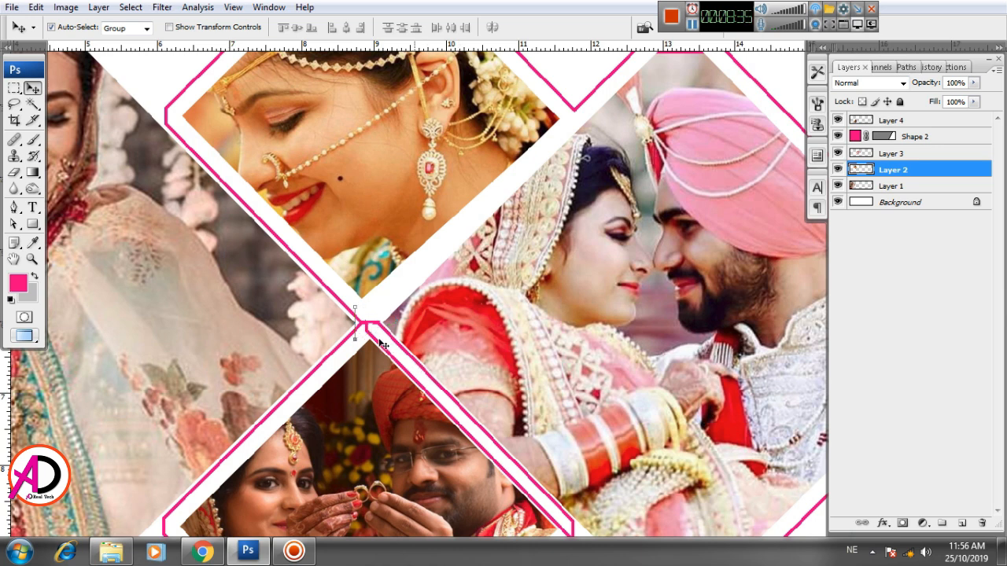
Try to delete Layer 2's pink corner at the diamond junction with a pen-path selection, undo it, and deselect
{"action": "key", "text": "p"}
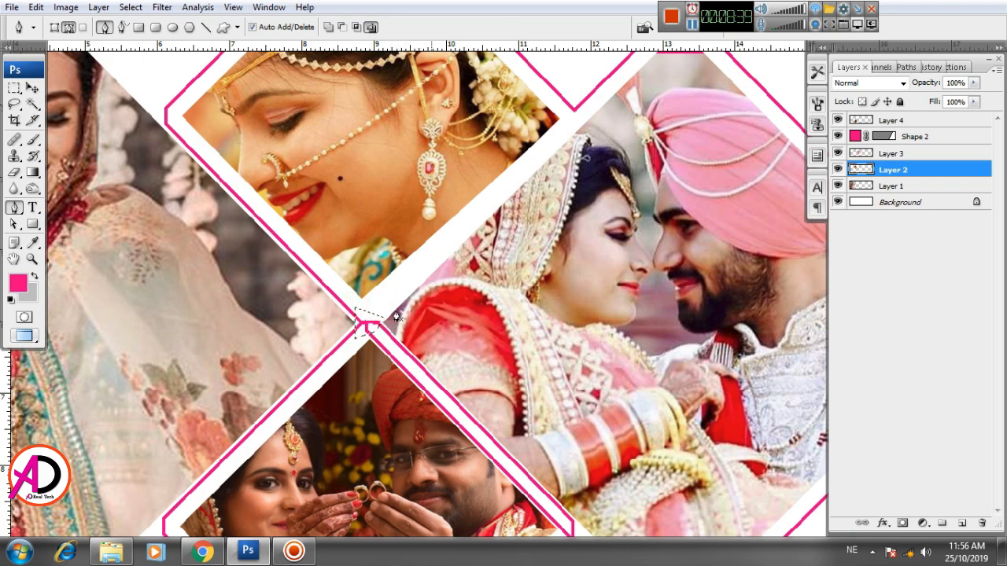
{"action": "left_click_drag", "start_coordinate": [408, 335], "coordinate": [420, 313]}
{"action": "scroll", "coordinate": [404, 292], "scroll_direction": "up", "scroll_amount": 4}
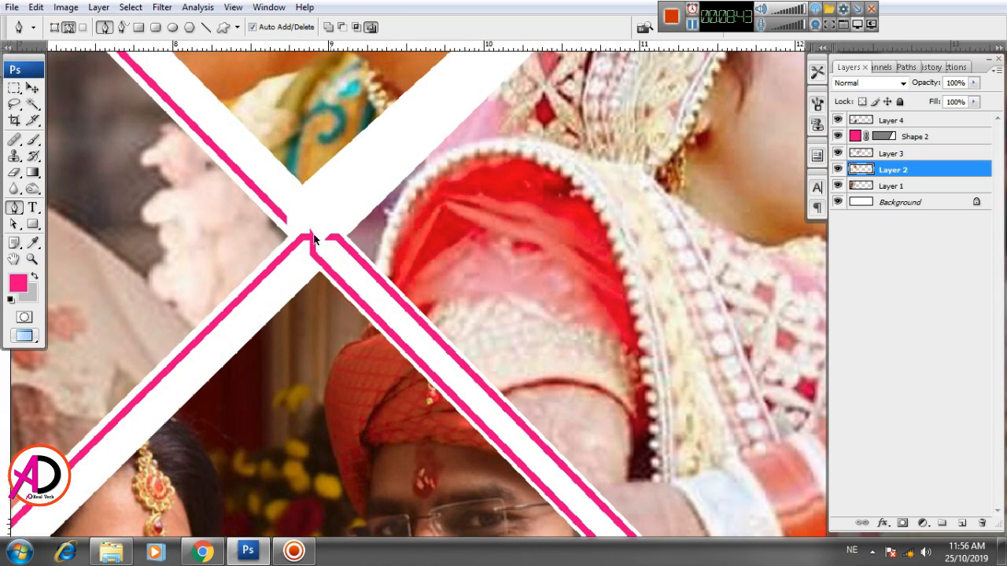
{"action": "key", "text": "ctrl+alt+z"}
{"action": "key", "text": "ctrl+alt+z"}
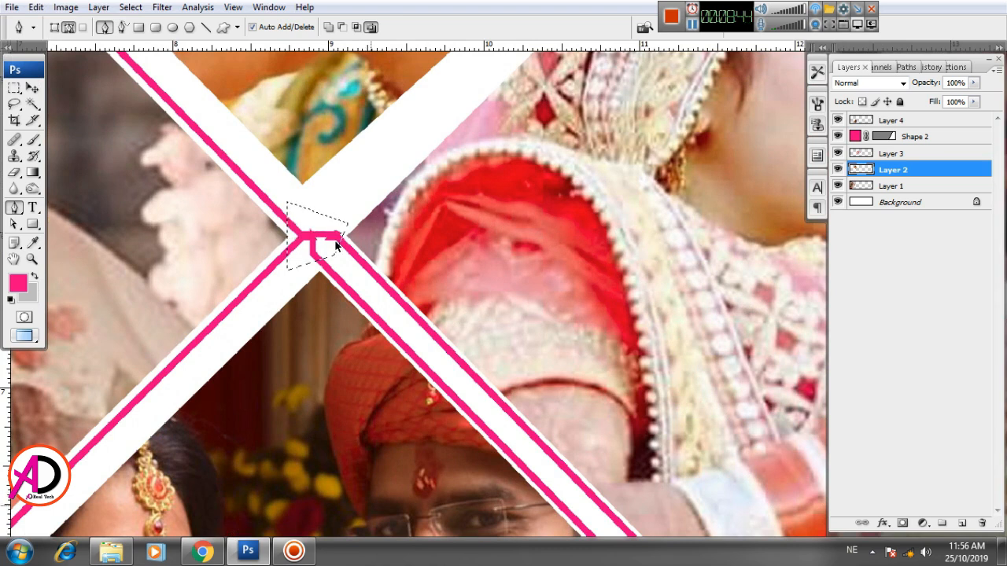
{"action": "left_click", "coordinate": [32, 88]}
{"action": "key", "text": "ctrl+d"}
{"action": "left_click_drag", "start_coordinate": [458, 299], "coordinate": [428, 283]}
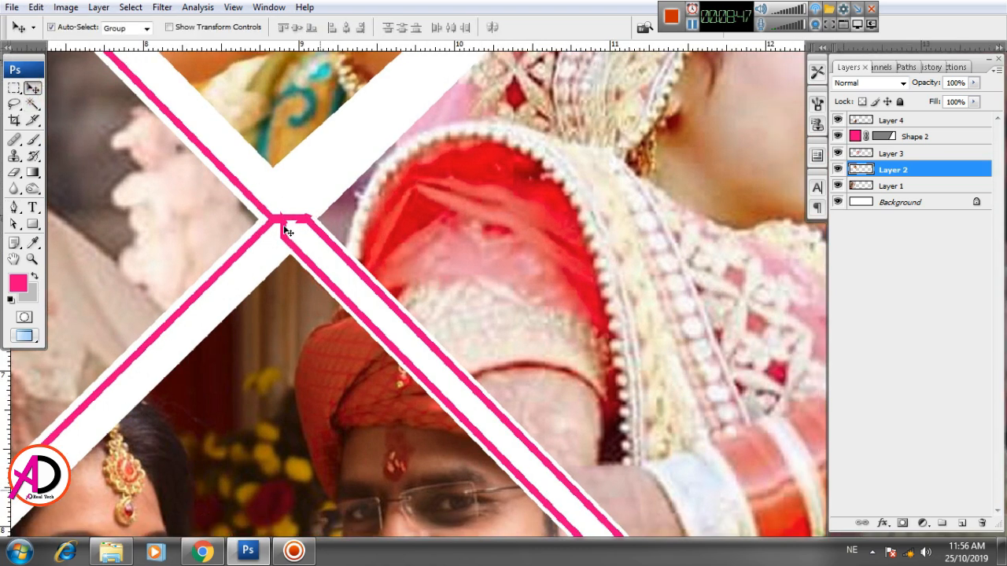
Select the outer of the two pink lines between the couple diamonds with a pen path, and delete it from Layer 2 and Layer 4
{"action": "key", "text": "ctrl+minus"}
{"action": "key", "text": "ctrl+minus"}
{"action": "key", "text": "ctrl+minus"}
{"action": "key", "text": "ctrl+minus"}
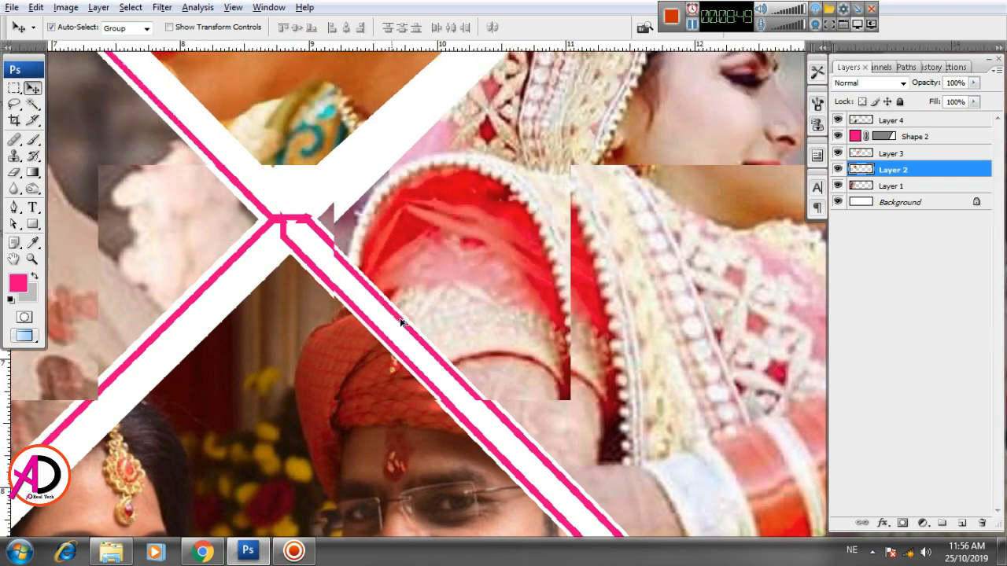
{"action": "key", "text": "ctrl+plus"}
{"action": "key", "text": "ctrl+plus"}
{"action": "key", "text": "ctrl+plus"}
{"action": "key", "text": "ctrl+plus"}
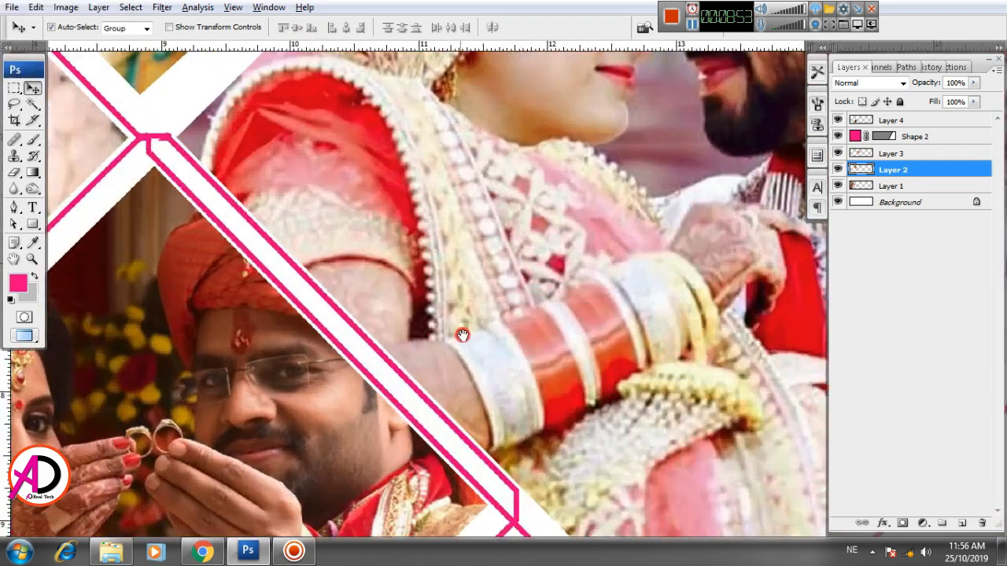
{"action": "left_click_drag", "start_coordinate": [463, 336], "coordinate": [494, 326]}
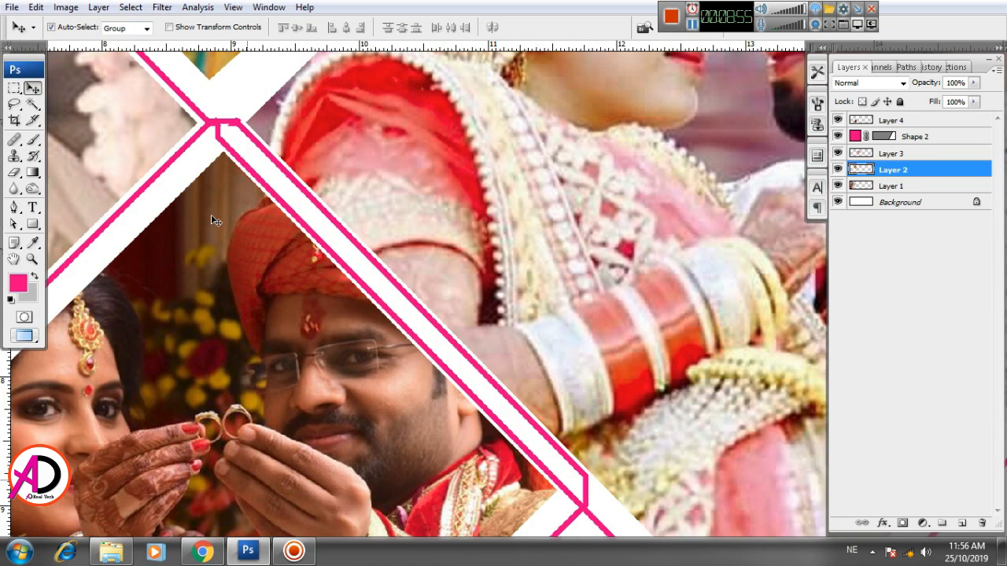
{"action": "key", "text": "p"}
{"action": "left_click", "coordinate": [206, 112]}
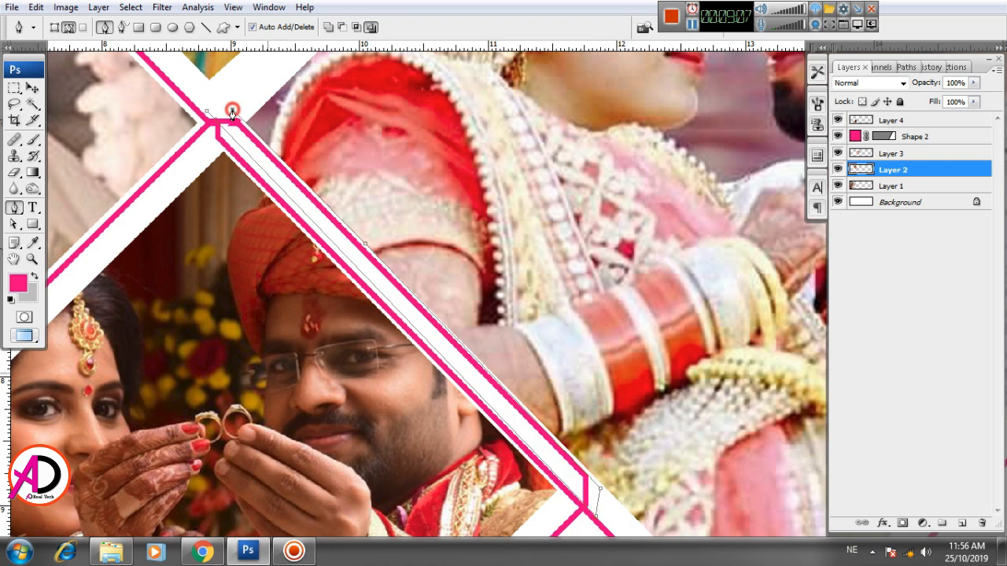
{"action": "key", "text": "ctrl+Return"}
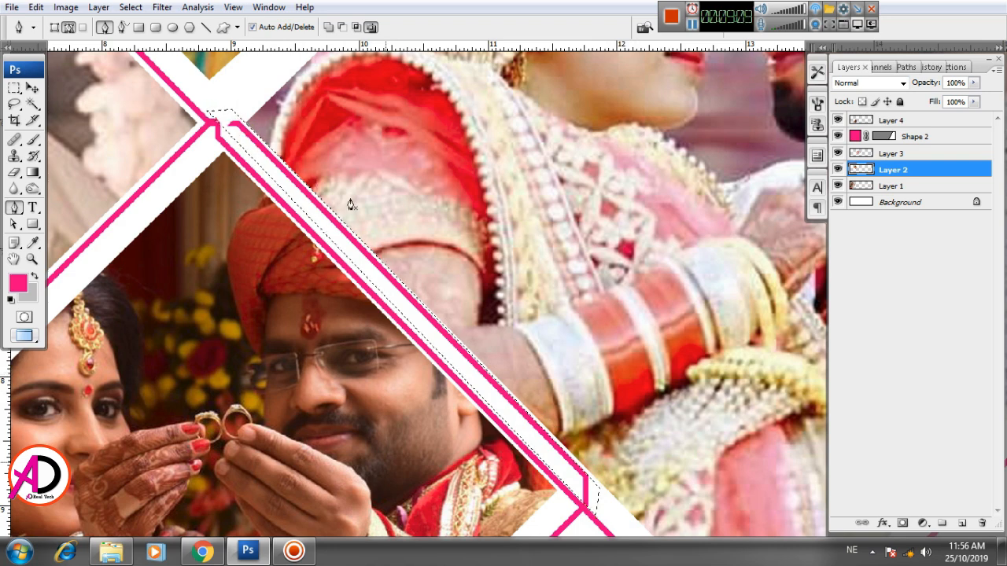
{"action": "key", "text": "v"}
{"action": "left_click", "coordinate": [486, 195]}
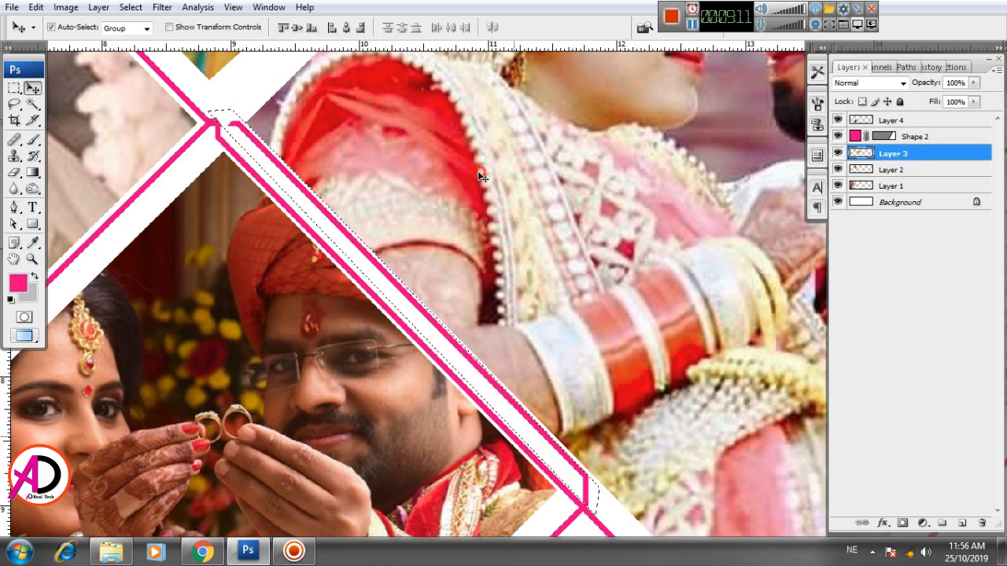
{"action": "left_click", "coordinate": [497, 213]}
{"action": "left_click", "coordinate": [322, 398]}
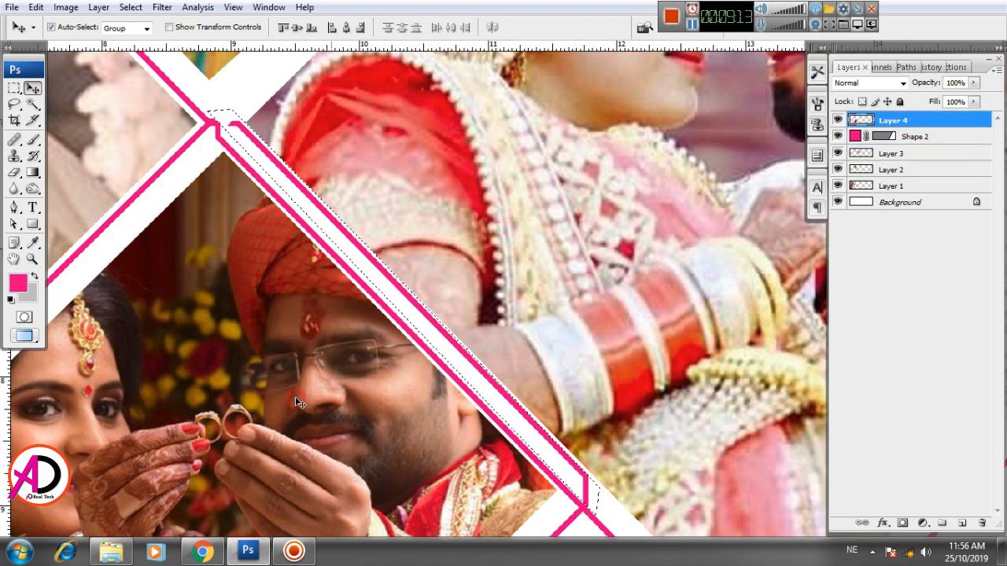
{"action": "key", "text": "Delete"}
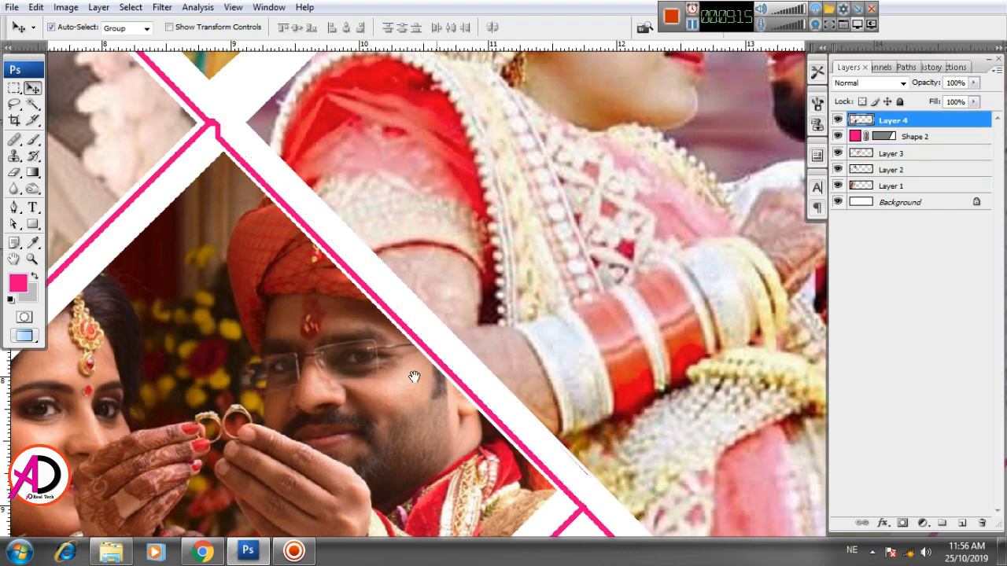
Examine the diamond borders across the layout for leftover overlapping pink segments, especially around the lower couple diamond
{"action": "scroll", "coordinate": [405, 362], "scroll_direction": "down", "scroll_amount": 4}
{"action": "scroll", "coordinate": [417, 368], "scroll_direction": "down", "scroll_amount": 9}
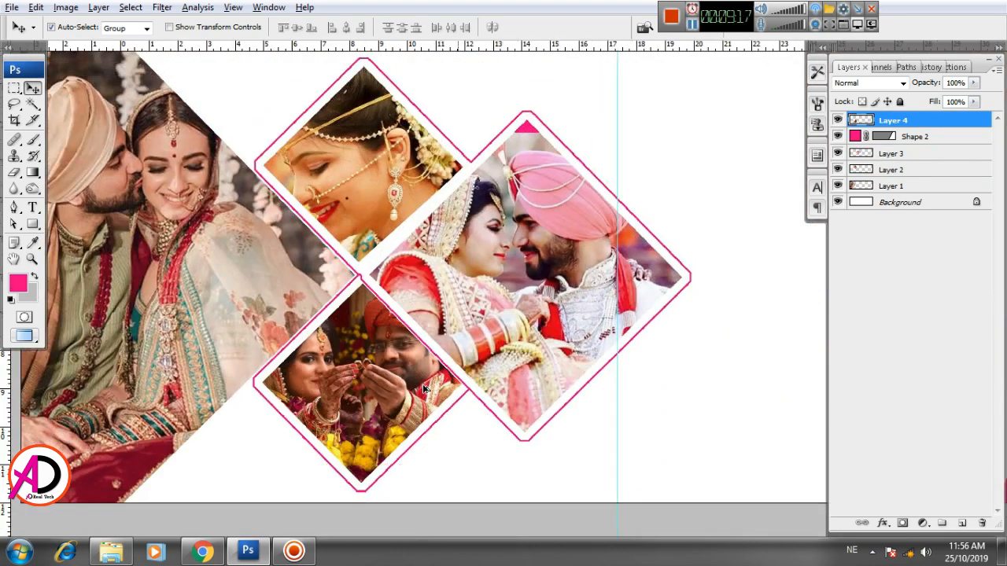
{"action": "scroll", "coordinate": [434, 404], "scroll_direction": "up", "scroll_amount": 3}
{"action": "left_click_drag", "start_coordinate": [539, 389], "coordinate": [553, 370]}
{"action": "scroll", "coordinate": [493, 384], "scroll_direction": "up", "scroll_amount": 3}
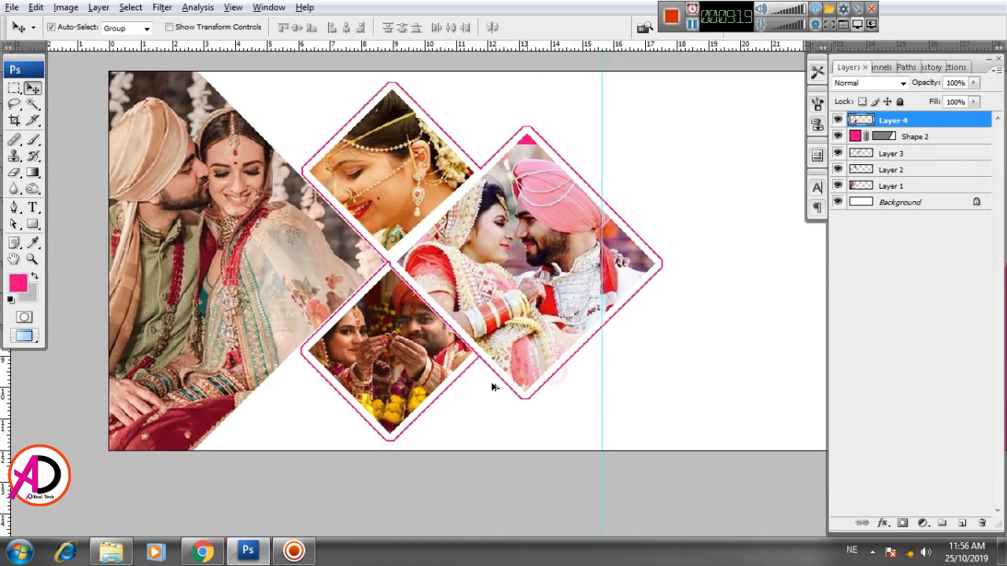
{"action": "scroll", "coordinate": [494, 387], "scroll_direction": "up", "scroll_amount": 2}
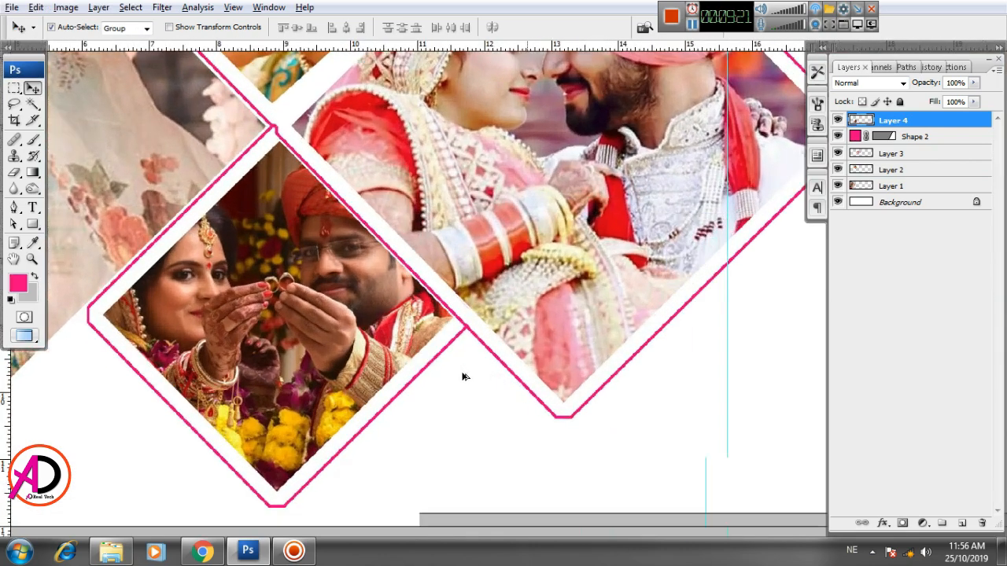
{"action": "scroll", "coordinate": [500, 429], "scroll_direction": "up", "scroll_amount": 3}
{"action": "scroll", "coordinate": [343, 311], "scroll_direction": "up", "scroll_amount": 1}
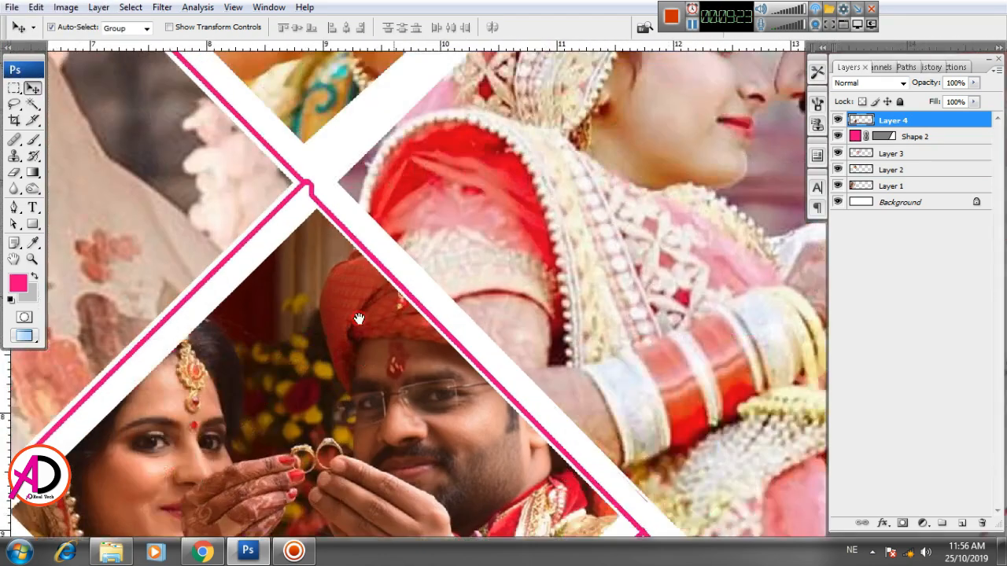
Outline the remaining pink line and corner between the couple diamonds with a pen path, delete that area from Layers 3, 4 and 2, and deselect
{"action": "left_click", "coordinate": [14, 207]}
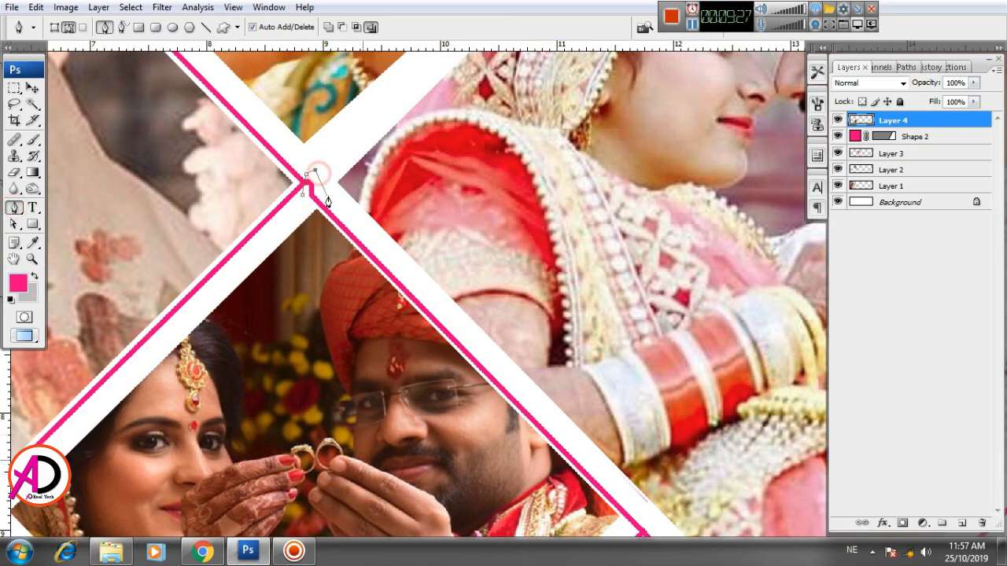
{"action": "left_click", "coordinate": [331, 198]}
{"action": "left_click", "coordinate": [438, 311]}
{"action": "left_click_drag", "start_coordinate": [541, 391], "coordinate": [340, 196]}
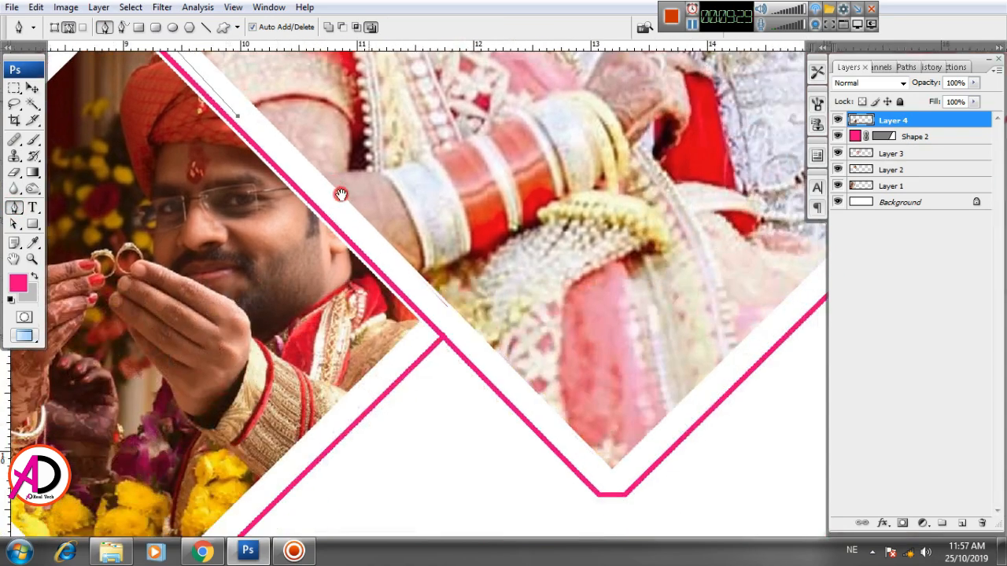
{"action": "left_click", "coordinate": [436, 315]}
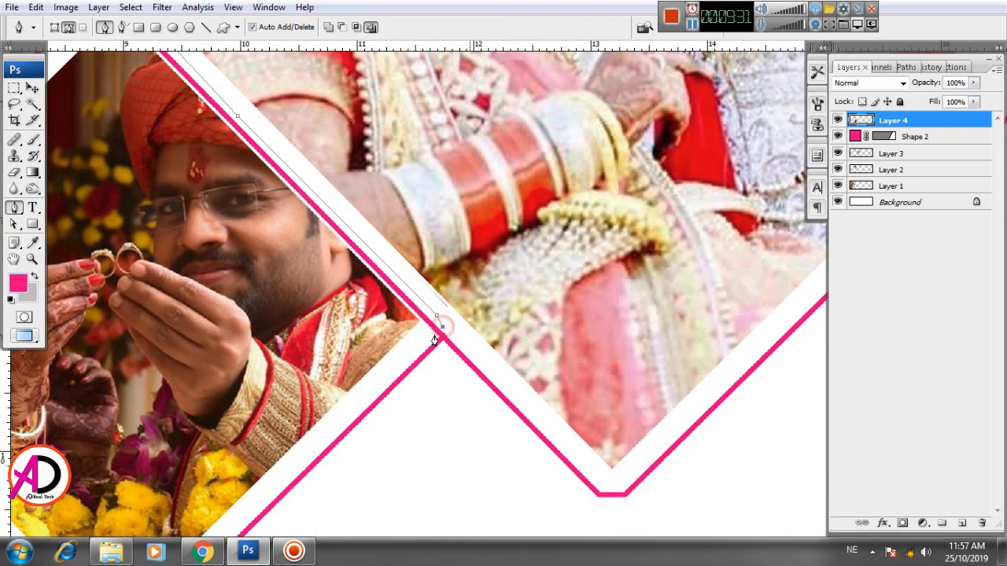
{"action": "scroll", "coordinate": [434, 339], "scroll_direction": "up", "scroll_amount": 3}
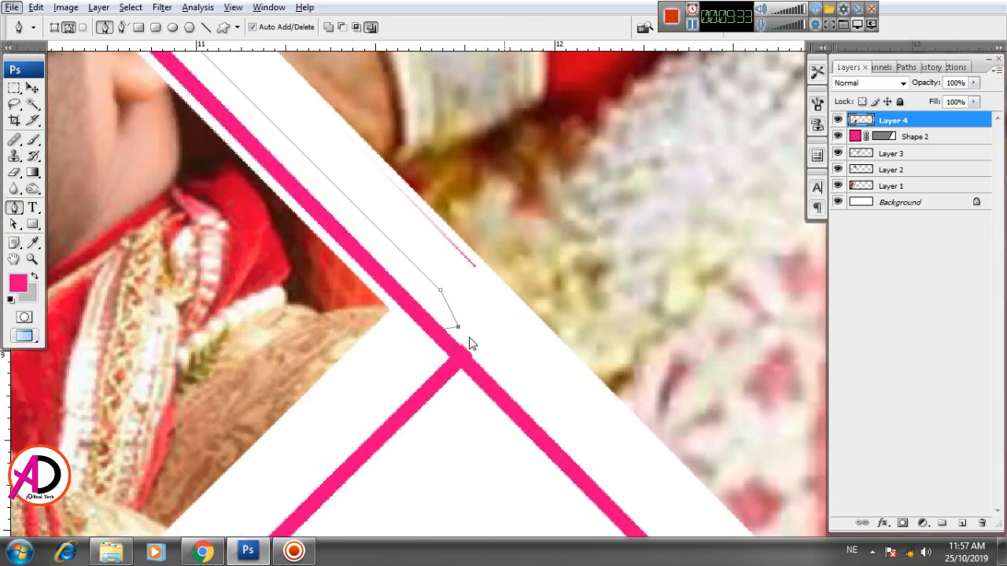
{"action": "left_click", "coordinate": [467, 336]}
{"action": "left_click", "coordinate": [447, 362]}
{"action": "left_click_drag", "start_coordinate": [299, 230], "coordinate": [432, 430]}
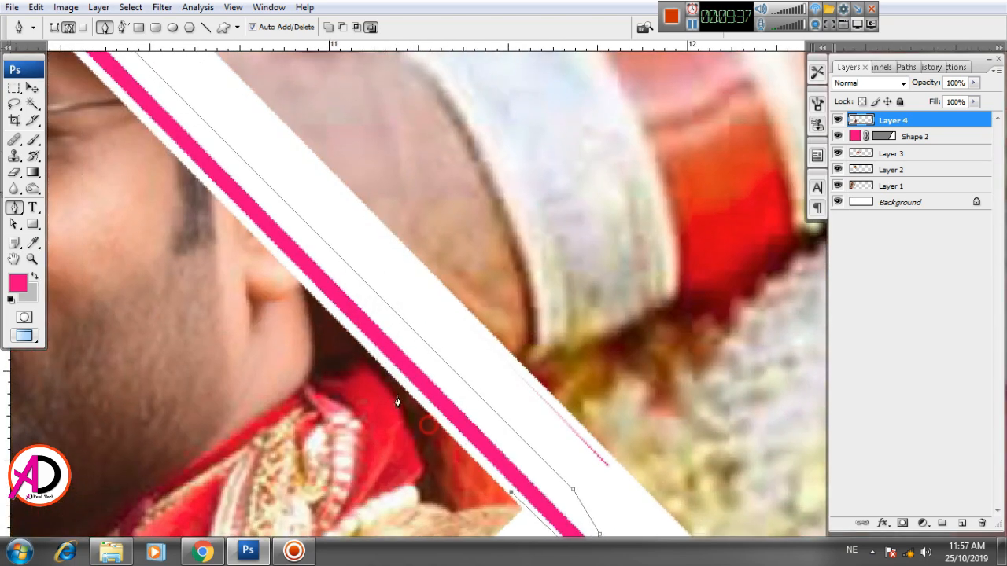
{"action": "left_click", "coordinate": [357, 338]}
{"action": "left_click_drag", "start_coordinate": [299, 272], "coordinate": [436, 430]}
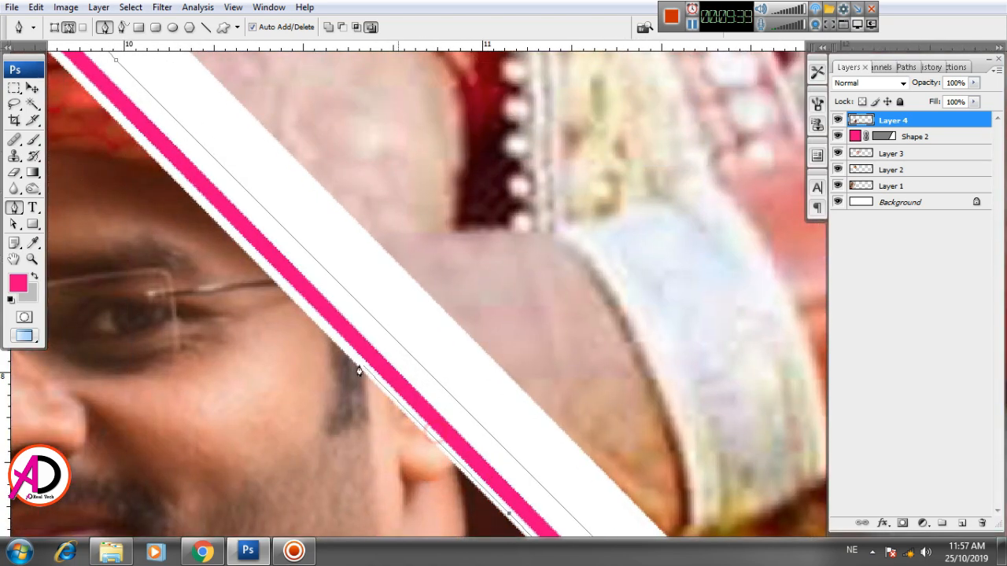
{"action": "left_click_drag", "start_coordinate": [344, 344], "coordinate": [443, 446]}
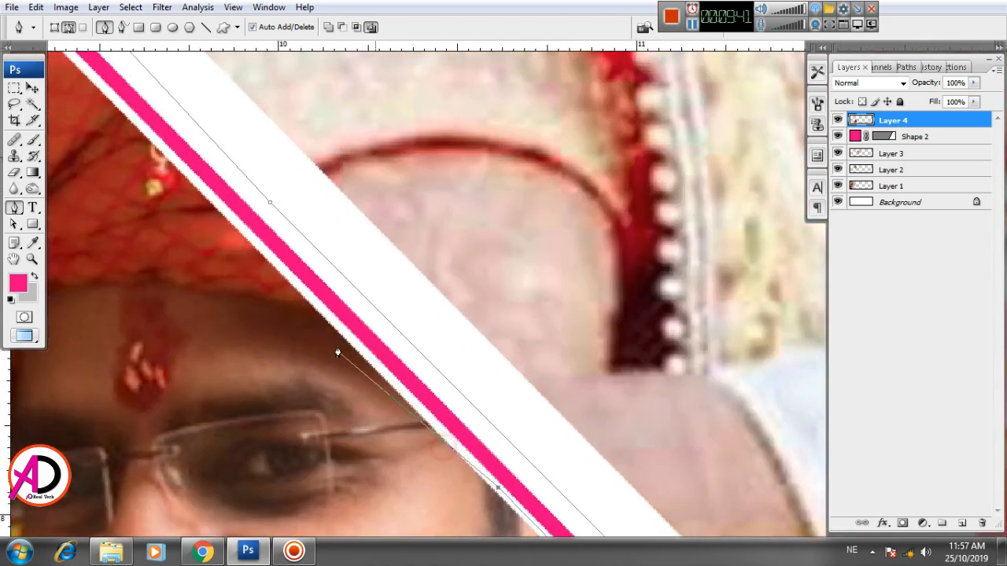
{"action": "left_click_drag", "start_coordinate": [315, 313], "coordinate": [465, 474]}
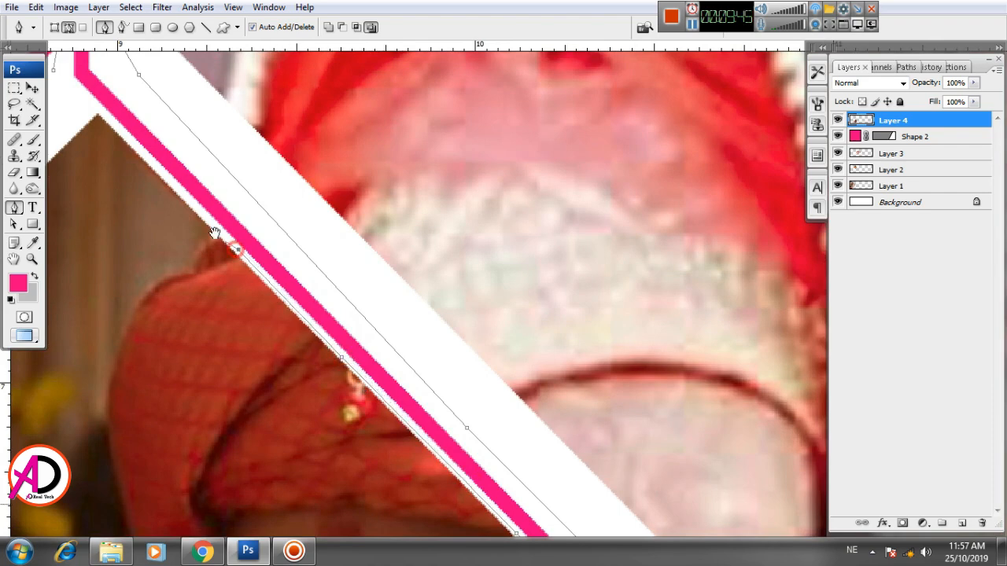
{"action": "left_click_drag", "start_coordinate": [214, 233], "coordinate": [428, 439]}
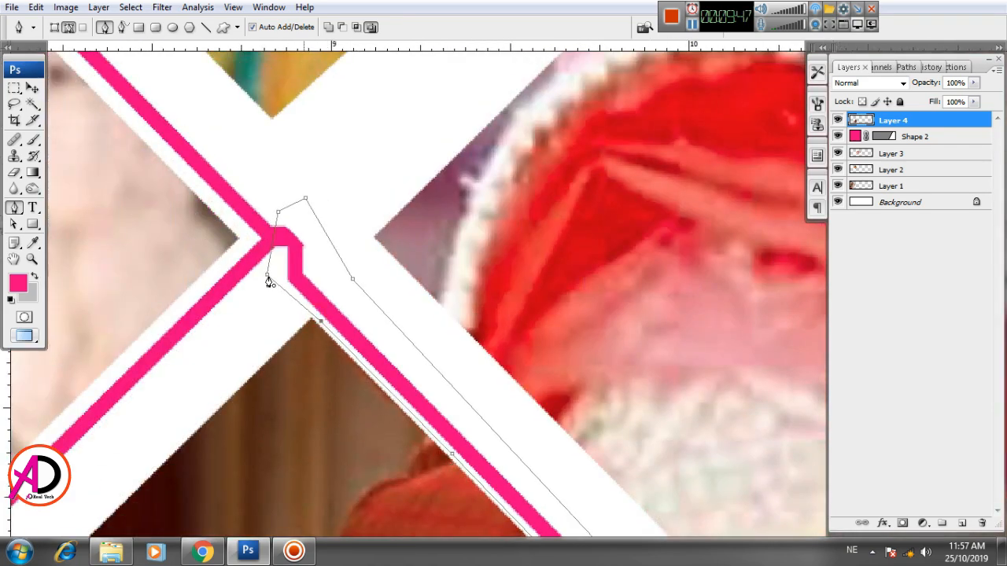
{"action": "left_click", "coordinate": [268, 279]}
{"action": "key", "text": "ctrl+Return"}
{"action": "key", "text": "v"}
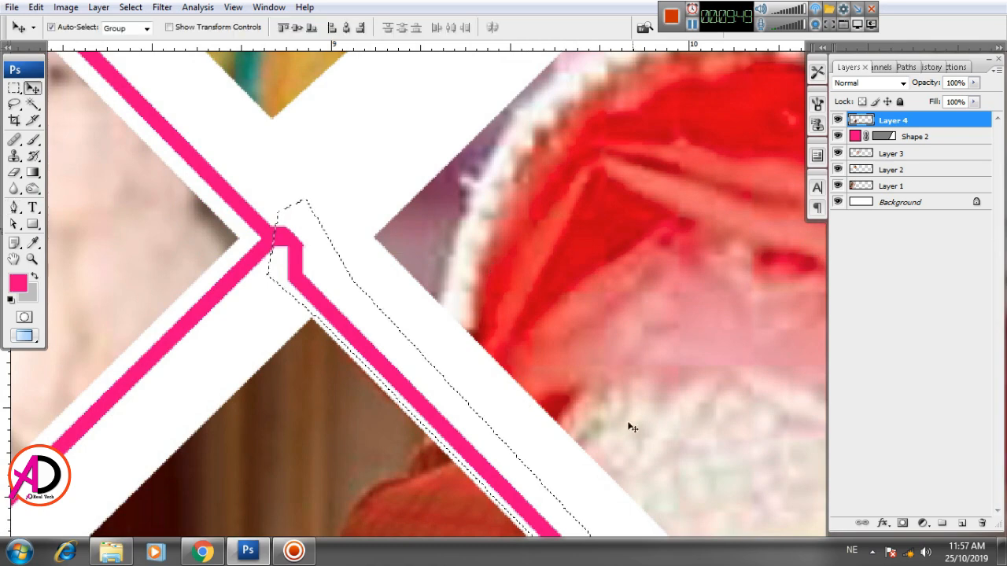
{"action": "left_click", "coordinate": [584, 335]}
{"action": "key", "text": "Delete"}
{"action": "left_click_drag", "start_coordinate": [502, 422], "coordinate": [506, 215]}
{"action": "left_click_drag", "start_coordinate": [429, 345], "coordinate": [488, 546]}
{"action": "left_click", "coordinate": [378, 412]}
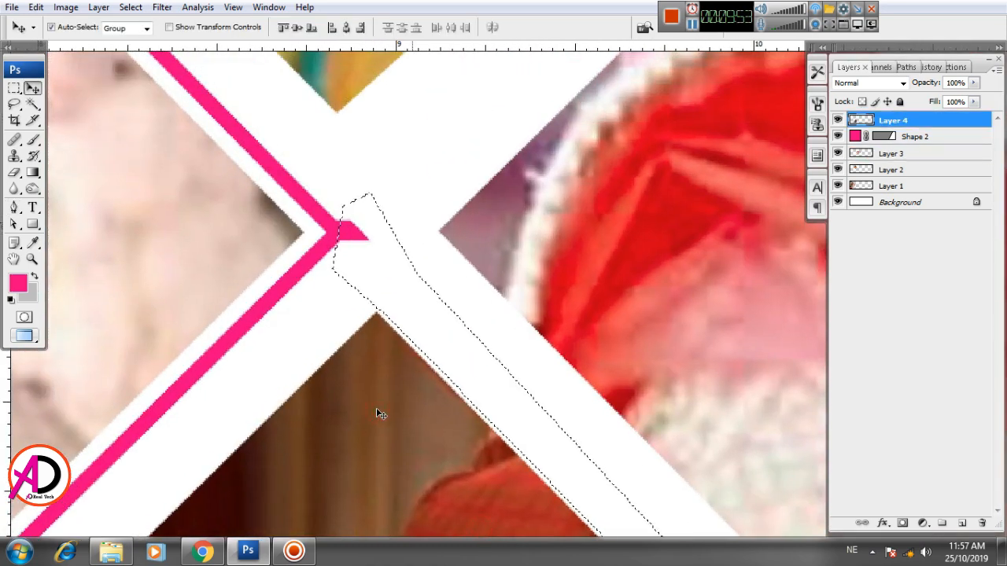
{"action": "key", "text": "Delete"}
{"action": "left_click", "coordinate": [349, 78]}
{"action": "key", "text": "Delete"}
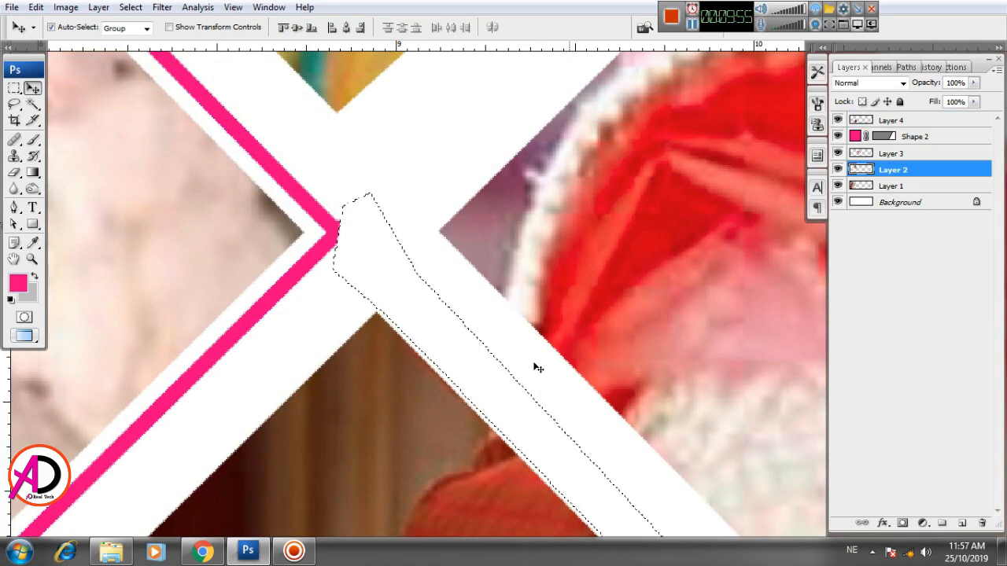
{"action": "key", "text": "ctrl+d"}
{"action": "left_click_drag", "start_coordinate": [582, 396], "coordinate": [579, 238]}
{"action": "scroll", "coordinate": [579, 296], "scroll_direction": "down", "scroll_amount": 3}
{"action": "scroll", "coordinate": [607, 371], "scroll_direction": "down", "scroll_amount": 6}
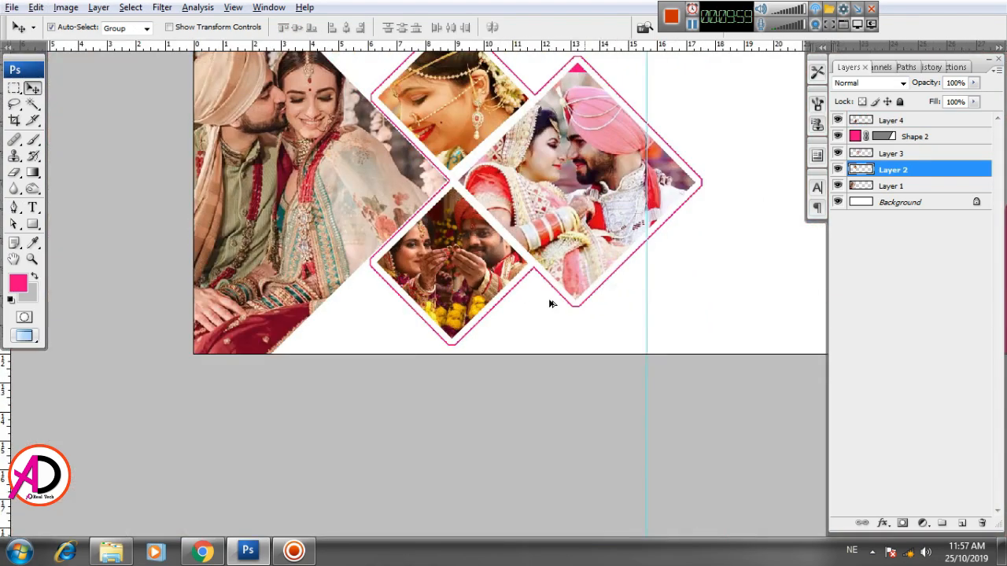
{"action": "left_click", "coordinate": [610, 307]}
{"action": "scroll", "coordinate": [596, 315], "scroll_direction": "up", "scroll_amount": 1}
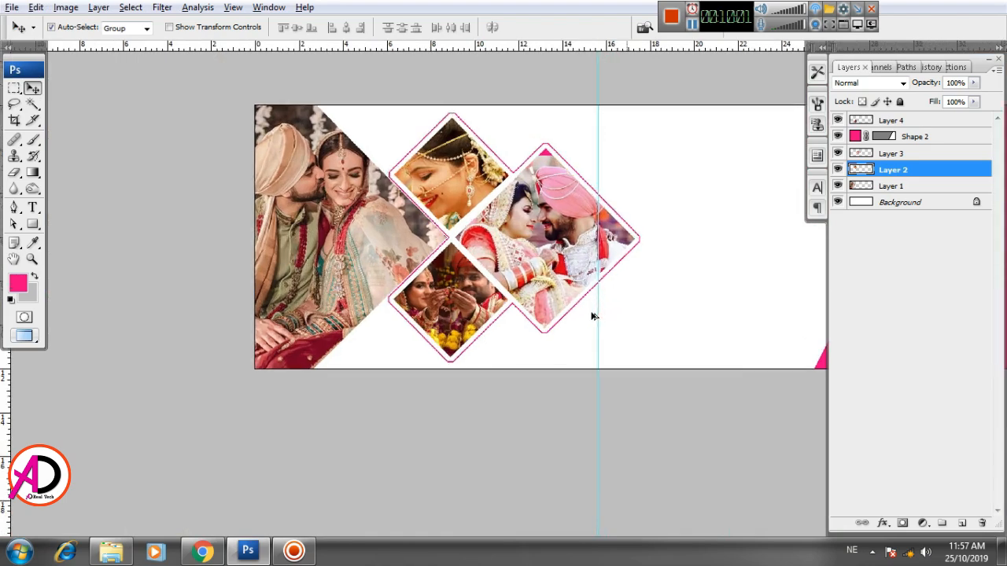
Select the slanted pink Shape 2 at the end of the spread
{"action": "scroll", "coordinate": [590, 315], "scroll_direction": "down", "scroll_amount": 2}
{"action": "scroll", "coordinate": [621, 341], "scroll_direction": "up", "scroll_amount": 1}
{"action": "left_click_drag", "start_coordinate": [621, 341], "coordinate": [498, 345]}
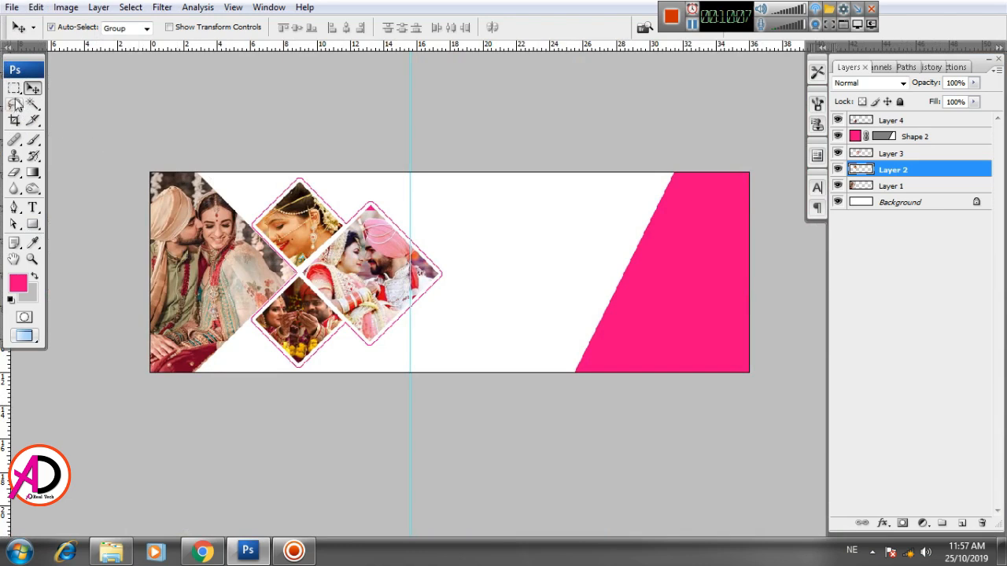
{"action": "left_click", "coordinate": [449, 272]}
{"action": "left_click", "coordinate": [632, 301]}
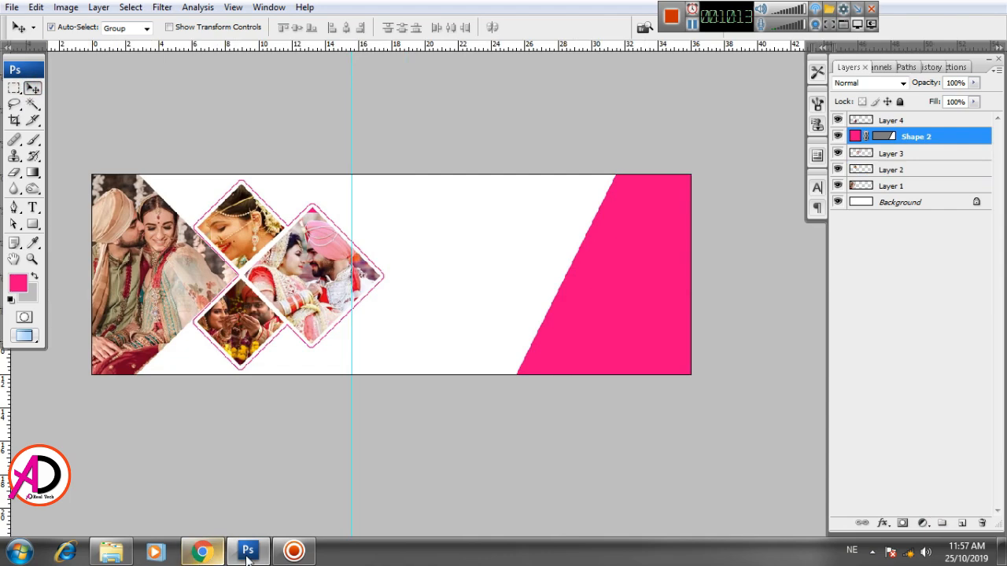
{"action": "left_click", "coordinate": [637, 294]}
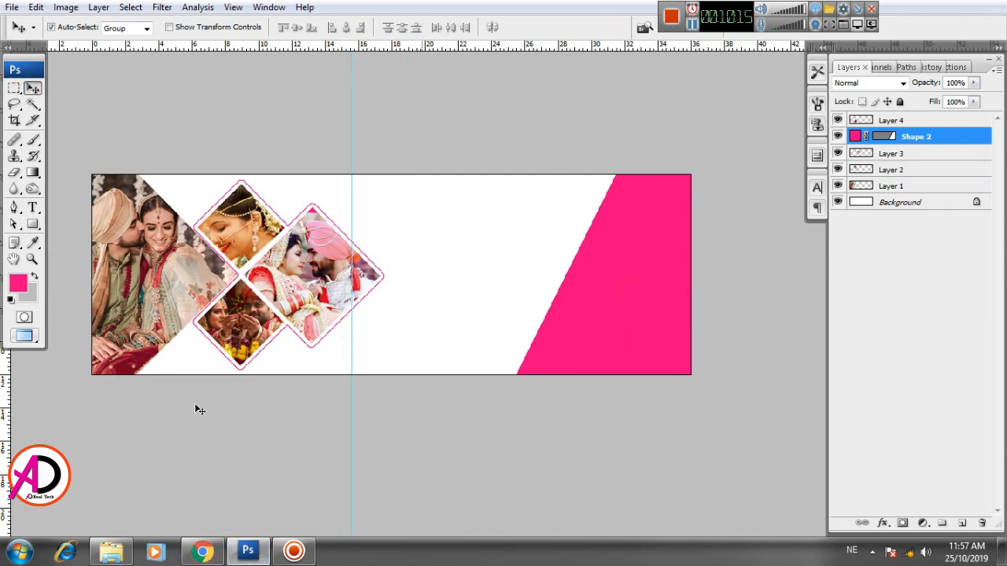
Preview the garlanded couple portrait in the wedding folder, open it in Photoshop, copy the whole image, and close it
{"action": "left_click", "coordinate": [111, 551]}
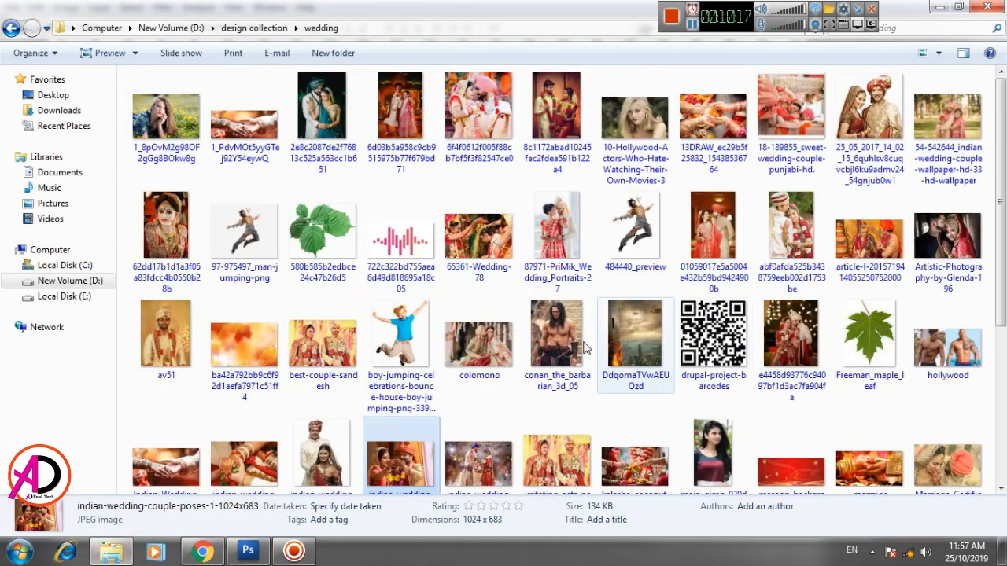
{"action": "double_click", "coordinate": [564, 122]}
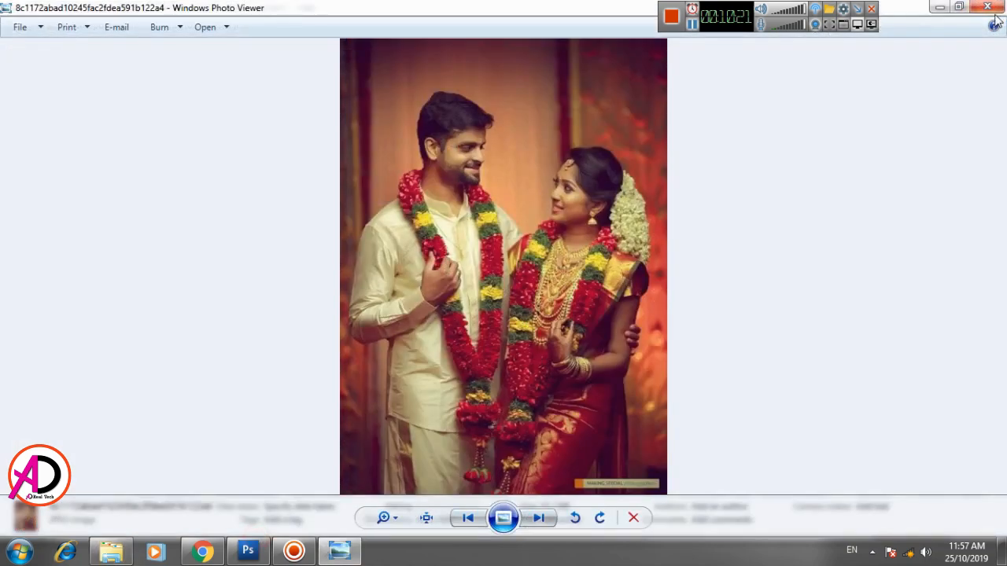
{"action": "left_click", "coordinate": [989, 9]}
{"action": "left_click_drag", "start_coordinate": [547, 146], "coordinate": [628, 288]}
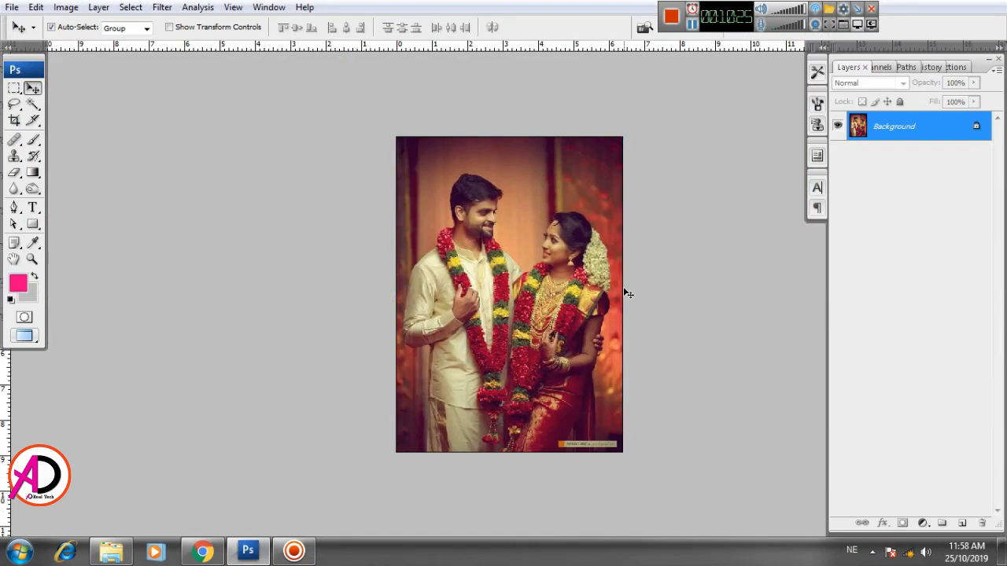
{"action": "key", "text": "ctrl+a"}
{"action": "key", "text": "ctrl+c"}
{"action": "key", "text": "ctrl+w"}
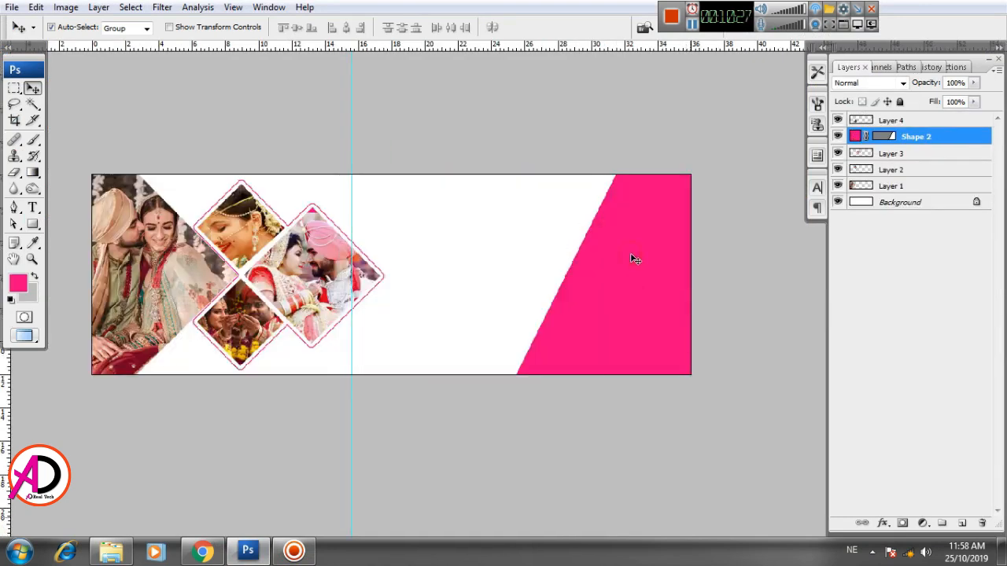
Paste the garlanded couple portrait above Shape 2 and scale it to about 508% so it covers the pink area
{"action": "key", "text": "ctrl+v"}
{"action": "left_click_drag", "start_coordinate": [425, 276], "coordinate": [748, 152]}
{"action": "key", "text": "ctrl+t"}
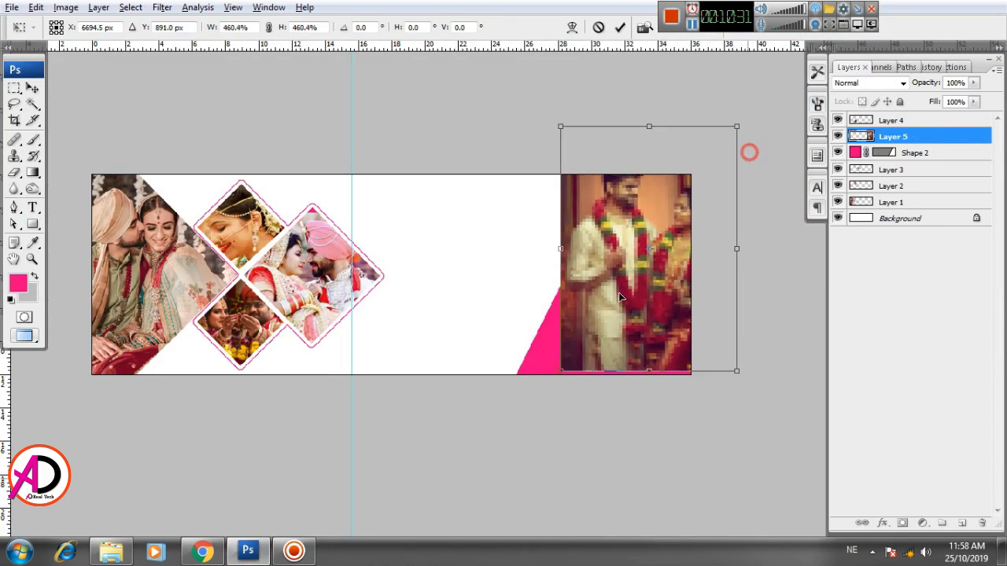
{"action": "left_click_drag", "start_coordinate": [608, 301], "coordinate": [587, 324]}
{"action": "left_click_drag", "start_coordinate": [711, 155], "coordinate": [723, 148]}
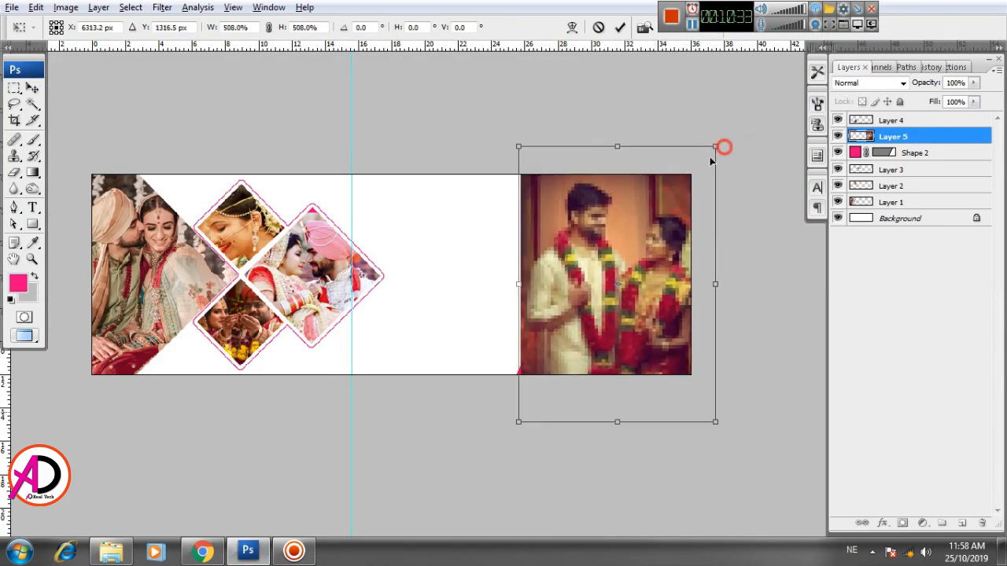
{"action": "key", "text": "Return"}
{"action": "right_click", "coordinate": [645, 265]}
{"action": "left_click", "coordinate": [572, 307]}
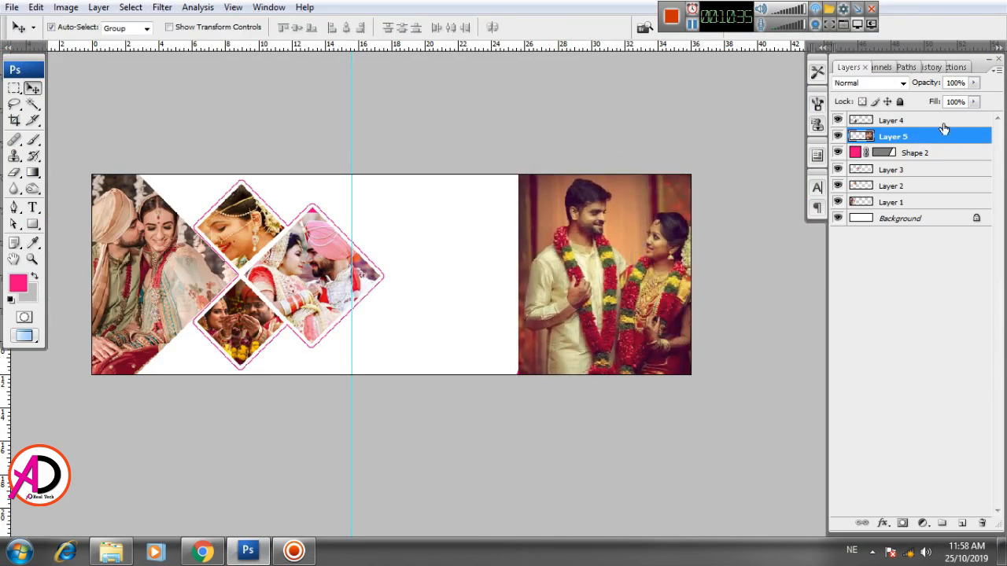
Clip the garlanded couple photo to Shape 2, then try shifting it and rotating it about 8.8°
{"action": "right_click", "coordinate": [930, 137]}
{"action": "left_click", "coordinate": [912, 299]}
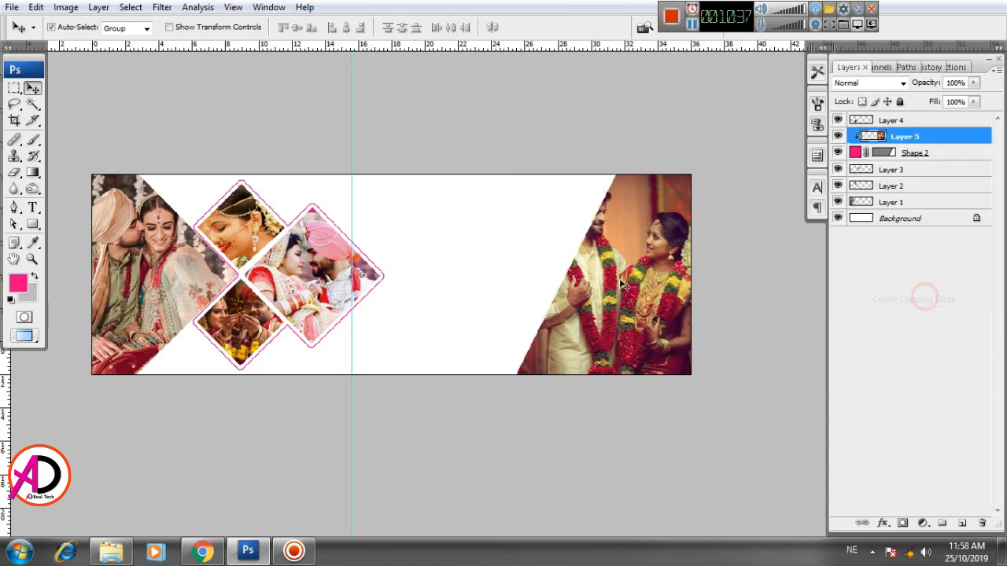
{"action": "left_click_drag", "start_coordinate": [650, 293], "coordinate": [649, 298]}
{"action": "key", "text": "ctrl+t"}
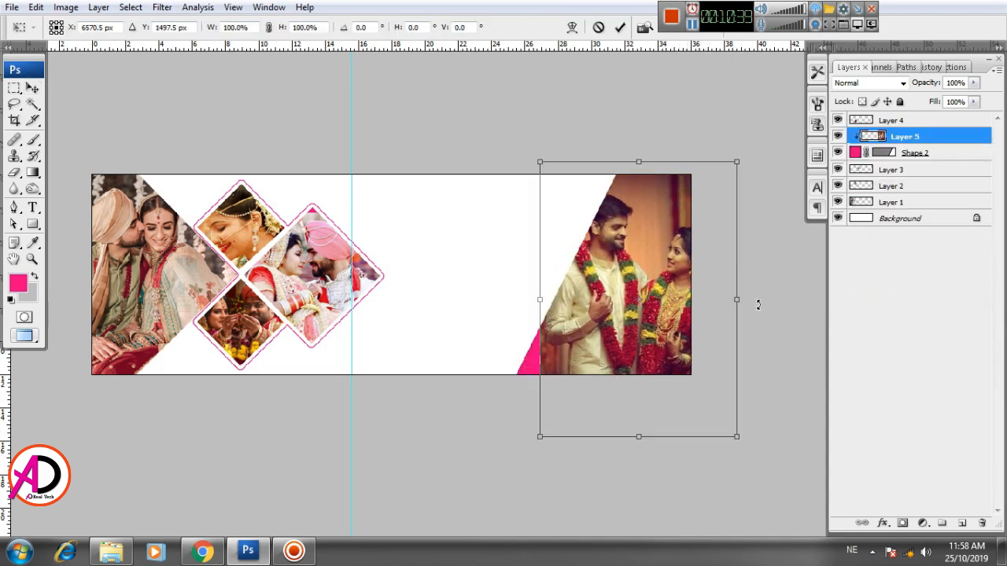
{"action": "left_click_drag", "start_coordinate": [760, 301], "coordinate": [753, 330]}
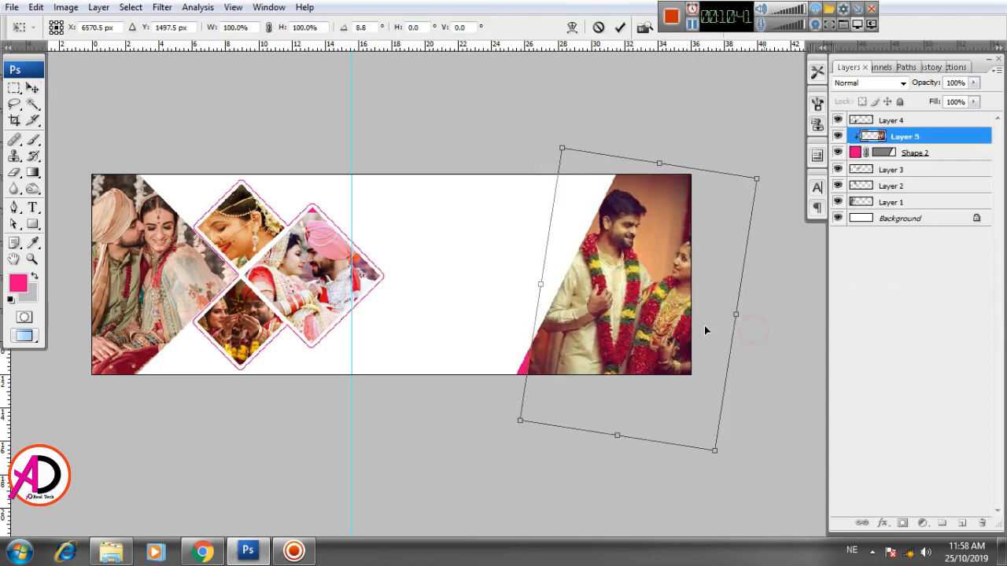
{"action": "double_click", "coordinate": [663, 300]}
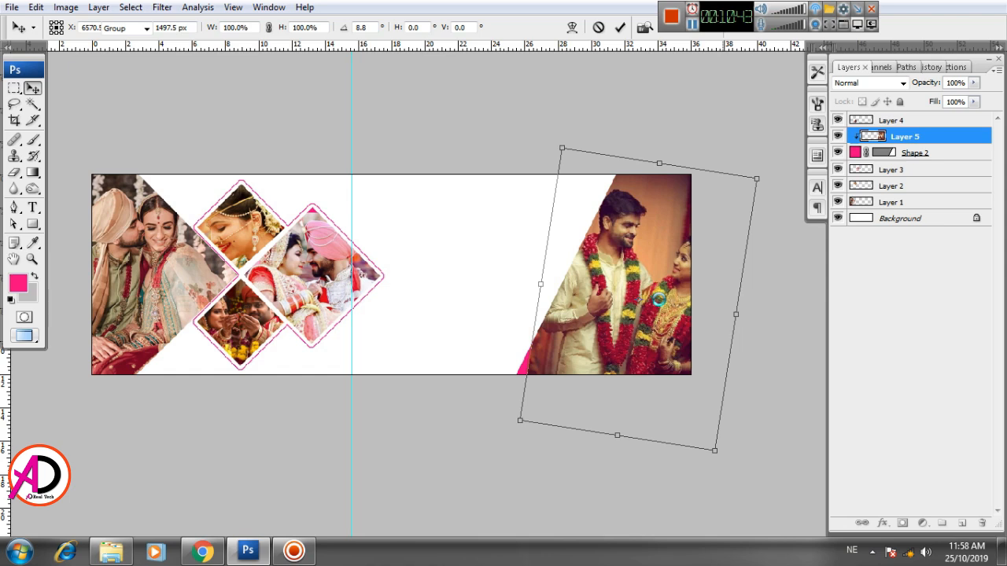
{"action": "key", "text": "ctrl+alt+z"}
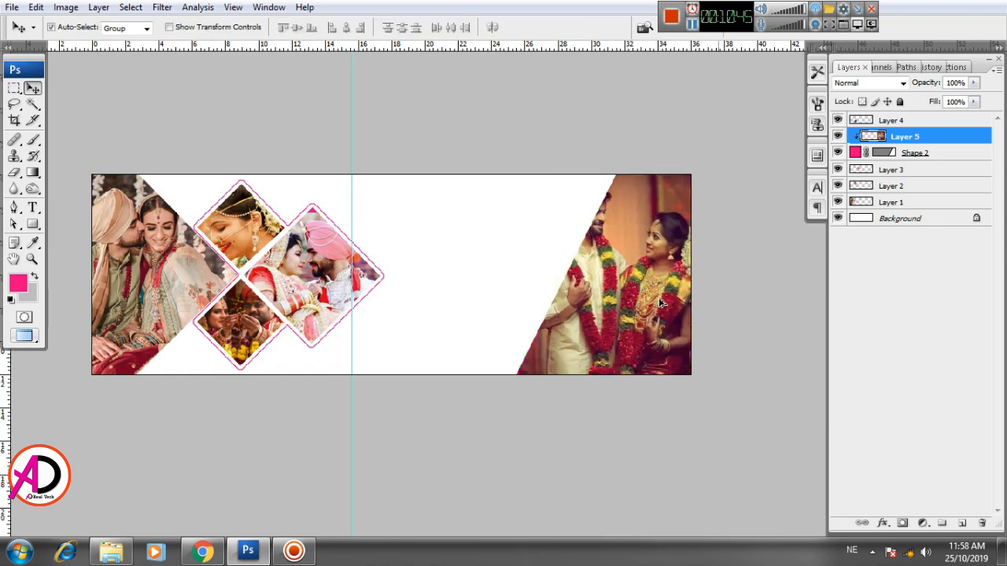
Release the garlanded couple photo's clipping mask and delete its layer
{"action": "key", "text": "ctrl+alt+g"}
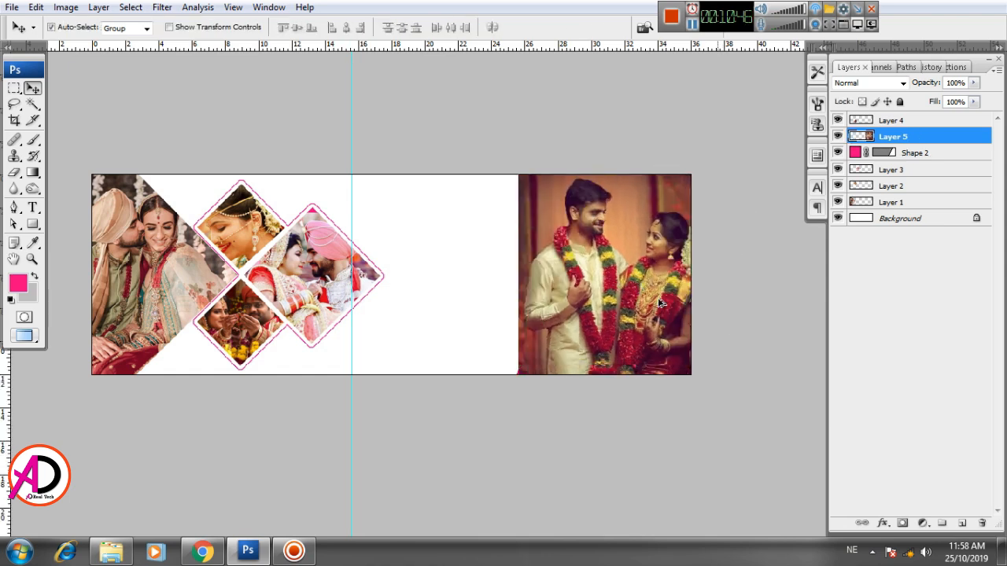
{"action": "right_click", "coordinate": [916, 140]}
{"action": "left_click", "coordinate": [903, 197]}
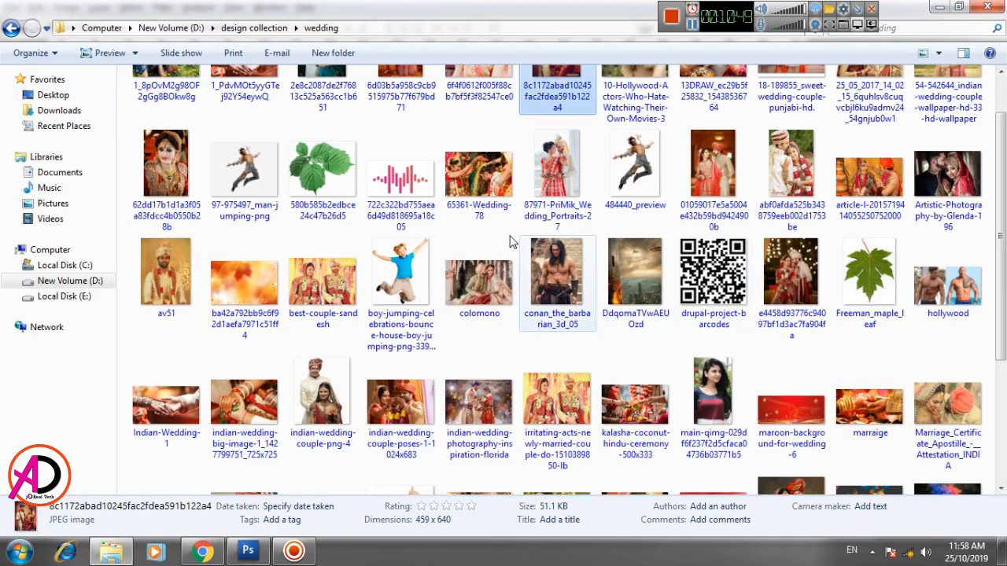
Open the outdoor park couple photo from the wedding folder, copy the whole image, and paste it into the album above Shape 2
{"action": "scroll", "coordinate": [510, 241], "scroll_direction": "up", "scroll_amount": 1}
{"action": "left_click_drag", "start_coordinate": [952, 122], "coordinate": [374, 307]}
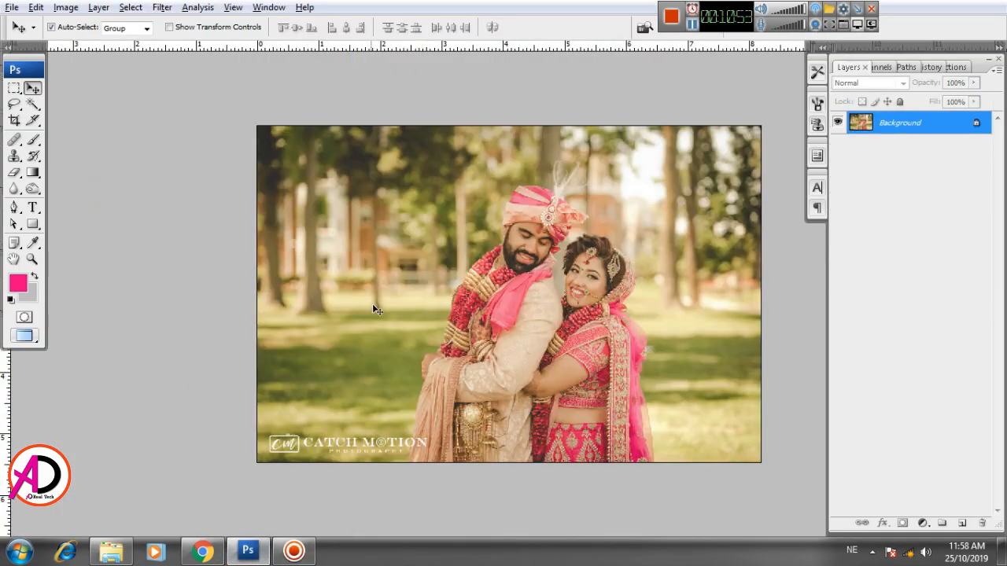
{"action": "key", "text": "ctrl+a"}
{"action": "key", "text": "ctrl+c"}
{"action": "key", "text": "ctrl+Tab"}
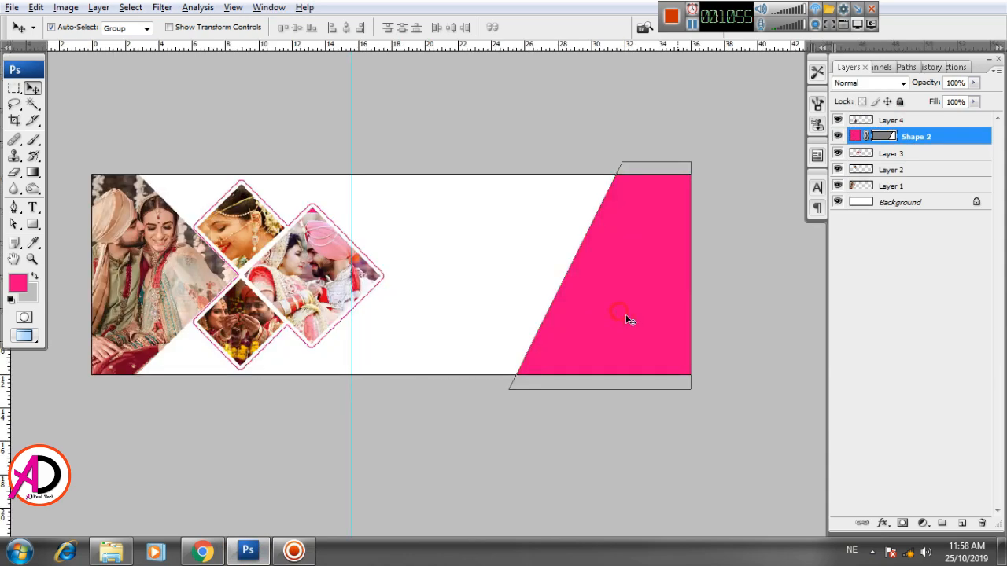
{"action": "key", "text": "ctrl+v"}
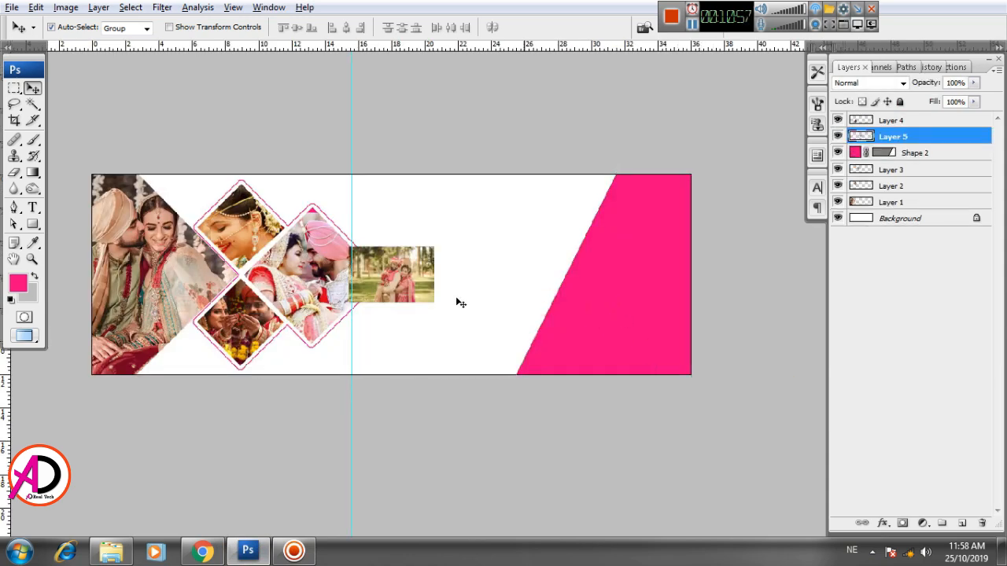
Move the park couple photo over the pink shape and scale it proportionally to about 371% to cover it
{"action": "left_click_drag", "start_coordinate": [401, 278], "coordinate": [642, 297]}
{"action": "key", "text": "ctrl+t"}
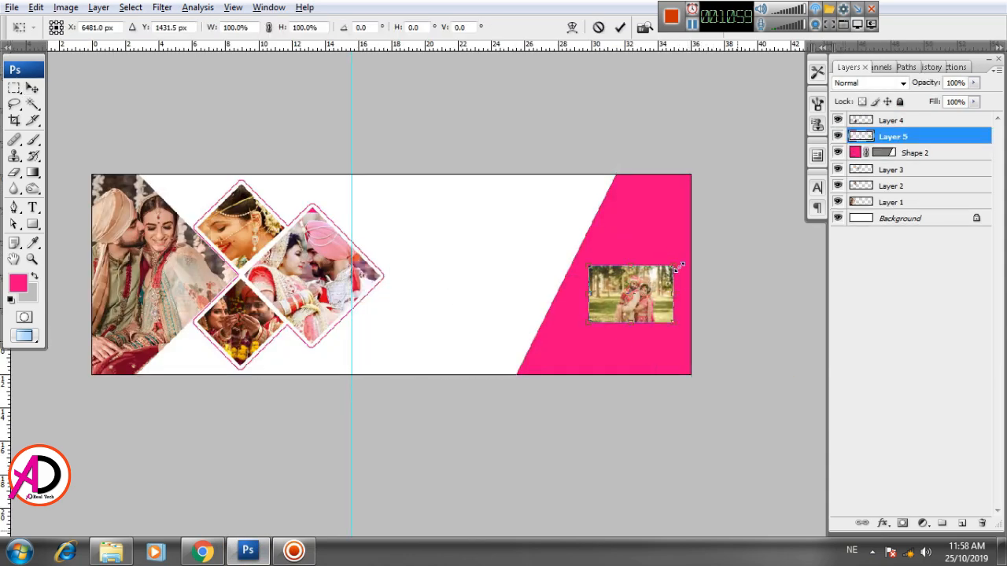
{"action": "left_click_drag", "start_coordinate": [678, 267], "coordinate": [764, 146]}
{"action": "mouse_move", "coordinate": [683, 215]}
{"action": "left_mouse_down"}
{"action": "mouse_move", "coordinate": [680, 198]}
{"action": "mouse_move", "coordinate": [675, 210]}
{"action": "left_mouse_up"}
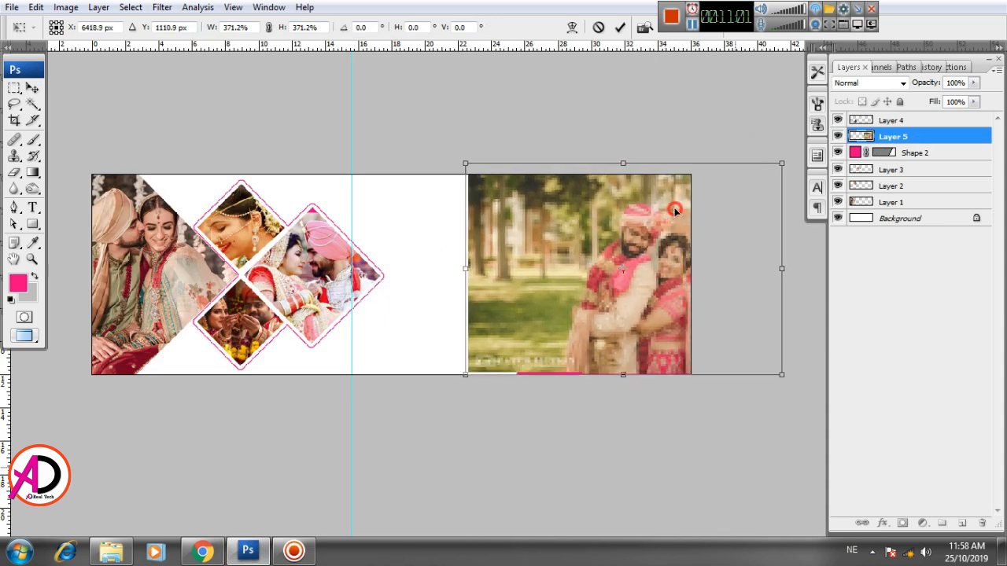
{"action": "key", "text": "Return"}
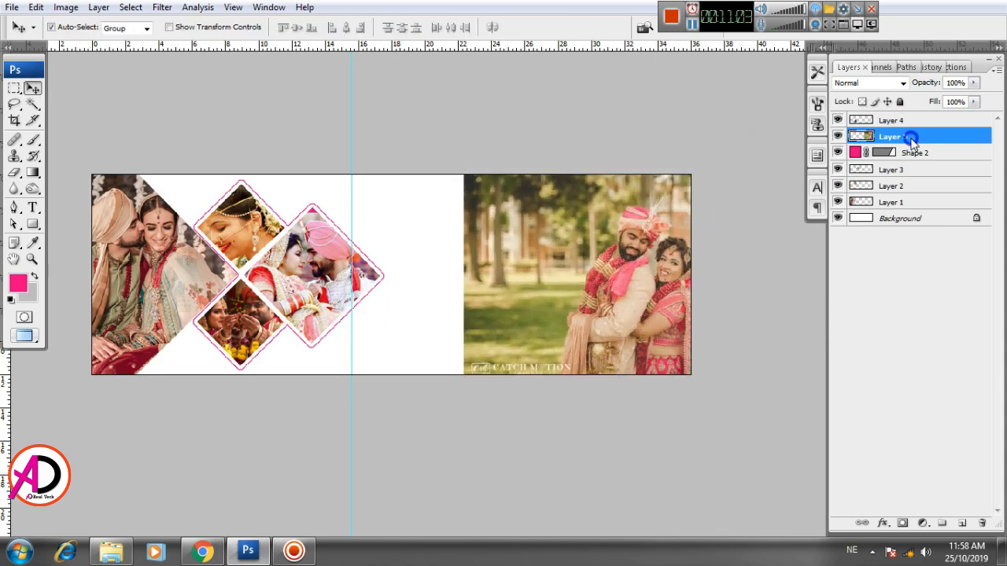
Clip the park couple photo to Shape 2 and shift it so both people sit inside the slanted frame
{"action": "right_click", "coordinate": [911, 138]}
{"action": "left_click", "coordinate": [908, 305]}
{"action": "left_click_drag", "start_coordinate": [632, 307], "coordinate": [626, 307]}
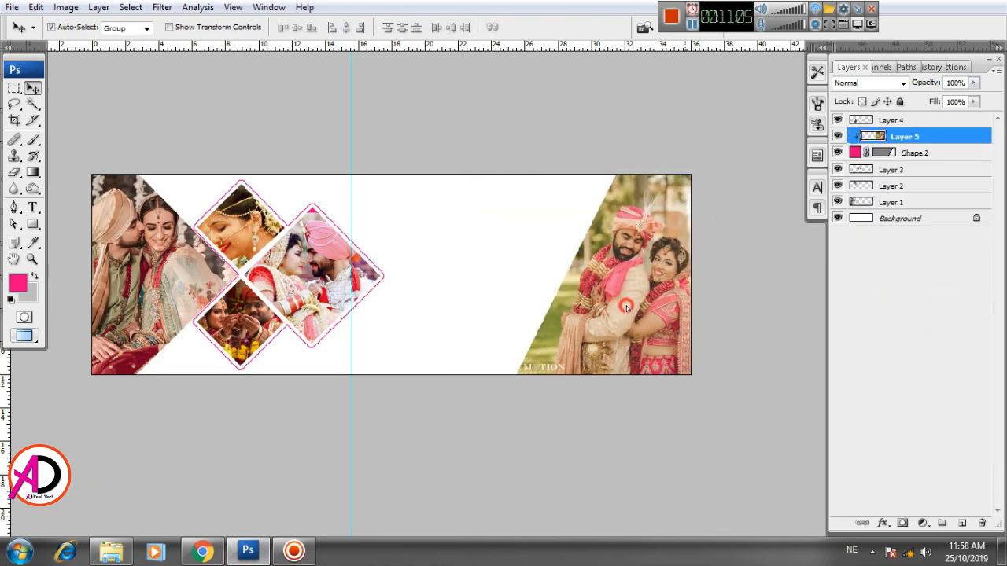
{"action": "left_click_drag", "start_coordinate": [686, 363], "coordinate": [666, 366]}
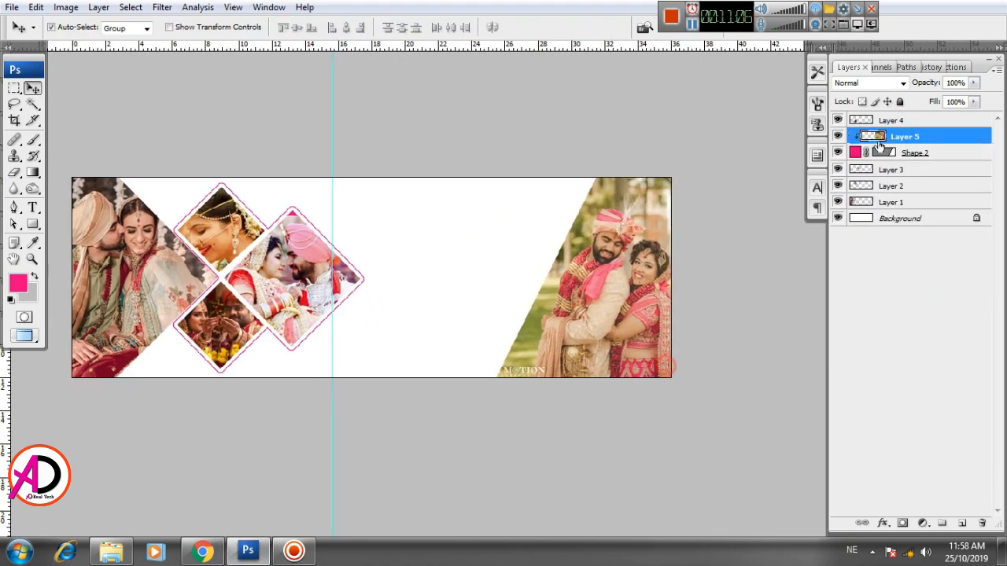
Merge the clipped park couple photo with Shape 2 into a single layer
{"action": "left_click", "coordinate": [937, 156]}
{"action": "left_click", "coordinate": [935, 138], "text": "shift"}
{"action": "right_click", "coordinate": [934, 139]}
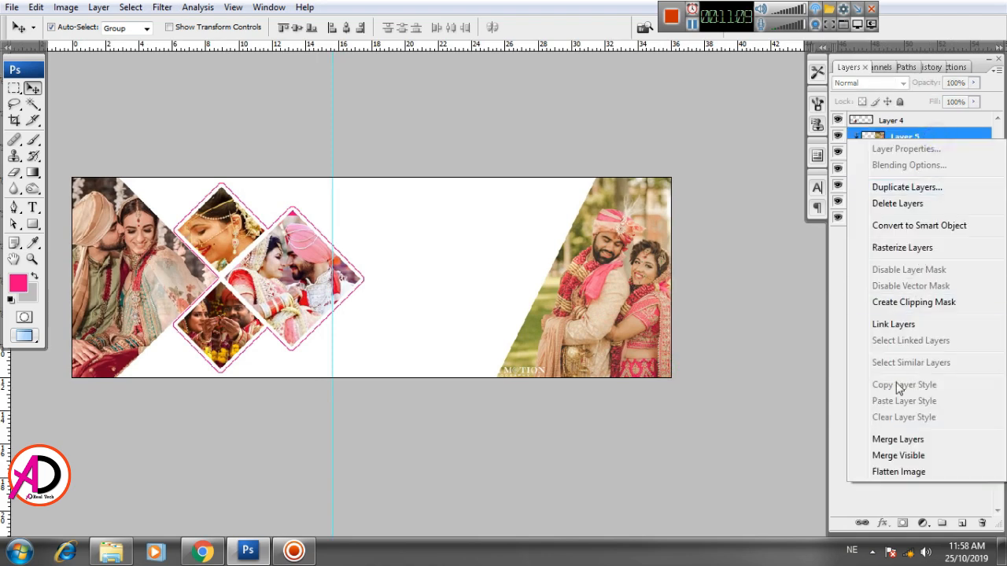
{"action": "left_click", "coordinate": [897, 440]}
{"action": "left_click_drag", "start_coordinate": [682, 409], "coordinate": [620, 395]}
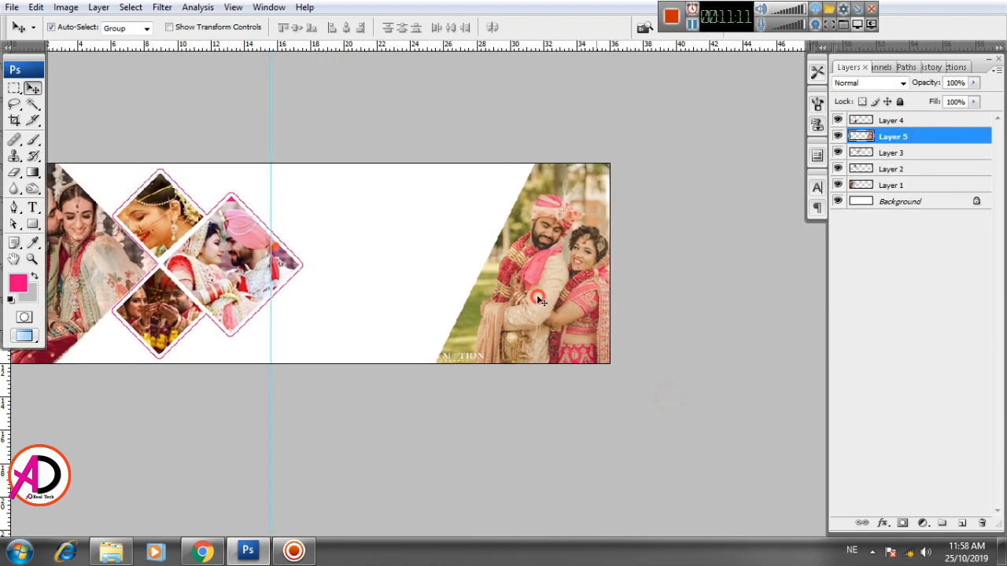
Add a Drop Shadow to Layer 5 with a -16° angle, 80 px distance and Normal blend mode
{"action": "left_click", "coordinate": [880, 523]}
{"action": "left_click", "coordinate": [909, 369]}
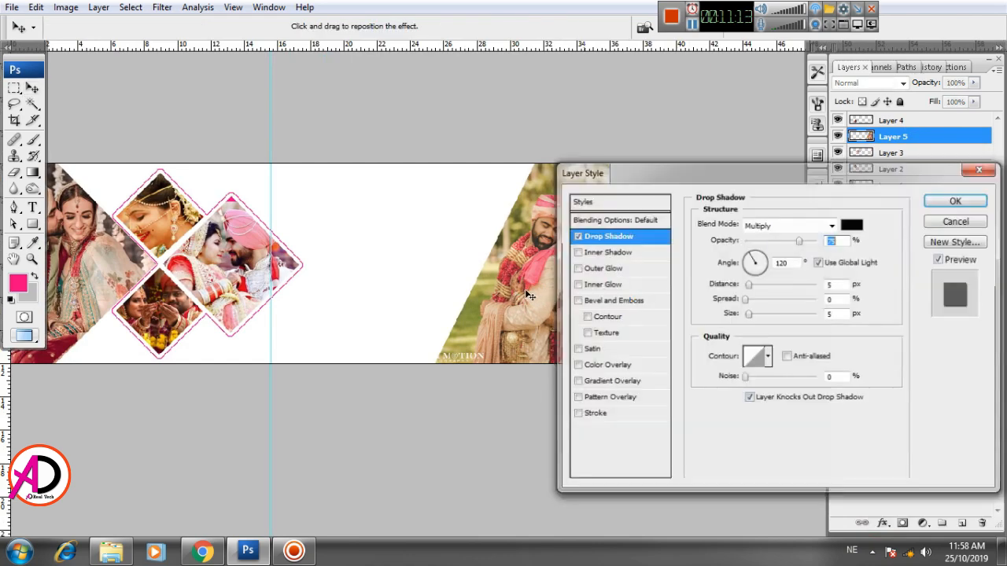
{"action": "left_click_drag", "start_coordinate": [528, 296], "coordinate": [501, 285]}
{"action": "left_click", "coordinate": [797, 227]}
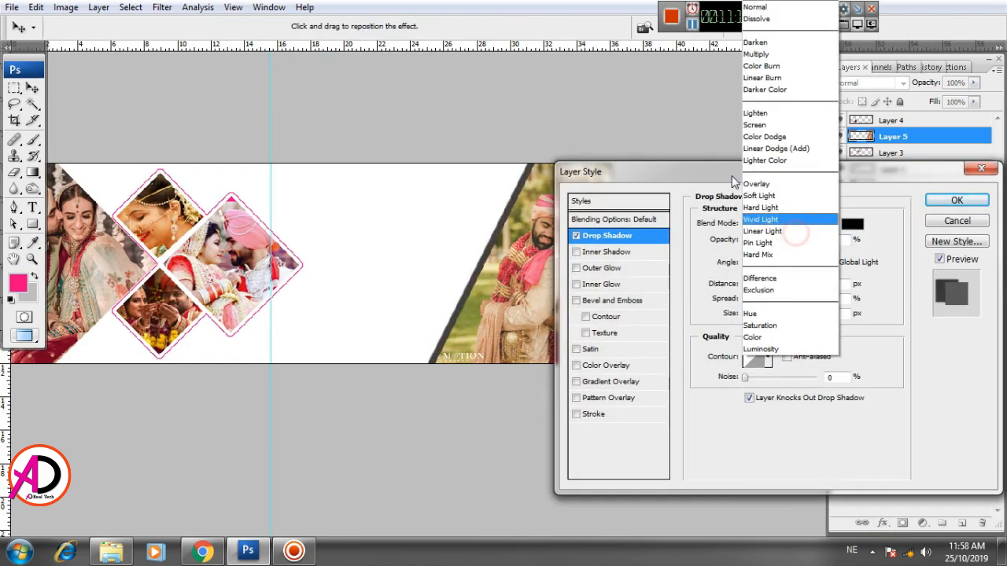
{"action": "left_click", "coordinate": [775, 8]}
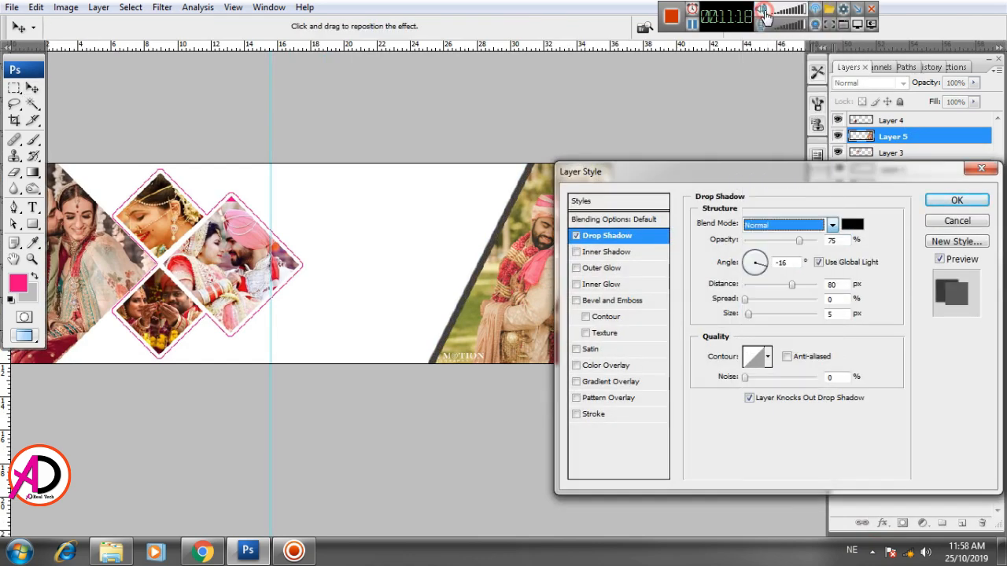
Set Layer 5's drop shadow colour to bright red and apply the layer style
{"action": "left_click", "coordinate": [852, 226]}
{"action": "left_click_drag", "start_coordinate": [260, 349], "coordinate": [295, 366]}
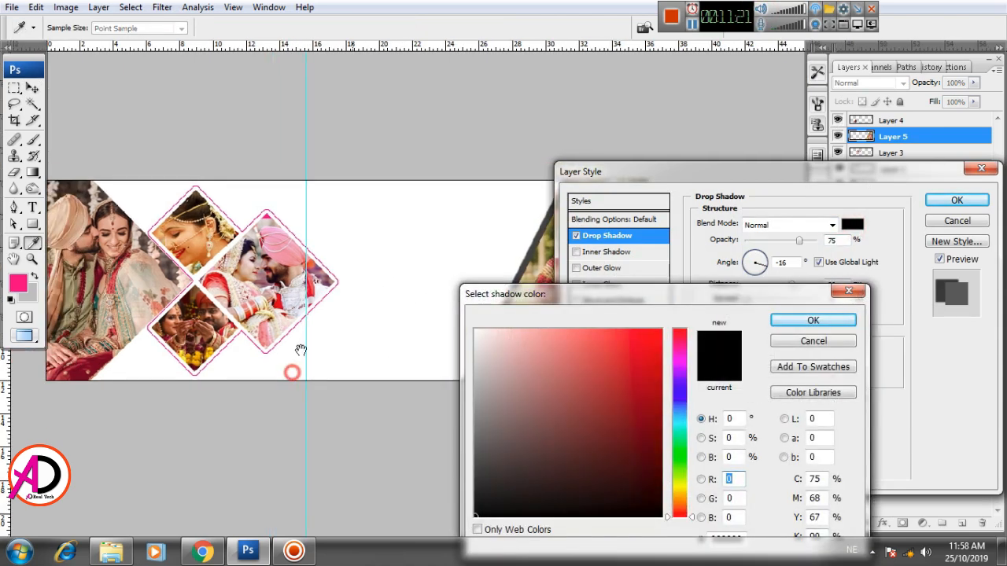
{"action": "left_click", "coordinate": [319, 304]}
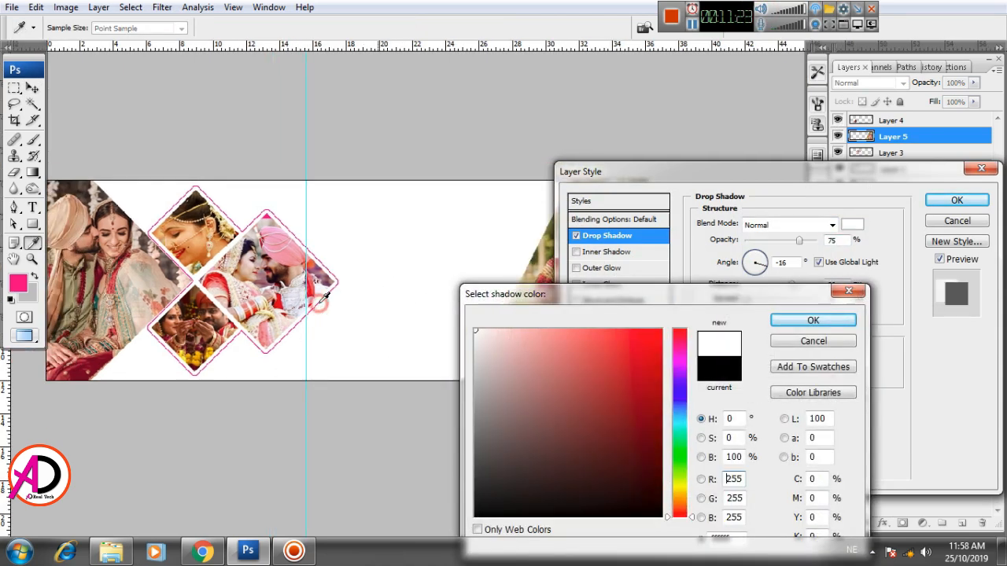
{"action": "left_click", "coordinate": [320, 301]}
{"action": "left_click", "coordinate": [657, 367]}
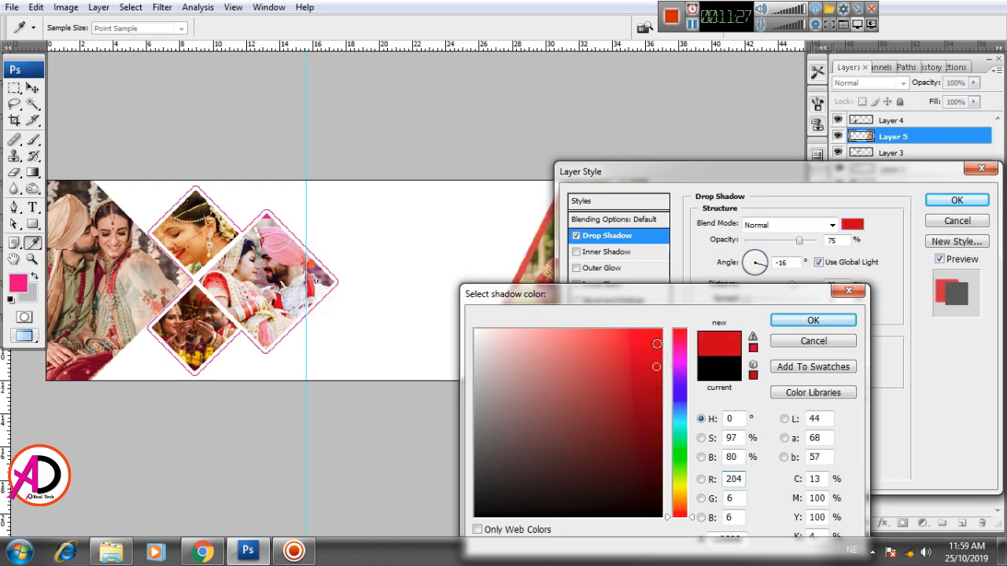
{"action": "left_click_drag", "start_coordinate": [656, 344], "coordinate": [663, 326]}
{"action": "left_click", "coordinate": [813, 321]}
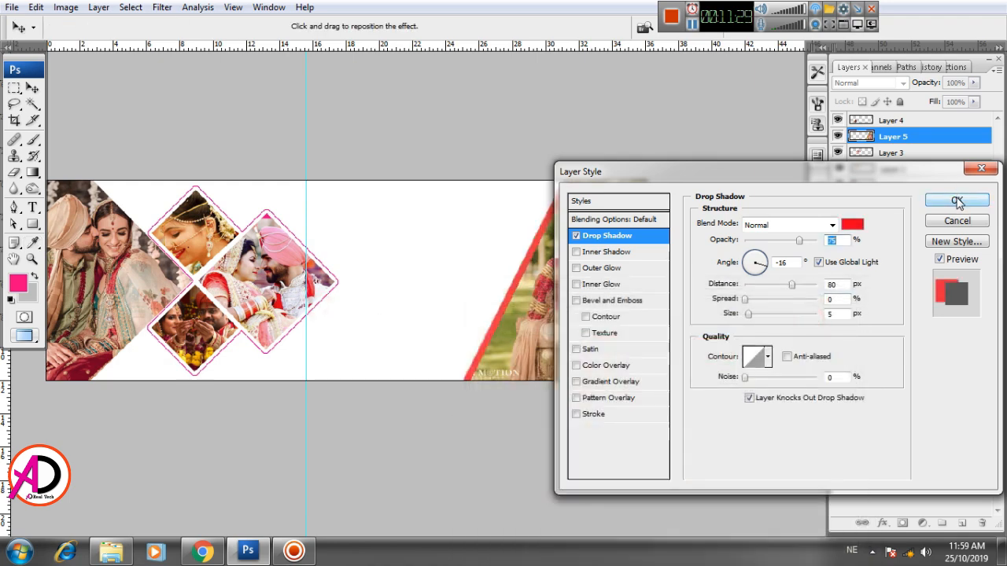
{"action": "left_click", "coordinate": [957, 202]}
{"action": "left_click_drag", "start_coordinate": [554, 389], "coordinate": [508, 391]}
{"action": "scroll", "coordinate": [515, 395], "scroll_direction": "down", "scroll_amount": 1}
{"action": "left_click_drag", "start_coordinate": [448, 344], "coordinate": [588, 376]}
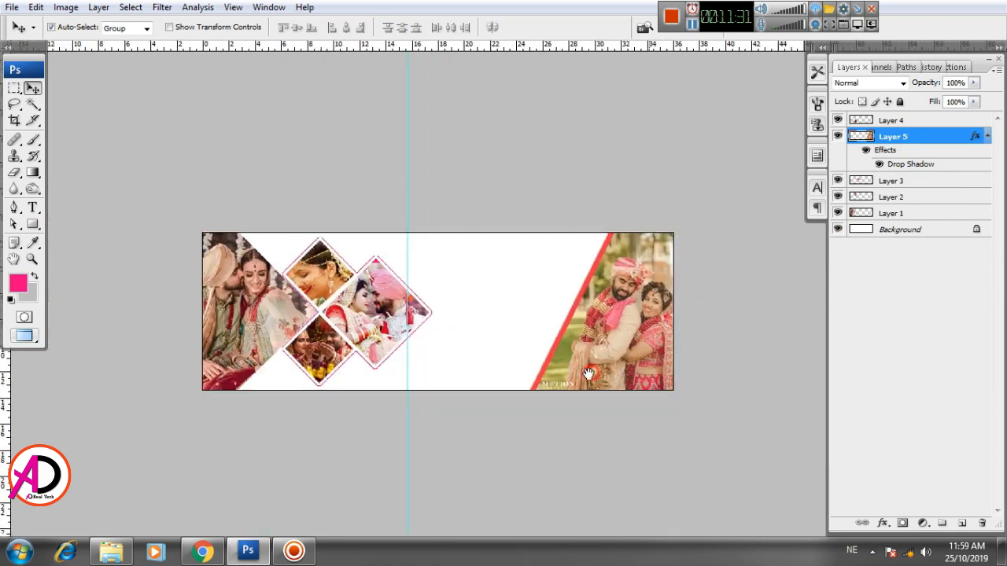
Draw a pink square shape layer in the blank area between the diamond photos and the slanted couple photo
{"action": "scroll", "coordinate": [590, 375], "scroll_direction": "up", "scroll_amount": 1}
{"action": "left_click_drag", "start_coordinate": [659, 381], "coordinate": [571, 413]}
{"action": "scroll", "coordinate": [591, 389], "scroll_direction": "up", "scroll_amount": 1}
{"action": "left_click_drag", "start_coordinate": [524, 376], "coordinate": [562, 378]}
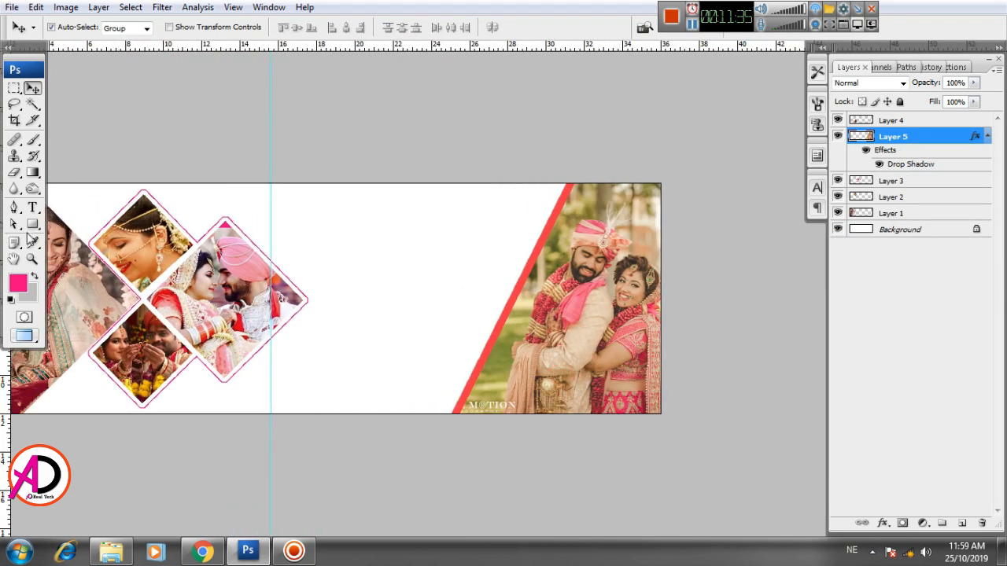
{"action": "left_click", "coordinate": [32, 224]}
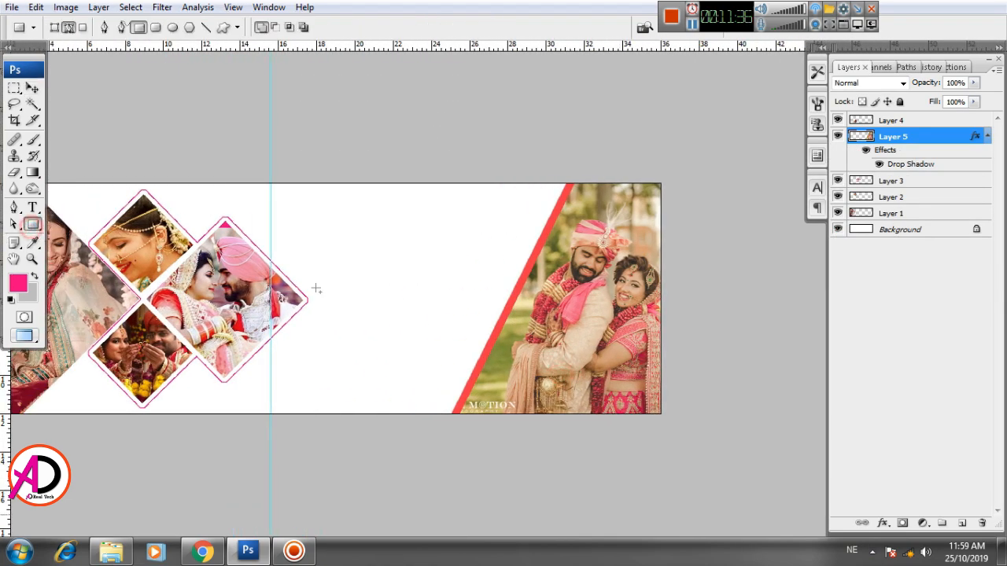
{"action": "left_click", "coordinate": [53, 26]}
{"action": "left_click_drag", "start_coordinate": [352, 224], "coordinate": [458, 309]}
{"action": "left_click", "coordinate": [32, 88]}
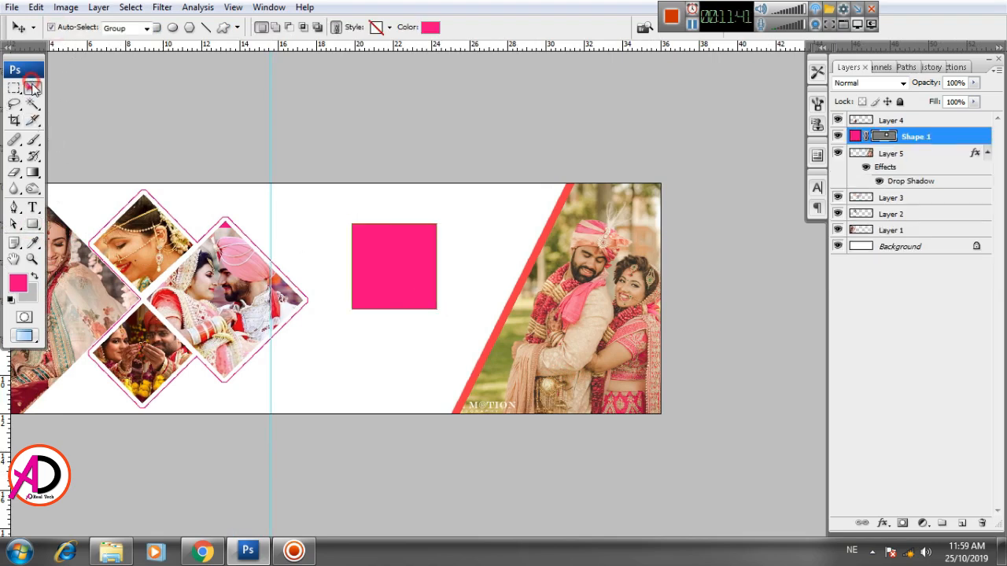
{"action": "left_click", "coordinate": [449, 263]}
{"action": "left_click_drag", "start_coordinate": [409, 278], "coordinate": [407, 290]}
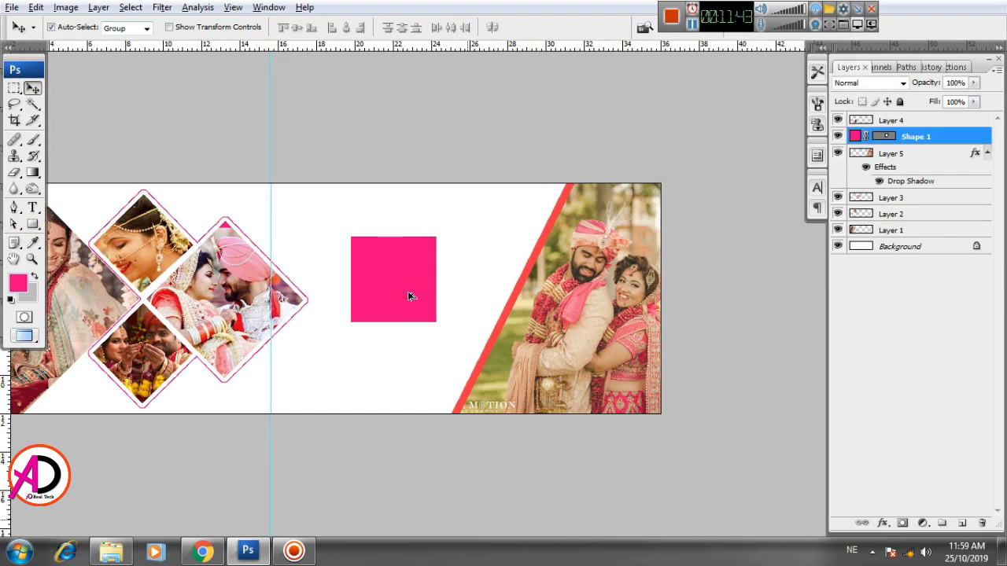
{"action": "scroll", "coordinate": [408, 290], "scroll_direction": "up", "scroll_amount": 1}
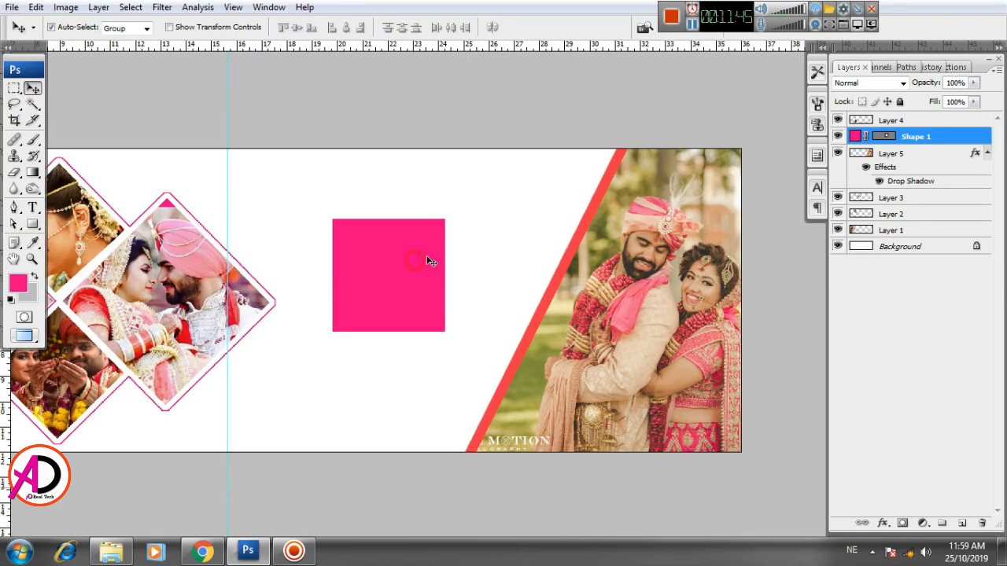
Scale the pink square to about 23.4% and move it below the notch between the lower and right-hand diamond photos
{"action": "key", "text": "ctrl+t"}
{"action": "left_click_drag", "start_coordinate": [445, 220], "coordinate": [124, 416]}
{"action": "left_click_drag", "start_coordinate": [301, 366], "coordinate": [523, 286]}
{"action": "scroll", "coordinate": [446, 347], "scroll_direction": "up", "scroll_amount": 3}
{"action": "scroll", "coordinate": [445, 347], "scroll_direction": "up", "scroll_amount": 1}
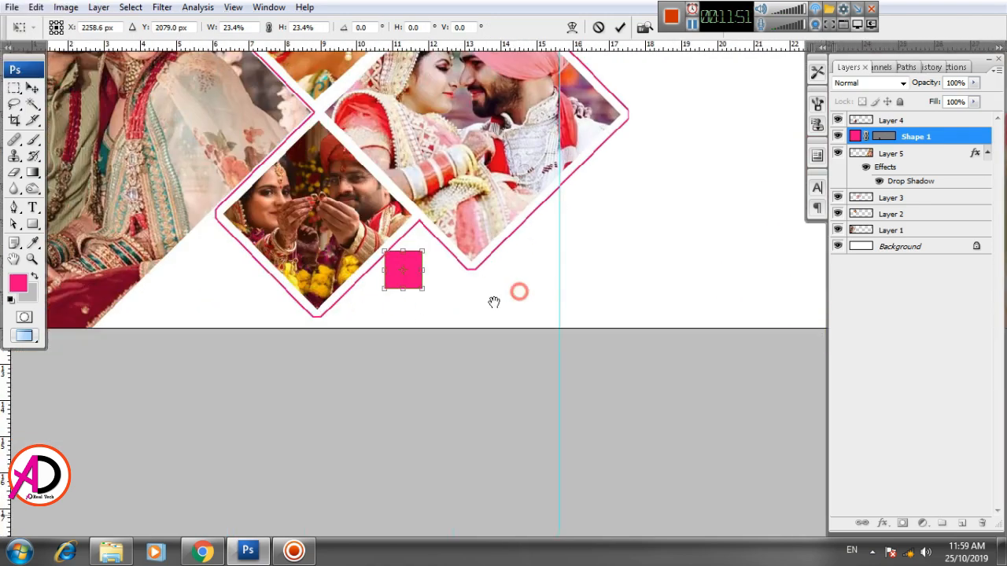
Rotate the small pink square about 45° and fit it into the notch between the two diamond outlines
{"action": "left_click_drag", "start_coordinate": [457, 291], "coordinate": [428, 331]}
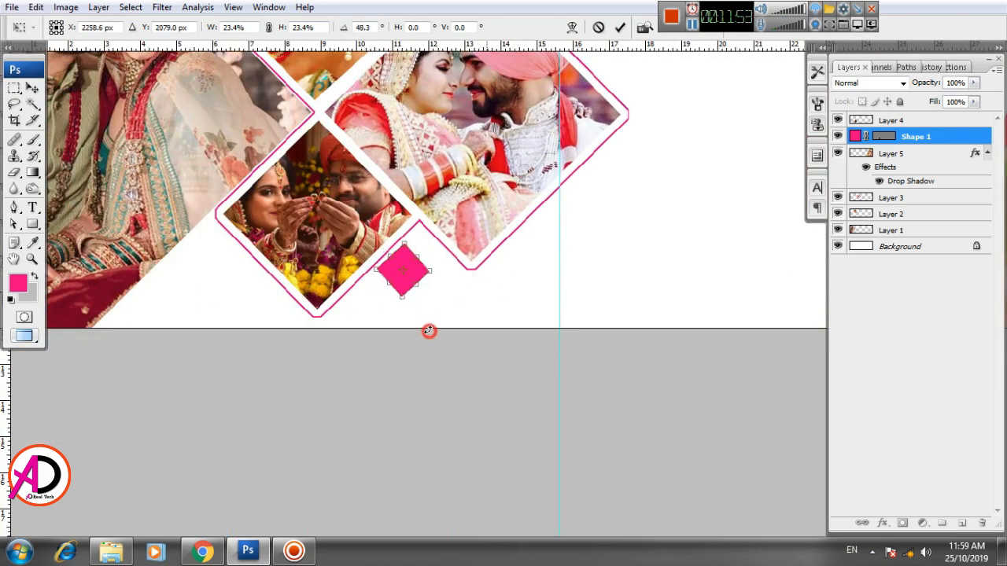
{"action": "left_click_drag", "start_coordinate": [415, 277], "coordinate": [424, 259]}
{"action": "key", "text": "Left"}
{"action": "key", "text": "Left"}
{"action": "key", "text": "Left"}
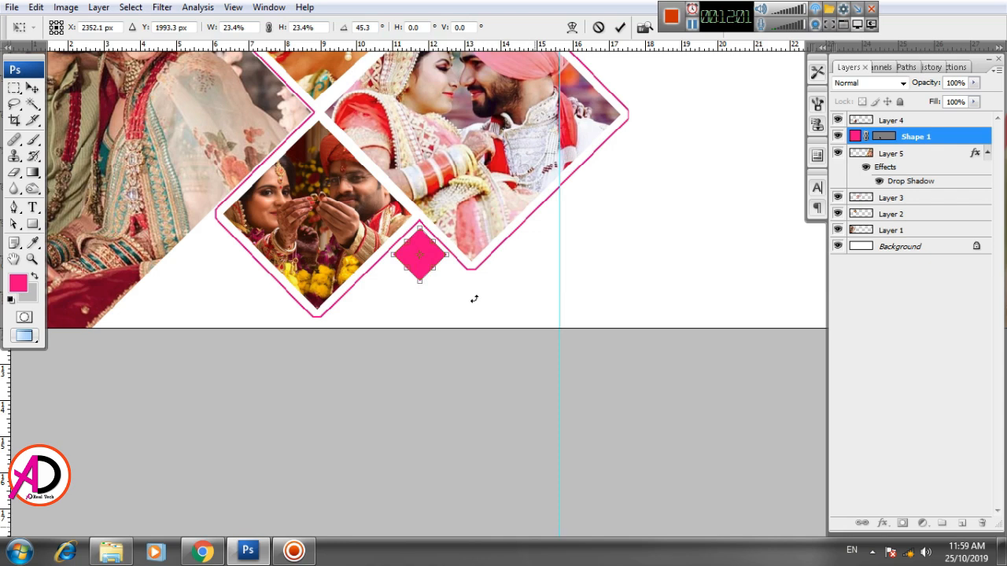
{"action": "key", "text": "Return"}
Duplicate the small pink diamond, scale the copy to about 64% and place it against the original's lower-right edge
{"action": "scroll", "coordinate": [441, 283], "scroll_direction": "down", "scroll_amount": 1}
{"action": "left_click_drag", "start_coordinate": [431, 233], "coordinate": [472, 252]}
{"action": "key", "text": "ctrl+t"}
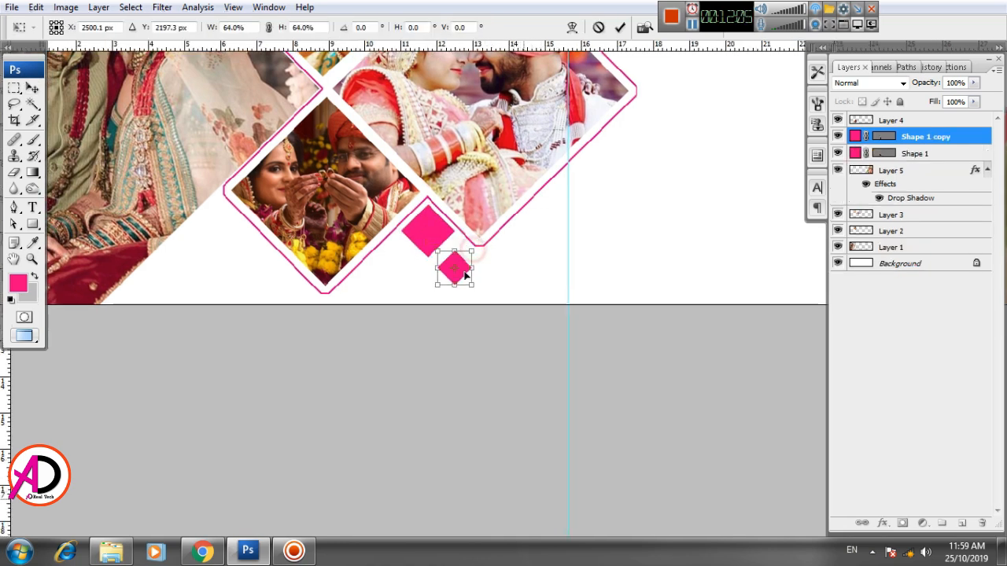
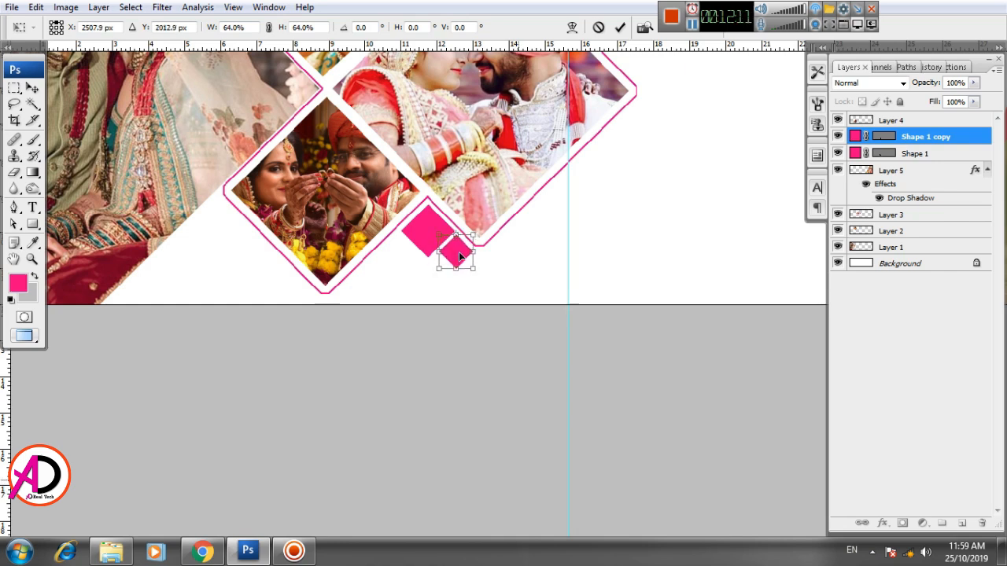
{"action": "double_click", "coordinate": [458, 251]}
Open the orange autumn-leaf image from the wedding folder in Photoshop and copy the whole picture
{"action": "left_click_drag", "start_coordinate": [524, 290], "coordinate": [437, 272]}
{"action": "scroll", "coordinate": [508, 260], "scroll_direction": "down", "scroll_amount": 3}
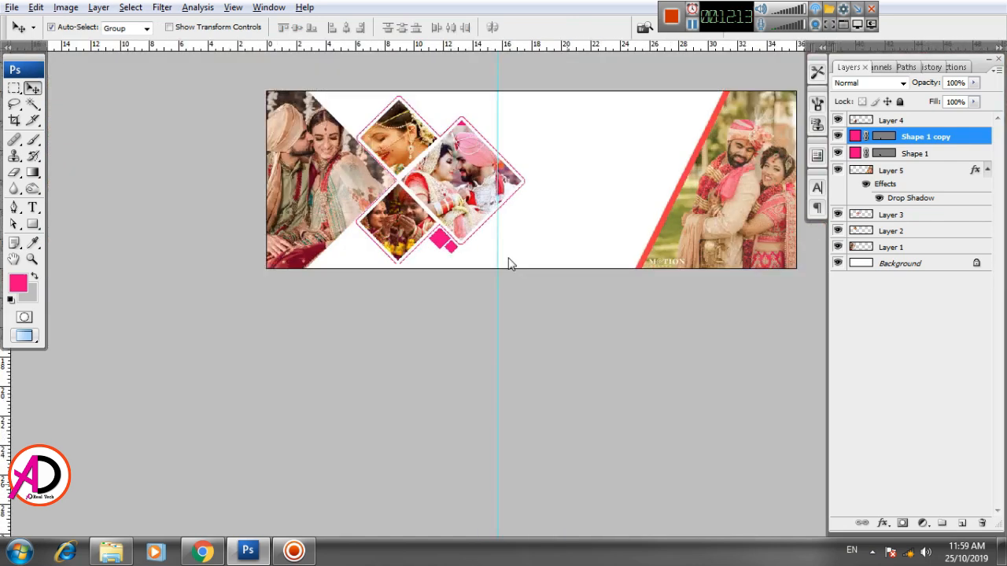
{"action": "left_click_drag", "start_coordinate": [612, 195], "coordinate": [411, 285]}
{"action": "left_click_drag", "start_coordinate": [473, 275], "coordinate": [529, 275]}
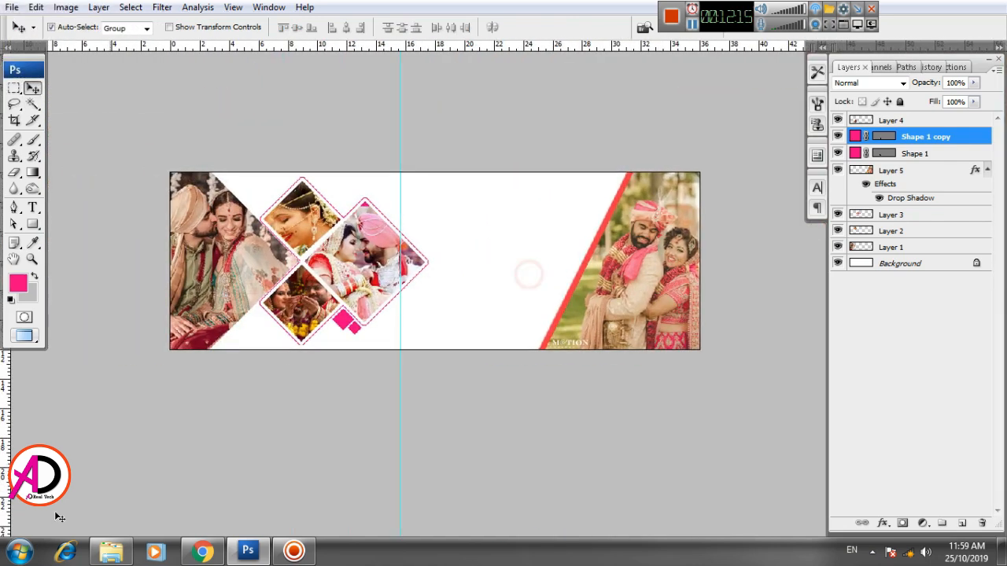
{"action": "left_click", "coordinate": [111, 550]}
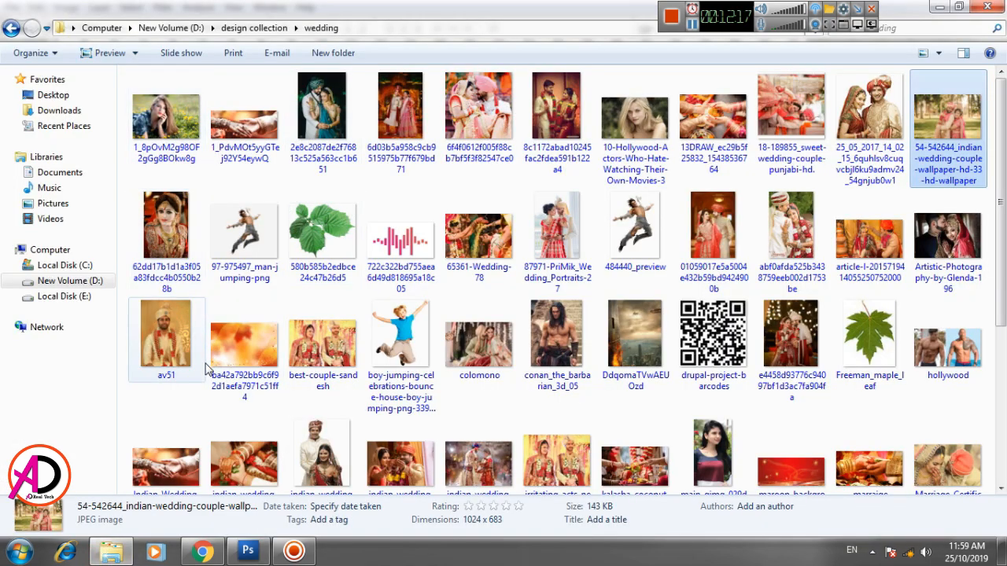
{"action": "left_click_drag", "start_coordinate": [237, 349], "coordinate": [408, 252]}
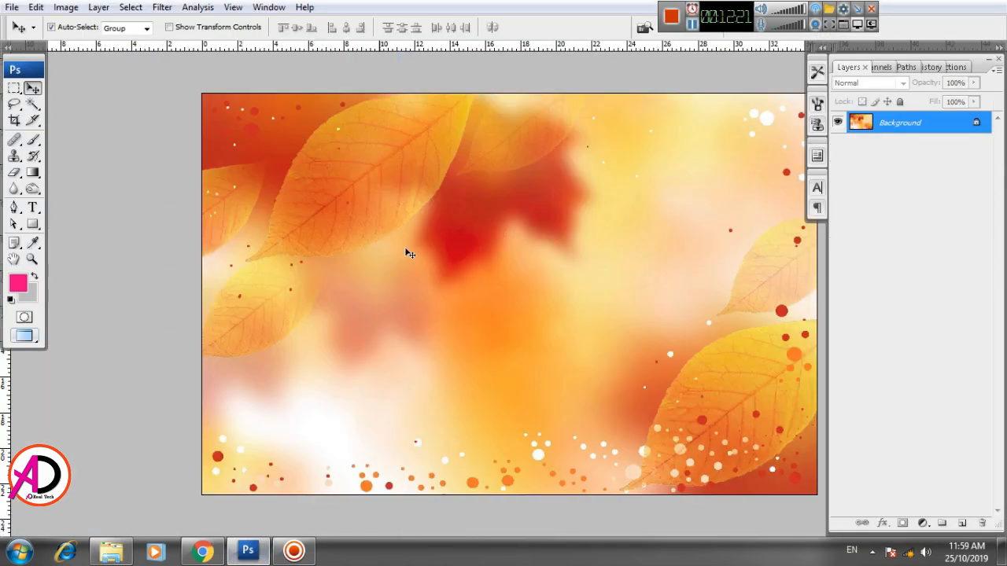
{"action": "left_click_drag", "start_coordinate": [495, 288], "coordinate": [391, 302]}
{"action": "key", "text": "ctrl+a"}
{"action": "key", "text": "ctrl+c"}
{"action": "key", "text": "ctrl+Tab"}
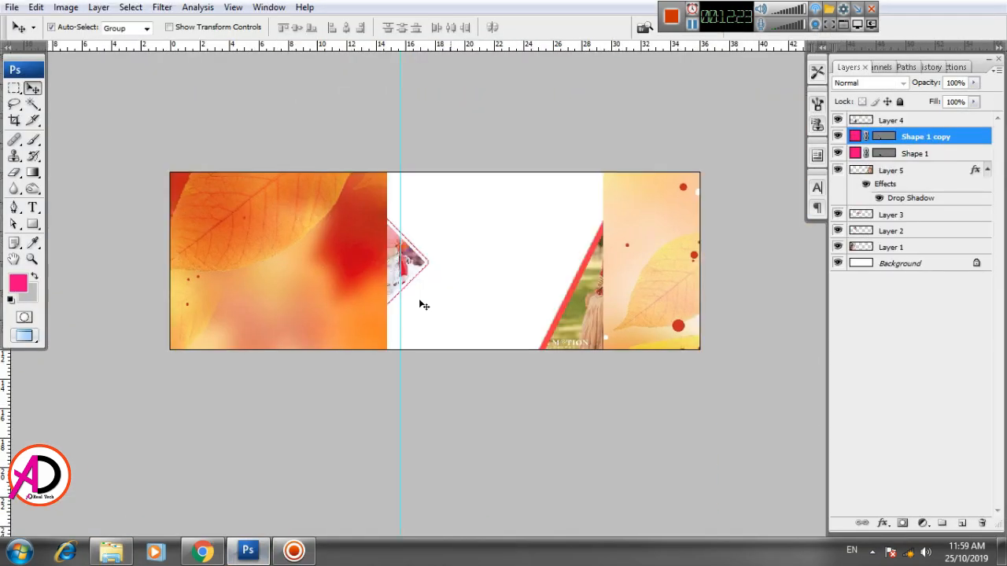
Paste the autumn-leaf image into the album layout directly above the Background layer
{"action": "left_click", "coordinate": [448, 307]}
{"action": "left_click", "coordinate": [916, 266]}
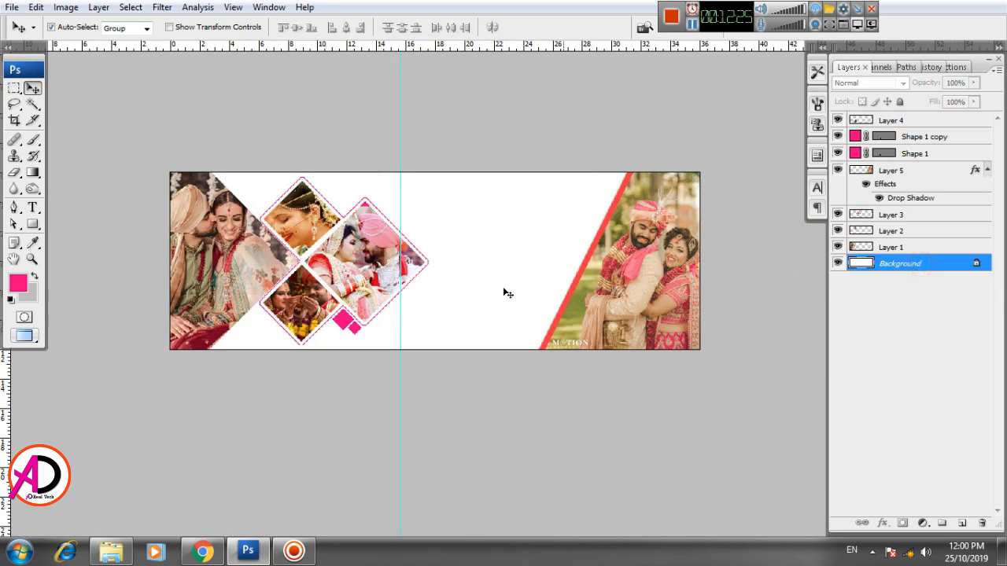
{"action": "left_click", "coordinate": [899, 275]}
{"action": "left_click", "coordinate": [900, 265]}
{"action": "key", "text": "ctrl+v"}
Enlarge the leaf image to about 241% and position it so it fills the area behind the wedding photos
{"action": "key", "text": "ctrl+t"}
{"action": "left_click_drag", "start_coordinate": [526, 206], "coordinate": [735, 152]}
{"action": "left_click_drag", "start_coordinate": [561, 225], "coordinate": [536, 236]}
{"action": "left_click_drag", "start_coordinate": [678, 101], "coordinate": [640, 132]}
{"action": "double_click", "coordinate": [548, 215]}
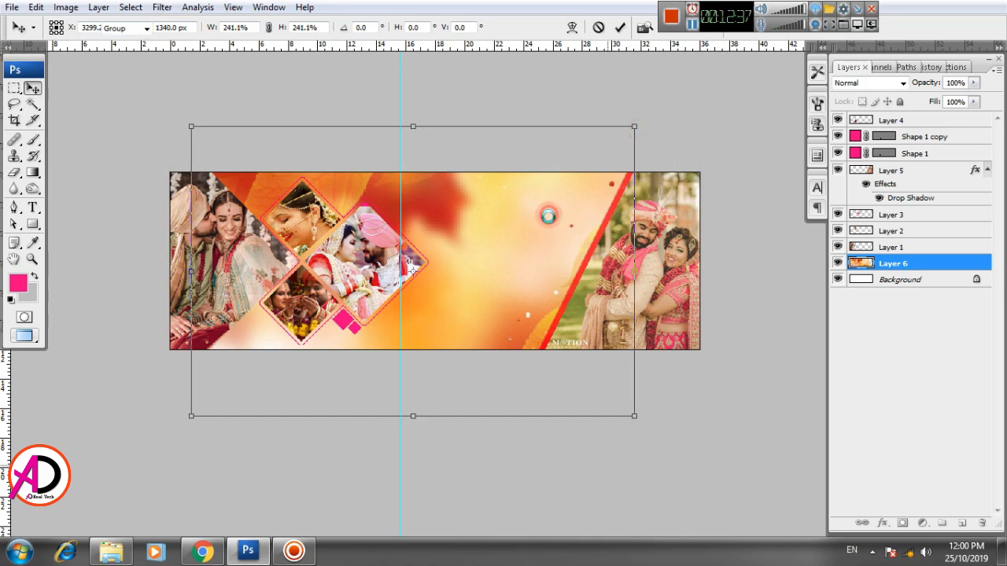
{"action": "double_click", "coordinate": [607, 273]}
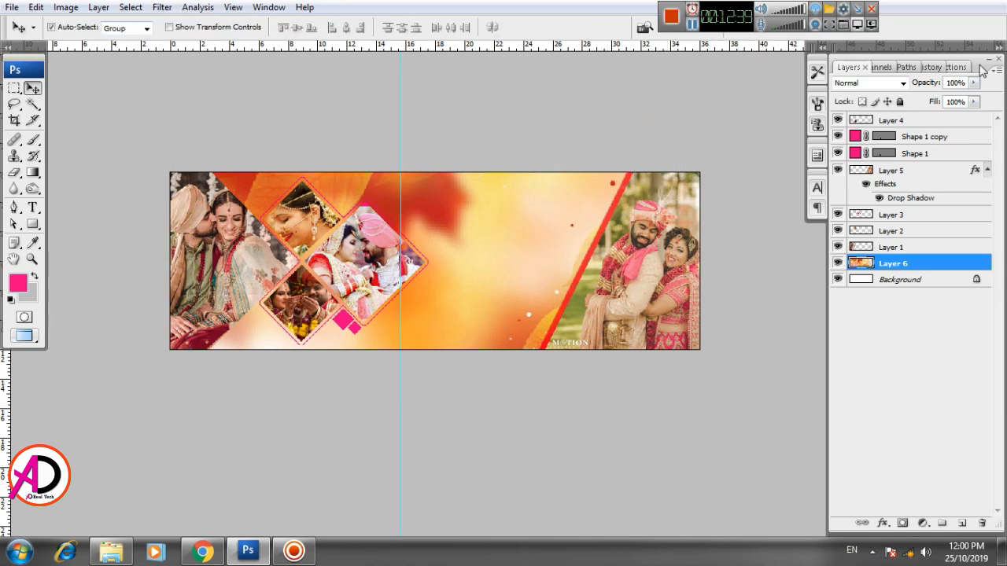
Reduce the opacity of the leaf background on Layer 6 to 28%
{"action": "left_click", "coordinate": [973, 84]}
{"action": "left_click_drag", "start_coordinate": [975, 100], "coordinate": [939, 102]}
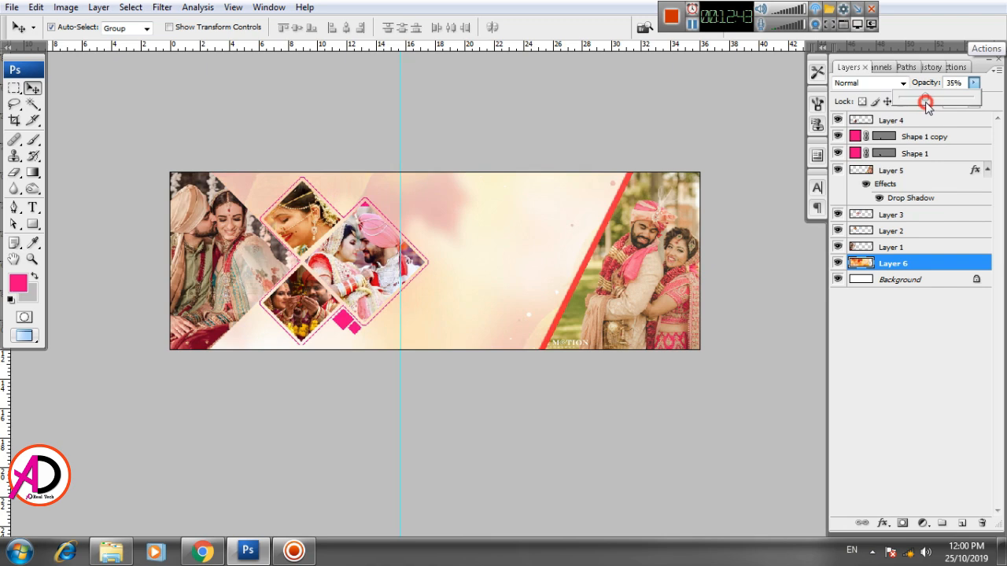
{"action": "left_click_drag", "start_coordinate": [929, 105], "coordinate": [930, 105]}
{"action": "left_click", "coordinate": [32, 88]}
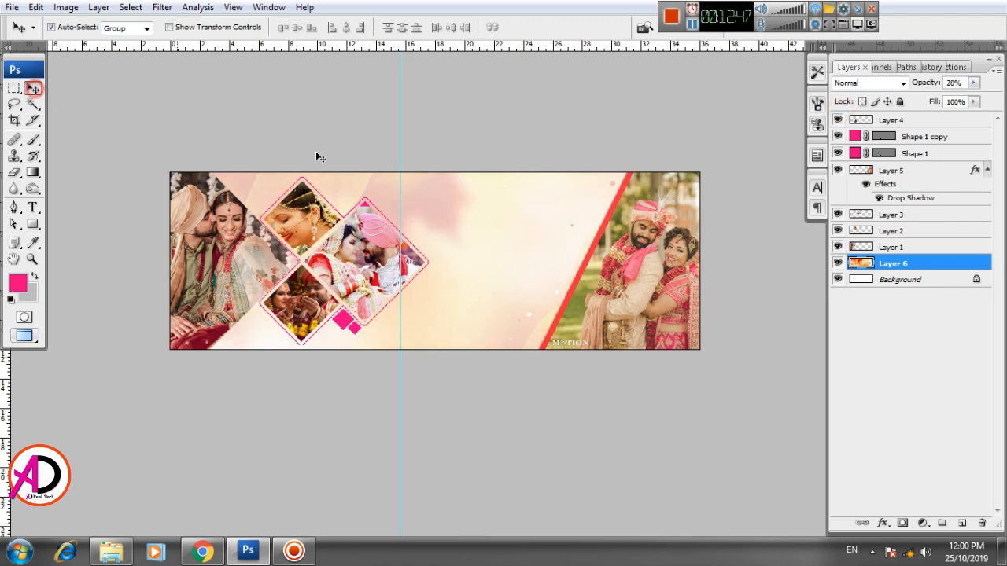
Open the photo of the bride showering yellow rice over the groom and paste it above the leaf background
{"action": "left_click_drag", "start_coordinate": [647, 374], "coordinate": [621, 336]}
{"action": "scroll", "coordinate": [502, 280], "scroll_direction": "up", "scroll_amount": 1}
{"action": "left_click_drag", "start_coordinate": [489, 274], "coordinate": [551, 273]}
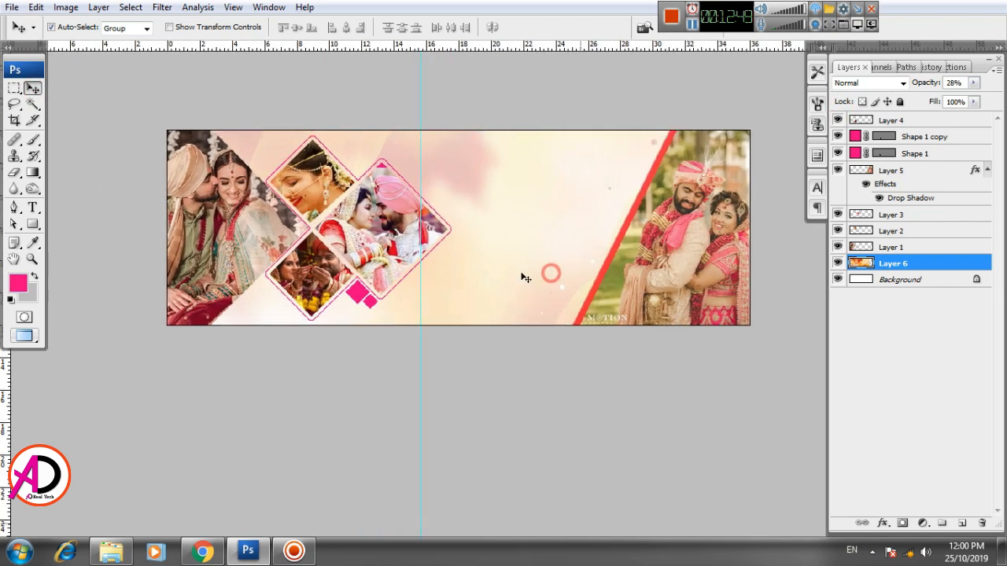
{"action": "key", "text": "alt+Tab"}
{"action": "left_click_drag", "start_coordinate": [495, 244], "coordinate": [489, 285]}
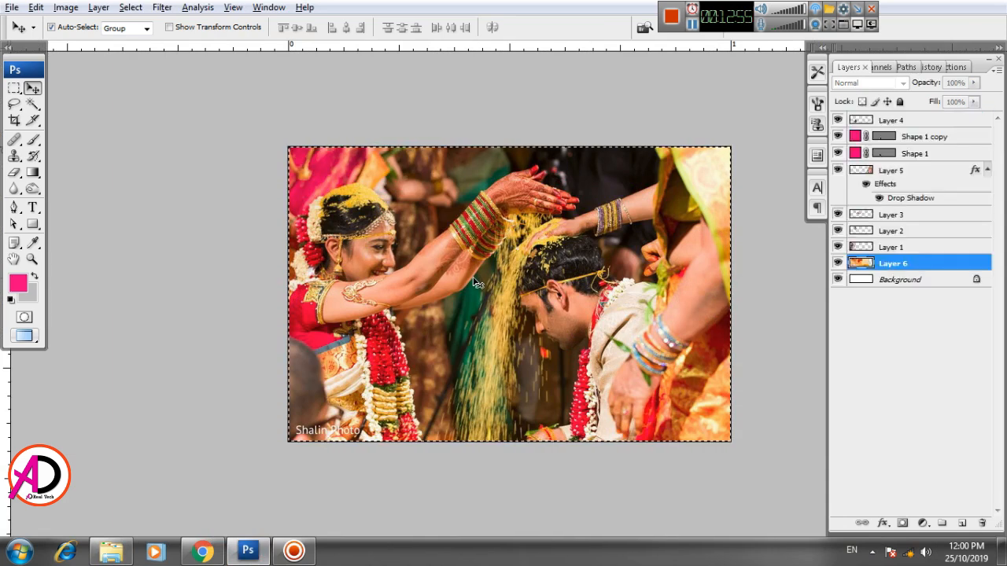
{"action": "key", "text": "ctrl+v"}
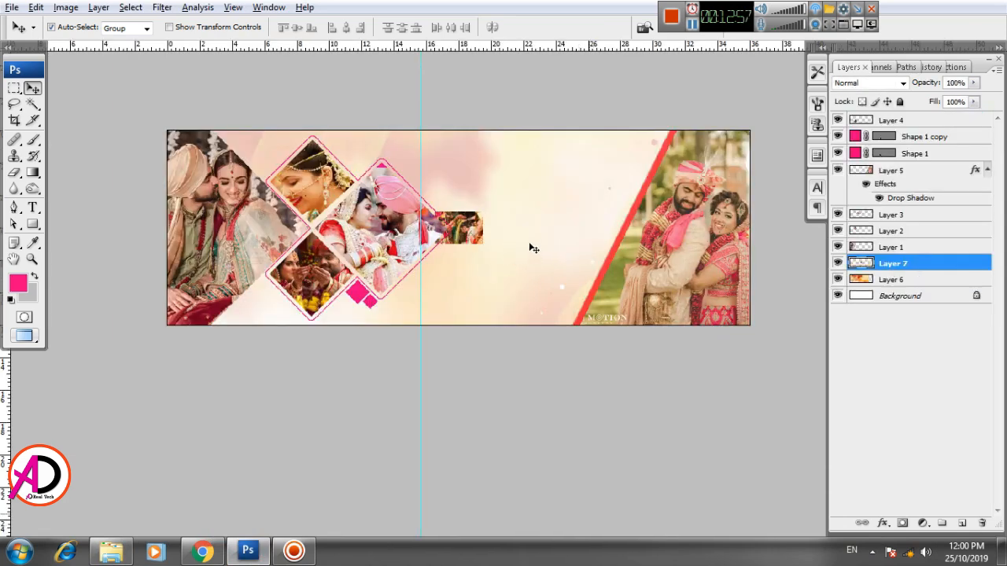
Enlarge the rice-shower photo to about 620% so it spans the page height between the diamond photos and the slanted photo
{"action": "key", "text": "ctrl+t"}
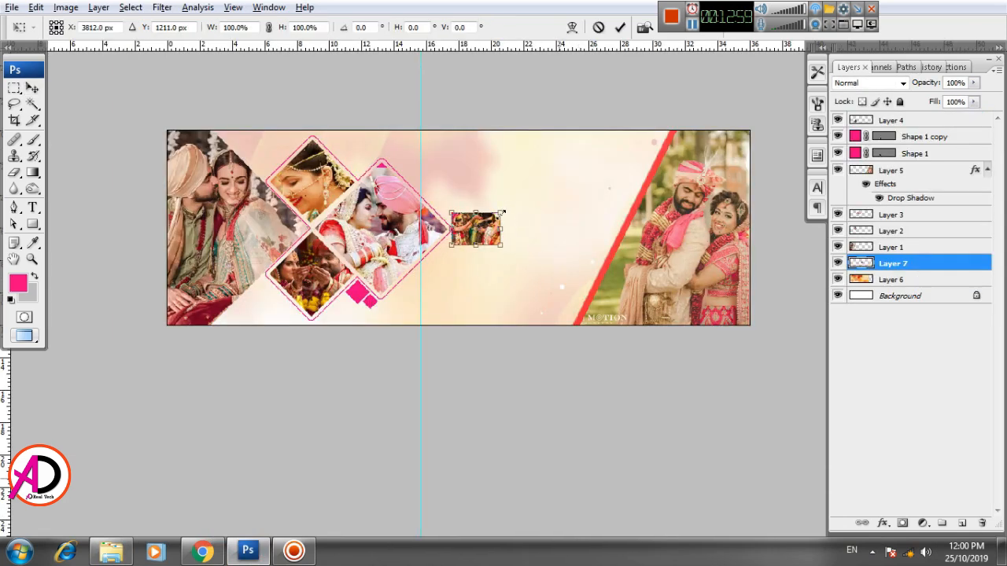
{"action": "left_click_drag", "start_coordinate": [499, 212], "coordinate": [612, 156]}
{"action": "left_click_drag", "start_coordinate": [528, 195], "coordinate": [598, 191]}
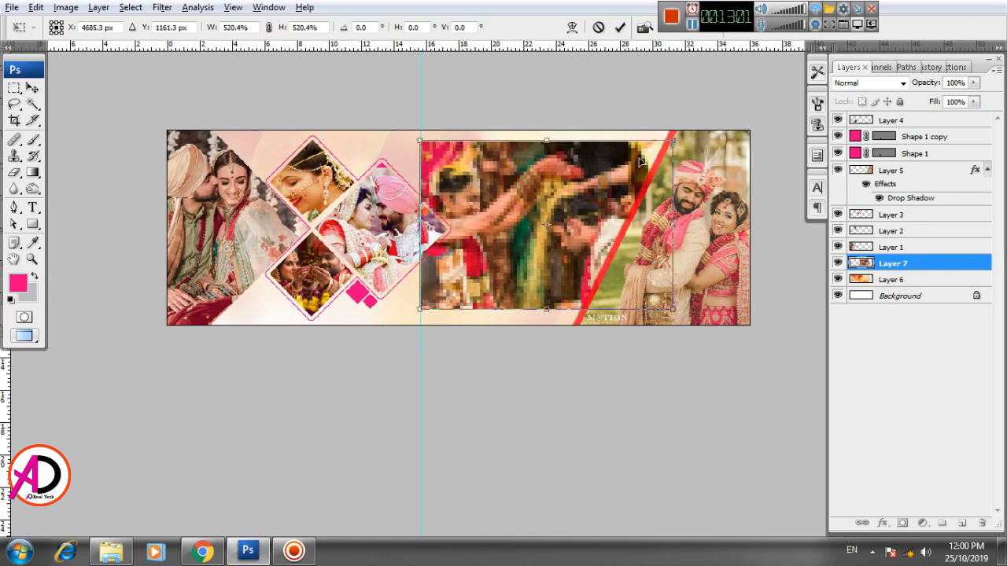
{"action": "left_click_drag", "start_coordinate": [671, 142], "coordinate": [692, 126]}
{"action": "left_click_drag", "start_coordinate": [562, 190], "coordinate": [552, 196]}
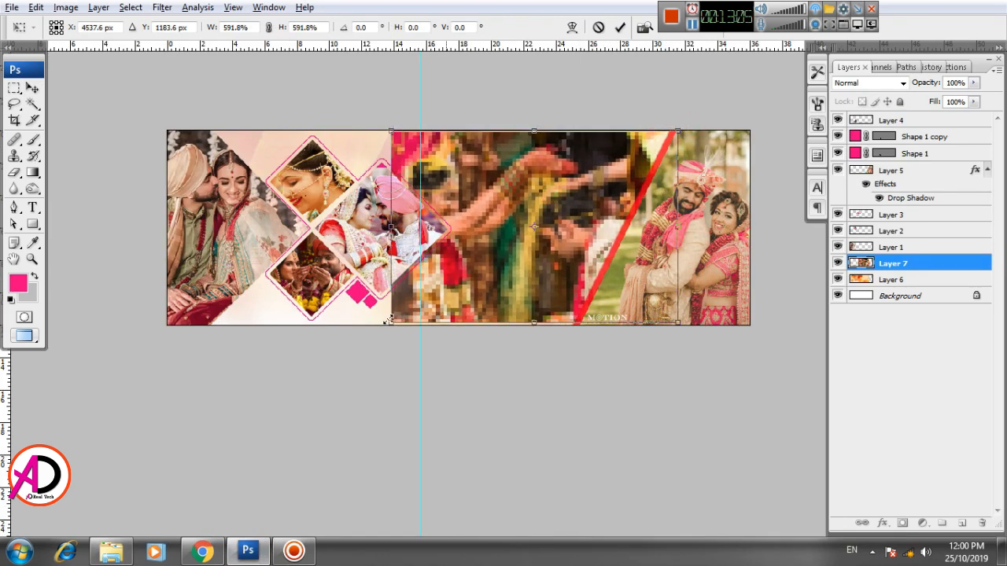
{"action": "left_click_drag", "start_coordinate": [391, 321], "coordinate": [379, 329]}
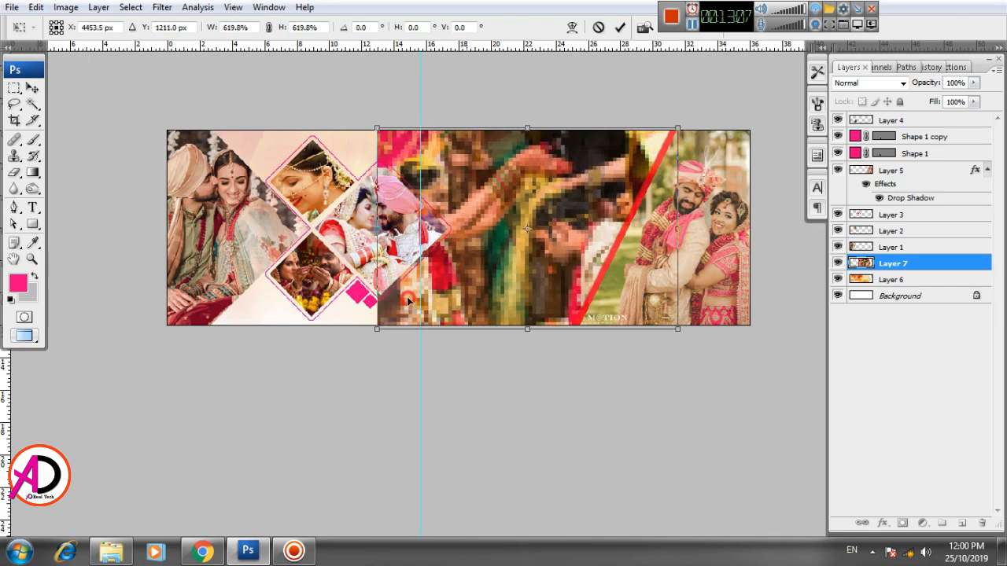
{"action": "key", "text": "Return"}
Try to hide Layer 7 with a vector mask and reveal its photo with a 1500 px brush, and undo the attempt
{"action": "left_click", "coordinate": [100, 7]}
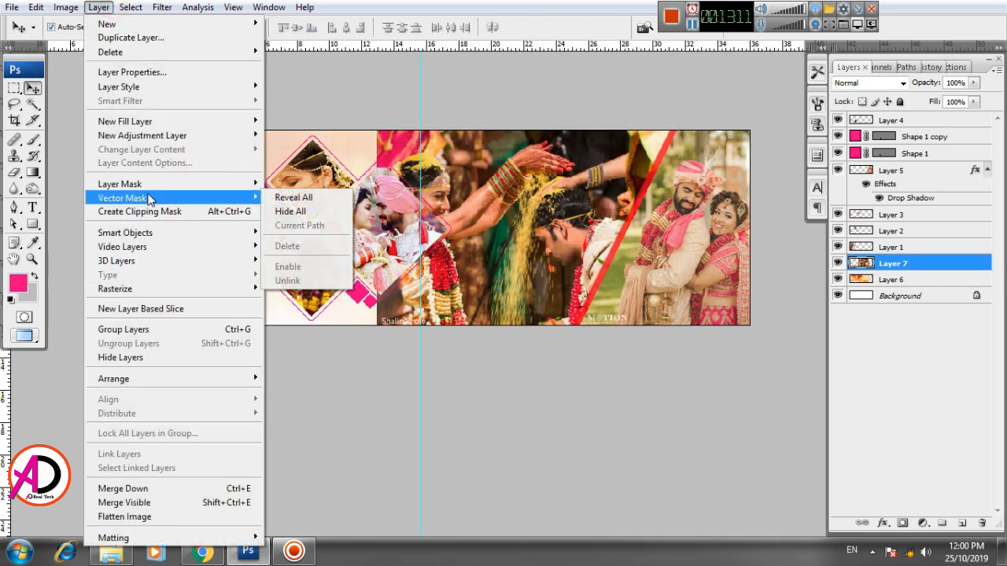
{"action": "left_click", "coordinate": [291, 211]}
{"action": "left_click", "coordinate": [33, 140]}
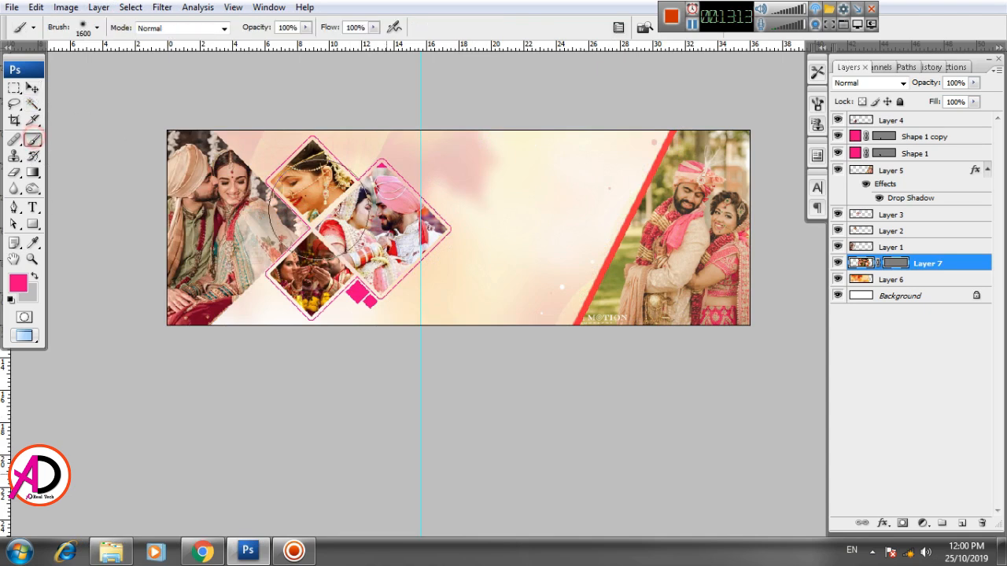
{"action": "left_click", "coordinate": [511, 213]}
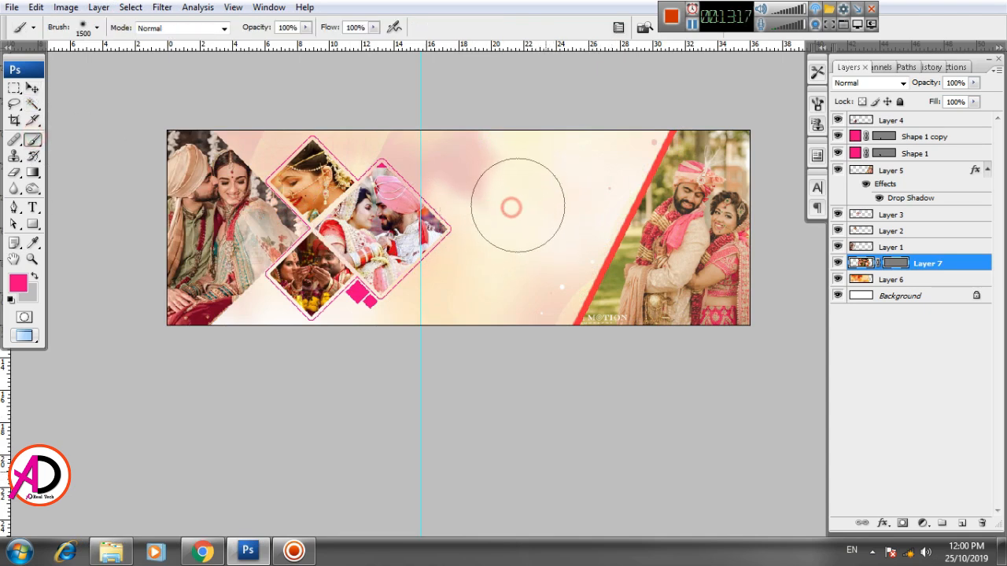
{"action": "left_click", "coordinate": [490, 226]}
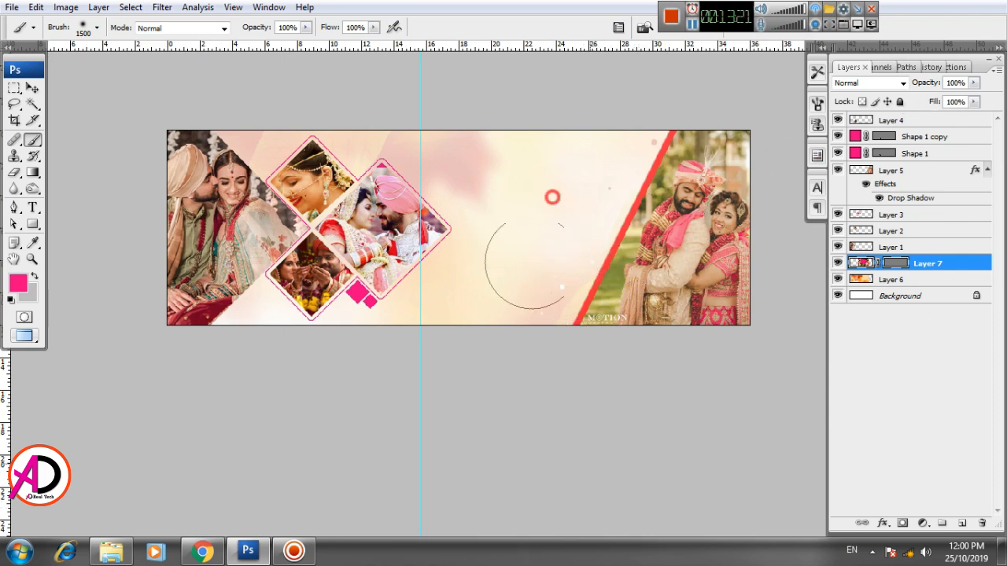
{"action": "left_click", "coordinate": [555, 231]}
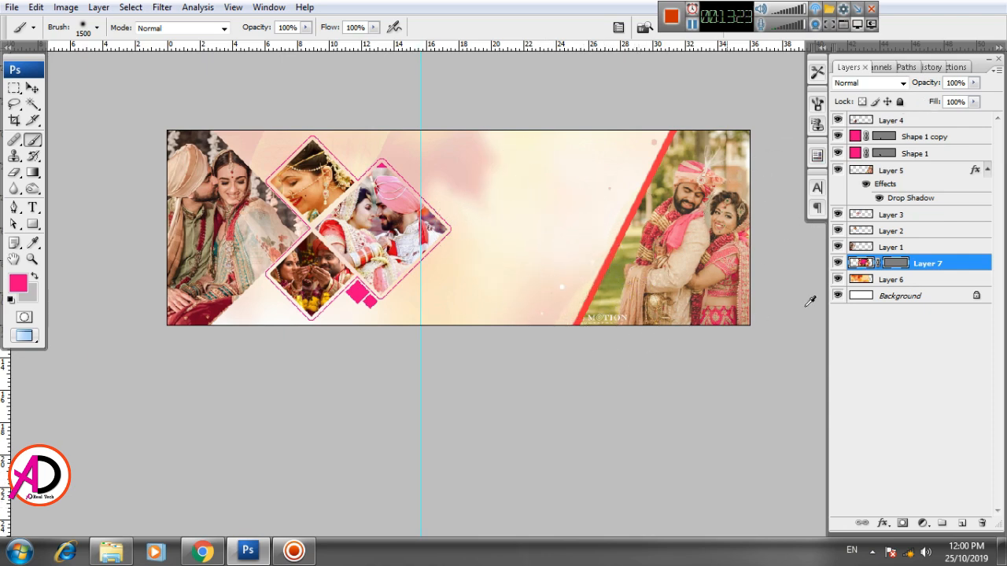
{"action": "mouse_move", "coordinate": [946, 269]}
{"action": "left_mouse_down"}
{"action": "mouse_move", "coordinate": [949, 290]}
{"action": "mouse_move", "coordinate": [949, 263]}
{"action": "left_mouse_up"}
{"action": "key", "text": "ctrl+alt+z"}
Add a layer mask to Layer 7 that hides the whole rice-shower photo
{"action": "left_click_drag", "start_coordinate": [492, 283], "coordinate": [464, 289]}
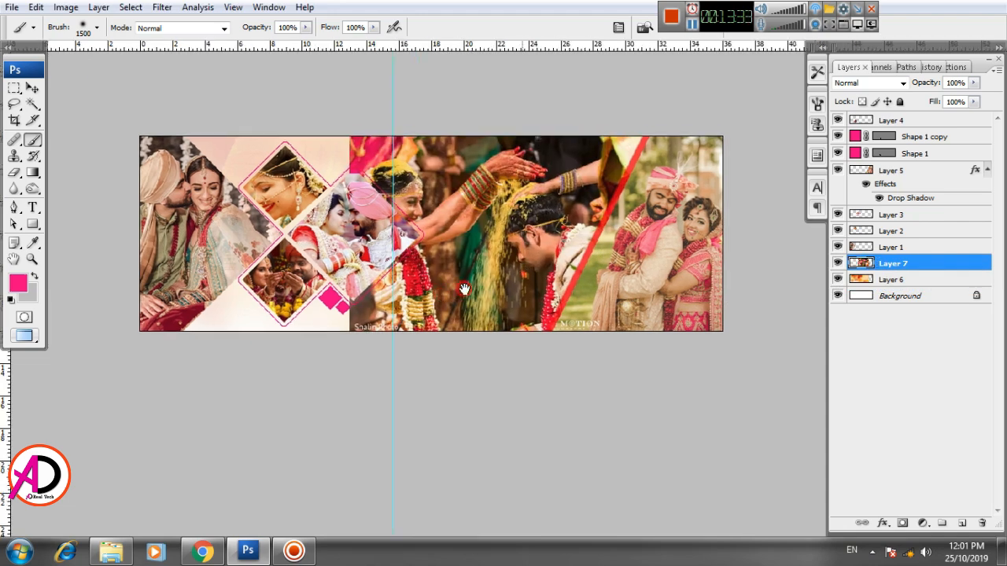
{"action": "left_click", "coordinate": [33, 88]}
{"action": "left_click", "coordinate": [98, 7]}
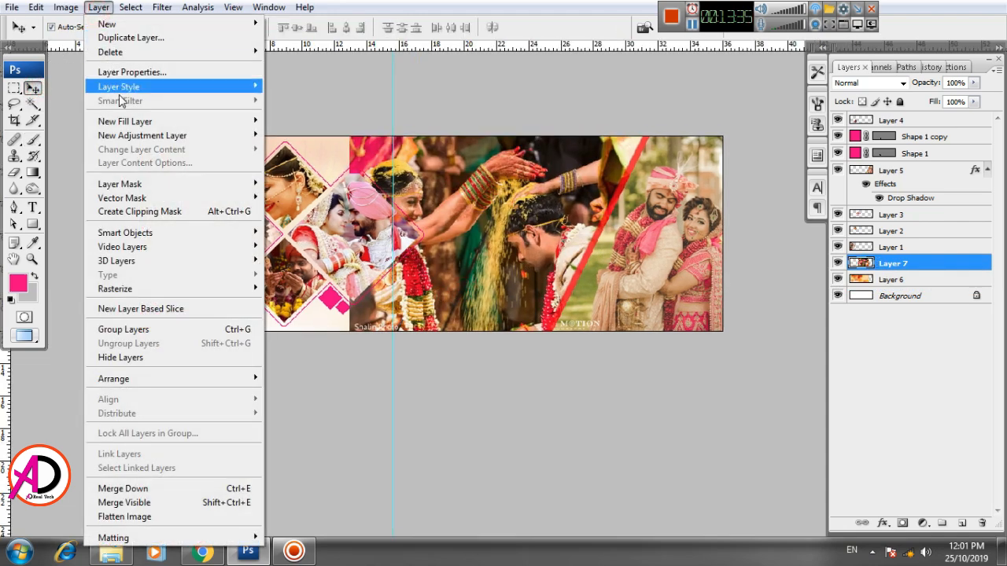
{"action": "mouse_move", "coordinate": [141, 186]}
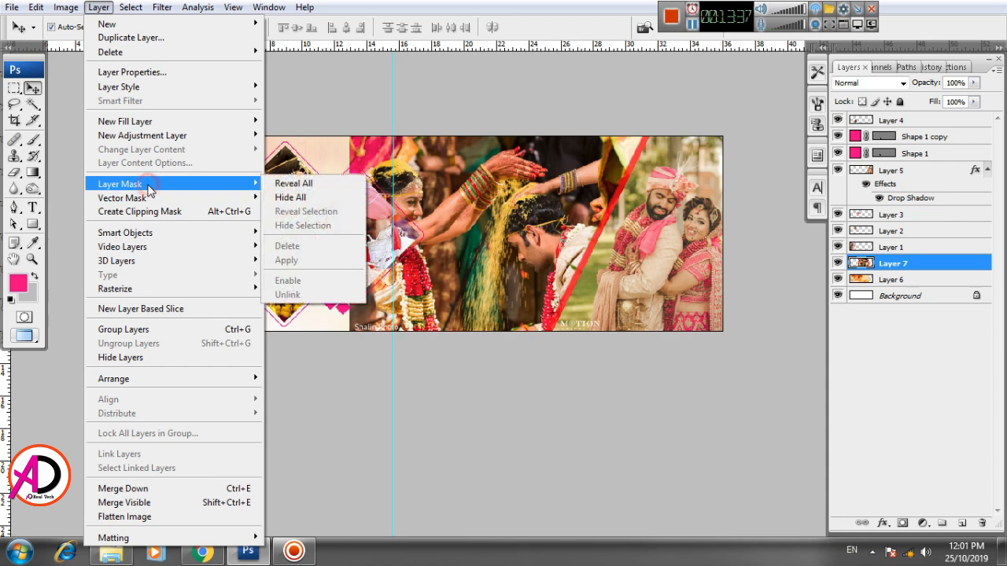
{"action": "left_click", "coordinate": [309, 199]}
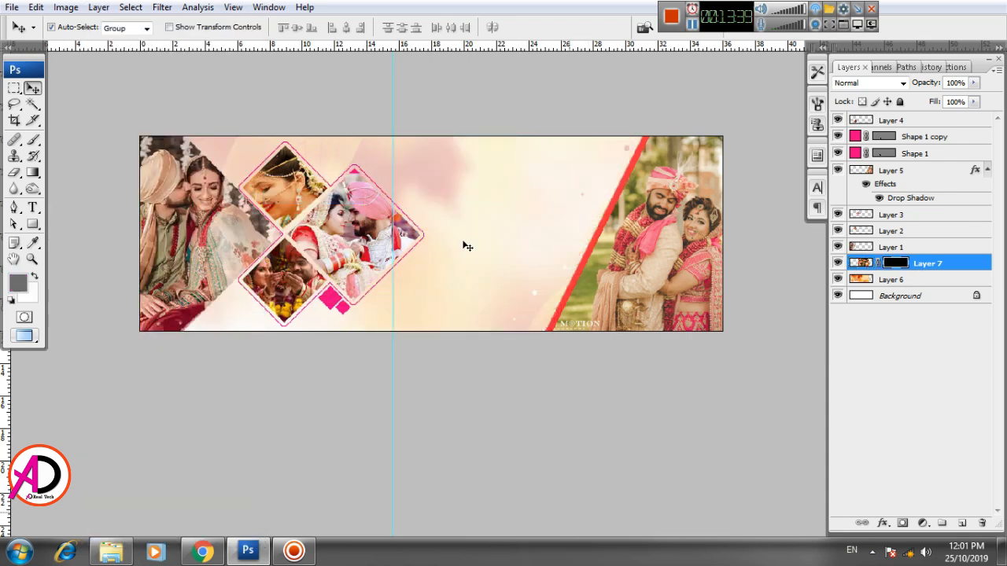
Paint on Layer 7's mask with the 1500 px brush to fade in the rice-shower photo between the diamonds and the slanted photo
{"action": "left_click", "coordinate": [33, 139]}
{"action": "mouse_move", "coordinate": [467, 175]}
{"action": "left_mouse_down"}
{"action": "mouse_move", "coordinate": [538, 218]}
{"action": "mouse_move", "coordinate": [494, 214]}
{"action": "mouse_move", "coordinate": [498, 236]}
{"action": "mouse_move", "coordinate": [484, 255]}
{"action": "mouse_move", "coordinate": [446, 214]}
{"action": "mouse_move", "coordinate": [437, 258]}
{"action": "mouse_move", "coordinate": [409, 291]}
{"action": "mouse_move", "coordinate": [511, 249]}
{"action": "mouse_move", "coordinate": [513, 261]}
{"action": "mouse_move", "coordinate": [406, 300]}
{"action": "mouse_move", "coordinate": [437, 271]}
{"action": "mouse_move", "coordinate": [451, 225]}
{"action": "mouse_move", "coordinate": [512, 218]}
{"action": "mouse_move", "coordinate": [484, 213]}
{"action": "mouse_move", "coordinate": [524, 200]}
{"action": "mouse_move", "coordinate": [464, 201]}
{"action": "mouse_move", "coordinate": [486, 245]}
{"action": "mouse_move", "coordinate": [438, 206]}
{"action": "mouse_move", "coordinate": [456, 207]}
{"action": "mouse_move", "coordinate": [442, 260]}
{"action": "mouse_move", "coordinate": [395, 304]}
{"action": "mouse_move", "coordinate": [450, 301]}
{"action": "mouse_move", "coordinate": [425, 285]}
{"action": "left_mouse_up"}
{"action": "key", "text": "ctrl+z"}
{"action": "mouse_move", "coordinate": [469, 245]}
{"action": "left_mouse_down"}
{"action": "mouse_move", "coordinate": [497, 218]}
{"action": "mouse_move", "coordinate": [429, 201]}
{"action": "mouse_move", "coordinate": [517, 222]}
{"action": "mouse_move", "coordinate": [539, 215]}
{"action": "mouse_move", "coordinate": [491, 251]}
{"action": "mouse_move", "coordinate": [450, 258]}
{"action": "mouse_move", "coordinate": [420, 203]}
{"action": "mouse_move", "coordinate": [441, 235]}
{"action": "mouse_move", "coordinate": [510, 232]}
{"action": "mouse_move", "coordinate": [546, 206]}
{"action": "mouse_move", "coordinate": [495, 241]}
{"action": "mouse_move", "coordinate": [420, 211]}
{"action": "mouse_move", "coordinate": [483, 245]}
{"action": "left_mouse_up"}
{"action": "scroll", "coordinate": [485, 273], "scroll_direction": "down", "scroll_amount": 5}
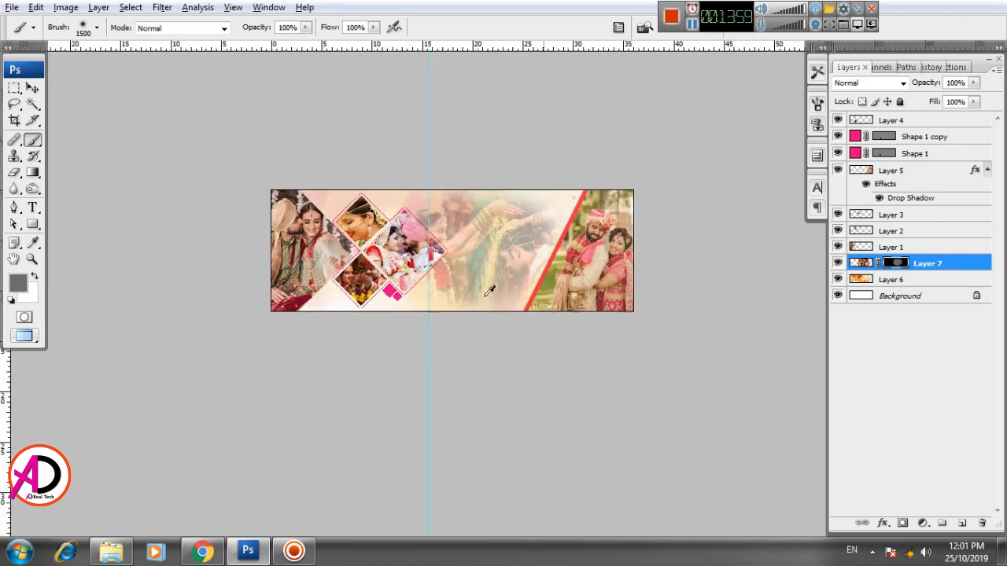
Copy the small pink diamond, enlarge the copy to about 324% and place it over the upper end of the red slanted line
{"action": "scroll", "coordinate": [485, 273], "scroll_direction": "up", "scroll_amount": 3}
{"action": "left_click", "coordinate": [33, 89]}
{"action": "scroll", "coordinate": [511, 303], "scroll_direction": "up", "scroll_amount": 3}
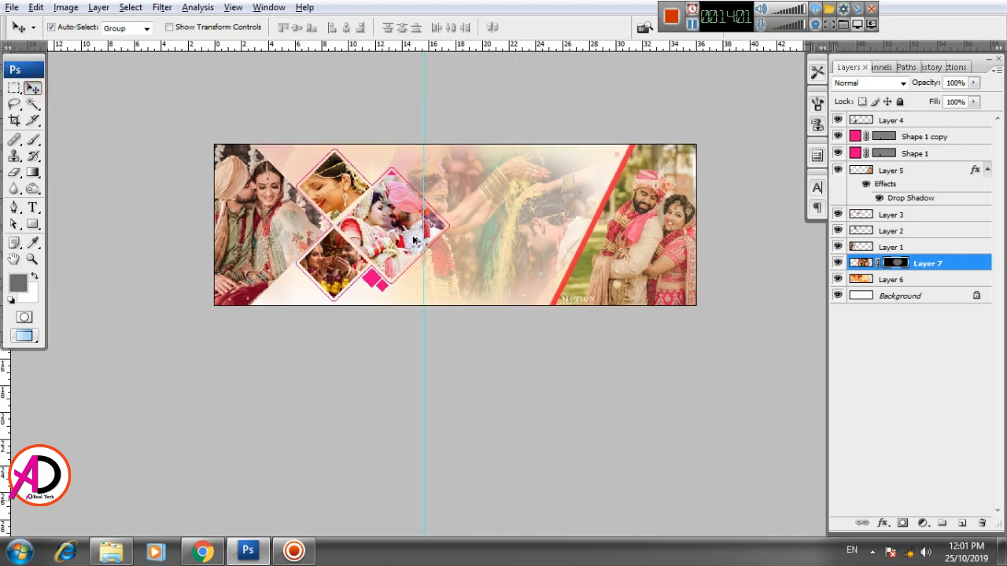
{"action": "scroll", "coordinate": [510, 304], "scroll_direction": "up", "scroll_amount": 1}
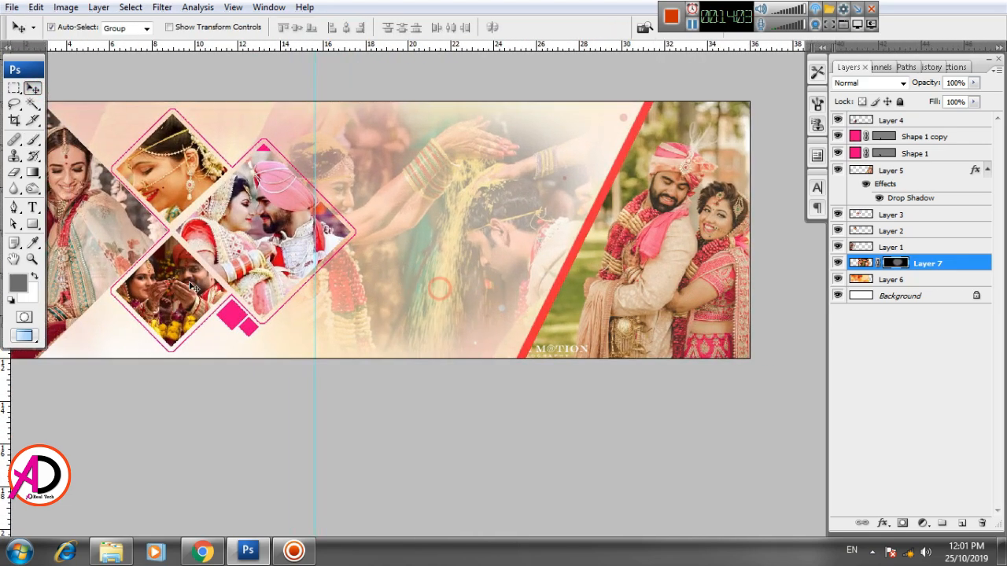
{"action": "left_click_drag", "start_coordinate": [236, 317], "coordinate": [532, 198]}
{"action": "key", "text": "ctrl+t"}
{"action": "left_click_drag", "start_coordinate": [483, 233], "coordinate": [615, 159]}
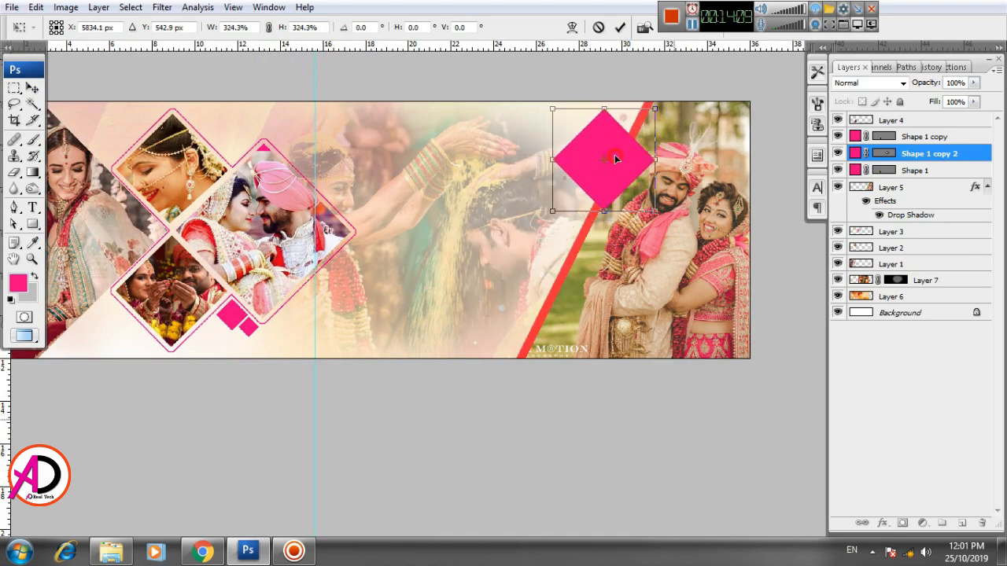
{"action": "key", "text": "Return"}
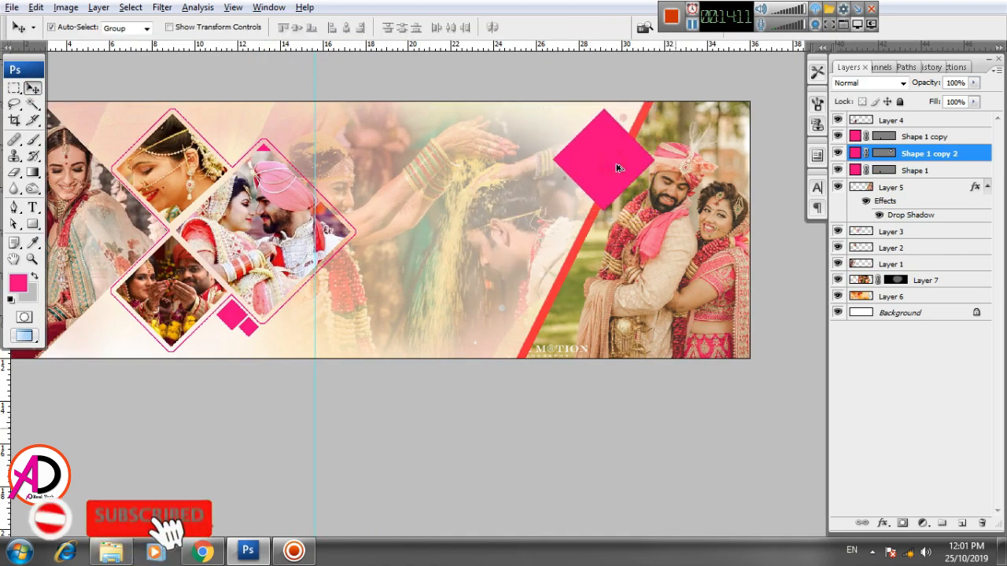
Try two smaller, nearly upright copies of the large pink diamond below it, and delete the second copy
{"action": "left_click_drag", "start_coordinate": [612, 162], "coordinate": [569, 210]}
{"action": "key", "text": "ctrl+t"}
{"action": "left_click_drag", "start_coordinate": [505, 260], "coordinate": [460, 287]}
{"action": "key", "text": "Return"}
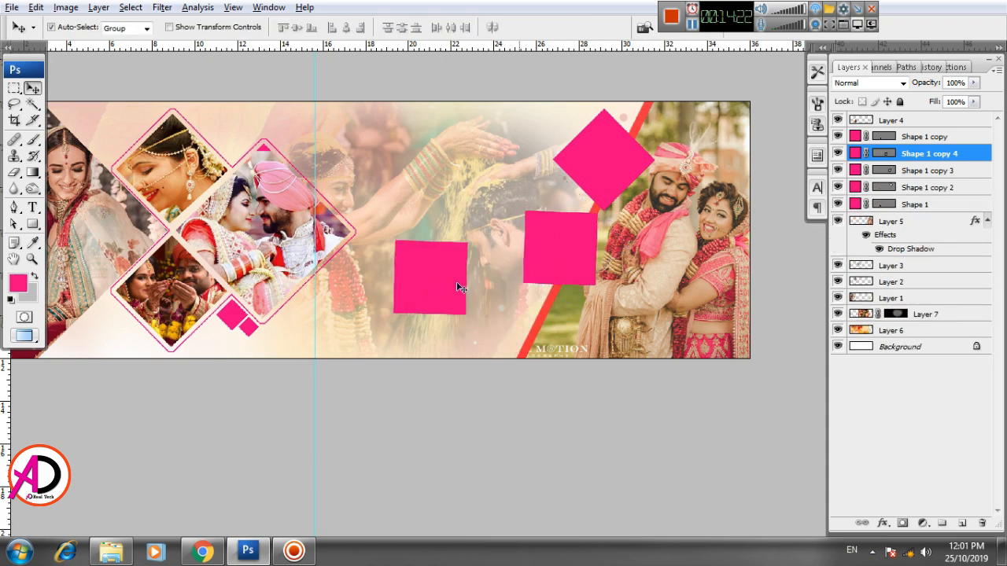
{"action": "right_click", "coordinate": [926, 156]}
{"action": "left_click", "coordinate": [890, 222]}
{"action": "key", "text": "Return"}
{"action": "left_click_drag", "start_coordinate": [593, 241], "coordinate": [542, 240]}
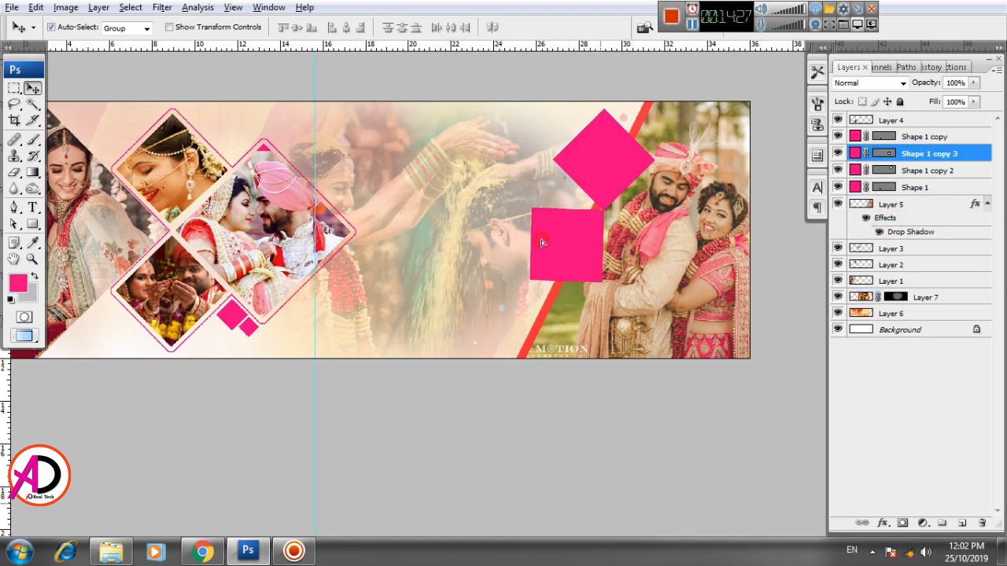
Rotate the large pink diamond into a slightly tilted square and reposition it over the upper end of the red line
{"action": "left_click", "coordinate": [602, 157]}
{"action": "key", "text": "ctrl+t"}
{"action": "left_click_drag", "start_coordinate": [670, 161], "coordinate": [658, 208]}
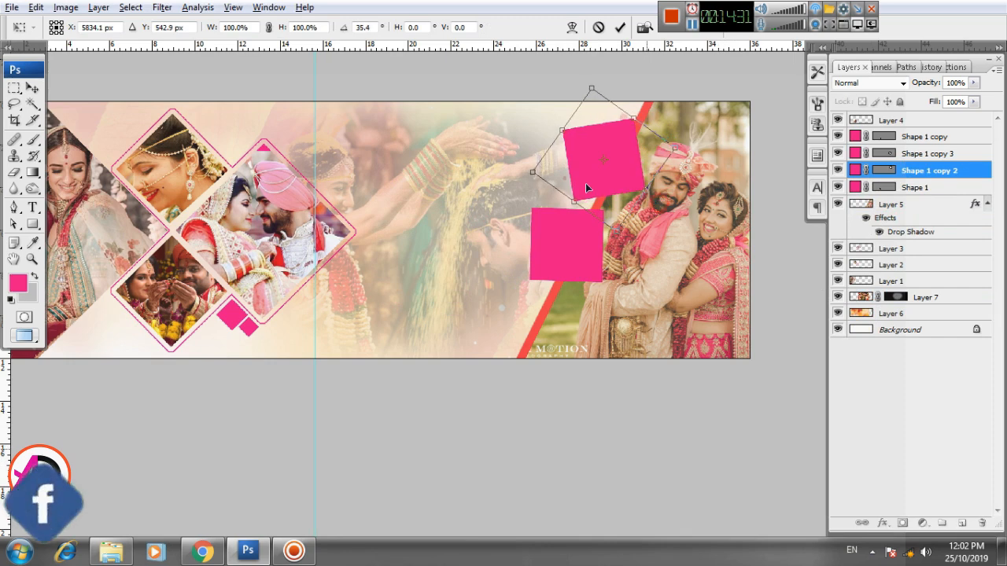
{"action": "left_click_drag", "start_coordinate": [612, 177], "coordinate": [610, 153]}
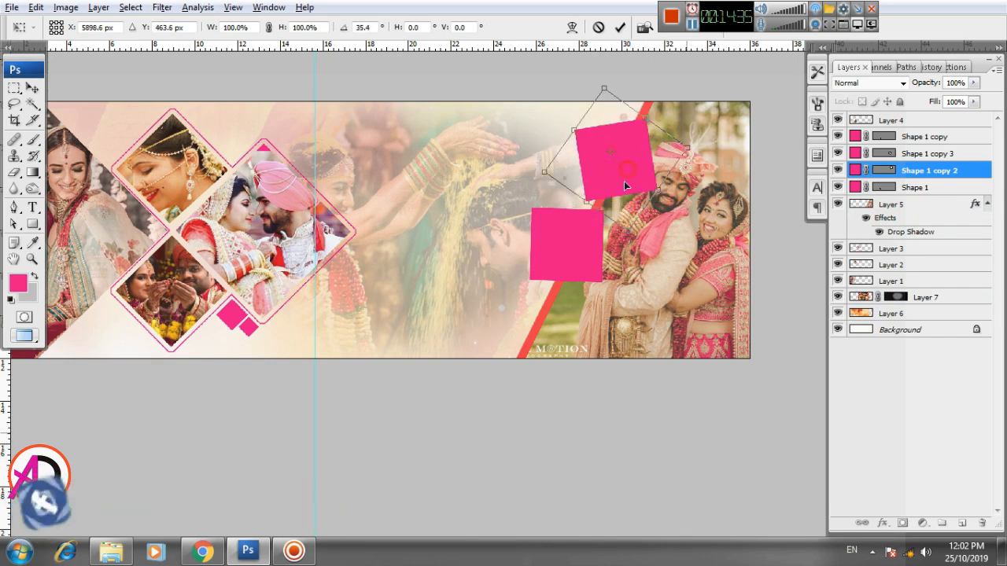
{"action": "left_click_drag", "start_coordinate": [637, 234], "coordinate": [652, 232]}
{"action": "key", "text": "Return"}
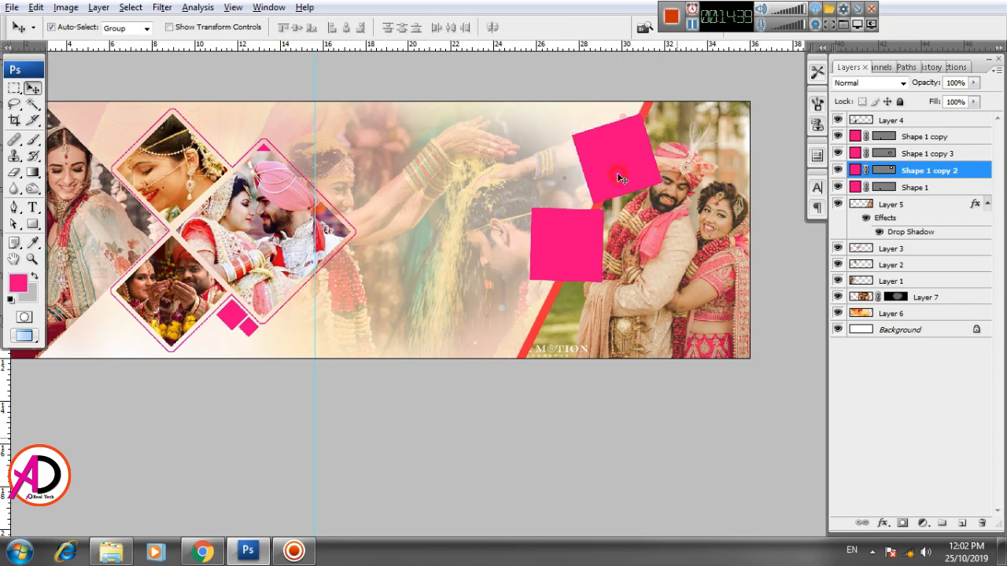
Move the upright pink square aside and delete its layer, Shape 1 copy 3
{"action": "left_click_drag", "start_coordinate": [562, 256], "coordinate": [510, 265]}
{"action": "right_click", "coordinate": [904, 150]}
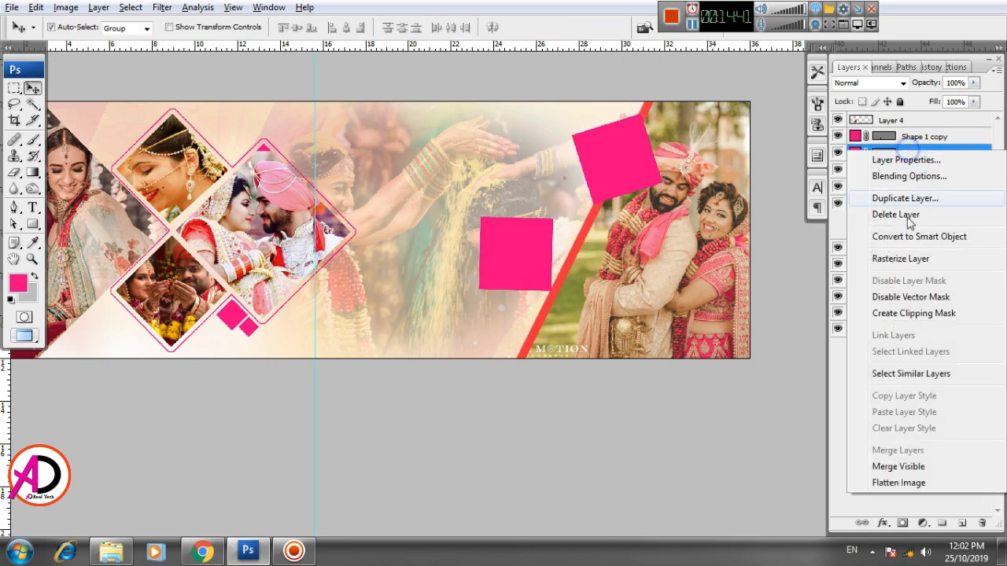
{"action": "left_click", "coordinate": [894, 215]}
Copy the large tilted square down along the red line and scale the copy to 76.5%
{"action": "left_click_drag", "start_coordinate": [630, 165], "coordinate": [571, 264]}
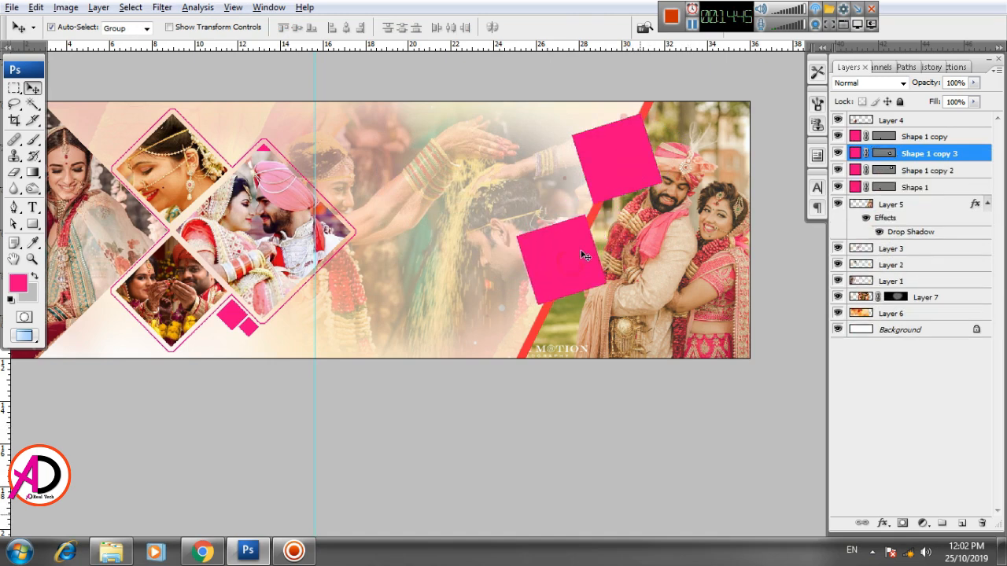
{"action": "key", "text": "ctrl+t"}
{"action": "left_click_drag", "start_coordinate": [606, 215], "coordinate": [597, 225]}
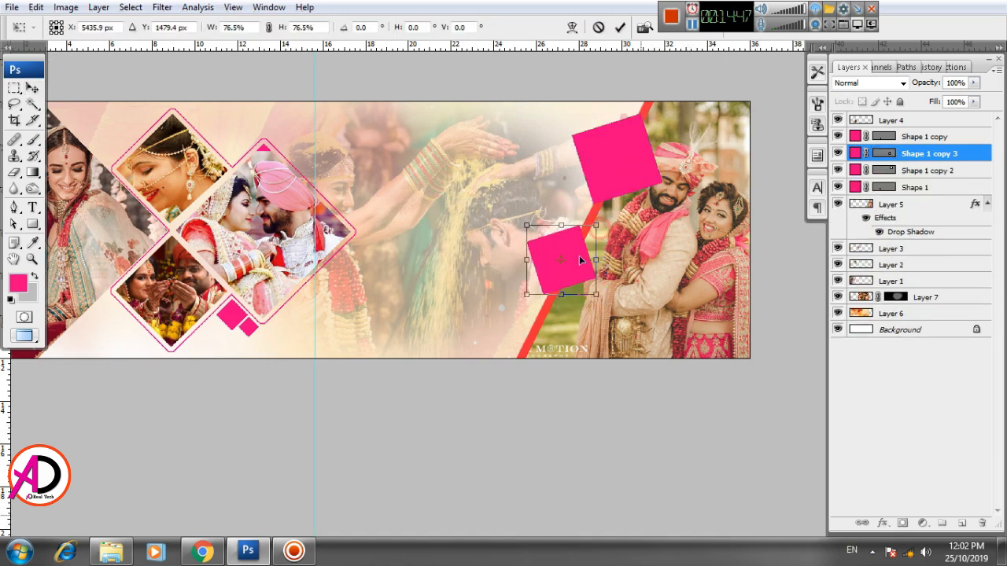
Add a third tilted square near the foot of the red line by copying the middle one and scaling it to 74.5%
{"action": "left_click_drag", "start_coordinate": [576, 258], "coordinate": [533, 319]}
{"action": "key", "text": "Return"}
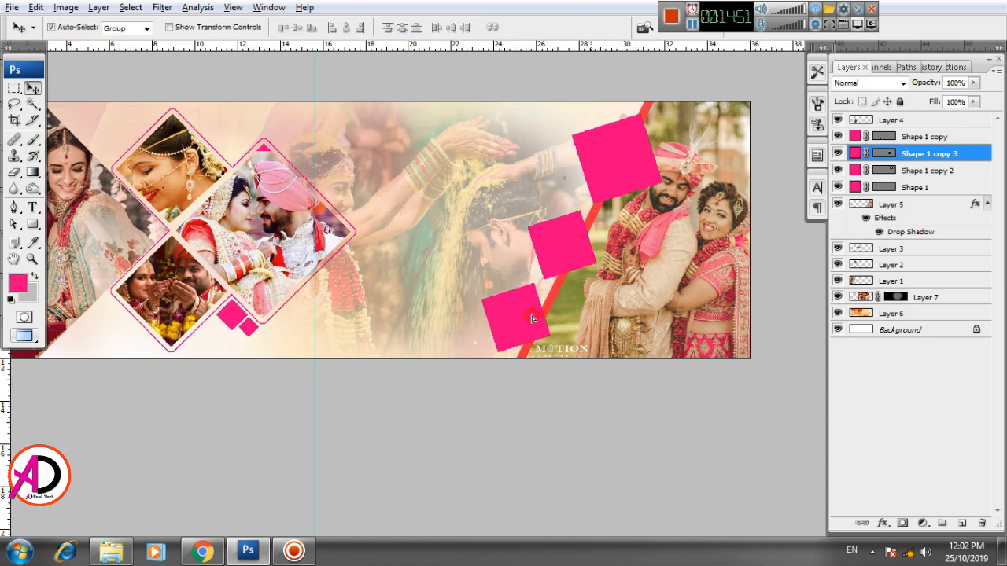
{"action": "key", "text": "ctrl+t"}
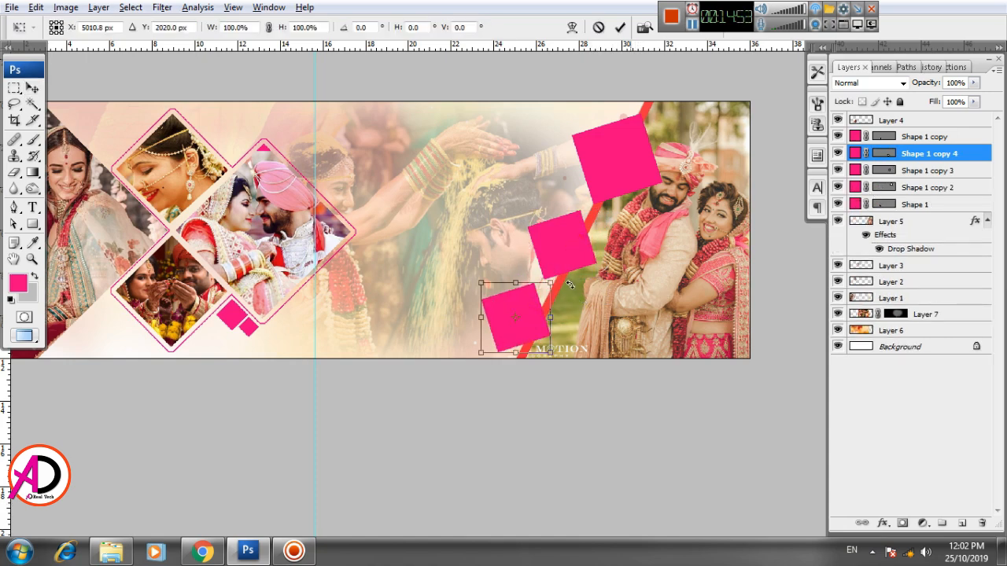
{"action": "left_click_drag", "start_coordinate": [548, 288], "coordinate": [538, 325]}
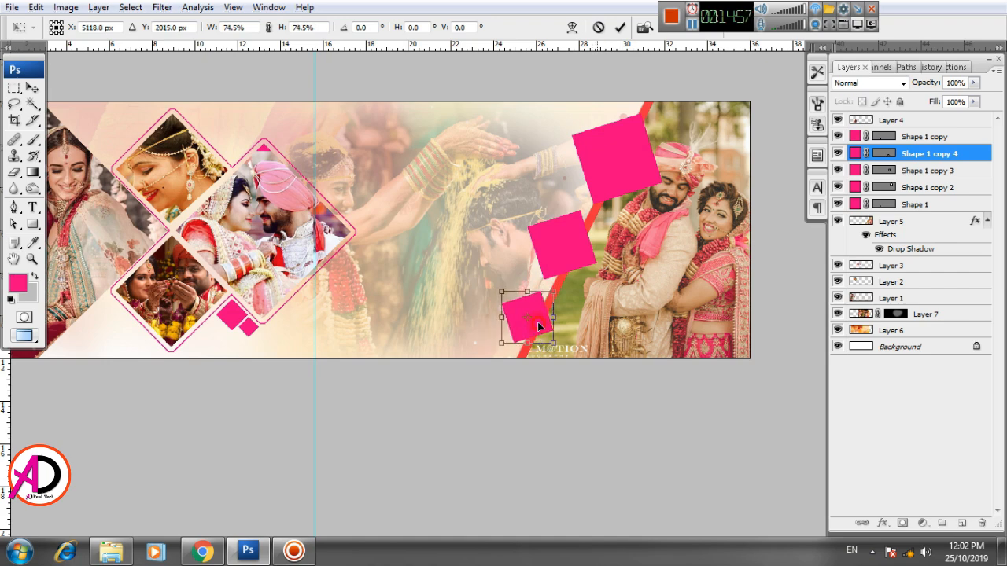
{"action": "double_click", "coordinate": [538, 324]}
{"action": "left_click_drag", "start_coordinate": [600, 299], "coordinate": [576, 305]}
{"action": "left_click", "coordinate": [540, 275]}
Open the photo of the couple in front of glowing night lights from the wedding folder
{"action": "left_click_drag", "start_coordinate": [613, 223], "coordinate": [581, 261]}
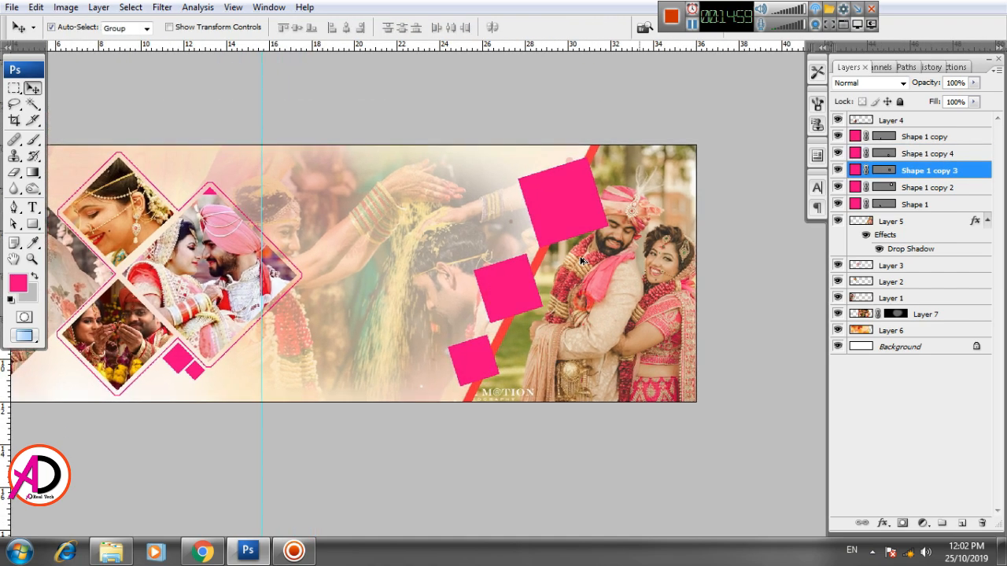
{"action": "scroll", "coordinate": [583, 260], "scroll_direction": "down", "scroll_amount": 1}
{"action": "scroll", "coordinate": [584, 261], "scroll_direction": "up", "scroll_amount": 2}
{"action": "left_click_drag", "start_coordinate": [638, 346], "coordinate": [613, 303]}
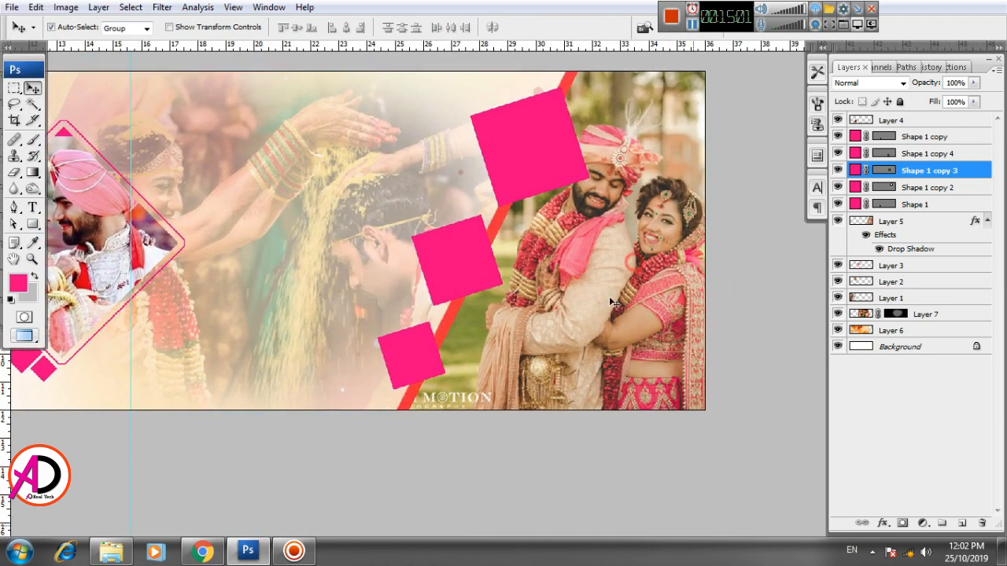
{"action": "left_click", "coordinate": [128, 557]}
{"action": "scroll", "coordinate": [470, 267], "scroll_direction": "up", "scroll_amount": 1}
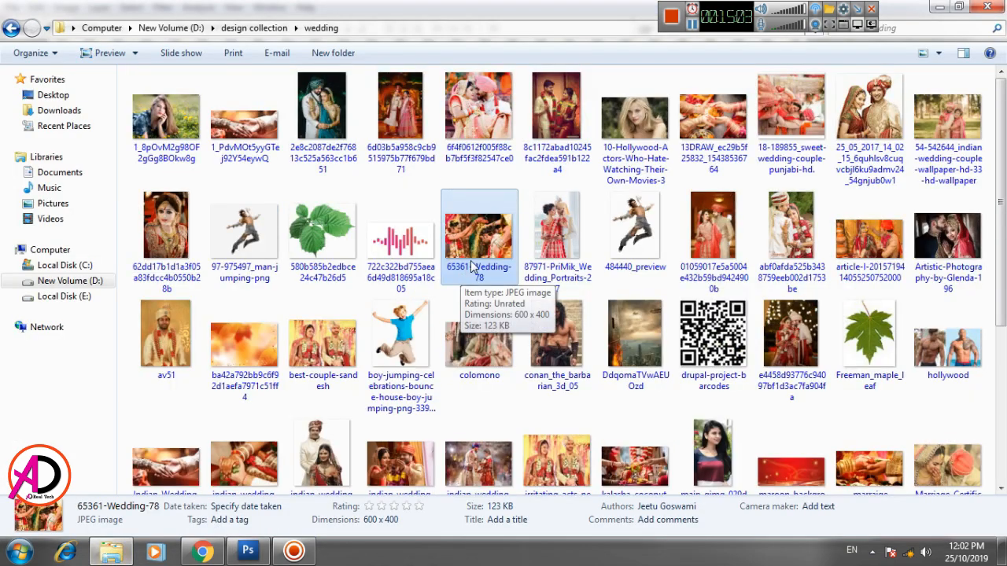
{"action": "left_click", "coordinate": [458, 112]}
{"action": "left_click", "coordinate": [542, 118]}
{"action": "left_click", "coordinate": [700, 134]}
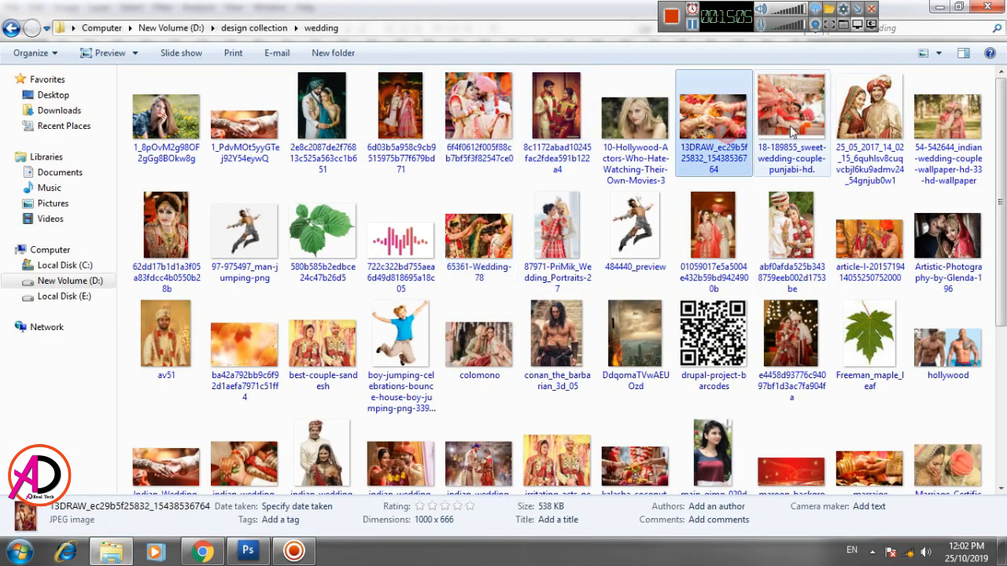
{"action": "left_click", "coordinate": [793, 132]}
{"action": "left_click", "coordinate": [947, 134]}
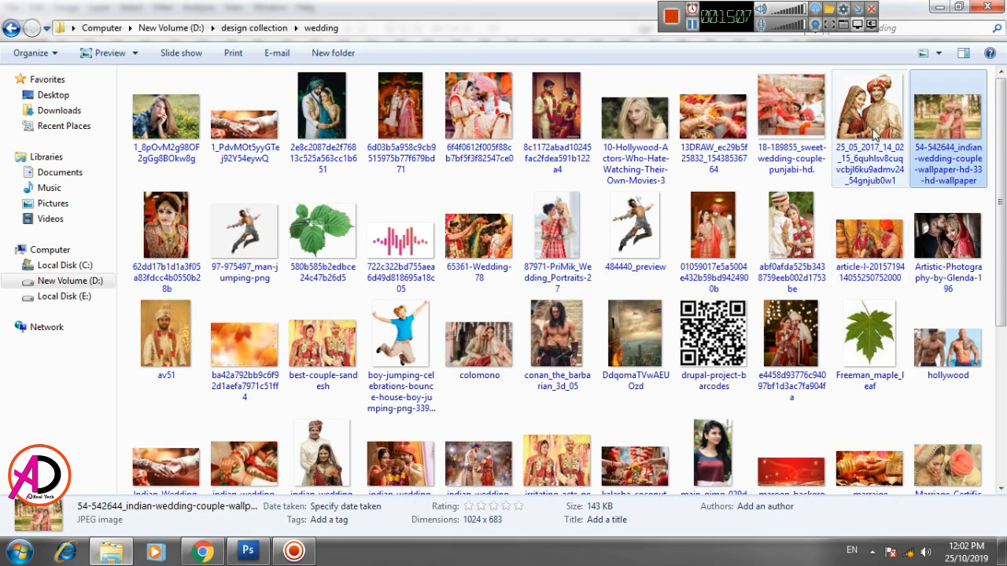
{"action": "left_click_drag", "start_coordinate": [799, 346], "coordinate": [548, 270]}
{"action": "left_click_drag", "start_coordinate": [525, 211], "coordinate": [527, 214]}
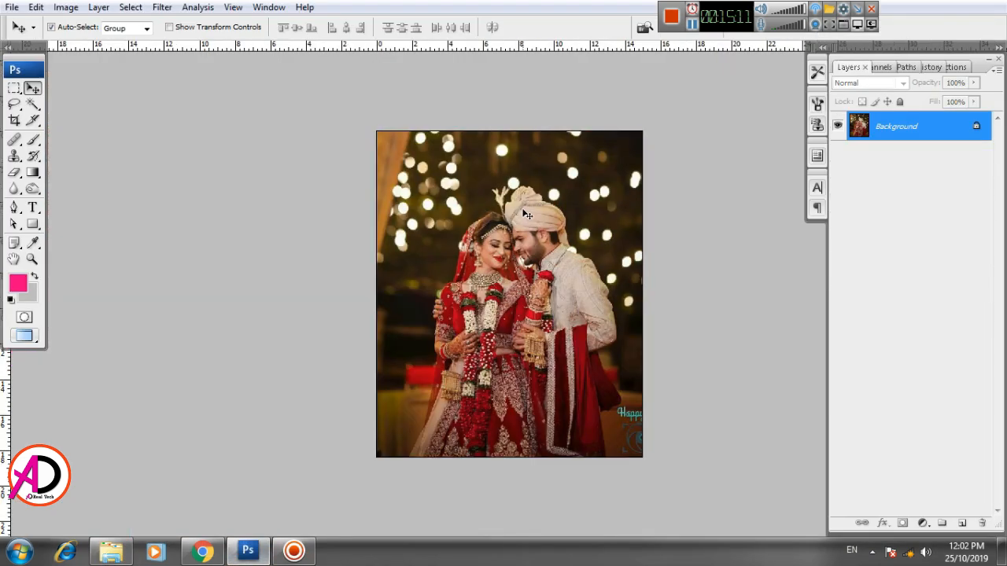
Copy the entire night-lights photo, close its file and paste it above the large tilted square in the album layout
{"action": "key", "text": "ctrl+a"}
{"action": "key", "text": "ctrl+c"}
{"action": "key", "text": "ctrl+w"}
{"action": "left_click", "coordinate": [551, 149]}
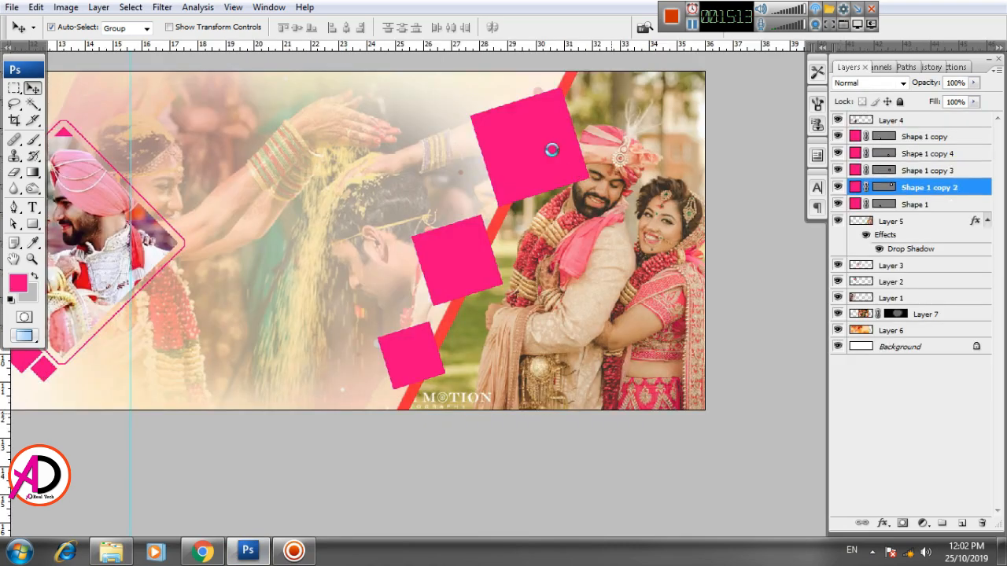
{"action": "key", "text": "ctrl+v"}
{"action": "left_click_drag", "start_coordinate": [369, 208], "coordinate": [457, 194]}
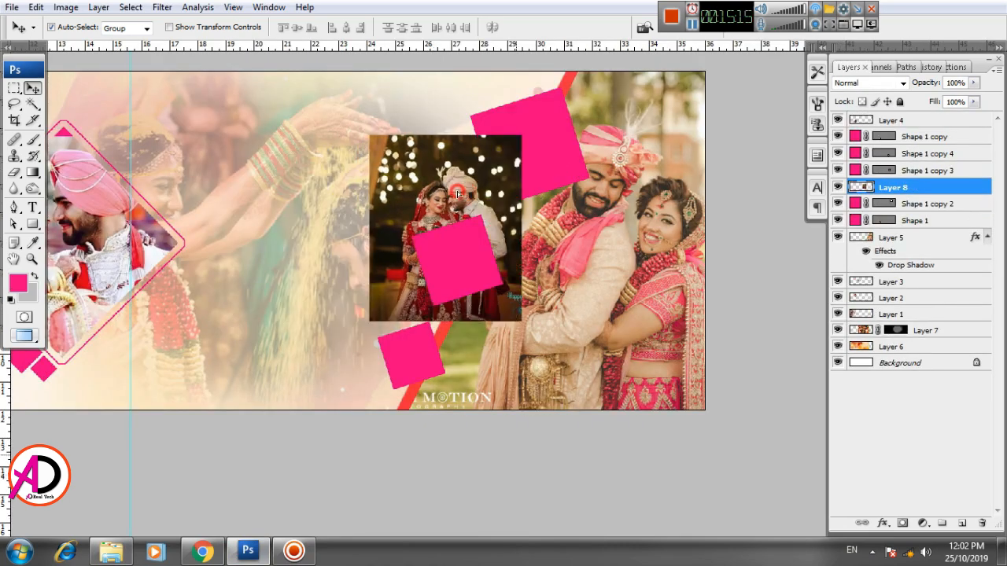
Resize the pasted night-lights photo so it just covers the large tilted square
{"action": "key", "text": "ctrl+t"}
{"action": "left_click_drag", "start_coordinate": [522, 135], "coordinate": [597, 89]}
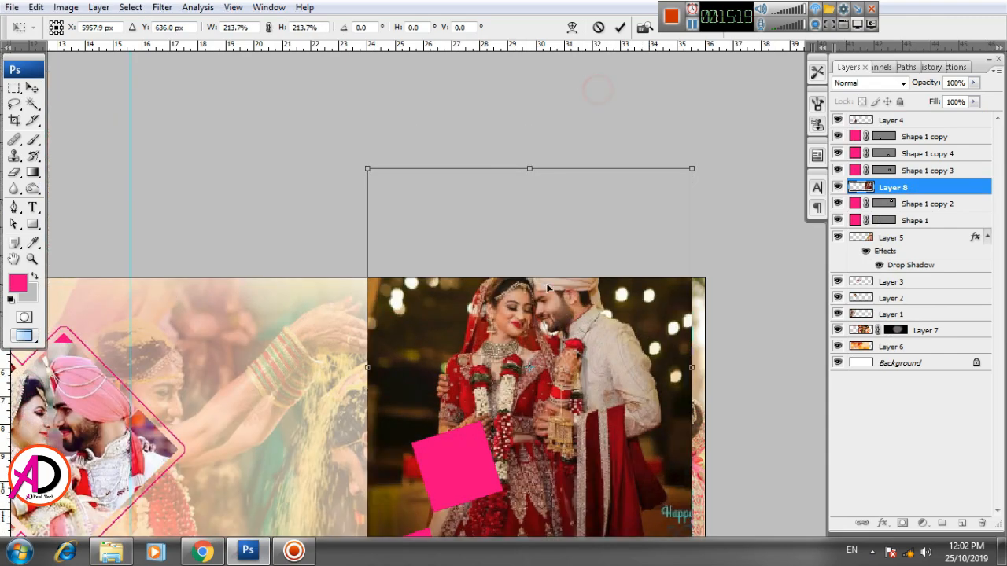
{"action": "left_click_drag", "start_coordinate": [693, 180], "coordinate": [620, 304]}
{"action": "key", "text": "Return"}
Clip the night-lights photo to the large tilted square with the couple inside it, and merge the two layers
{"action": "right_click", "coordinate": [867, 188]}
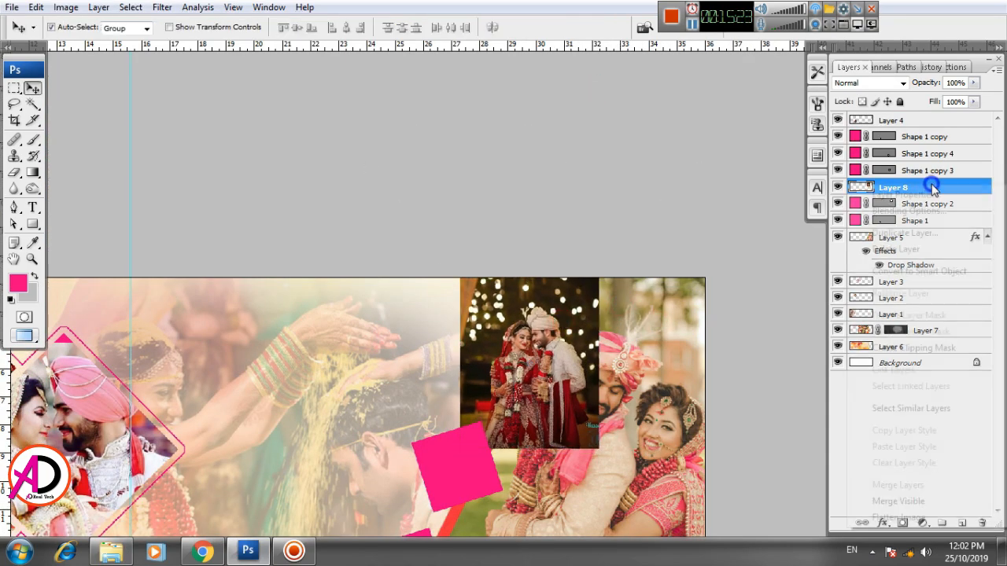
{"action": "left_click", "coordinate": [914, 347]}
{"action": "scroll", "coordinate": [747, 333], "scroll_direction": "down", "scroll_amount": 2}
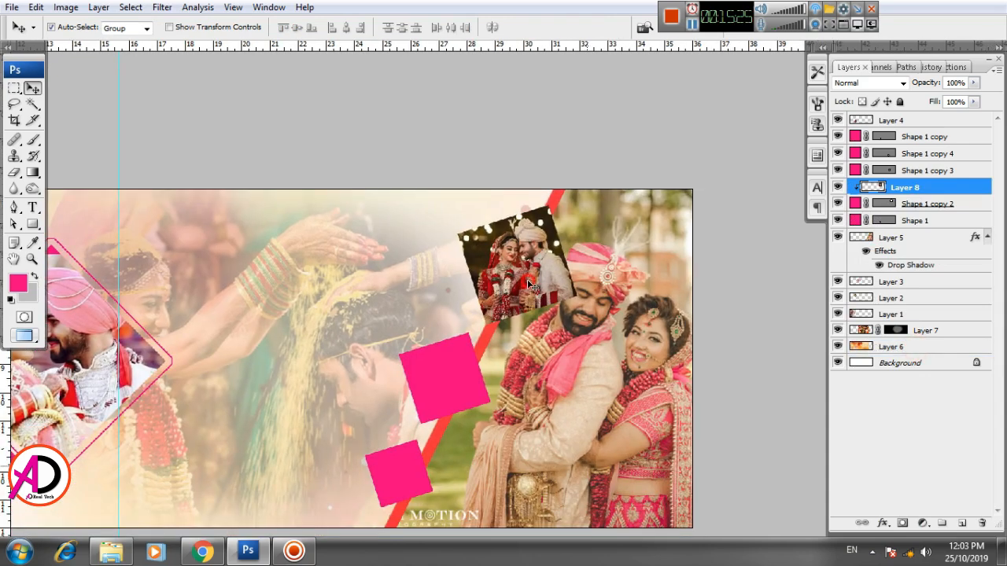
{"action": "left_click_drag", "start_coordinate": [527, 284], "coordinate": [524, 284]}
{"action": "left_click", "coordinate": [938, 210], "text": "ctrl"}
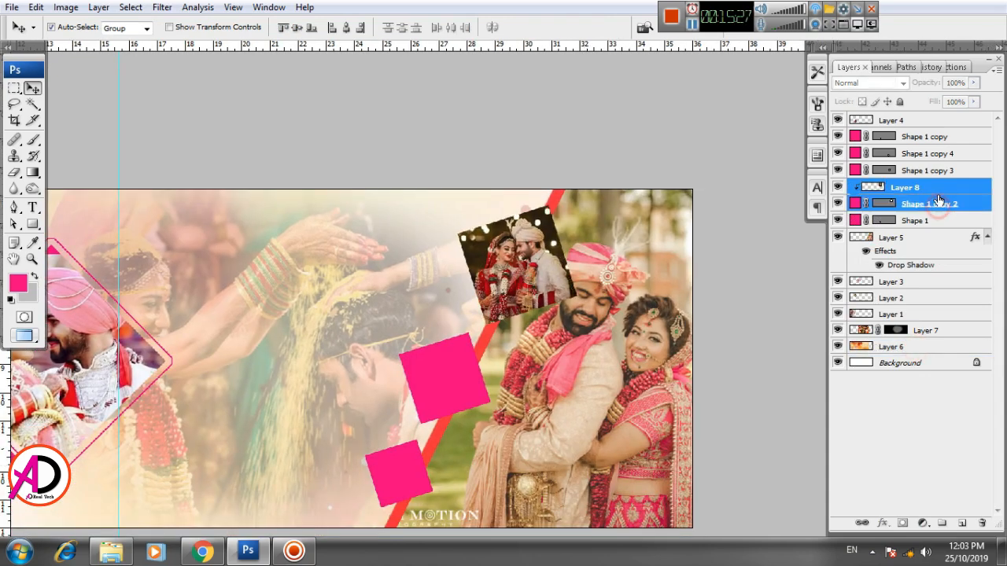
{"action": "key", "text": "ctrl+e"}
Merge the night-lights photo with its large tilted square and add a white stroke to the merged layer
{"action": "right_click", "coordinate": [949, 191]}
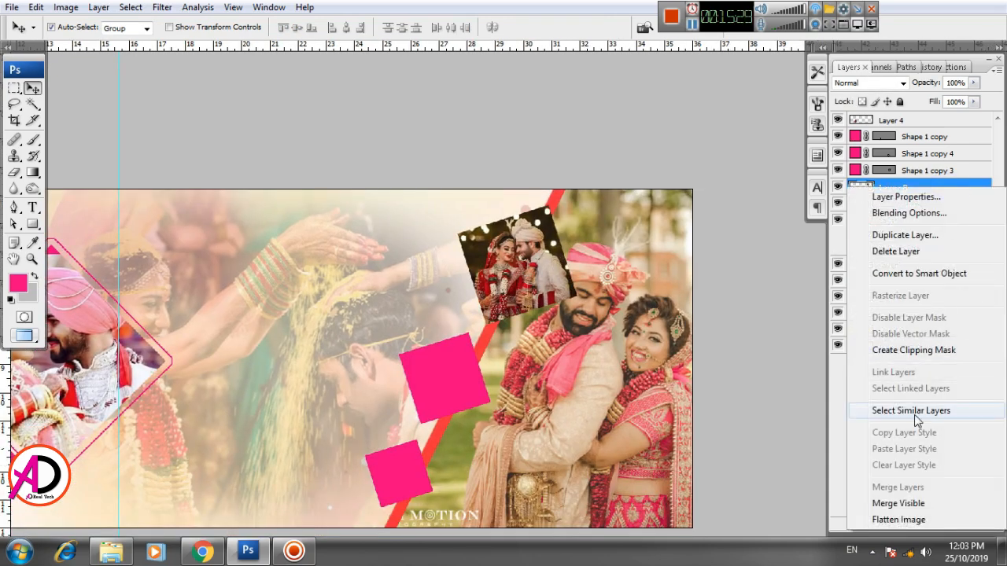
{"action": "left_click", "coordinate": [744, 516]}
{"action": "left_click", "coordinate": [882, 522]}
{"action": "left_click", "coordinate": [901, 509]}
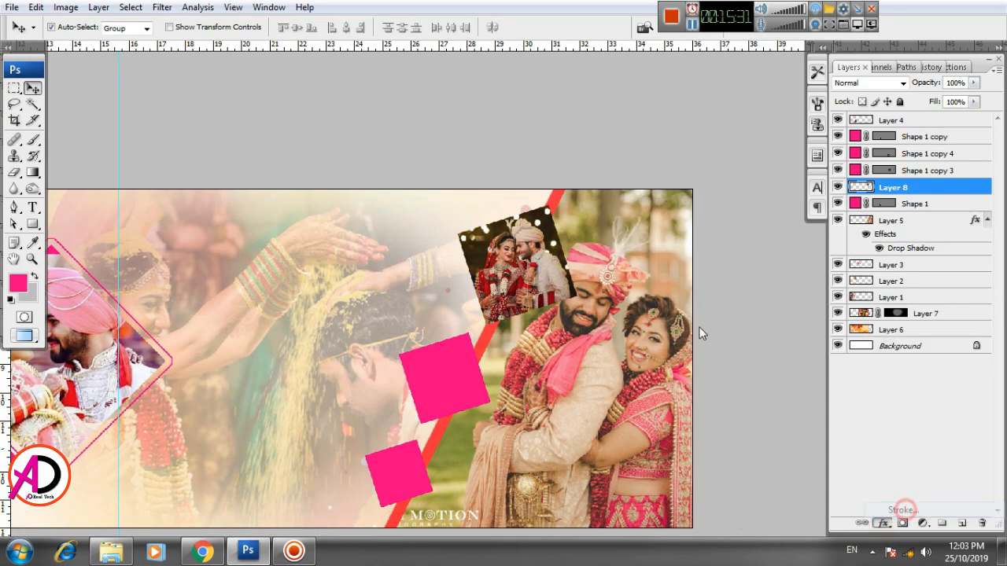
{"action": "left_click", "coordinate": [724, 316]}
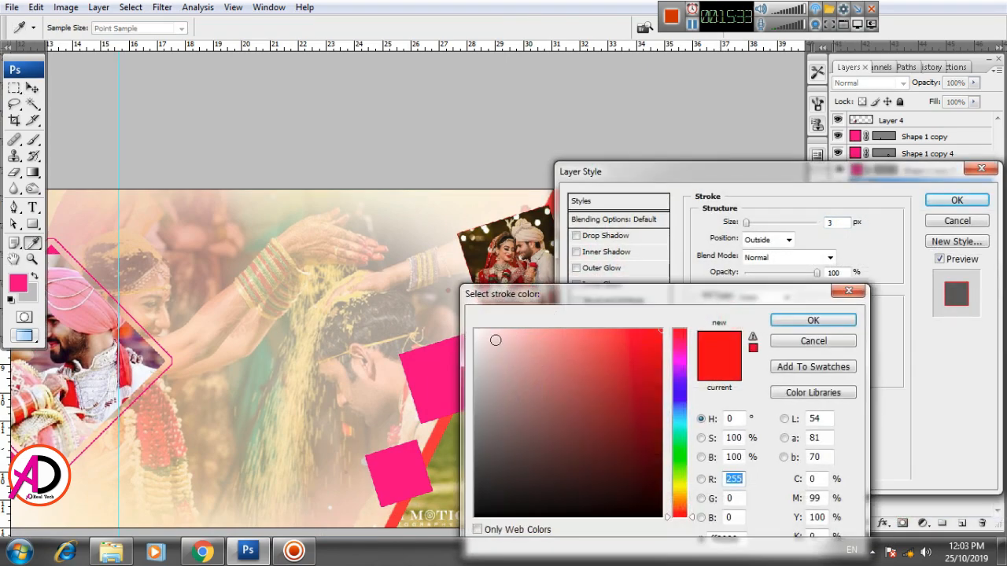
{"action": "left_click", "coordinate": [476, 332]}
{"action": "left_click", "coordinate": [829, 328]}
{"action": "left_click", "coordinate": [953, 200]}
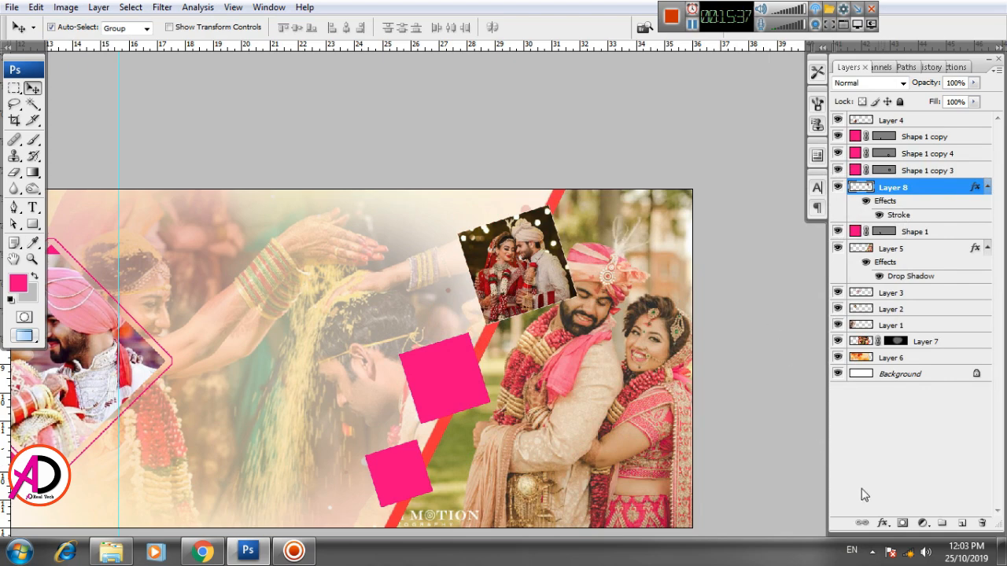
Set the night-lights photo's stroke size to 16 px and its position to Inside
{"action": "double_click", "coordinate": [890, 212]}
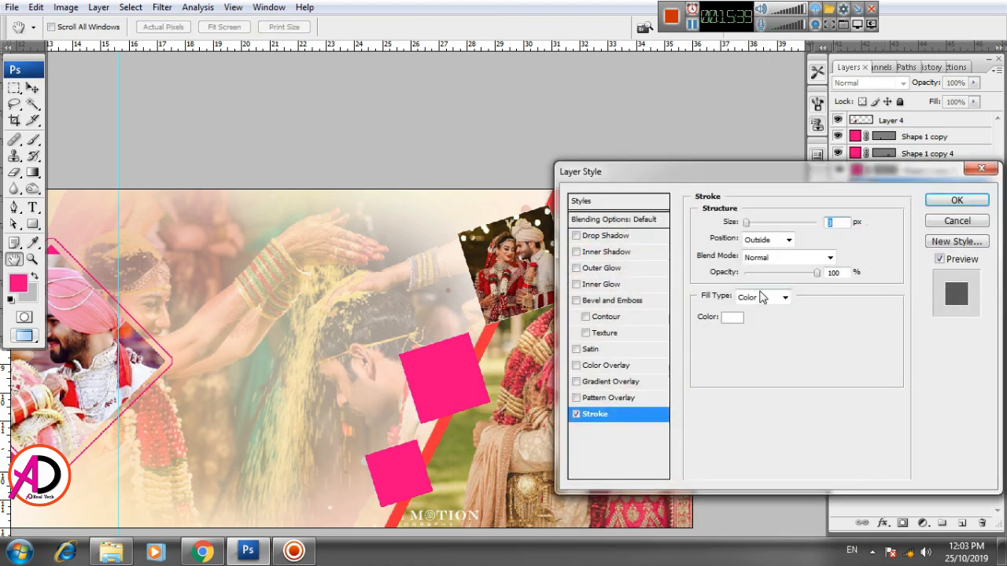
{"action": "left_click", "coordinate": [754, 224]}
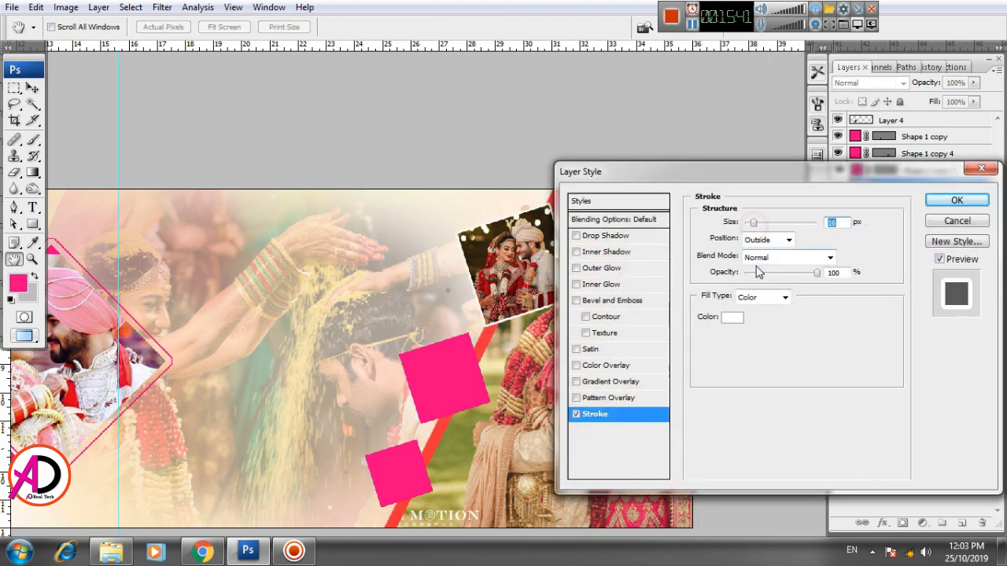
{"action": "left_click", "coordinate": [759, 267]}
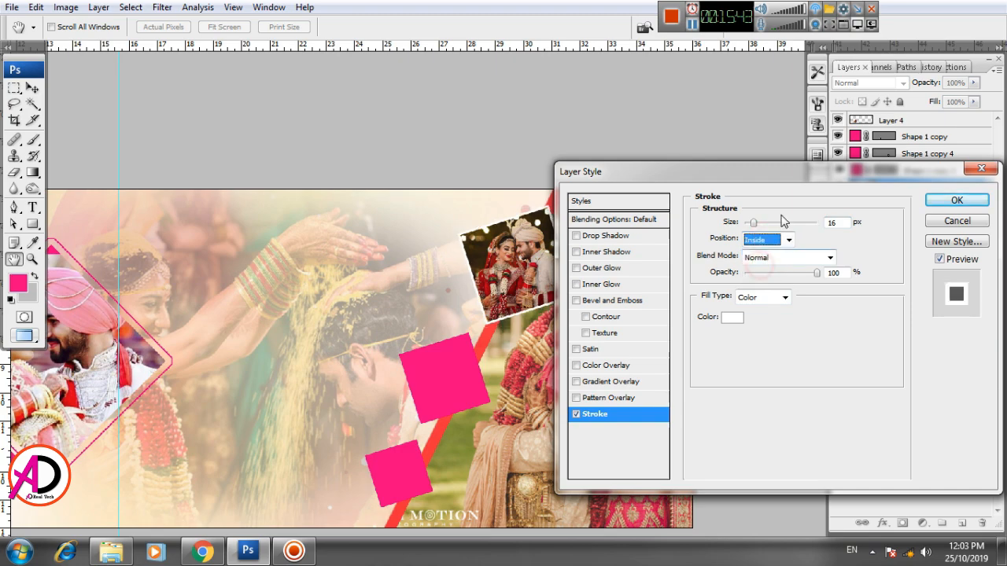
{"action": "left_click_drag", "start_coordinate": [792, 177], "coordinate": [764, 182]}
{"action": "left_click", "coordinate": [911, 204]}
{"action": "left_click_drag", "start_coordinate": [707, 355], "coordinate": [697, 242]}
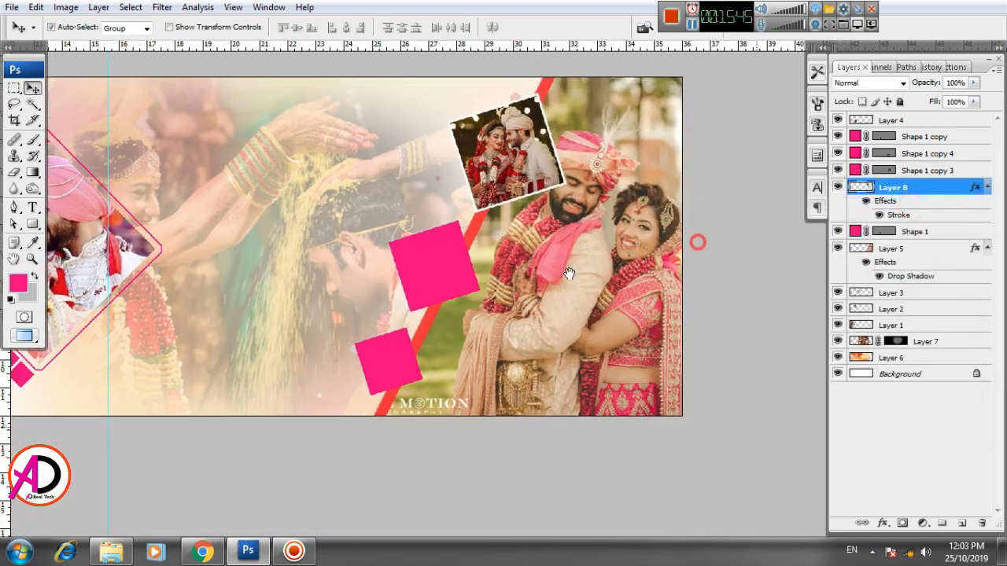
{"action": "left_click", "coordinate": [426, 280]}
{"action": "key", "text": "alt+Tab"}
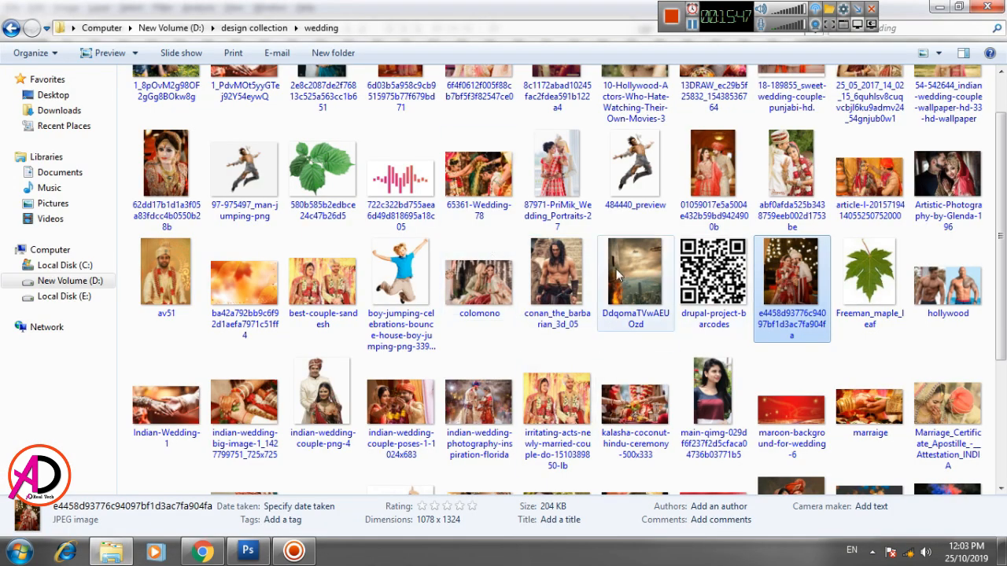
{"action": "left_click", "coordinate": [476, 280]}
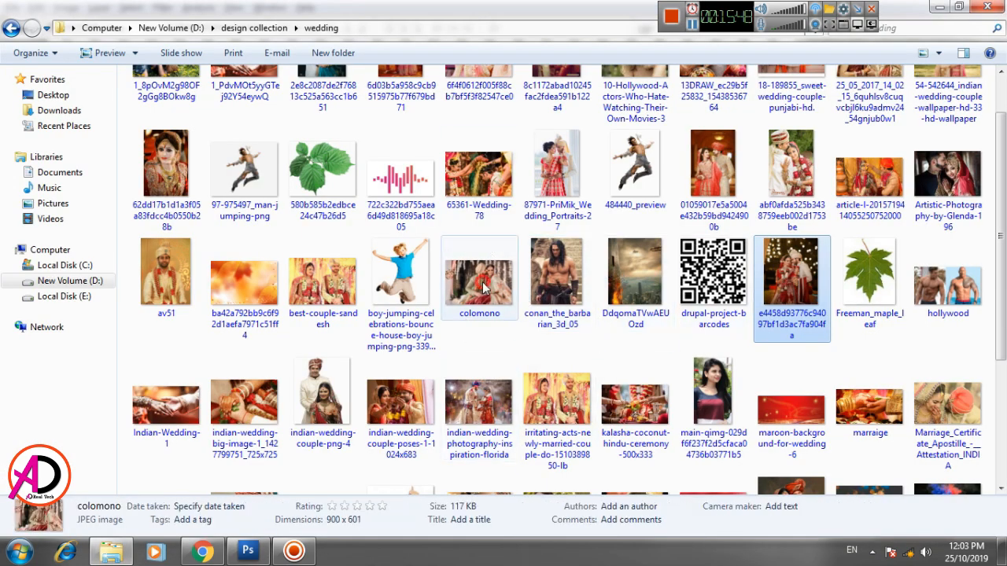
{"action": "left_click", "coordinate": [387, 417]}
{"action": "left_click", "coordinate": [275, 402]}
{"action": "left_click", "coordinate": [323, 283]}
{"action": "scroll", "coordinate": [488, 359], "scroll_direction": "down", "scroll_amount": 2}
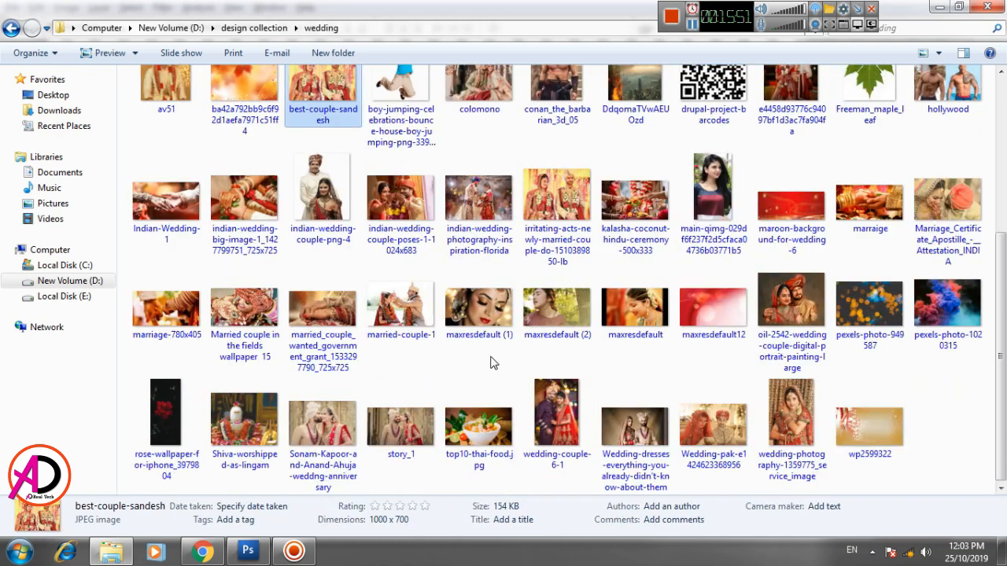
{"action": "left_click", "coordinate": [711, 437]}
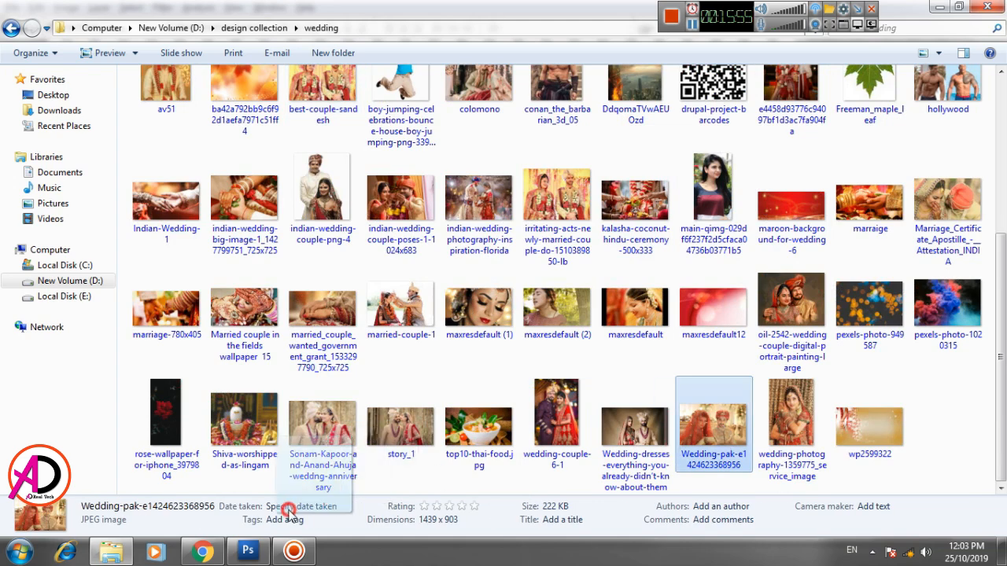
{"action": "left_click", "coordinate": [248, 550]}
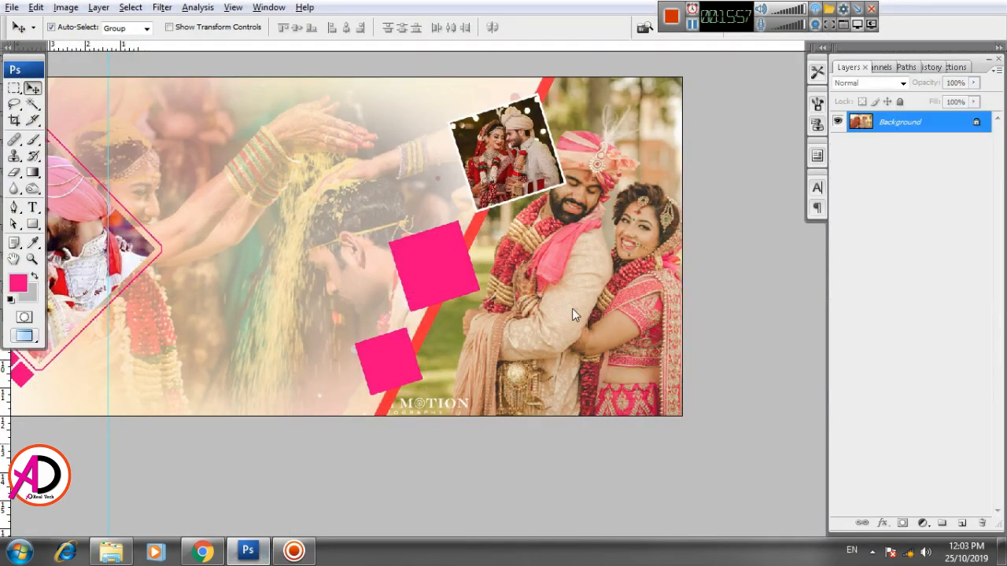
Copy the entire red-veil couple photo, close its file and paste it above the middle tilted square in the album layout
{"action": "key", "text": "ctrl+a"}
{"action": "key", "text": "ctrl+c"}
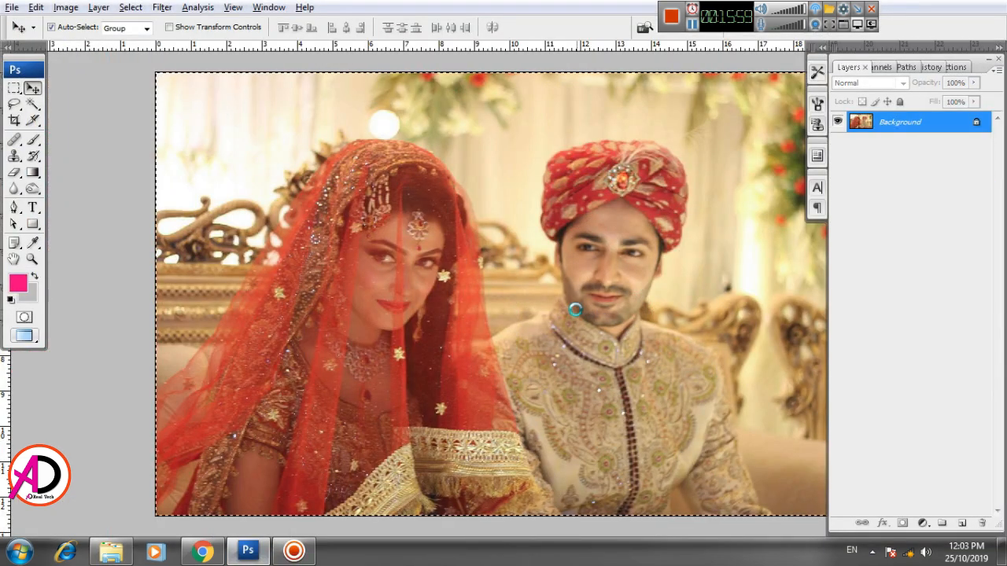
{"action": "key", "text": "ctrl+w"}
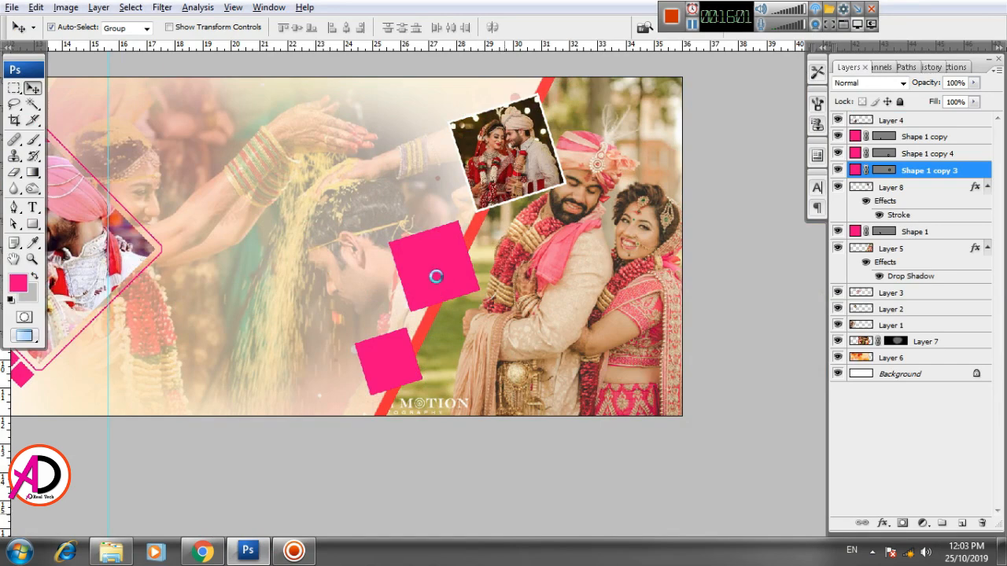
{"action": "key", "text": "ctrl+v"}
{"action": "left_click_drag", "start_coordinate": [431, 270], "coordinate": [500, 288]}
Clip the red-veil couple photo to the middle tilted square and shrink and reposition it so both faces fit inside
{"action": "right_click", "coordinate": [922, 171]}
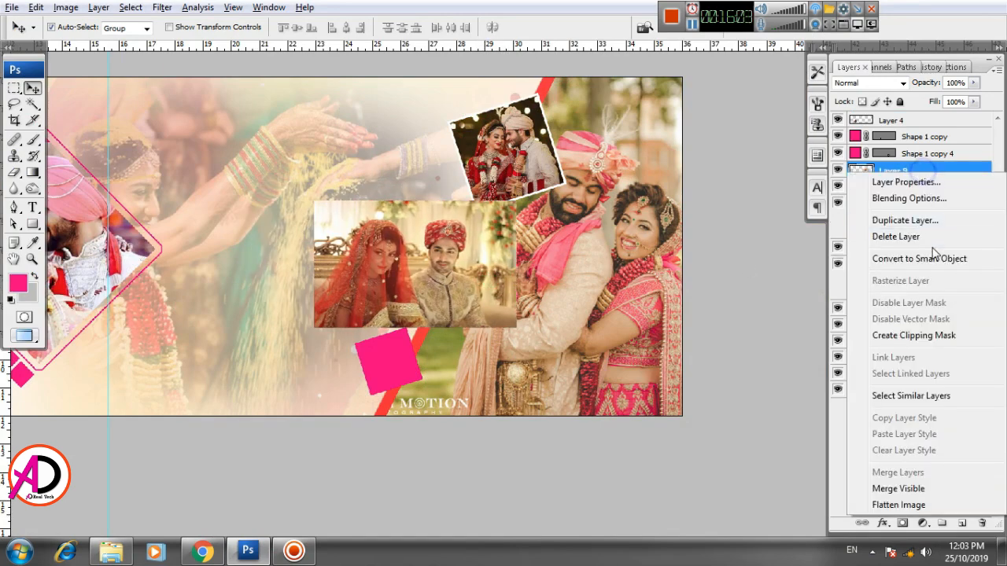
{"action": "left_click", "coordinate": [940, 334]}
{"action": "key", "text": "ctrl+t"}
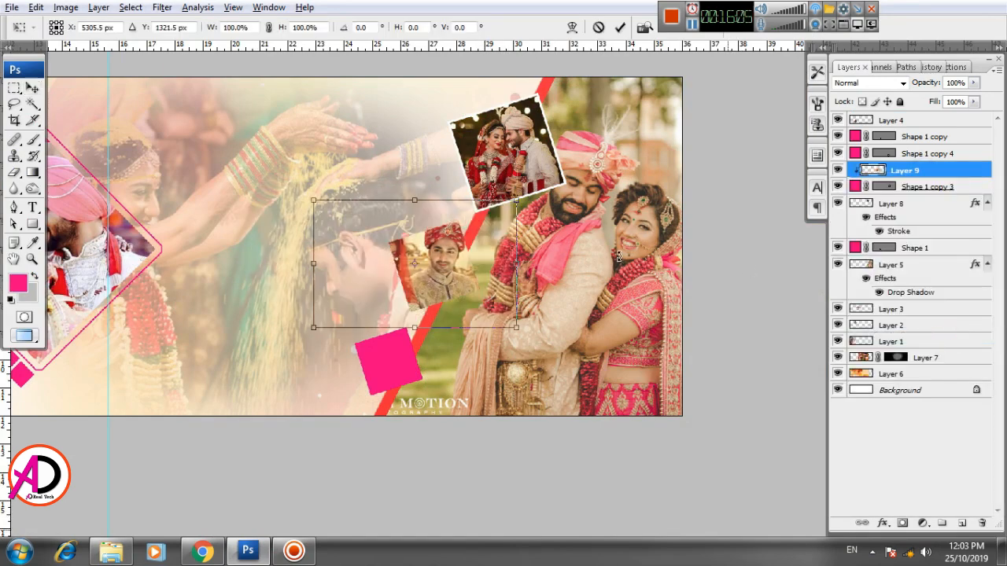
{"action": "left_click_drag", "start_coordinate": [516, 201], "coordinate": [479, 223]}
{"action": "left_click_drag", "start_coordinate": [449, 264], "coordinate": [469, 266]}
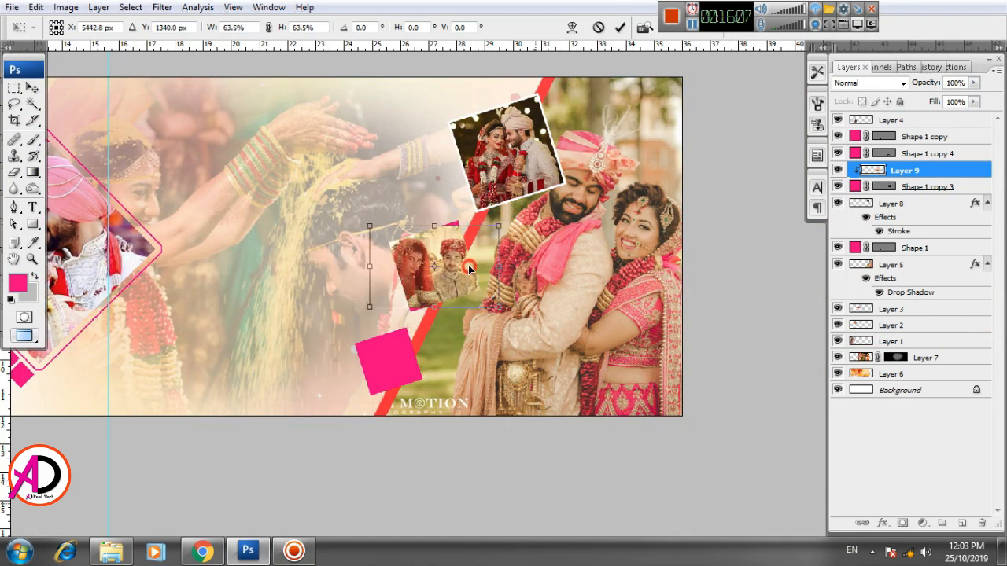
{"action": "mouse_move", "coordinate": [495, 235]}
{"action": "left_mouse_down"}
{"action": "mouse_move", "coordinate": [510, 221]}
{"action": "mouse_move", "coordinate": [483, 245]}
{"action": "left_mouse_up"}
{"action": "key", "text": "Return"}
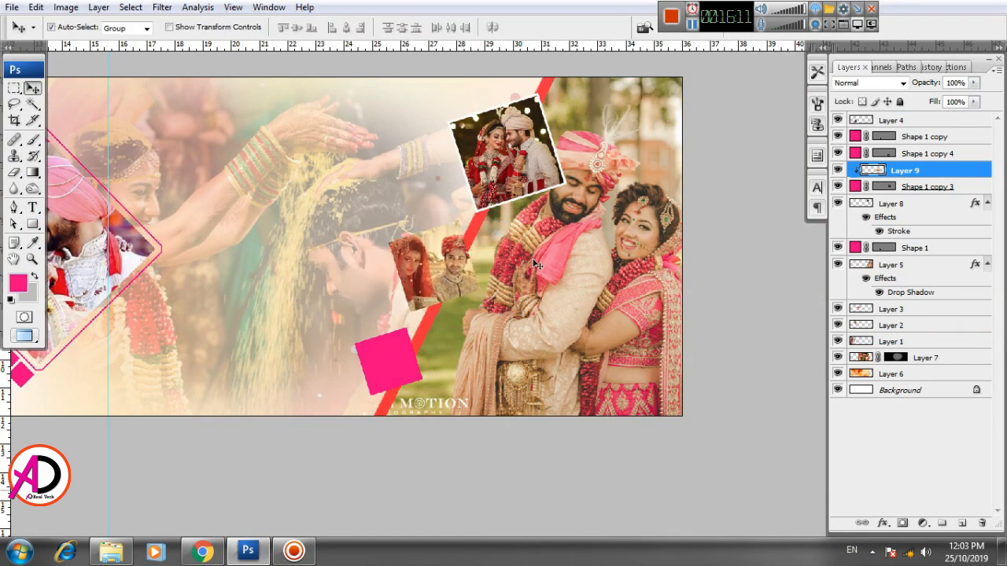
Merge the red-veil couple photo with the middle tilted square into one layer
{"action": "scroll", "coordinate": [535, 278], "scroll_direction": "up", "scroll_amount": 2}
{"action": "left_click_drag", "start_coordinate": [565, 279], "coordinate": [737, 240]}
{"action": "left_click", "coordinate": [925, 188], "text": "shift"}
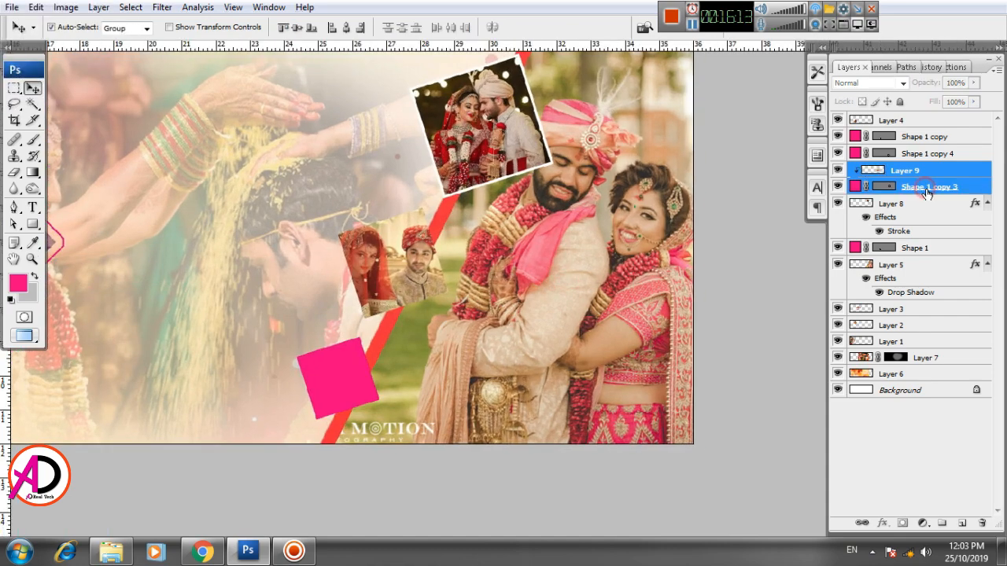
{"action": "key", "text": "ctrl+e"}
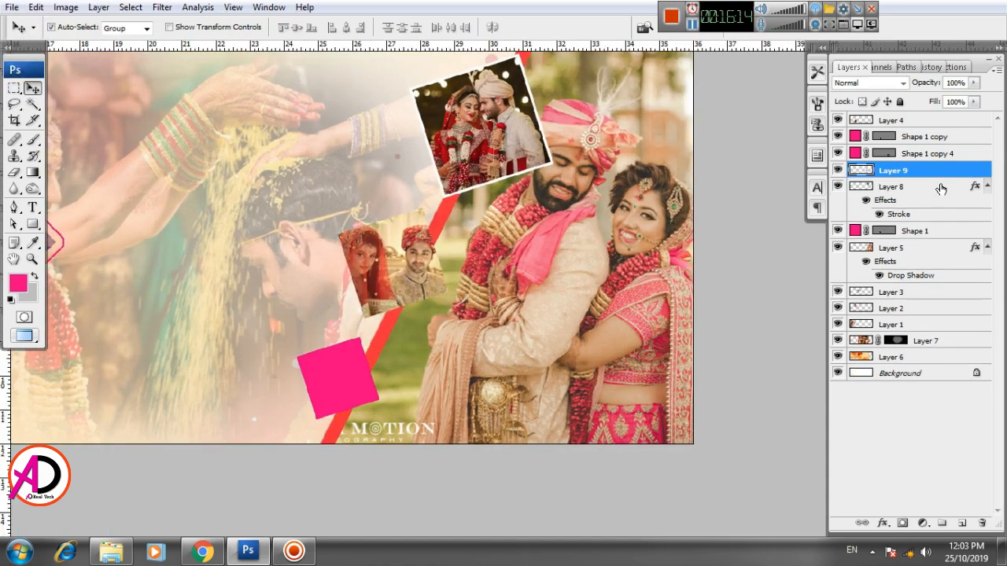
Add a white 16 px stroke with Inside position to the merged red-veil couple photo
{"action": "left_click", "coordinate": [879, 524]}
{"action": "left_click", "coordinate": [891, 509]}
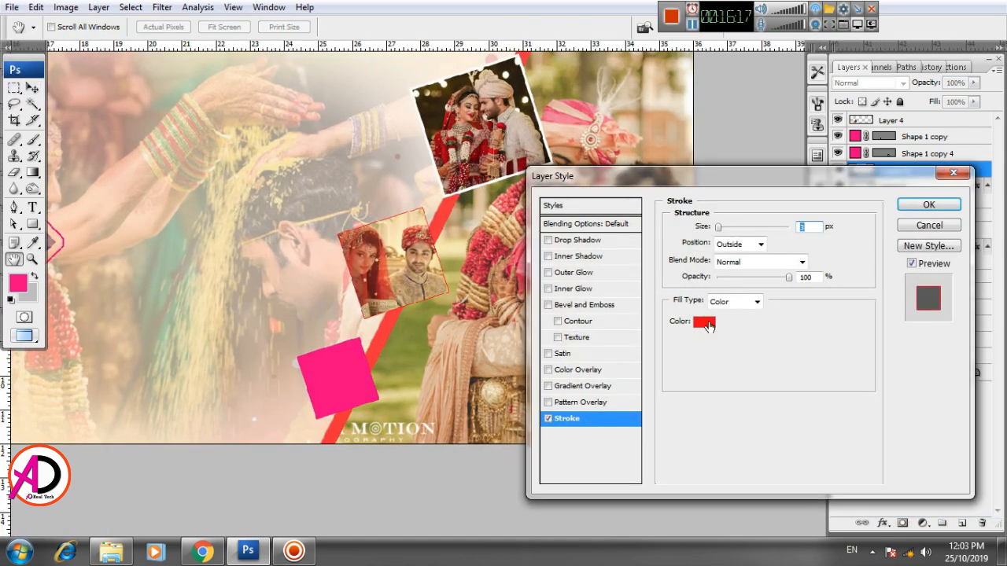
{"action": "left_click", "coordinate": [708, 325]}
{"action": "left_click_drag", "start_coordinate": [508, 370], "coordinate": [446, 305]}
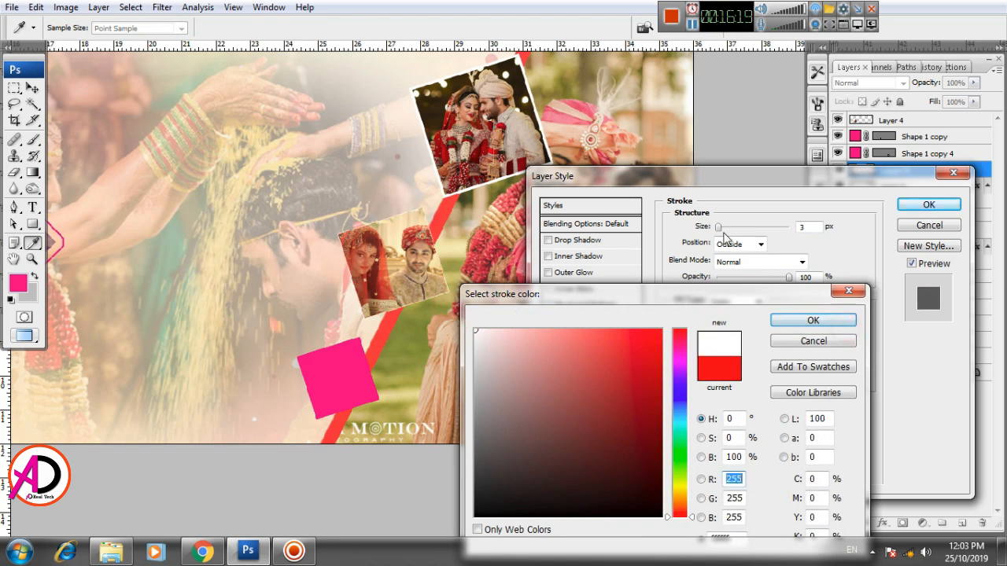
{"action": "left_click", "coordinate": [812, 322]}
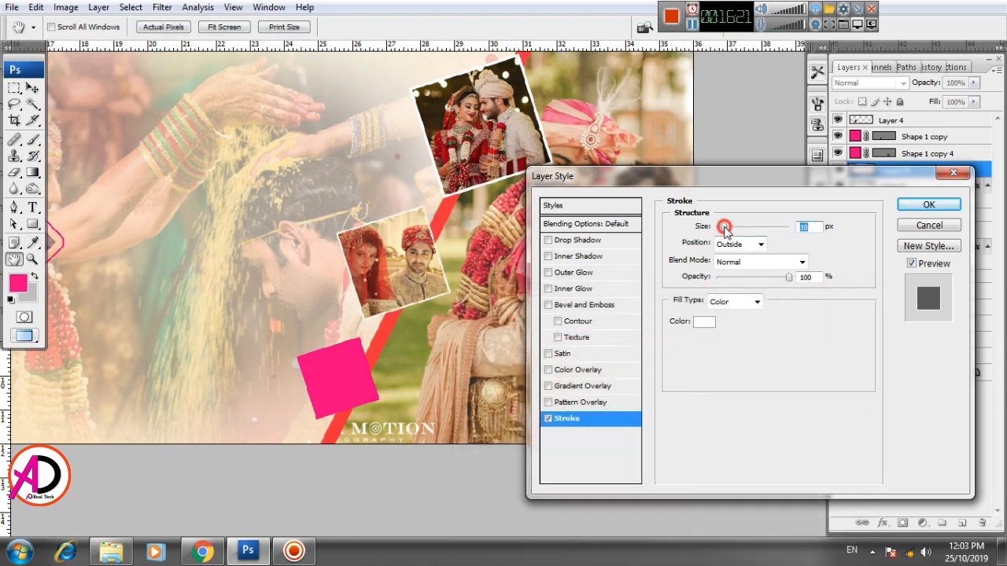
{"action": "left_click_drag", "start_coordinate": [724, 228], "coordinate": [729, 230]}
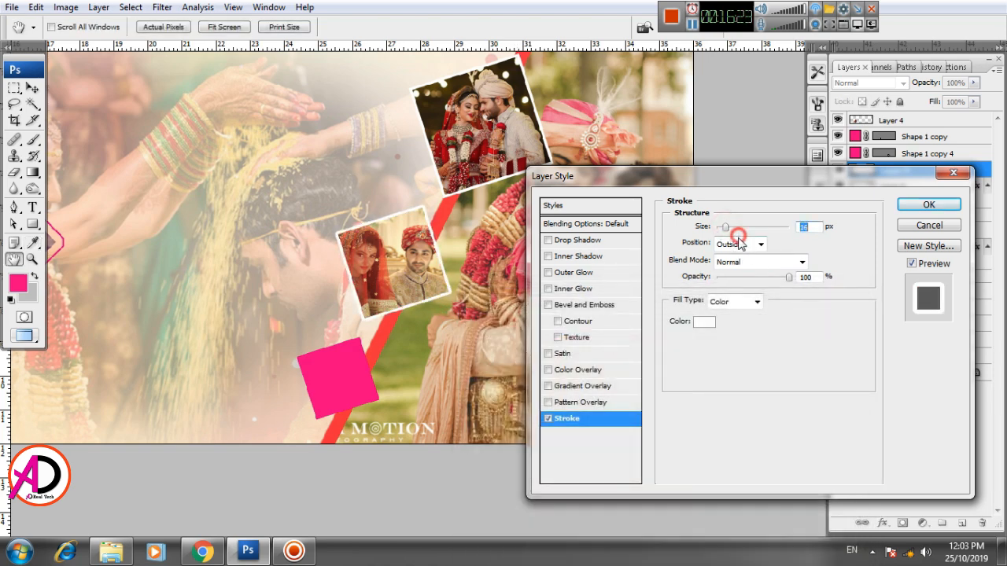
{"action": "left_click", "coordinate": [738, 245]}
{"action": "left_click", "coordinate": [734, 263]}
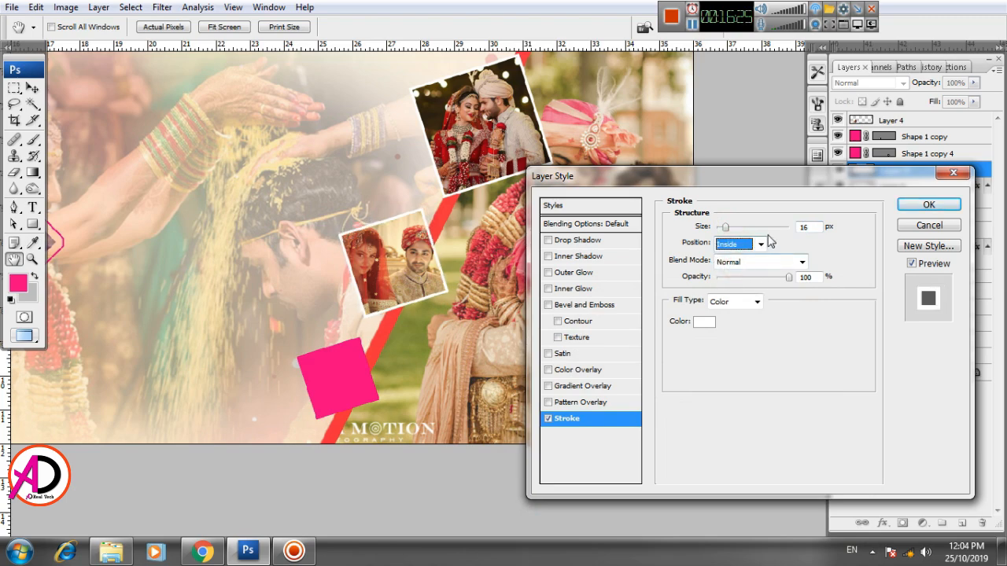
{"action": "left_click", "coordinate": [930, 209]}
Make the smallest tilted square's layer active and open the bride close-up maxresdefault (1) from the wedding folder in Photoshop
{"action": "left_click", "coordinate": [354, 387]}
{"action": "key", "text": "alt+Tab"}
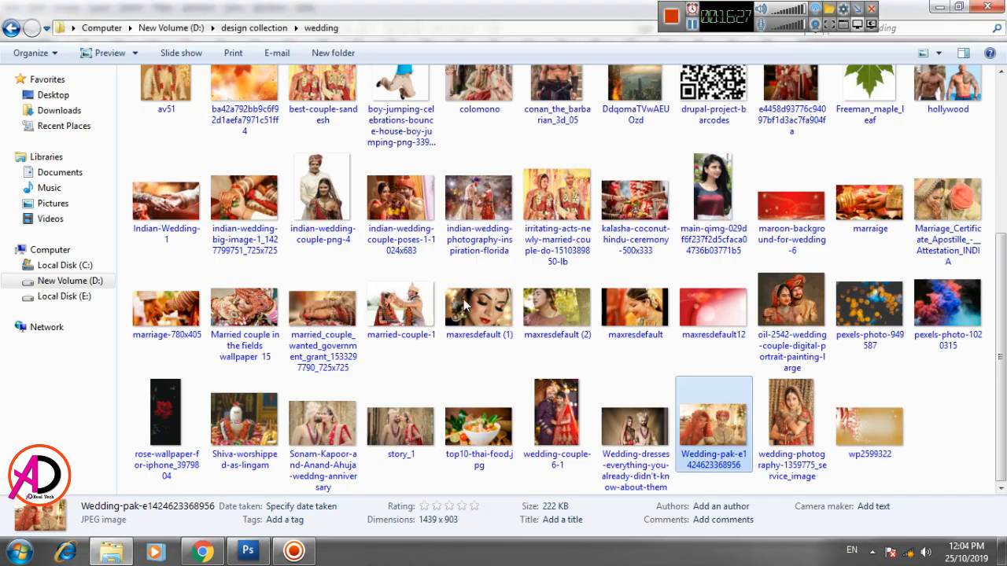
{"action": "left_click", "coordinate": [958, 364]}
{"action": "left_click", "coordinate": [422, 319]}
{"action": "left_click", "coordinate": [538, 328]}
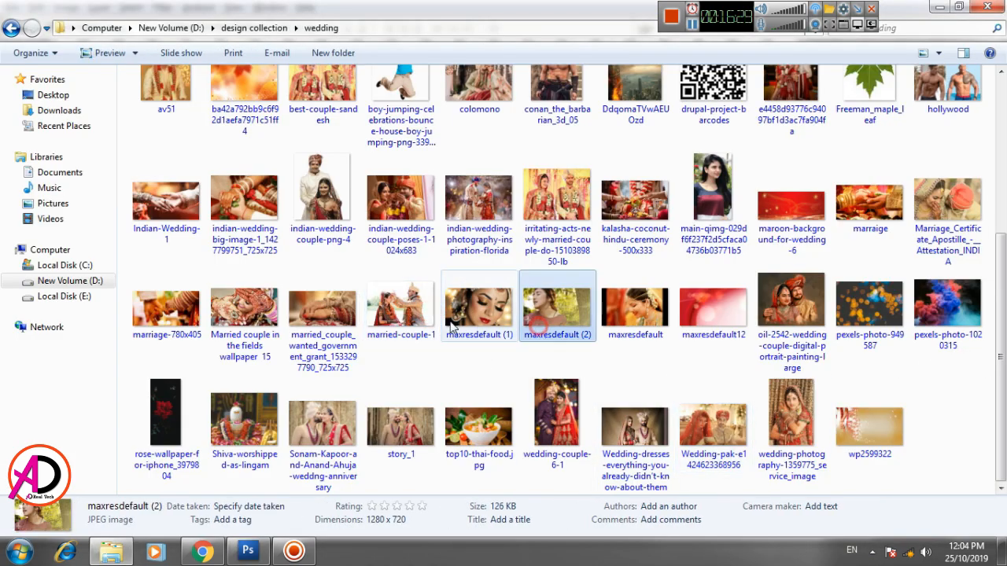
{"action": "left_click", "coordinate": [443, 321]}
{"action": "left_click_drag", "start_coordinate": [481, 323], "coordinate": [221, 529]}
{"action": "left_click_drag", "start_coordinate": [254, 556], "coordinate": [406, 371]}
Copy the entire bride close-up, close its file and paste it above the smallest tilted square in the album layout
{"action": "key", "text": "ctrl+a"}
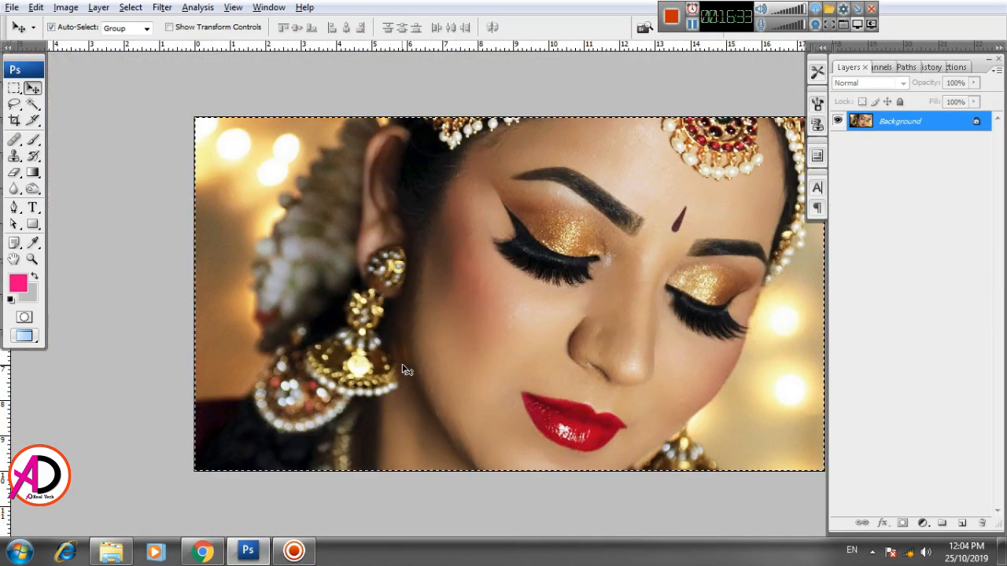
{"action": "key", "text": "ctrl+c"}
{"action": "key", "text": "ctrl+w"}
{"action": "key", "text": "ctrl+v"}
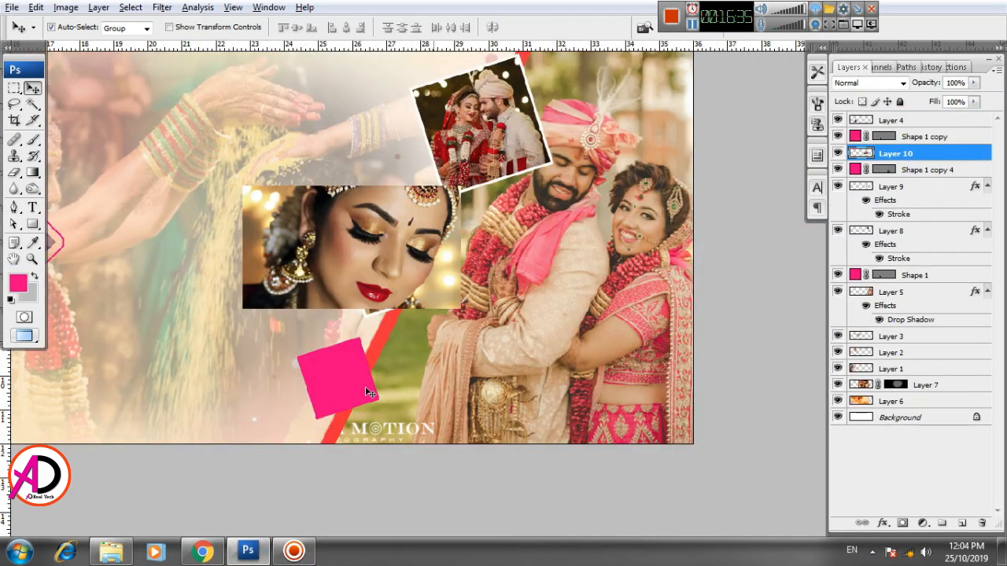
{"action": "left_click_drag", "start_coordinate": [374, 274], "coordinate": [378, 345]}
Scale the bride close-up to 66.8% and position it over the smallest tilted square
{"action": "key", "text": "ctrl+t"}
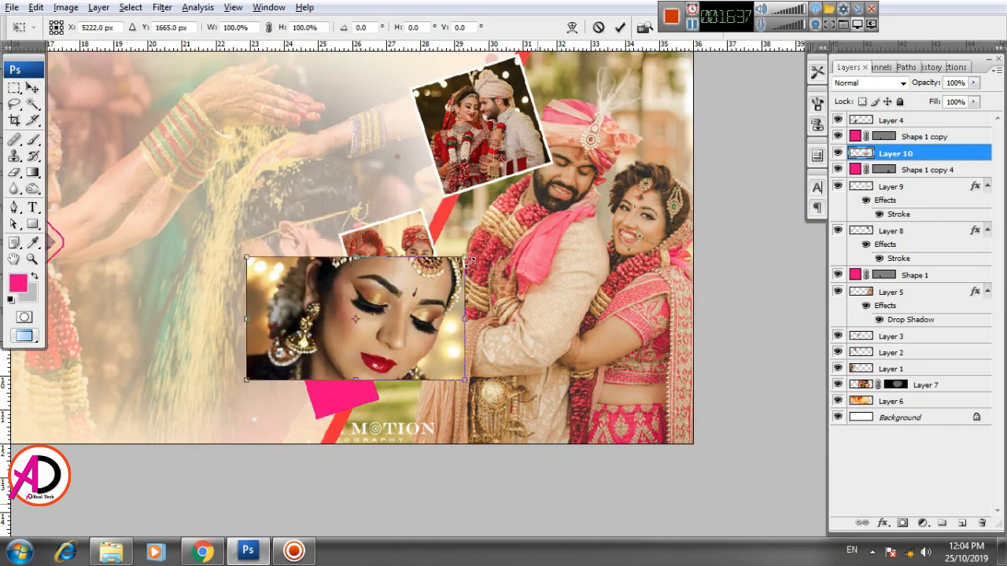
{"action": "left_click_drag", "start_coordinate": [467, 261], "coordinate": [415, 337]}
{"action": "left_click_drag", "start_coordinate": [369, 367], "coordinate": [346, 362]}
{"action": "key", "text": "Return"}
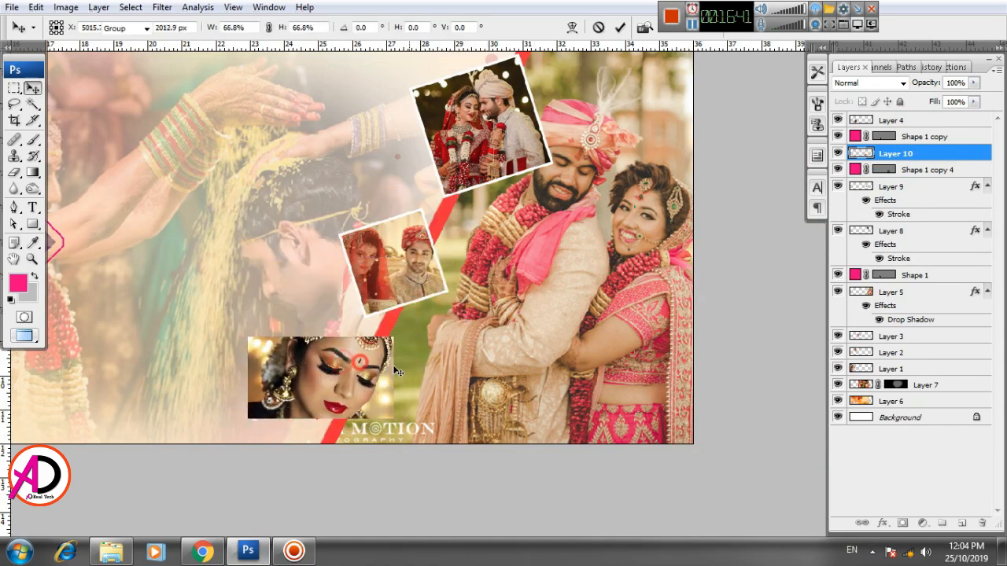
Try fitting the bride close-up into the smallest tilted square by clipping it to the square's layer and scaling it down
{"action": "right_click", "coordinate": [942, 163]}
{"action": "left_click", "coordinate": [924, 320]}
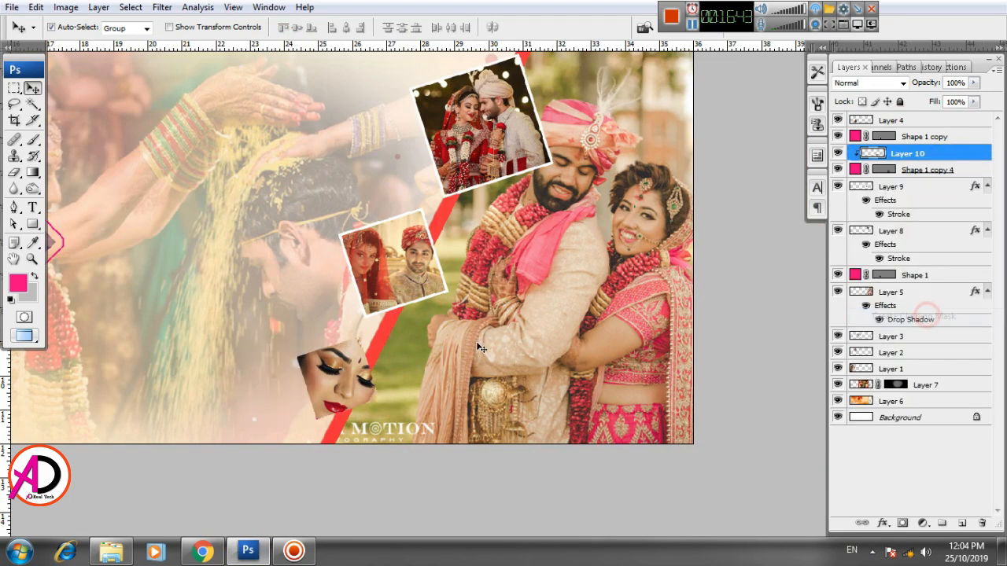
{"action": "key", "text": "ctrl+t"}
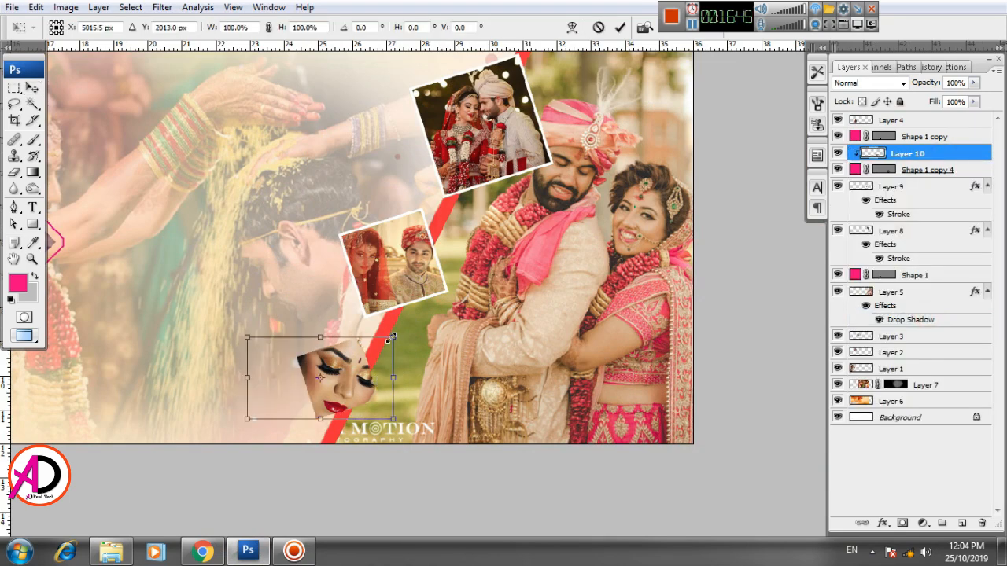
{"action": "key", "text": "Return"}
Delete the bride close-up layer and open oil-2542-wedding-couple-digital-portrait-painting-large from the wedding folder in Photoshop
{"action": "right_click", "coordinate": [948, 157]}
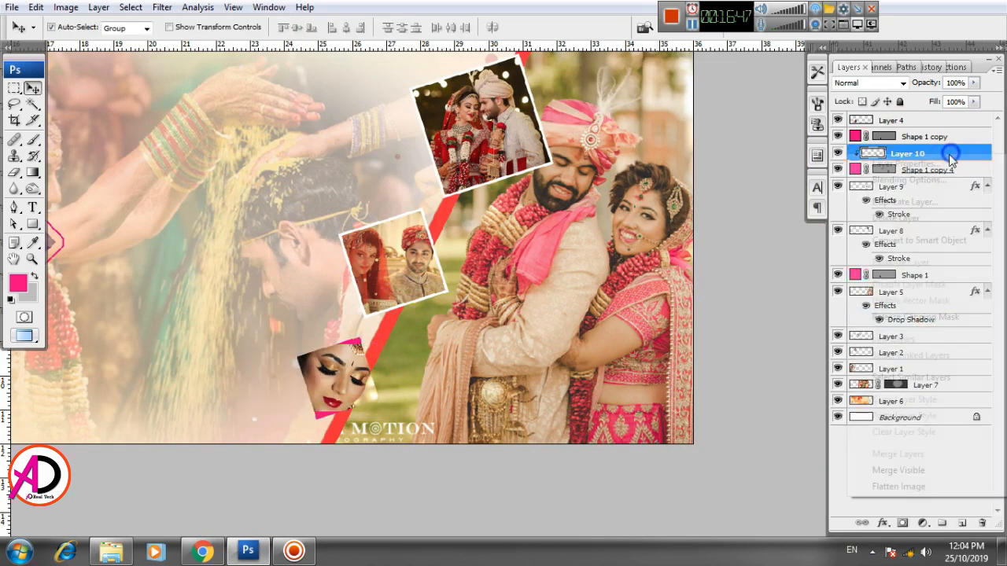
{"action": "left_click", "coordinate": [897, 200]}
{"action": "key", "text": "alt+Tab"}
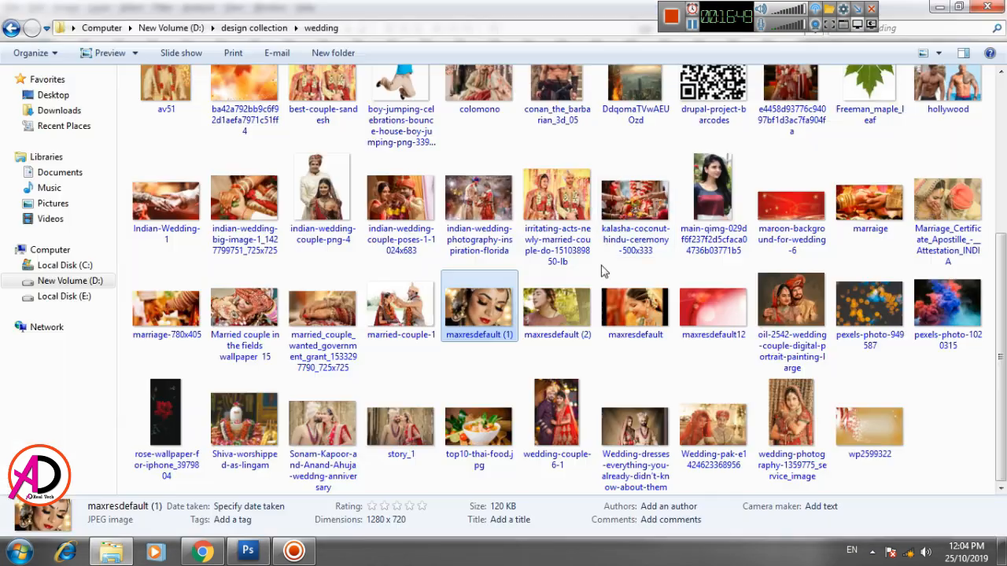
{"action": "left_click", "coordinate": [940, 394]}
{"action": "mouse_move", "coordinate": [798, 318]}
{"action": "left_mouse_down"}
{"action": "mouse_move", "coordinate": [283, 511]}
{"action": "mouse_move", "coordinate": [248, 550]}
{"action": "mouse_move", "coordinate": [363, 353]}
{"action": "mouse_move", "coordinate": [419, 361]}
{"action": "left_mouse_up"}
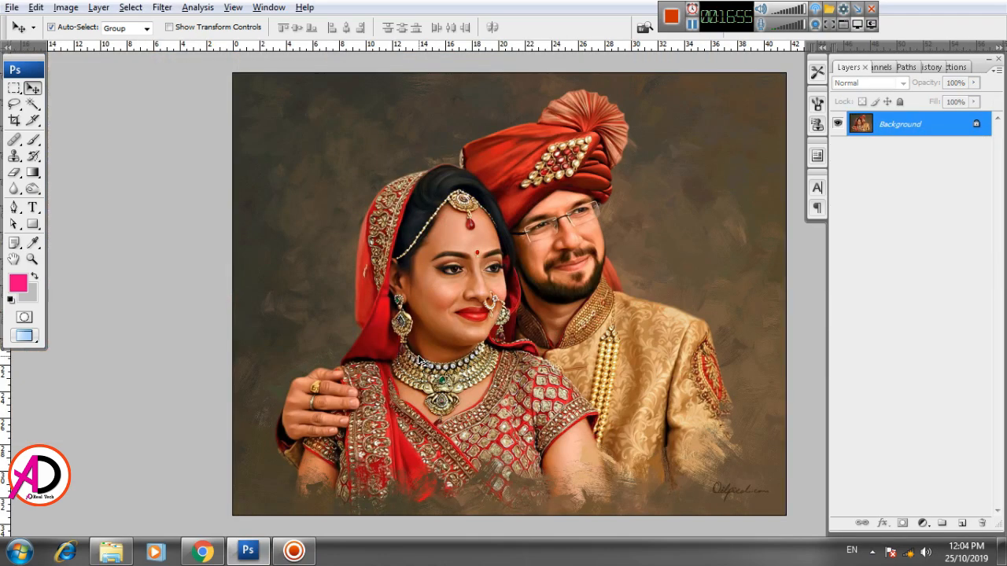
Copy the entire couple portrait painting, close its file and paste it above the smallest tilted square in the album layout
{"action": "key", "text": "ctrl+a"}
{"action": "key", "text": "ctrl+c"}
{"action": "key", "text": "ctrl+w"}
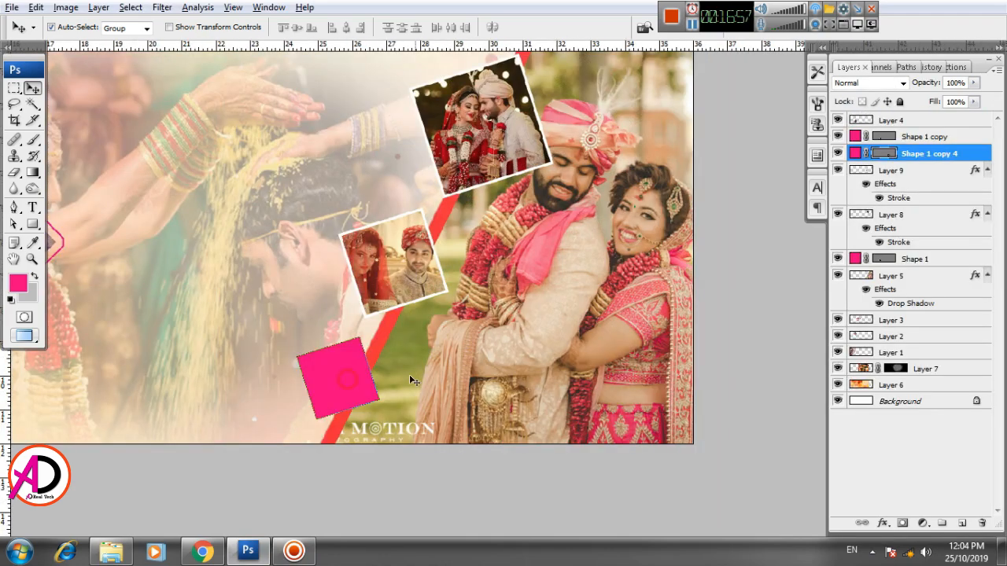
{"action": "left_click", "coordinate": [410, 376]}
{"action": "left_click", "coordinate": [349, 376]}
{"action": "key", "text": "ctrl+v"}
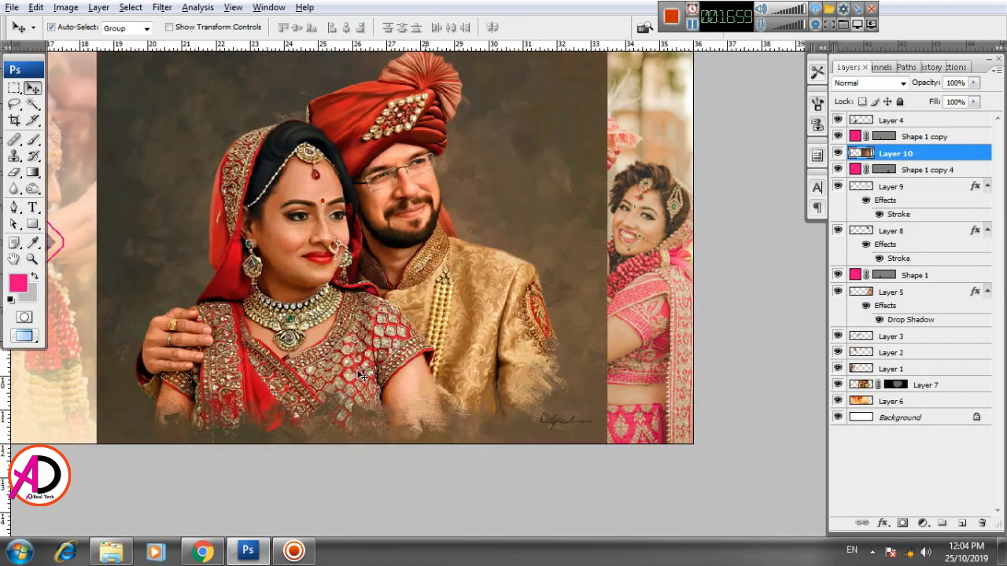
Scale the couple portrait down over the smallest tilted square and clip it to the square's layer
{"action": "key", "text": "ctrl+t"}
{"action": "scroll", "coordinate": [565, 279], "scroll_direction": "down", "scroll_amount": 2}
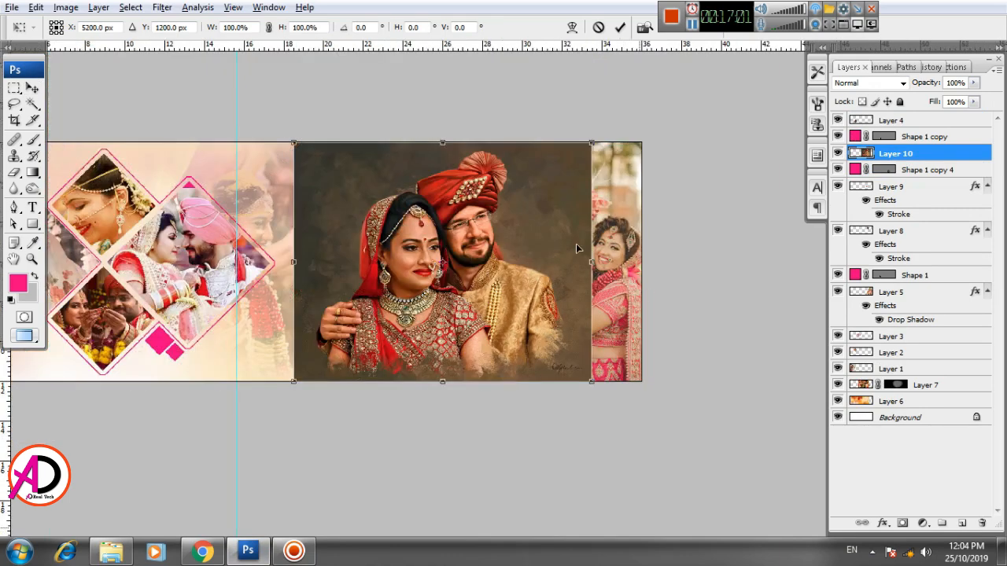
{"action": "left_click_drag", "start_coordinate": [594, 144], "coordinate": [464, 350]}
{"action": "key", "text": "Return"}
{"action": "right_click", "coordinate": [850, 156]}
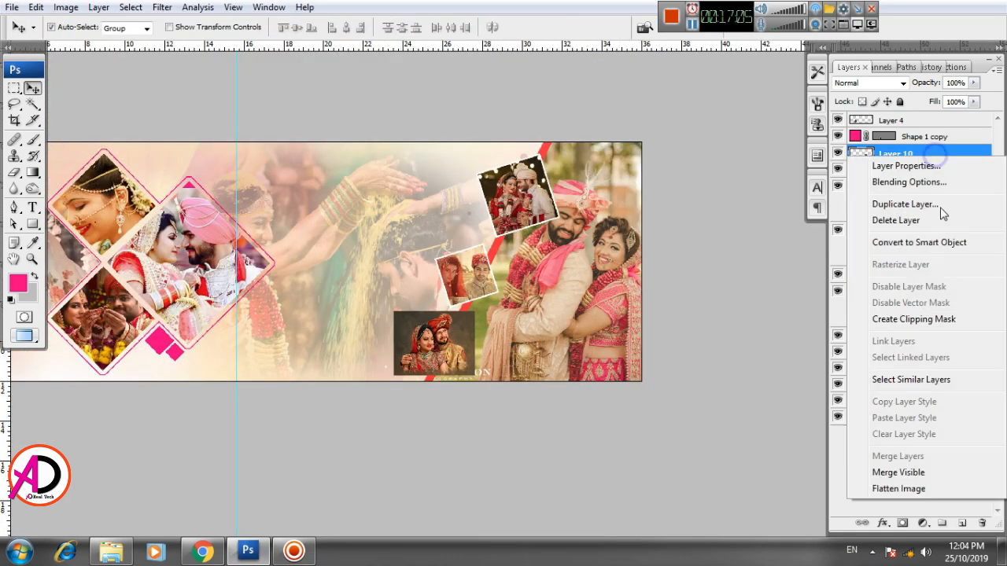
{"action": "left_click", "coordinate": [912, 319]}
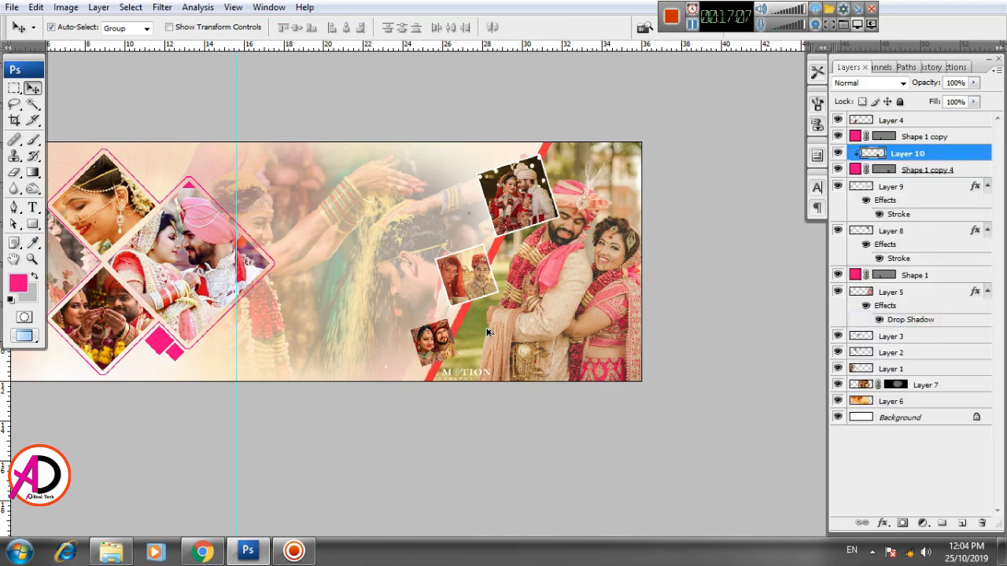
Rotate the clipped couple portrait by 18.8° and scale it to 87.5% inside the smallest tilted square
{"action": "scroll", "coordinate": [487, 333], "scroll_direction": "up", "scroll_amount": 3}
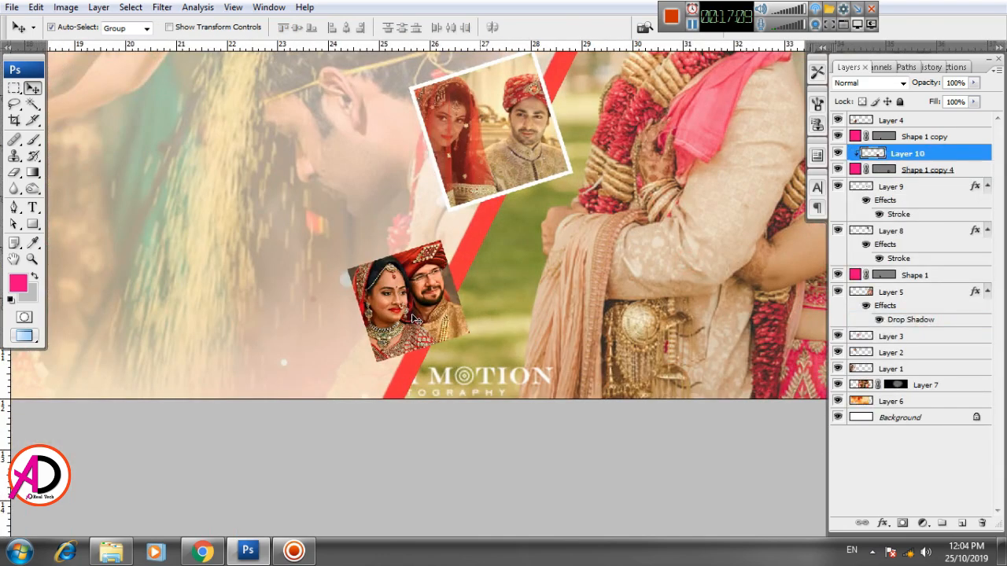
{"action": "key", "text": "ctrl+t"}
{"action": "left_click_drag", "start_coordinate": [549, 323], "coordinate": [537, 363]}
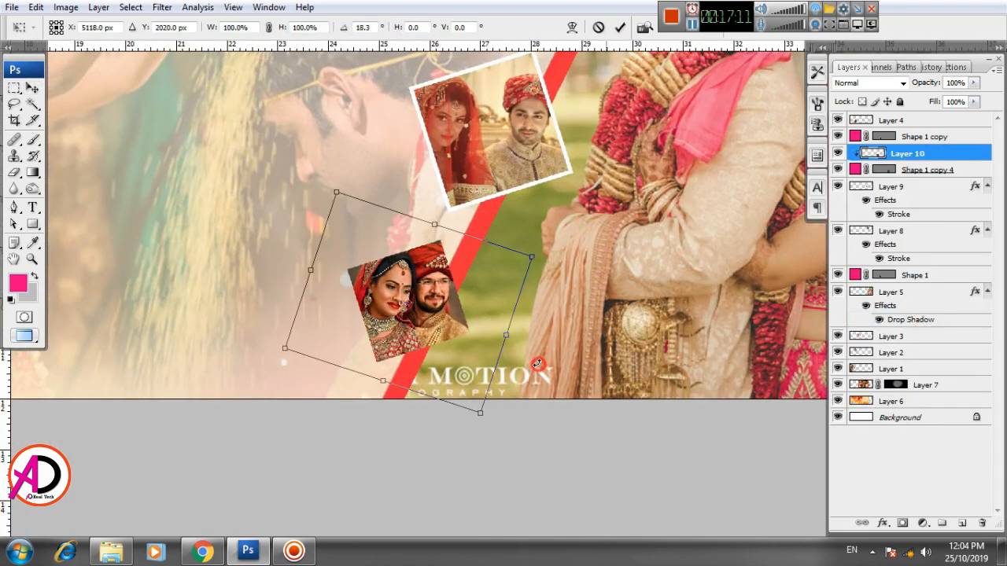
{"action": "left_click_drag", "start_coordinate": [531, 258], "coordinate": [521, 271]}
{"action": "key", "text": "Return"}
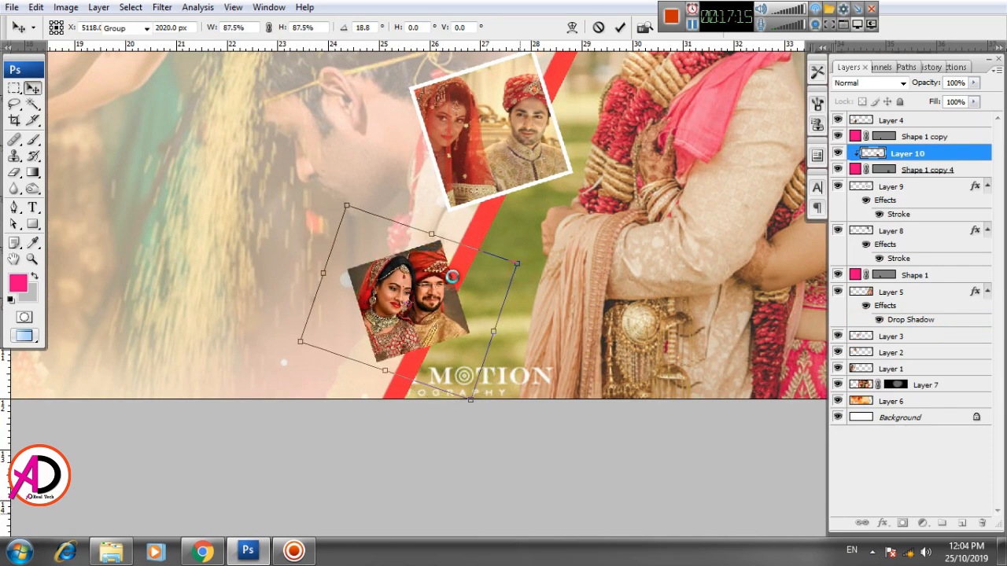
{"action": "scroll", "coordinate": [775, 375], "scroll_direction": "down", "scroll_amount": 2}
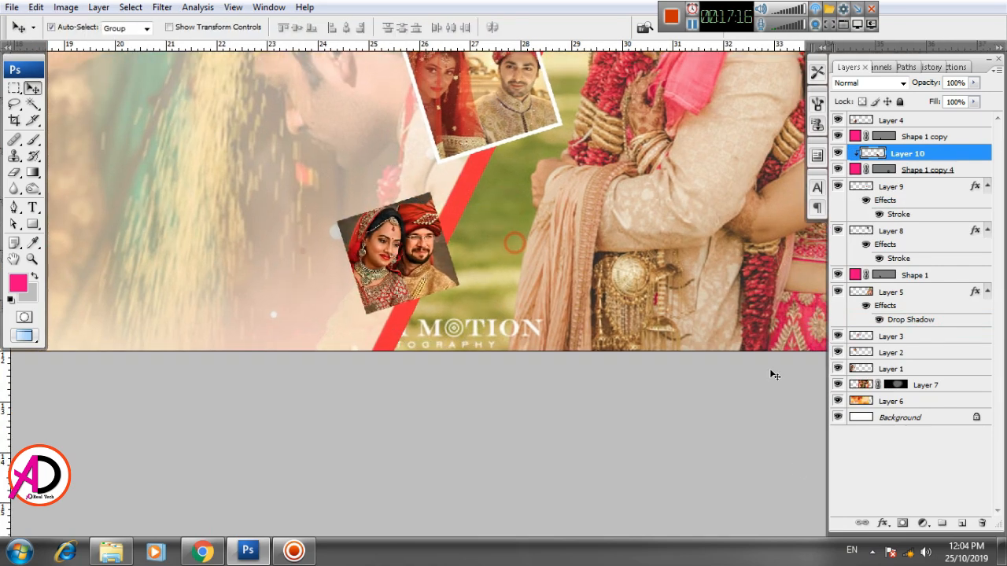
Merge the clipped couple portrait with its tilted square's shape layer
{"action": "left_click", "coordinate": [914, 172]}
{"action": "left_click", "coordinate": [932, 155], "text": "shift"}
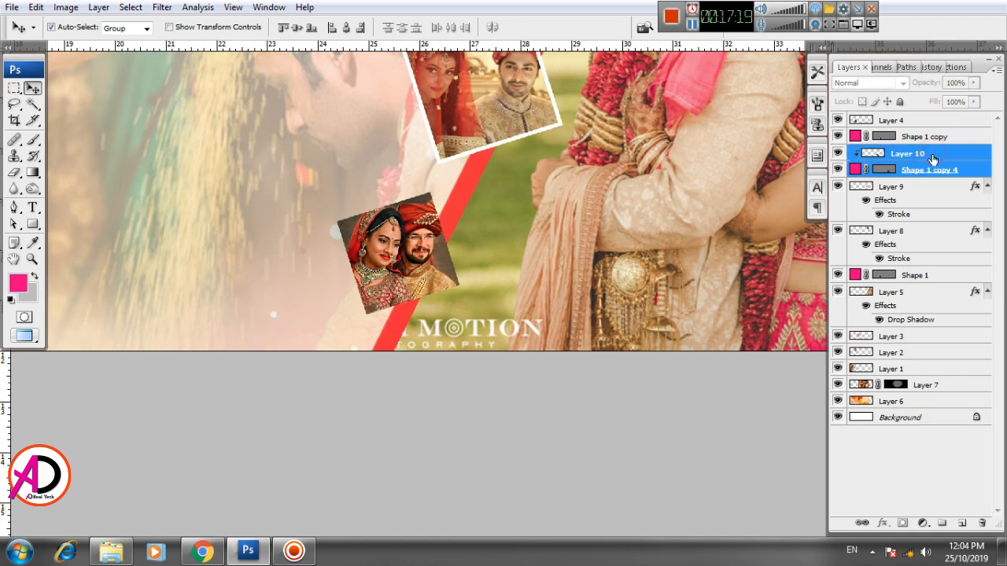
{"action": "key", "text": "ctrl+e"}
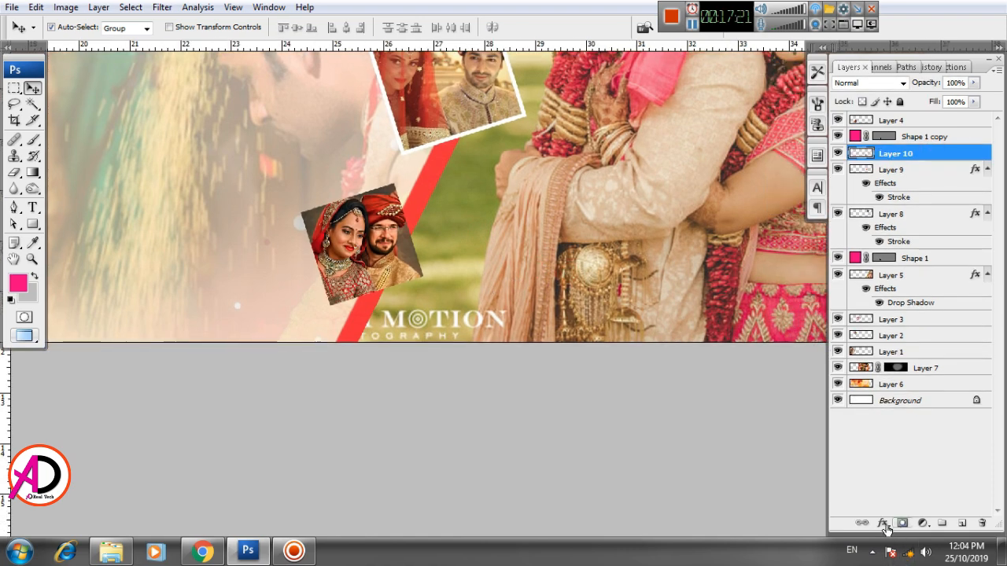
Add a white stroke with Inside position to the merged couple portrait, making it thicker than the default
{"action": "left_click", "coordinate": [884, 523]}
{"action": "left_click", "coordinate": [901, 514]}
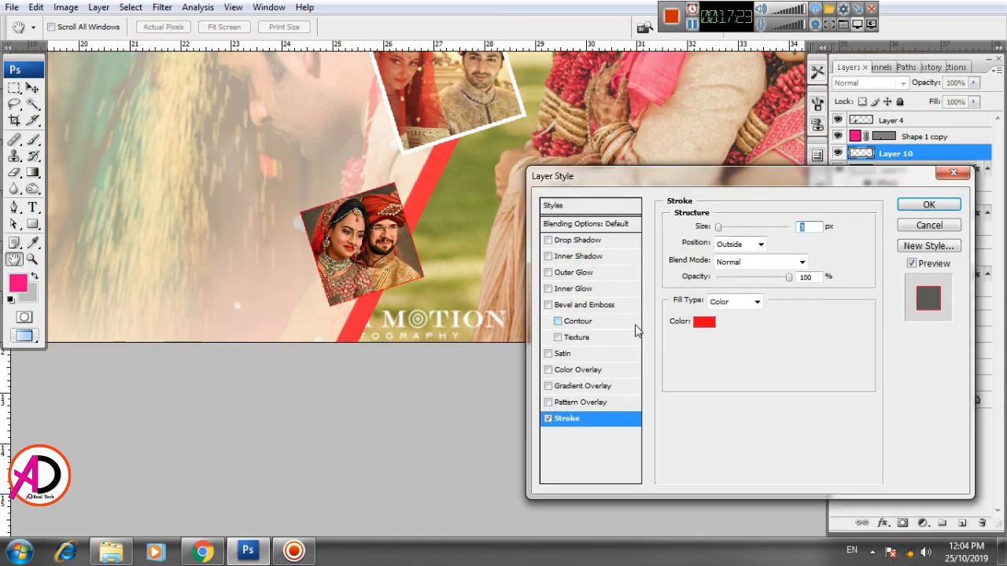
{"action": "left_click", "coordinate": [705, 322]}
{"action": "left_click", "coordinate": [473, 302]}
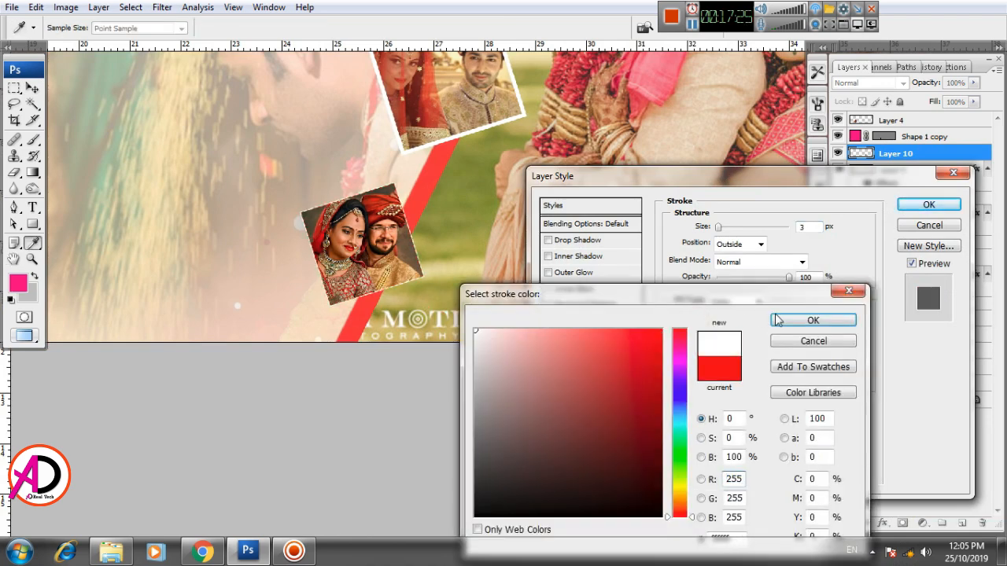
{"action": "left_click", "coordinate": [792, 316]}
{"action": "left_click", "coordinate": [739, 243]}
{"action": "left_click", "coordinate": [742, 269]}
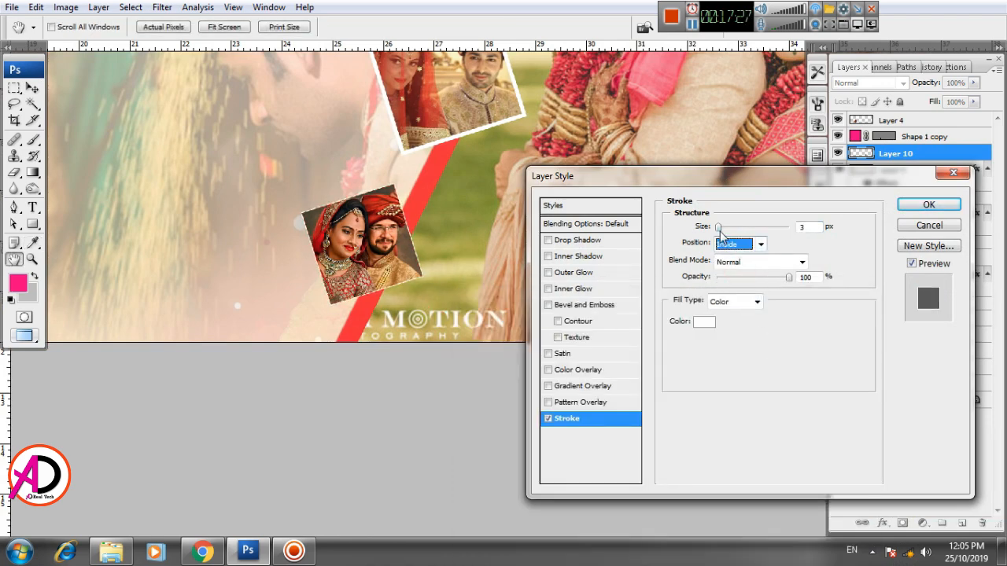
{"action": "left_click_drag", "start_coordinate": [719, 226], "coordinate": [725, 228]}
{"action": "left_click", "coordinate": [923, 208]}
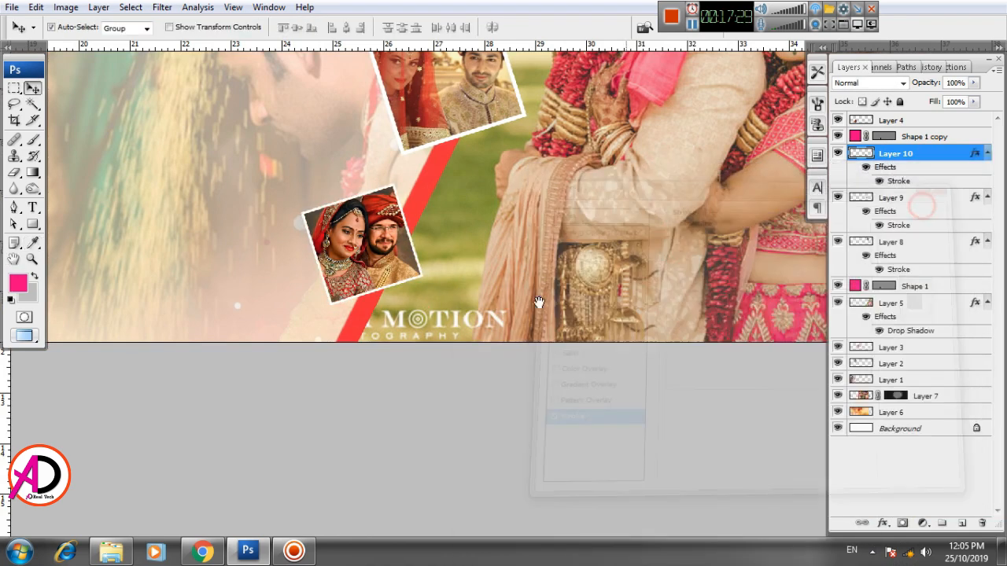
Nudge the smallest tilted photo up slightly and move the red-veil couple photo up closer to the uppermost tilted photo
{"action": "scroll", "coordinate": [564, 329], "scroll_direction": "down", "scroll_amount": 5}
{"action": "scroll", "coordinate": [582, 356], "scroll_direction": "down", "scroll_amount": 4}
{"action": "scroll", "coordinate": [582, 356], "scroll_direction": "up", "scroll_amount": 3}
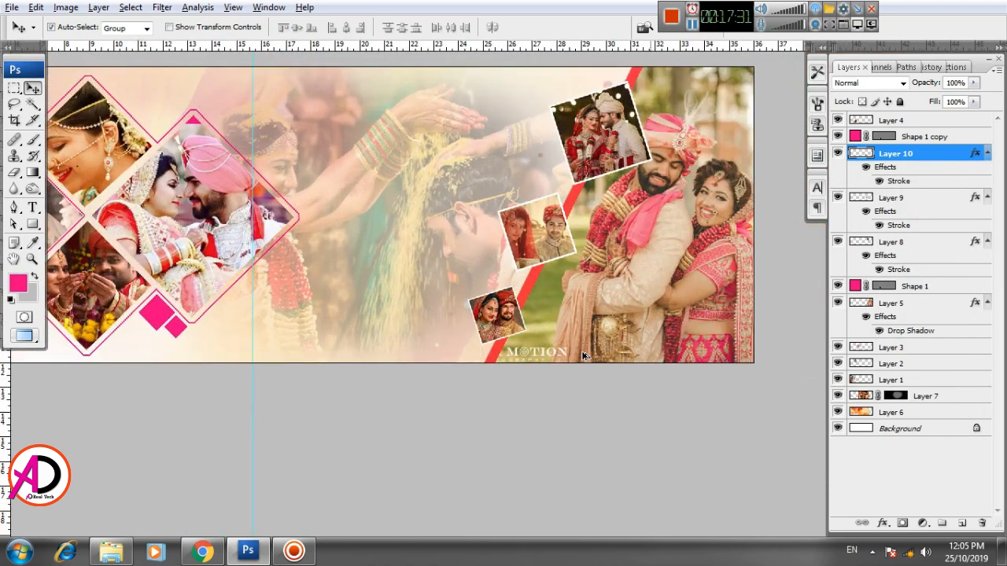
{"action": "left_click_drag", "start_coordinate": [503, 315], "coordinate": [504, 306]}
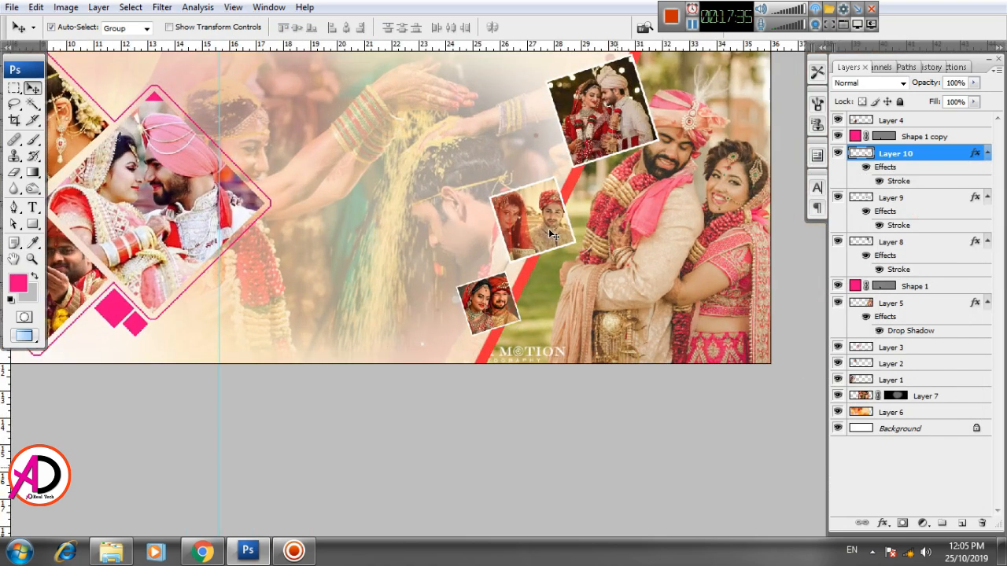
{"action": "left_click_drag", "start_coordinate": [553, 235], "coordinate": [550, 201]}
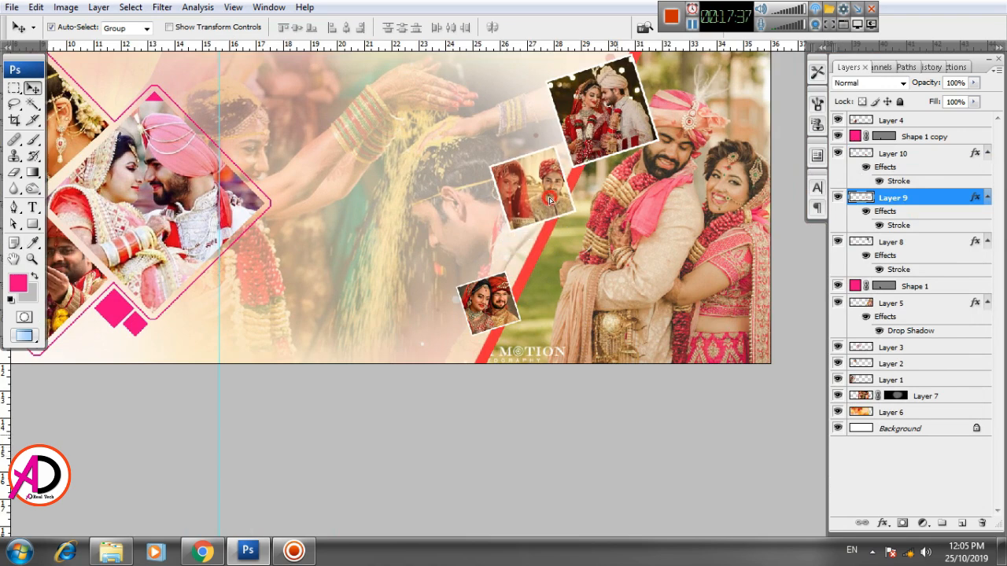
Enlarge the lowest tilted couple portrait to 174.2% below the red-veil couple photo
{"action": "left_click_drag", "start_coordinate": [504, 306], "coordinate": [560, 239]}
{"action": "key", "text": "ctrl+t"}
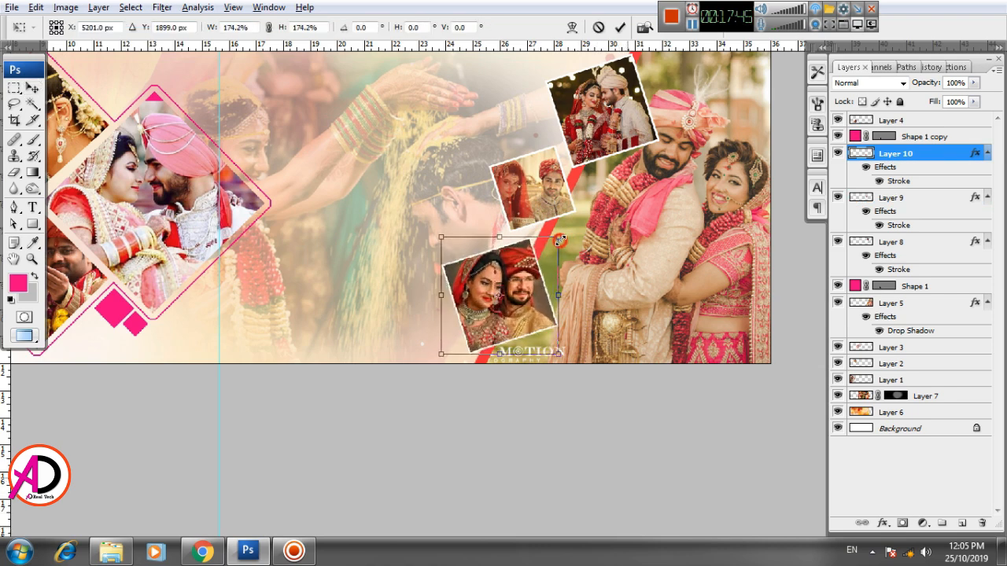
{"action": "key", "text": "Return"}
{"action": "scroll", "coordinate": [528, 303], "scroll_direction": "down", "scroll_amount": 3}
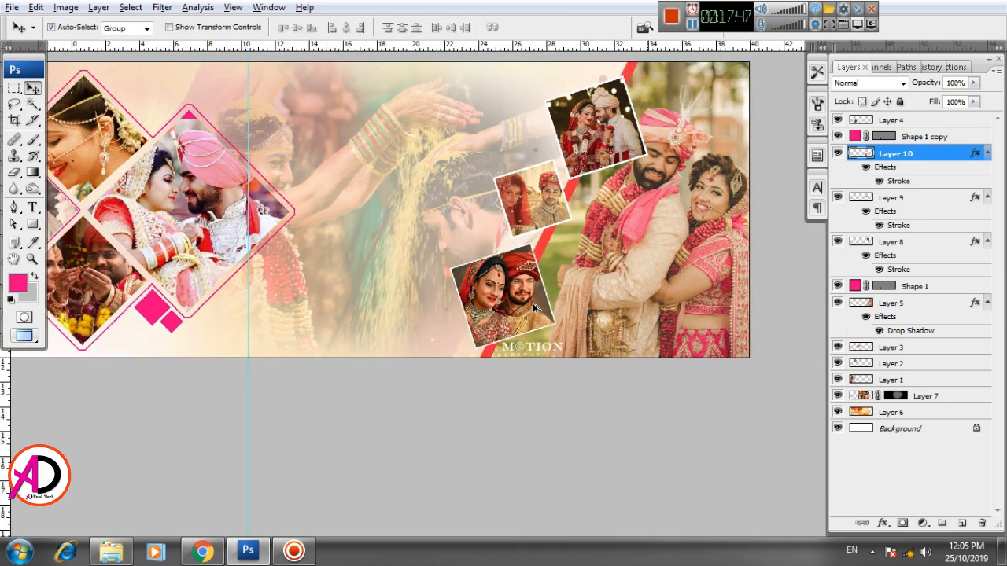
{"action": "left_click", "coordinate": [535, 237]}
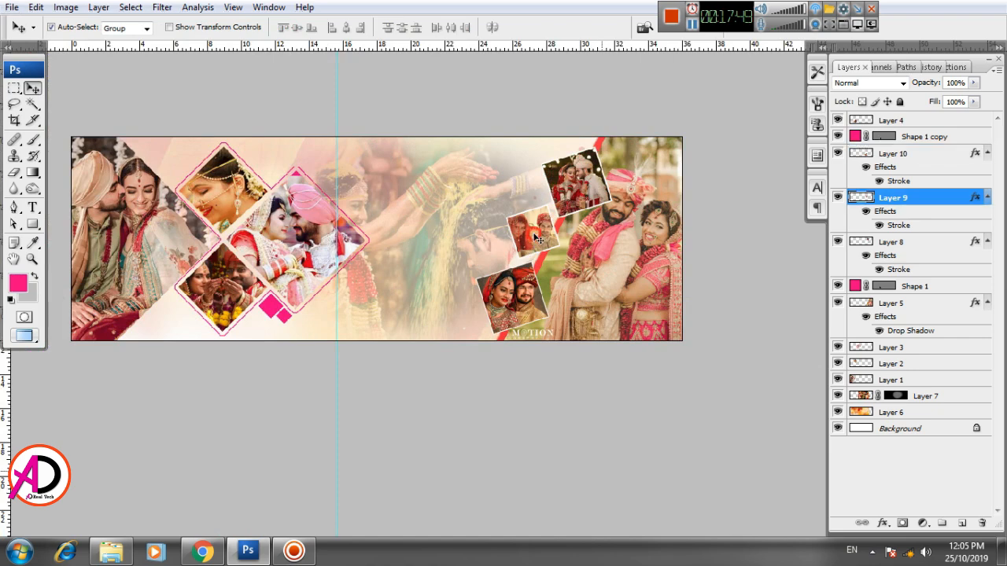
{"action": "left_click_drag", "start_coordinate": [445, 294], "coordinate": [494, 296]}
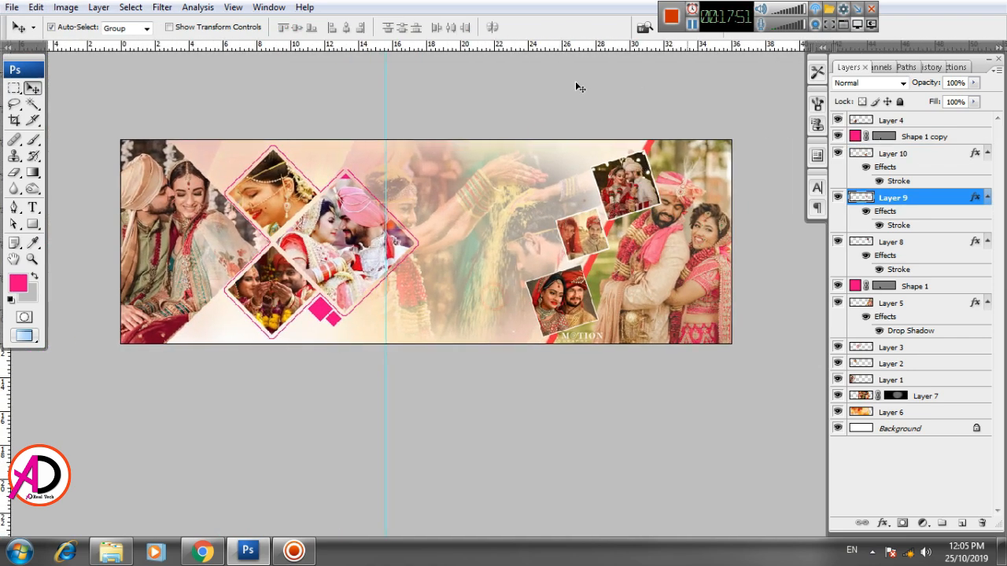